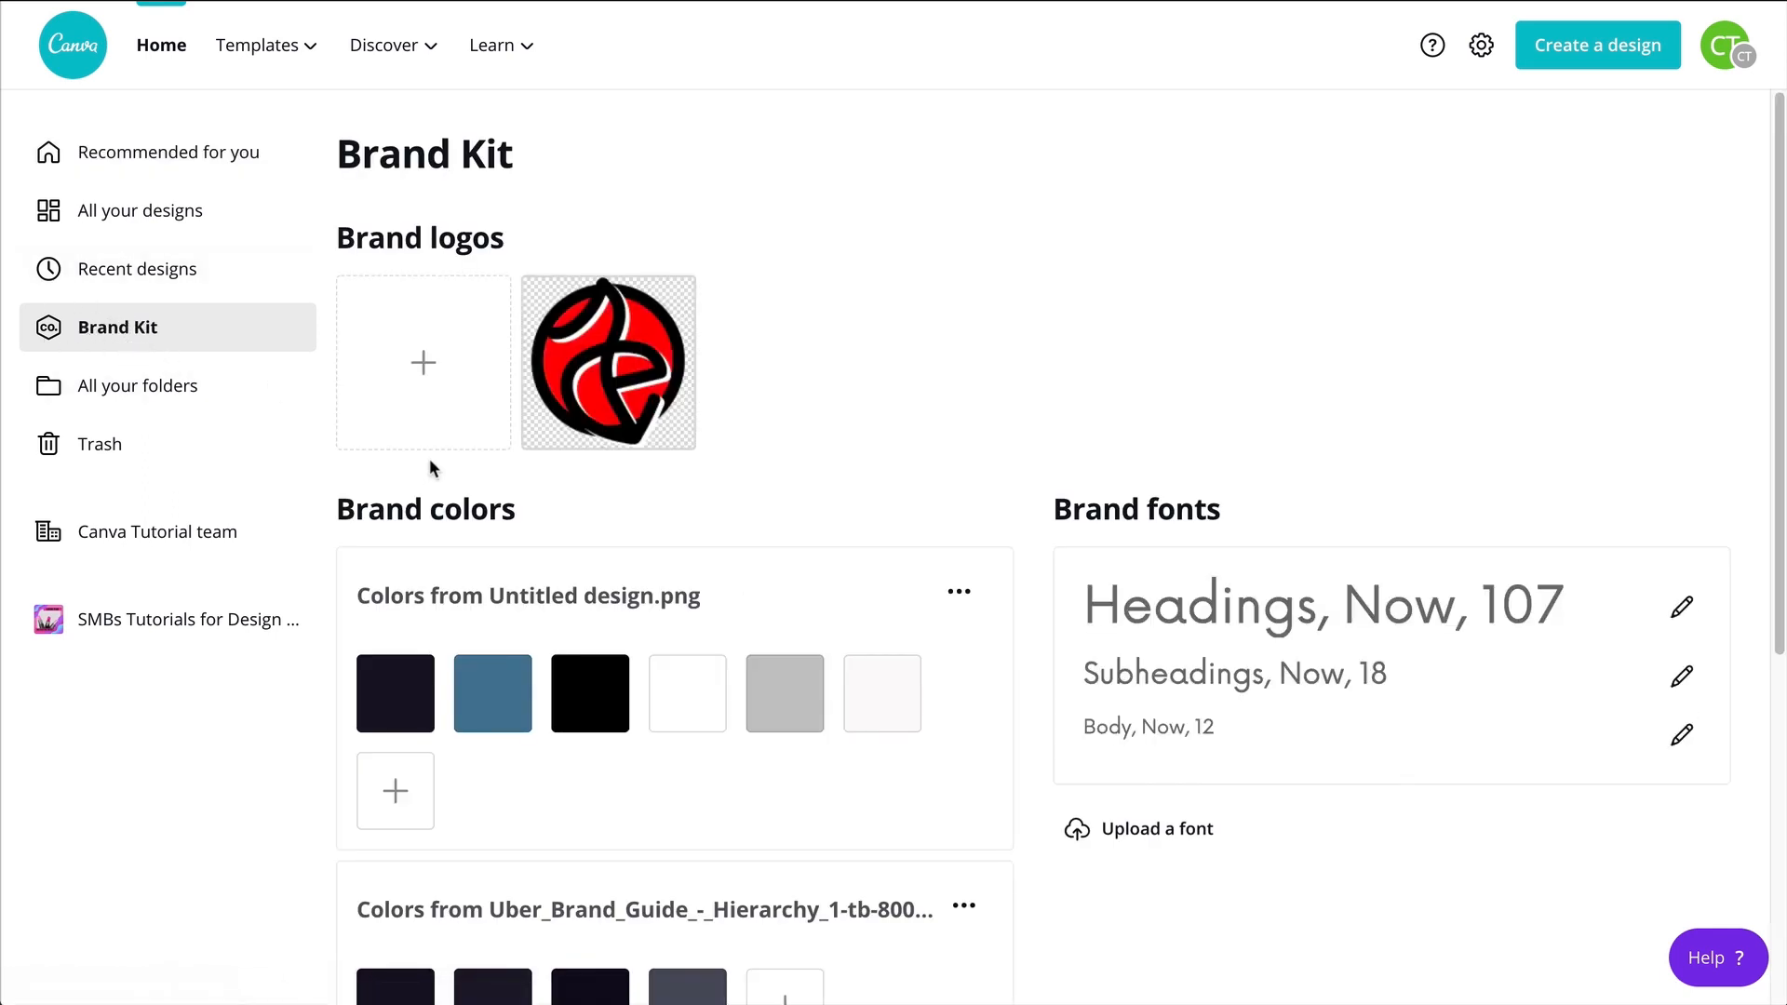
scroll(430, 466, down, 5)
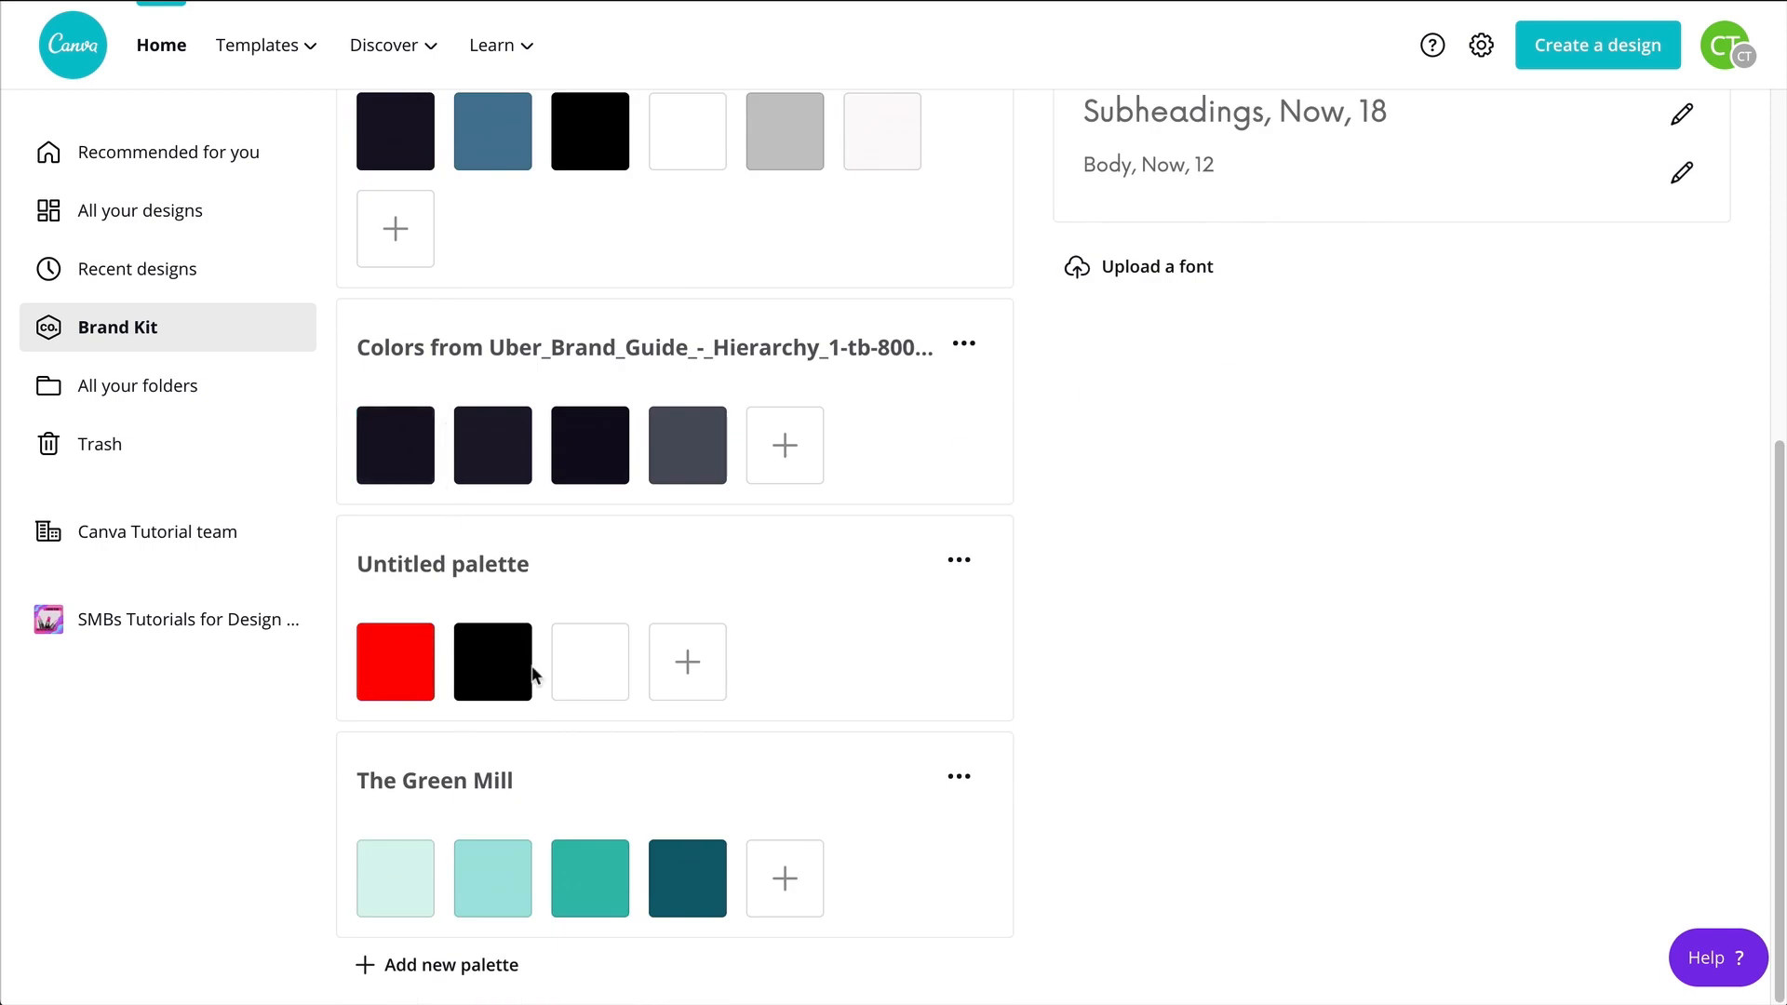
scroll(596, 651, up, 2)
scroll(628, 633, down, 2)
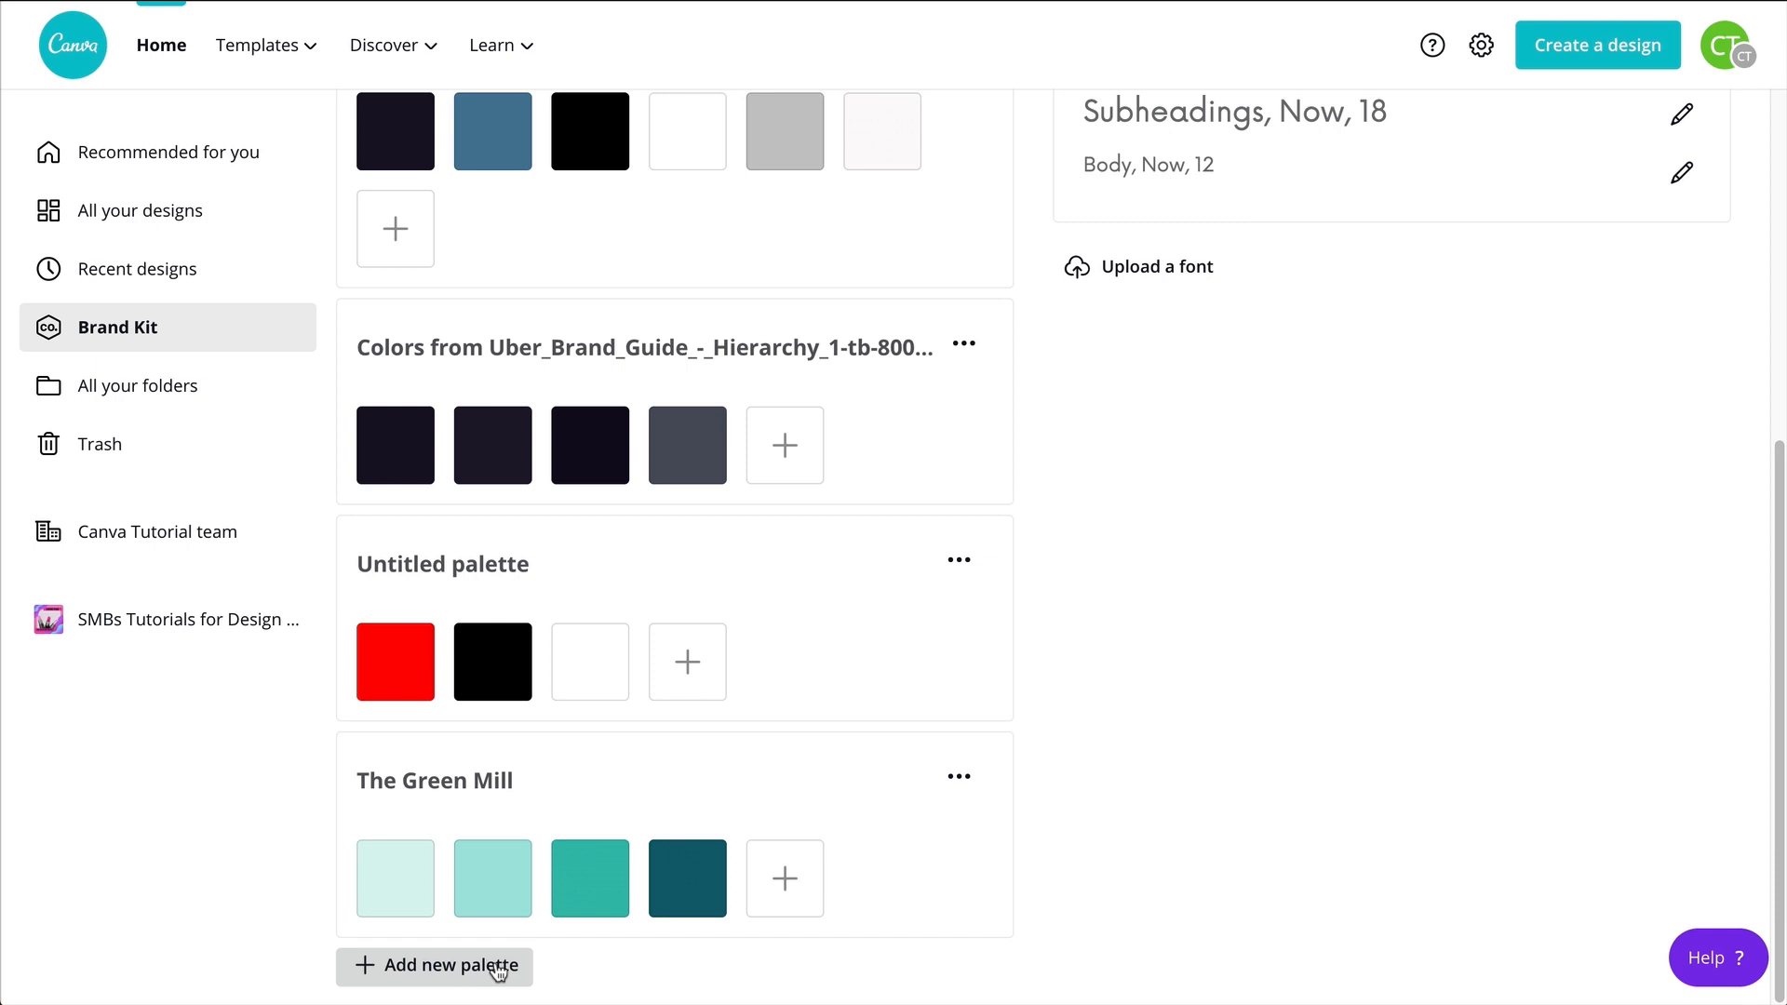
scroll(600, 521, up, 3)
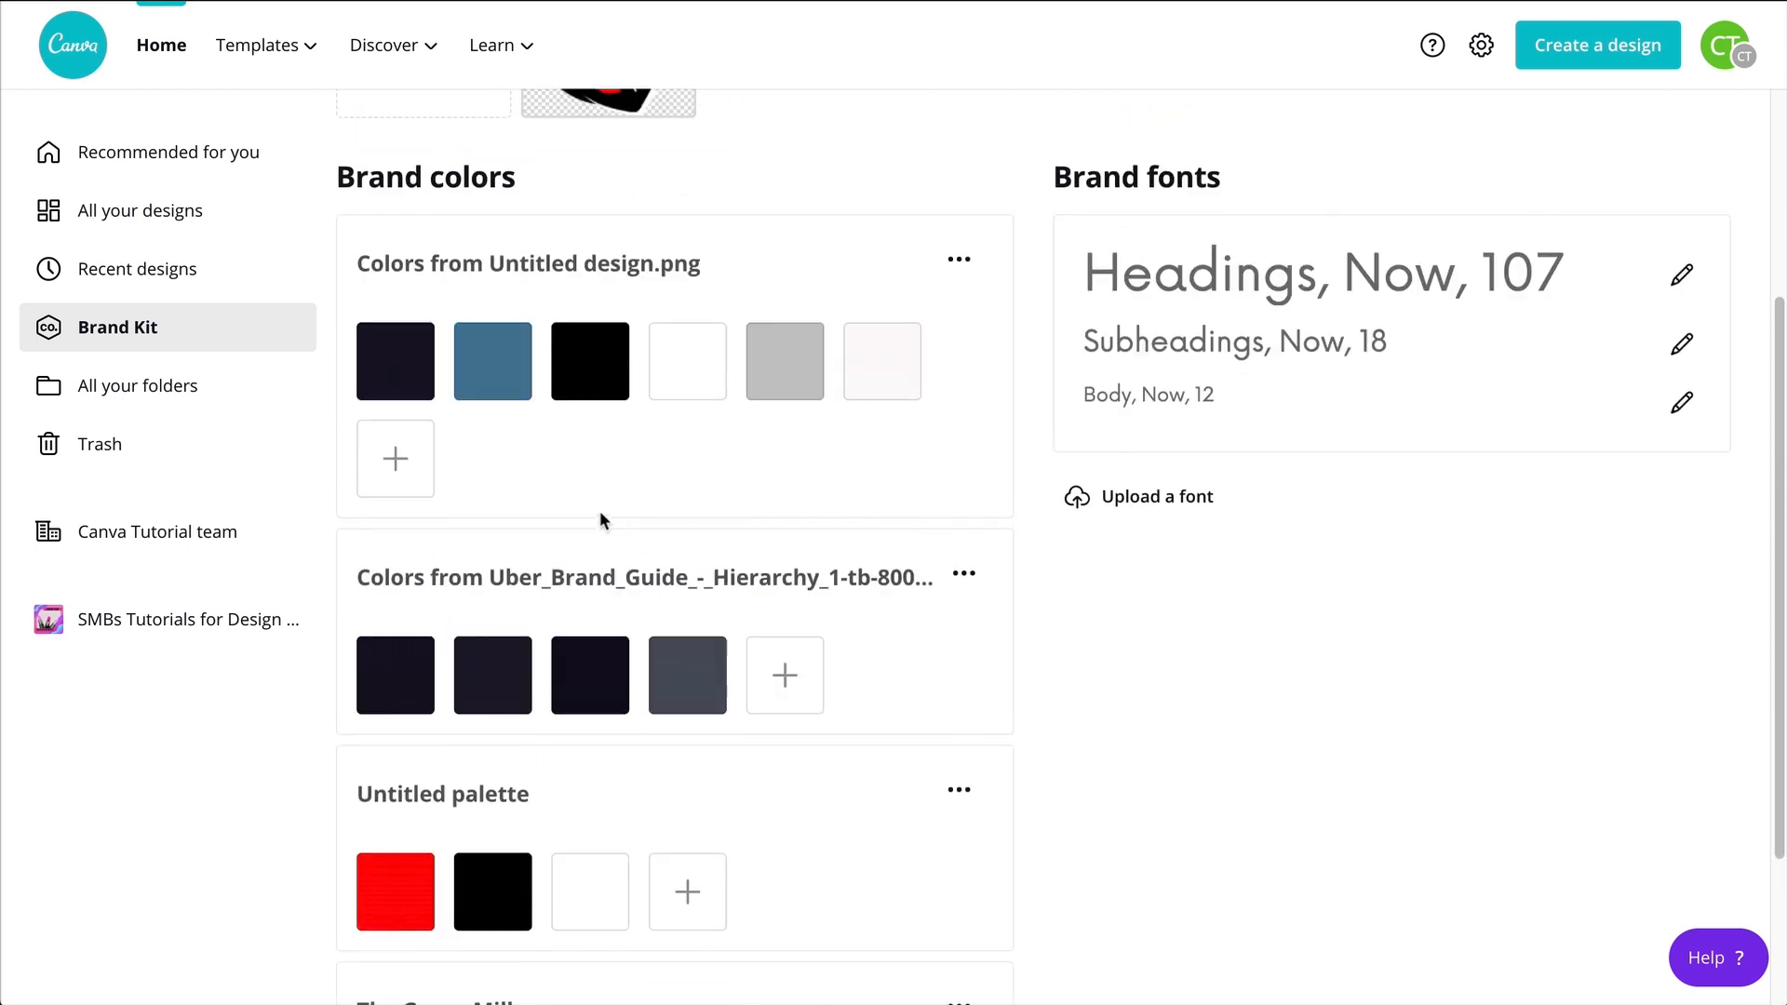
scroll(600, 521, up, 3)
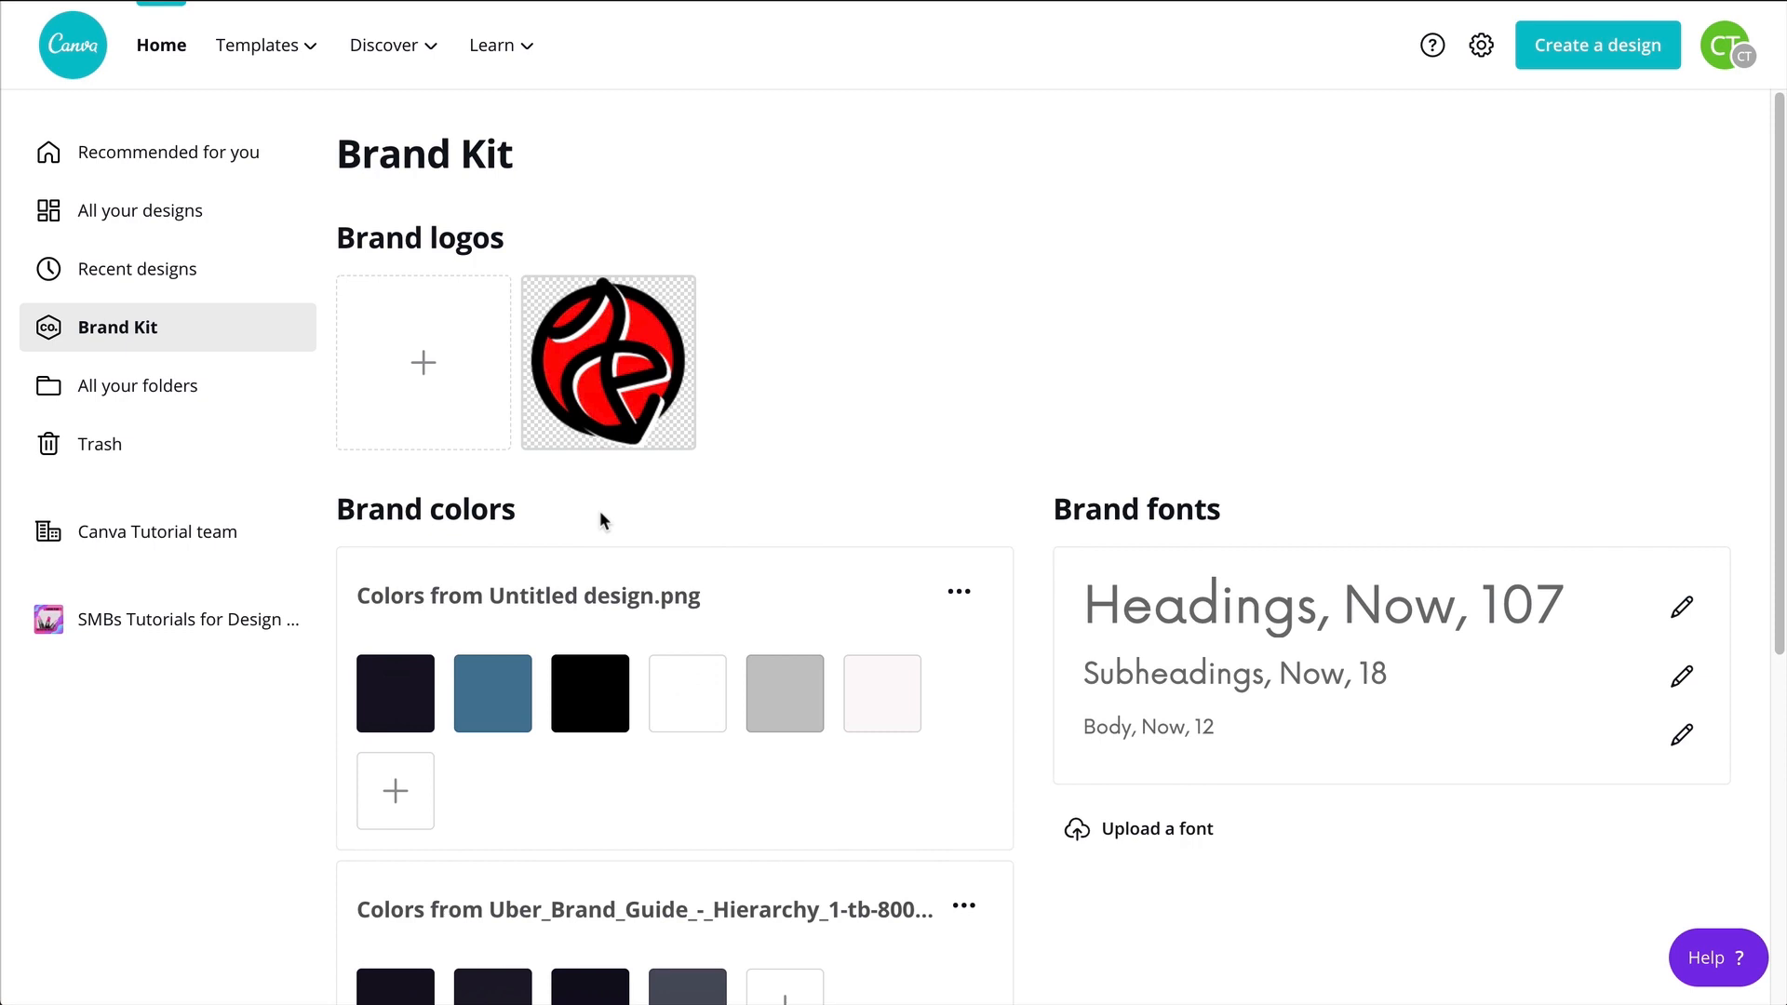
Add a new color palette to the Brand Kit and name it "Neon Effect Tutorial"
scroll(572, 704, down, 5)
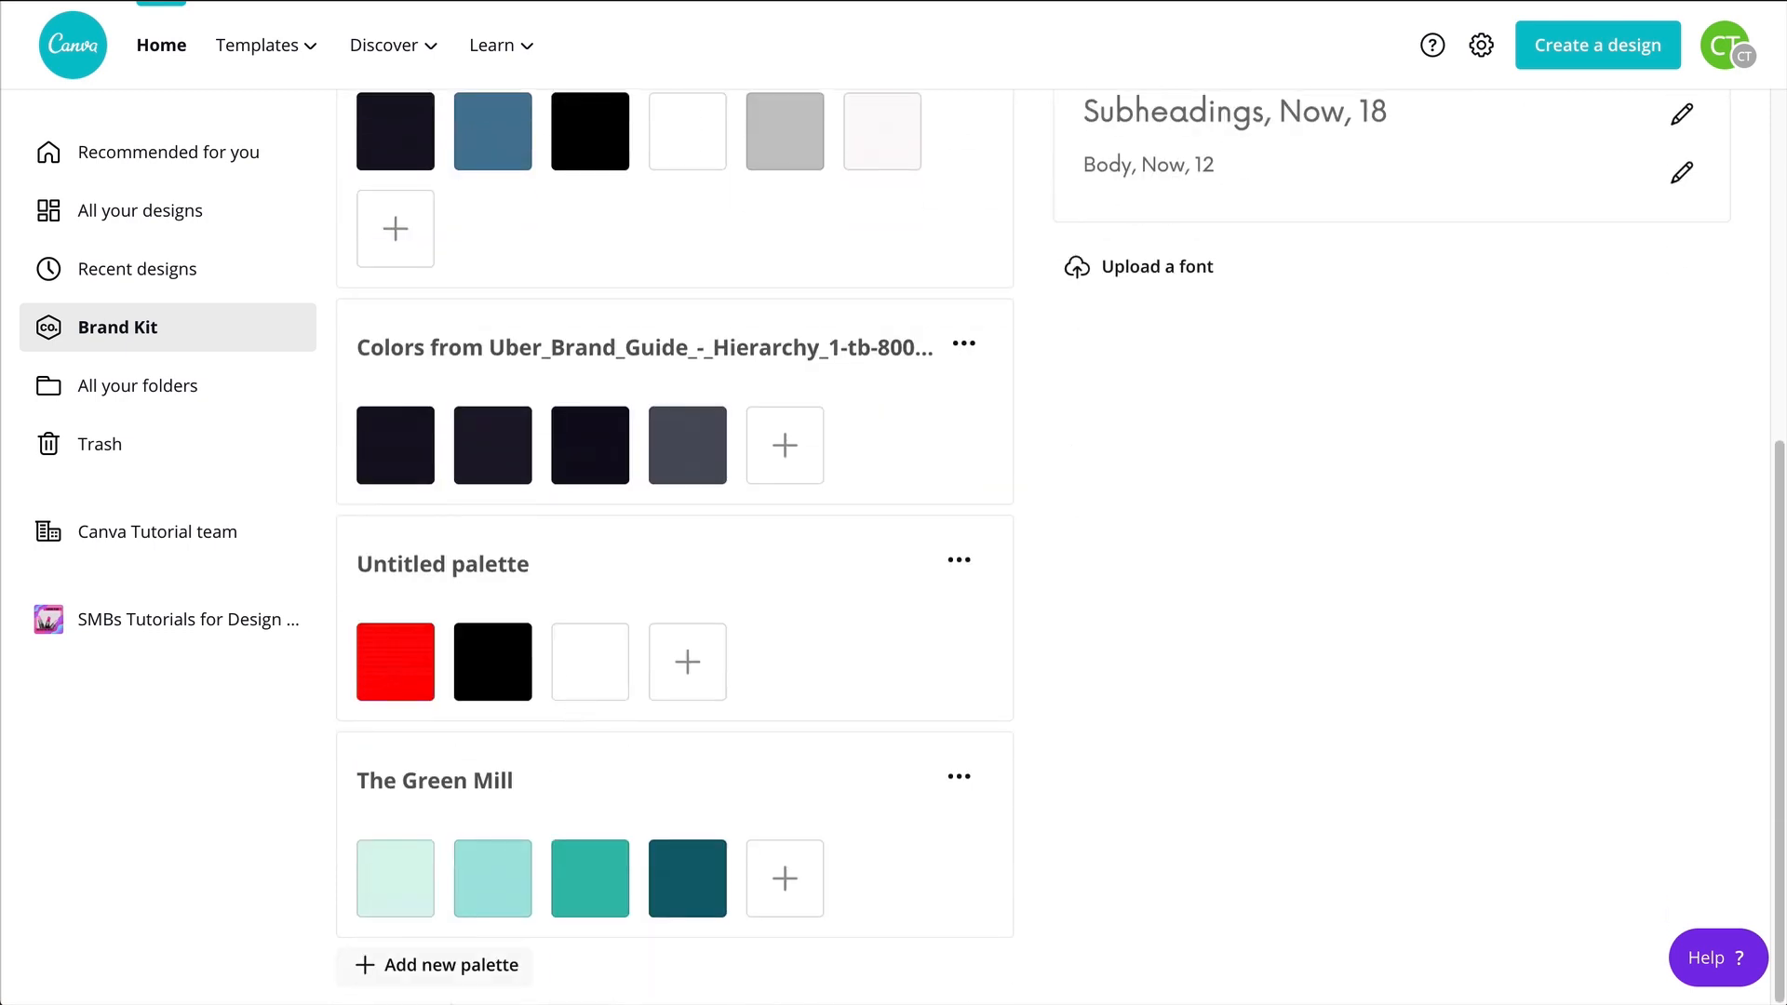
click(428, 968)
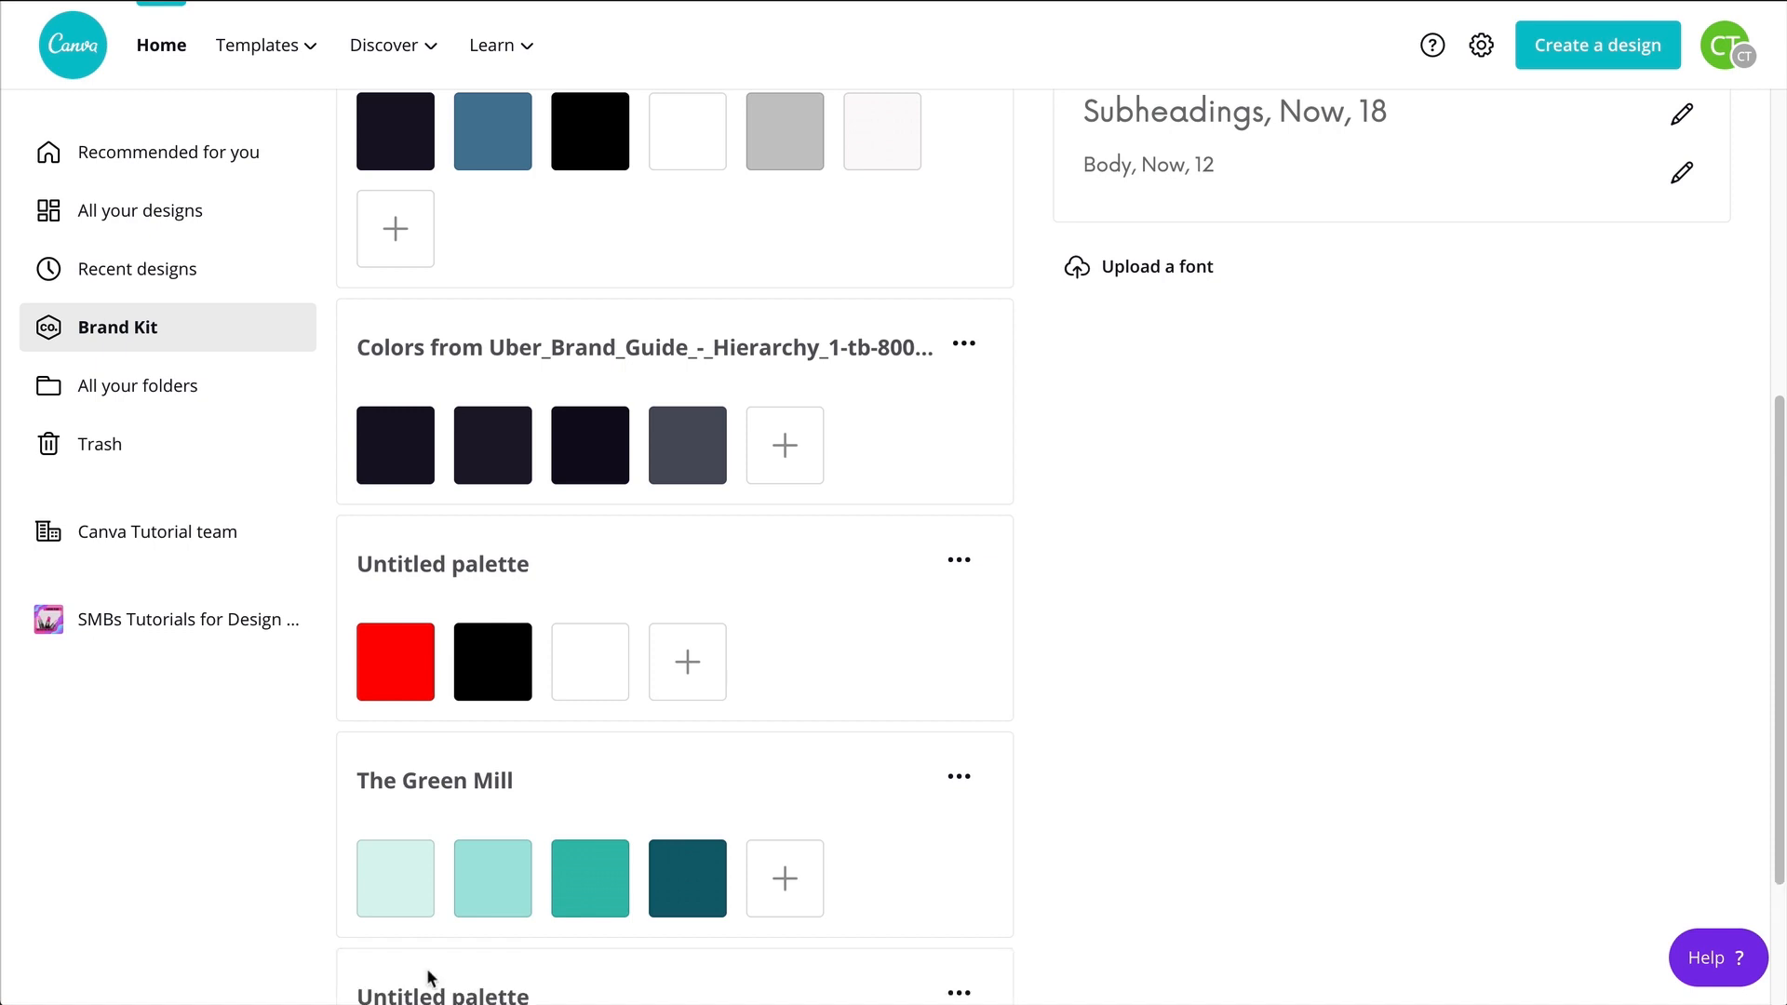
scroll(465, 949, down, 3)
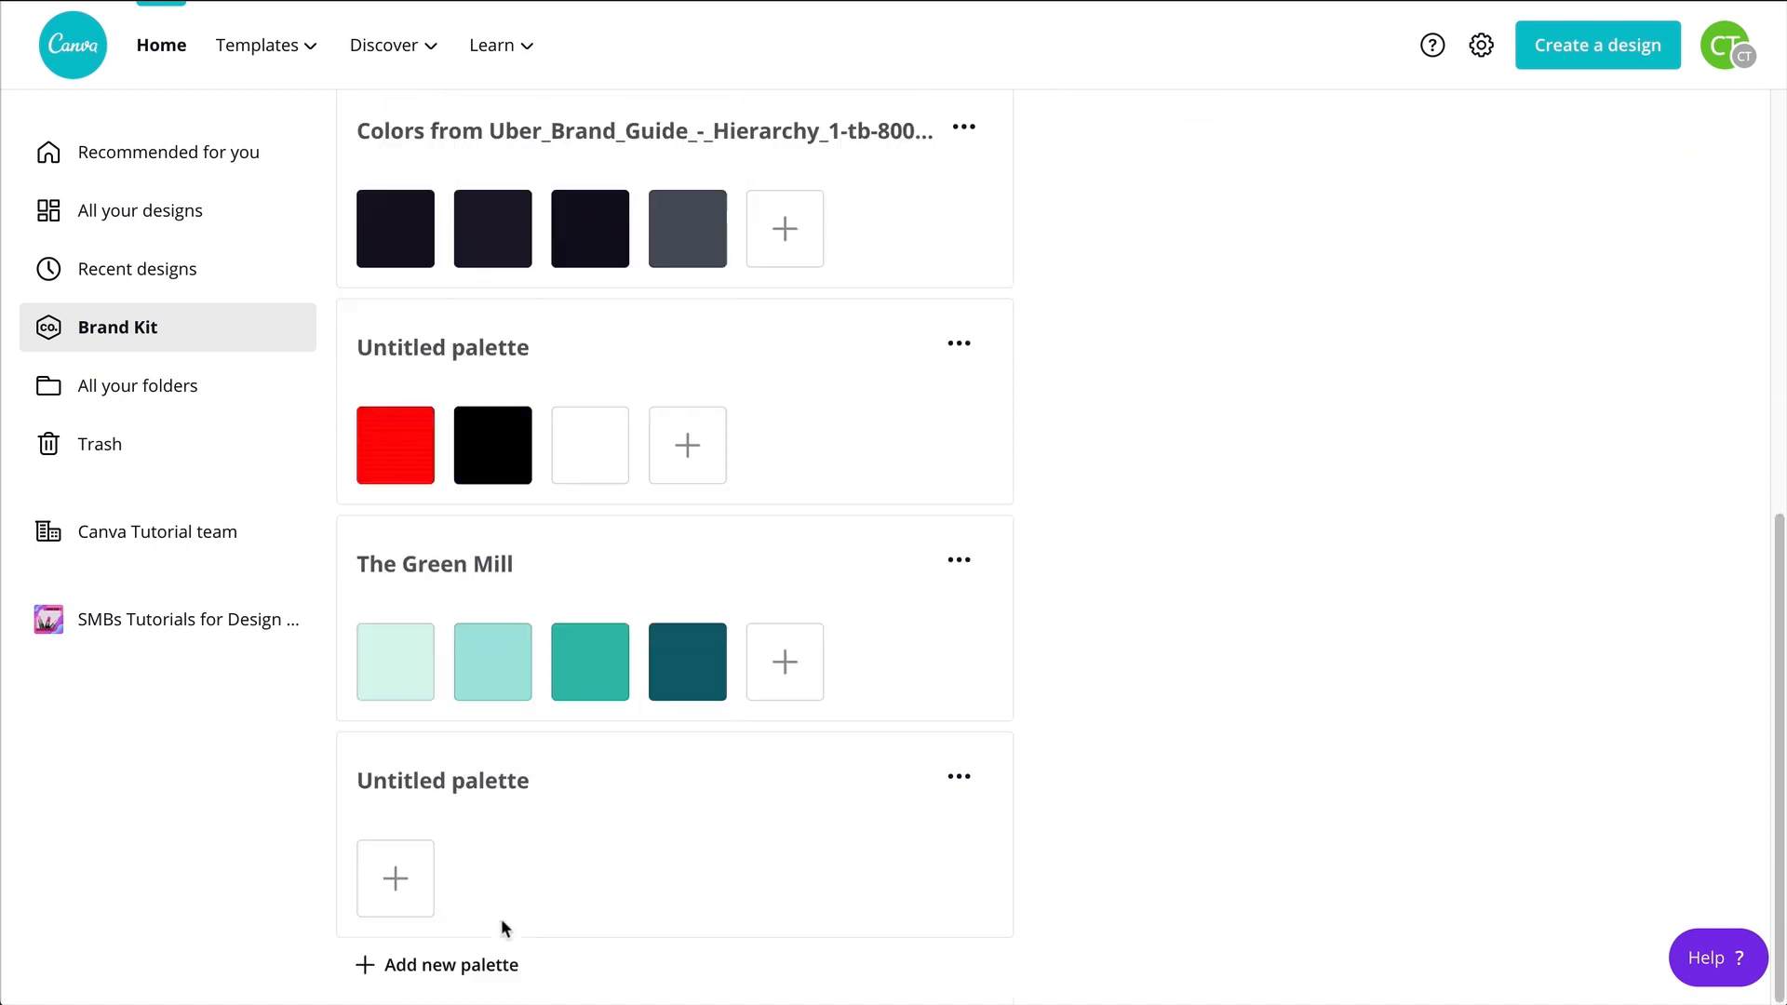
click(407, 773)
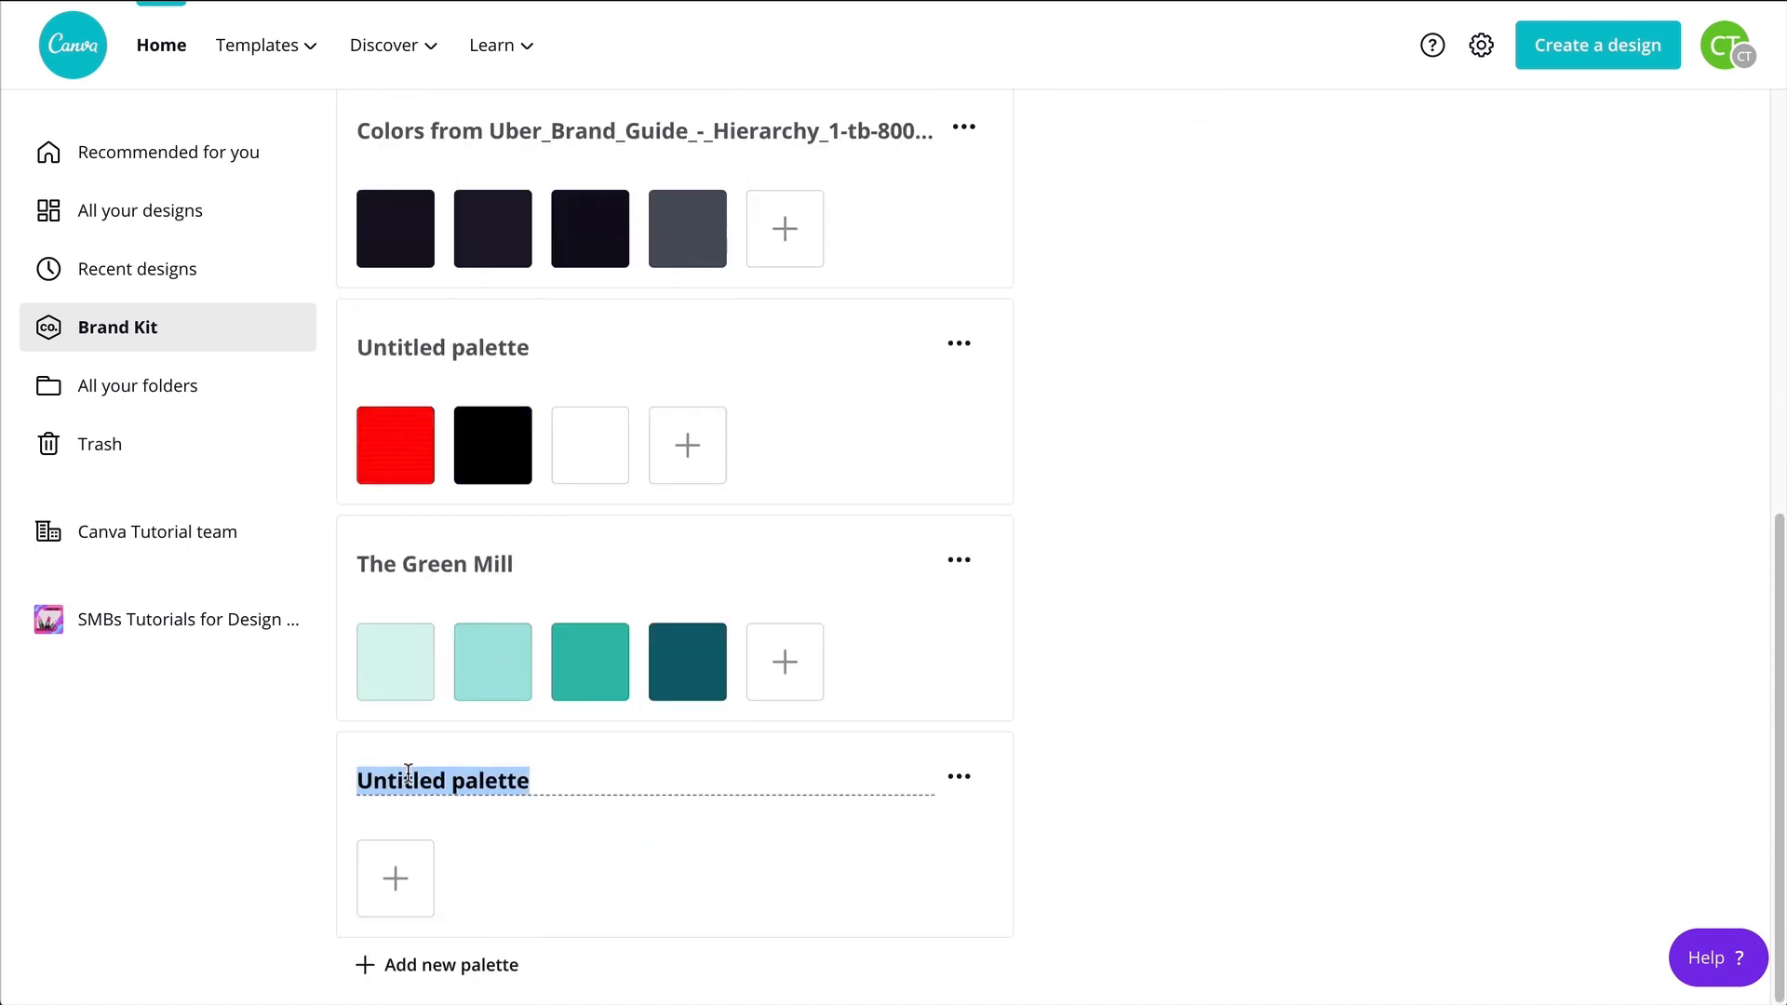
text(Neon Eff)
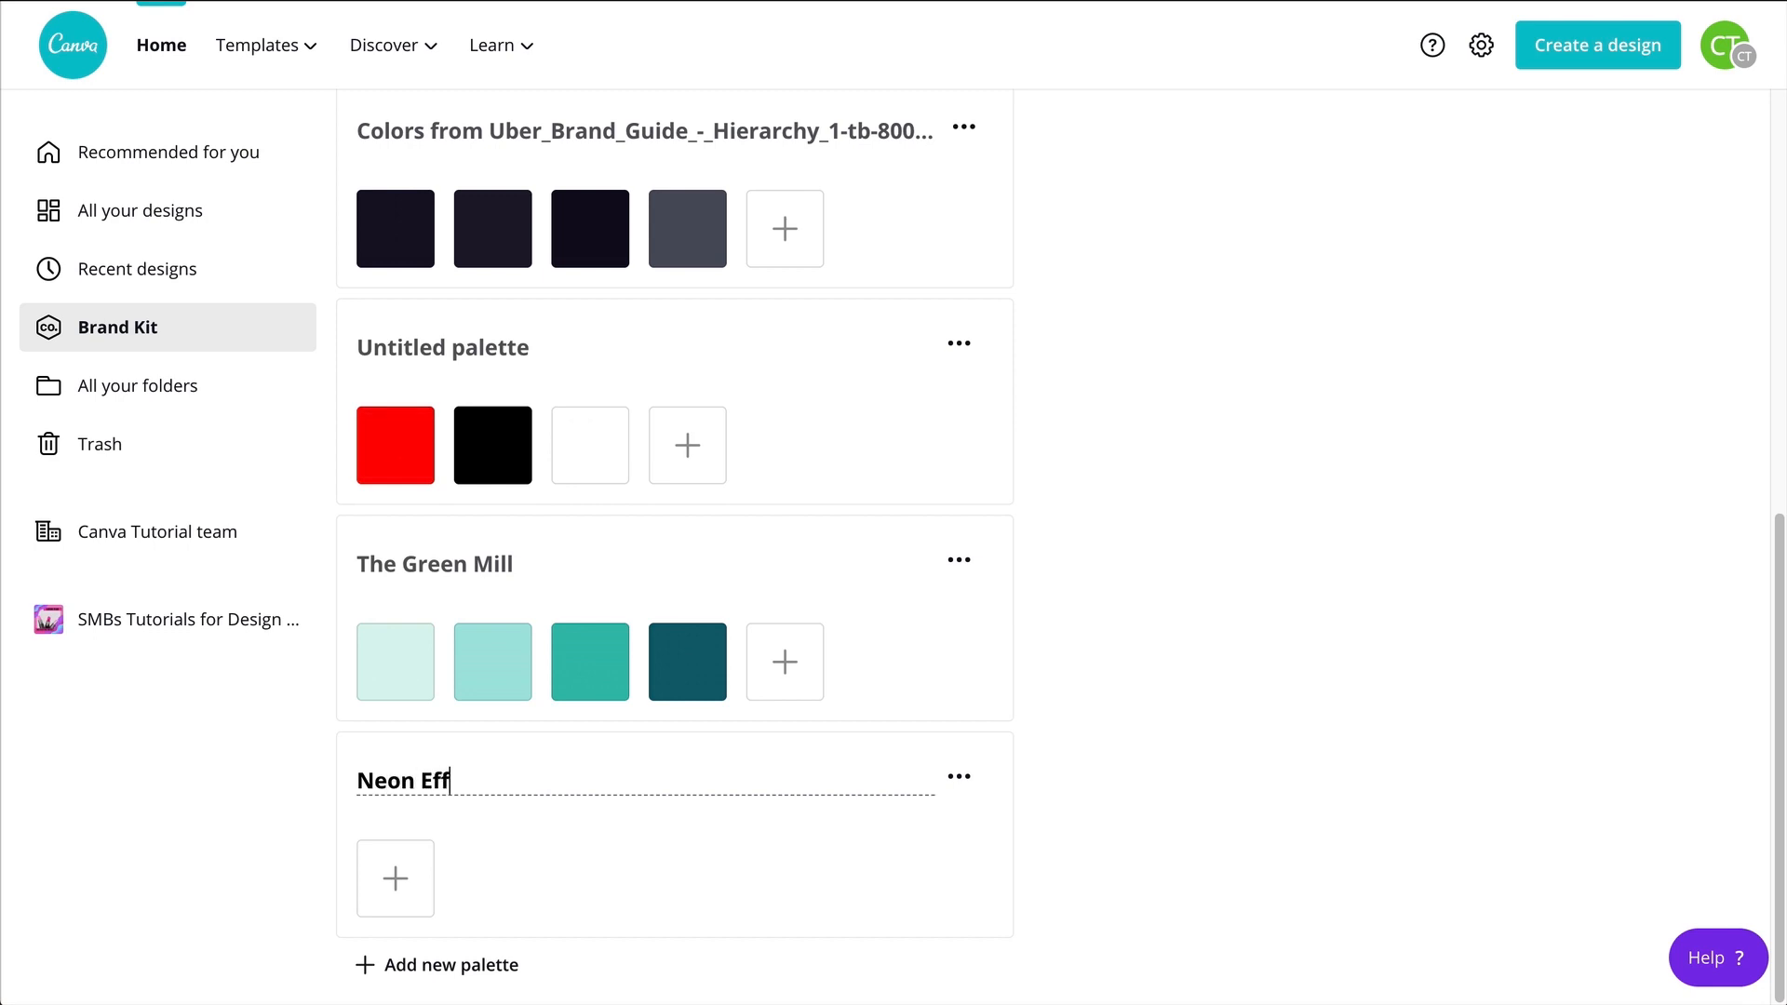
text(ect Tutorial)
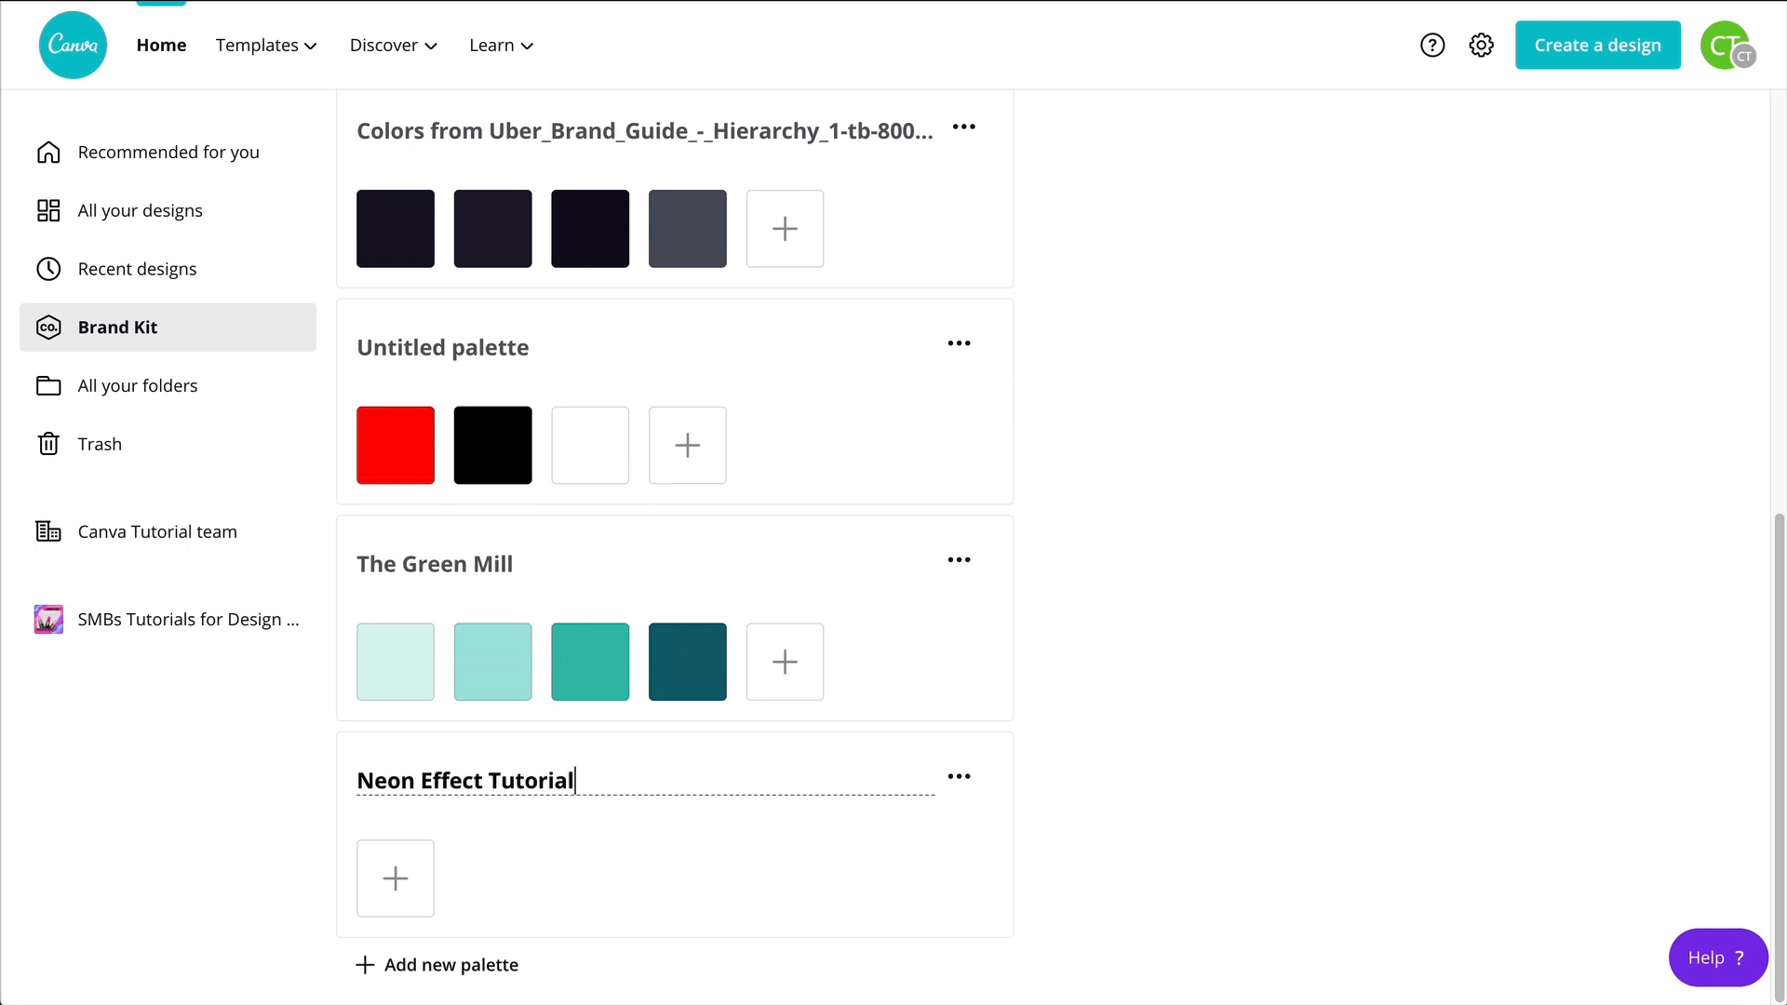
click(641, 825)
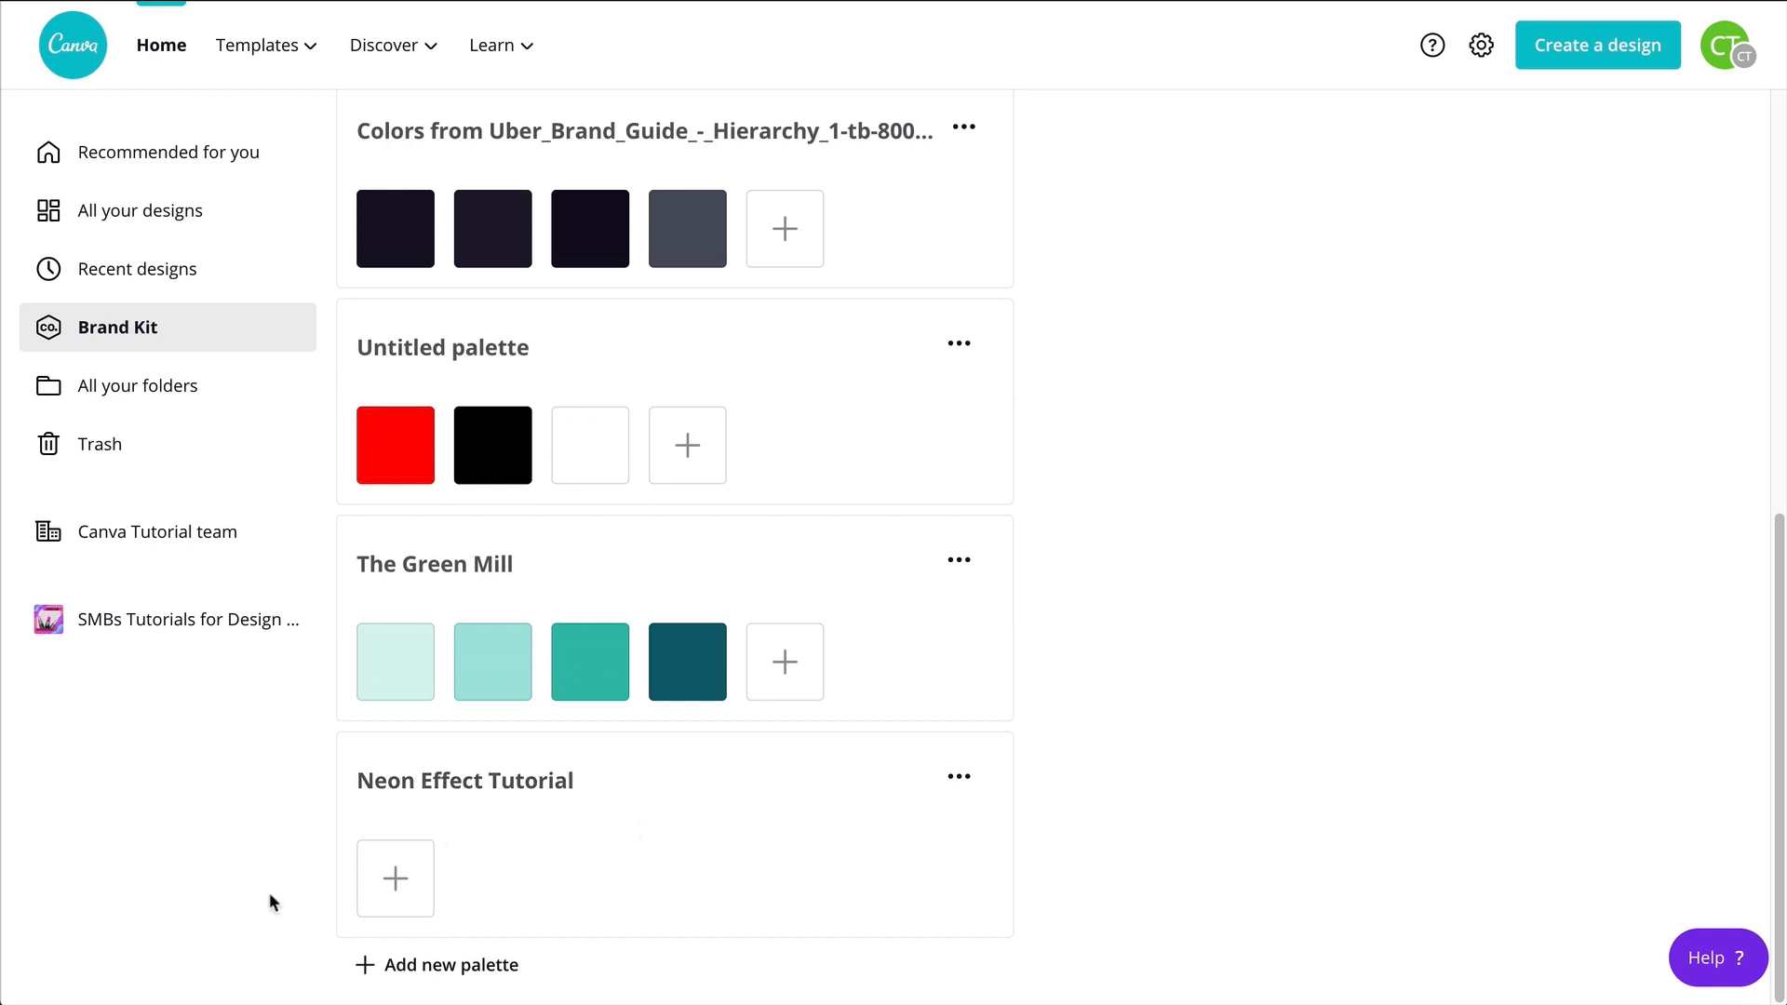
Add a first color to the Neon Effect Tutorial palette using the green code #a6ffe3 copied from the Show and Tell note in Notes
click(392, 877)
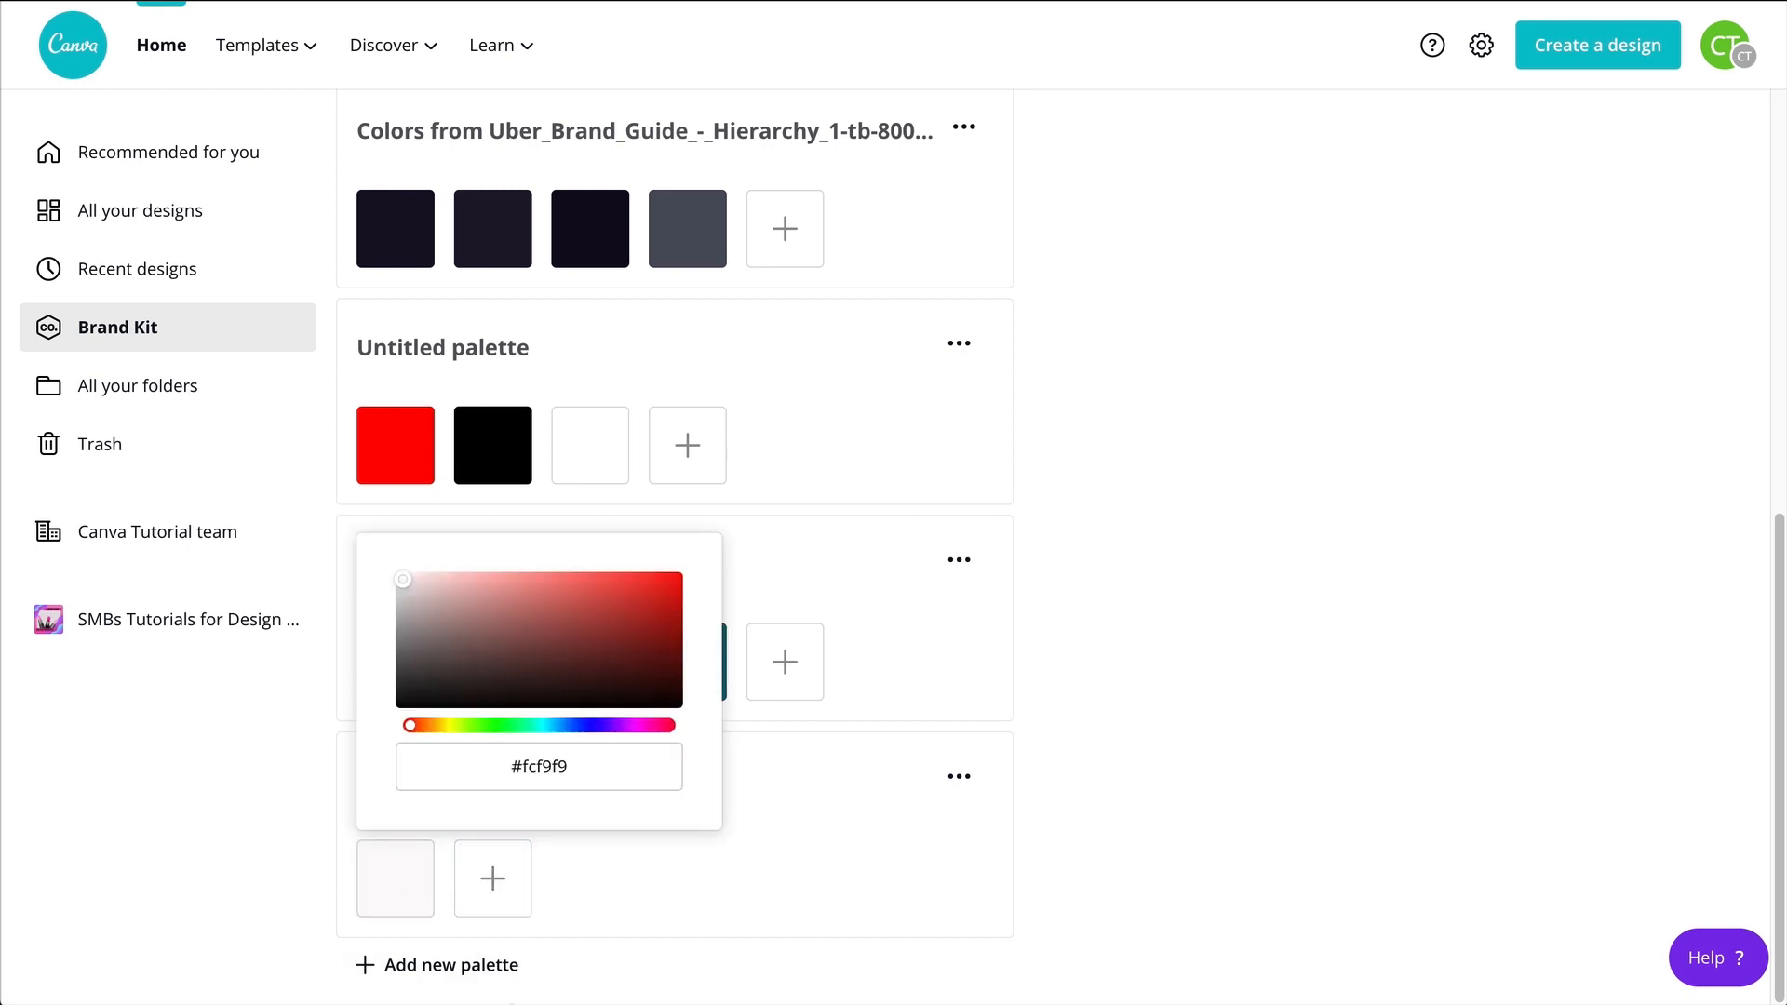
click(651, 960)
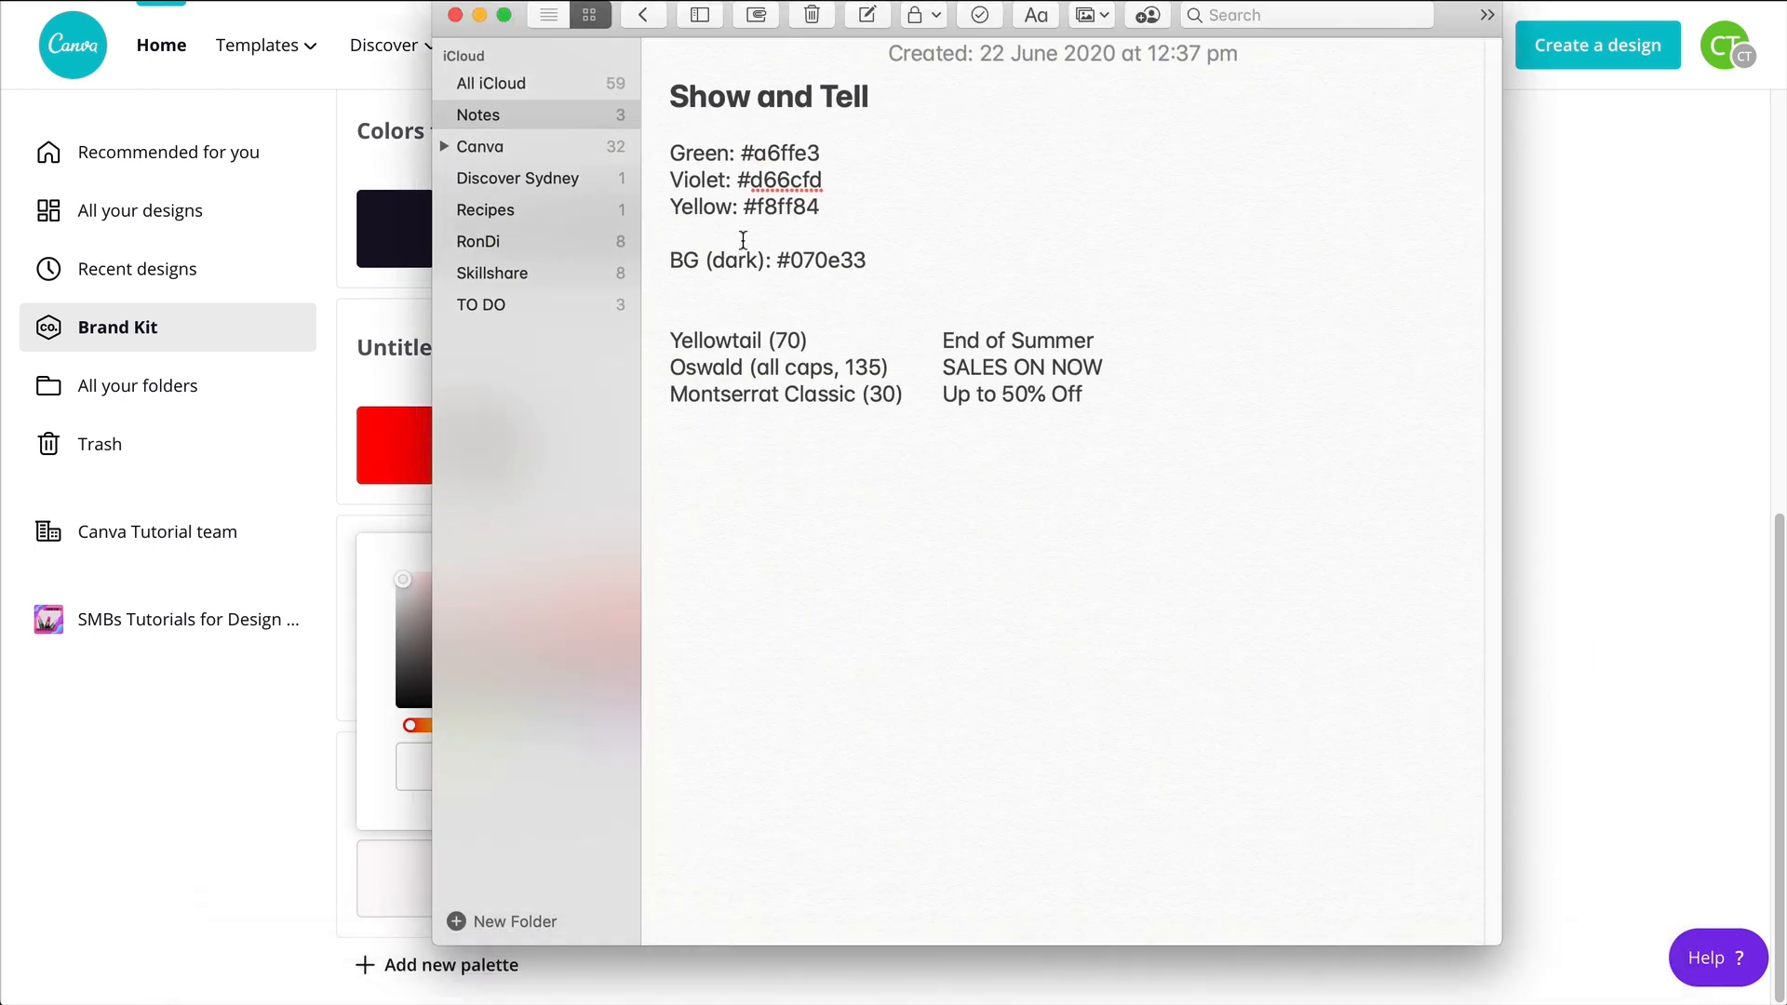
drag(821, 153, 752, 141)
key(ctrl+c)
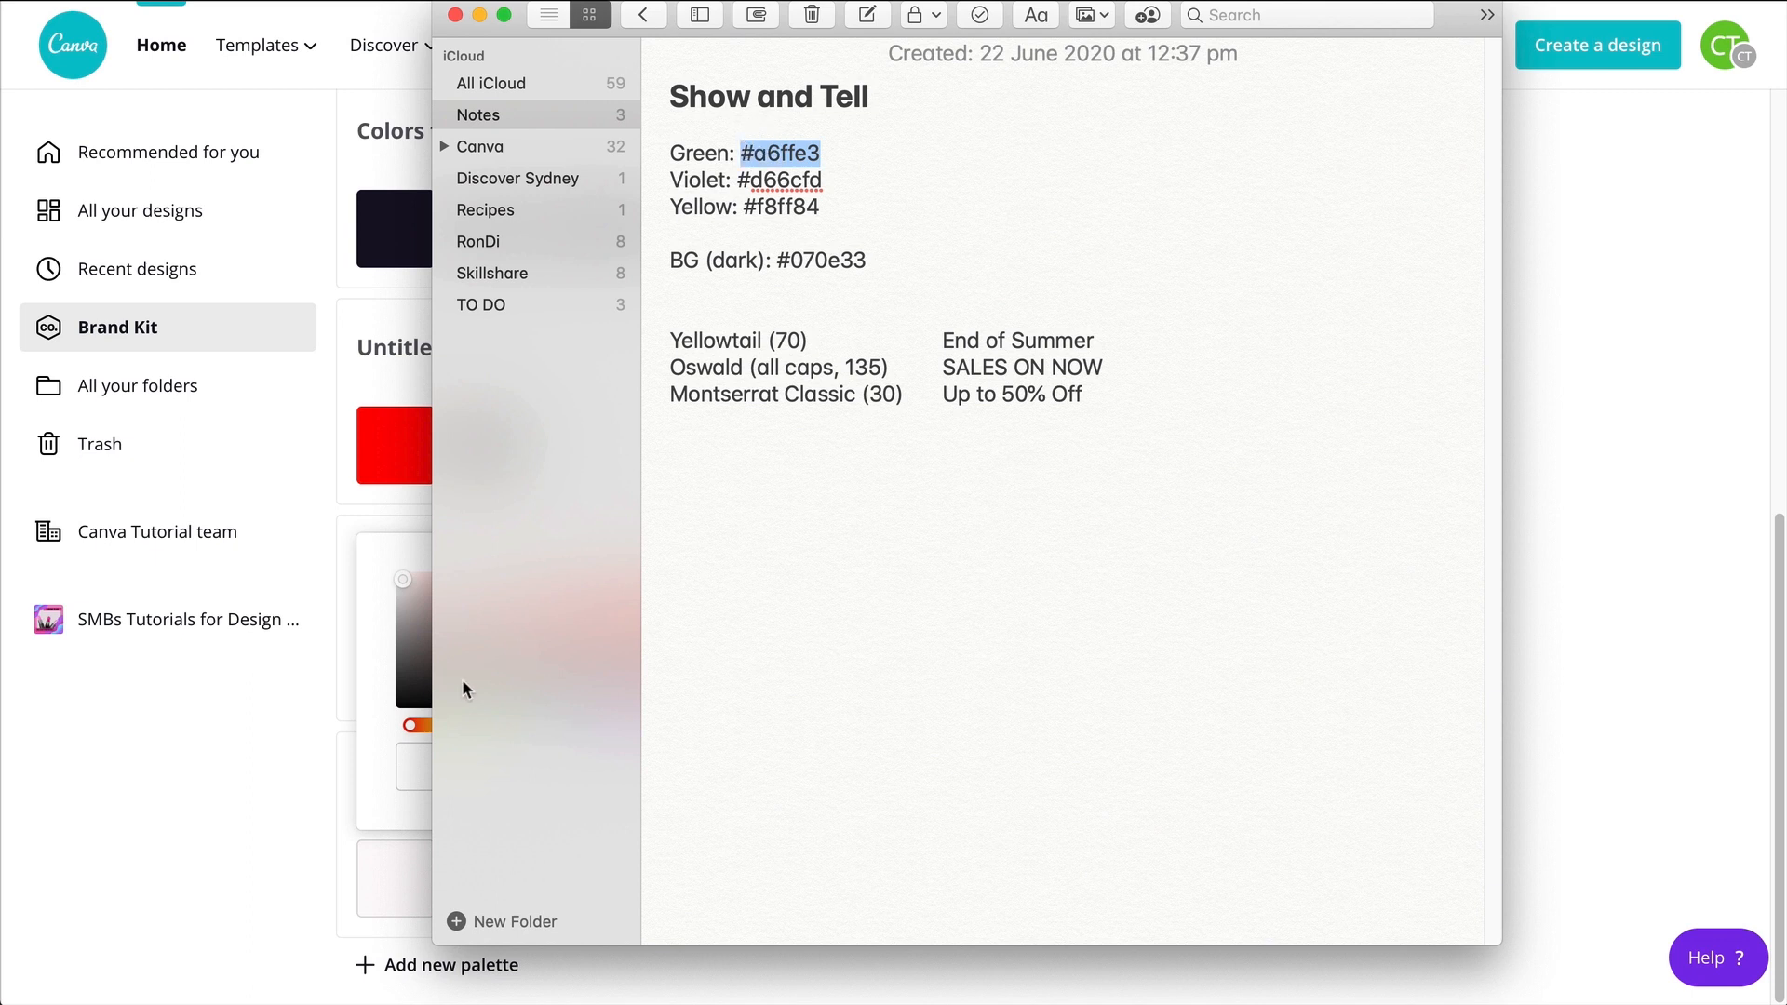
click(390, 796)
drag(509, 768, 559, 773)
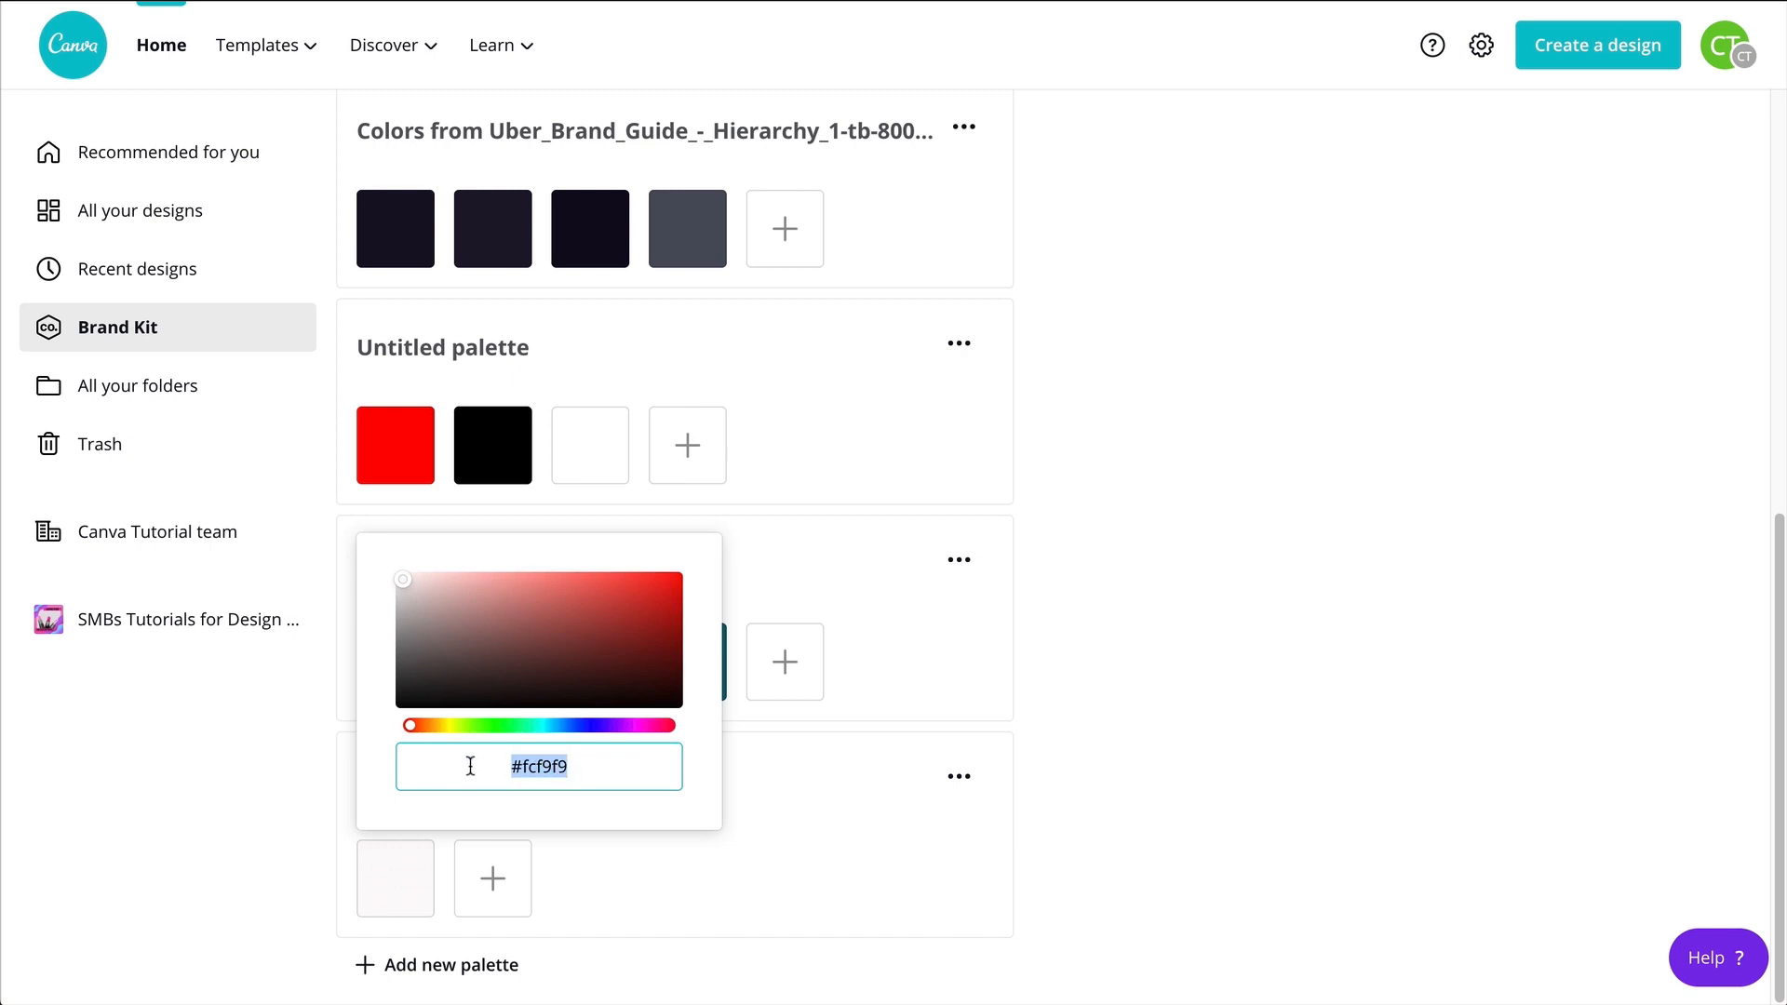
key(ctrl+v)
Add the violet #d66cfd from the note as the second color of the Neon Effect Tutorial palette
click(493, 879)
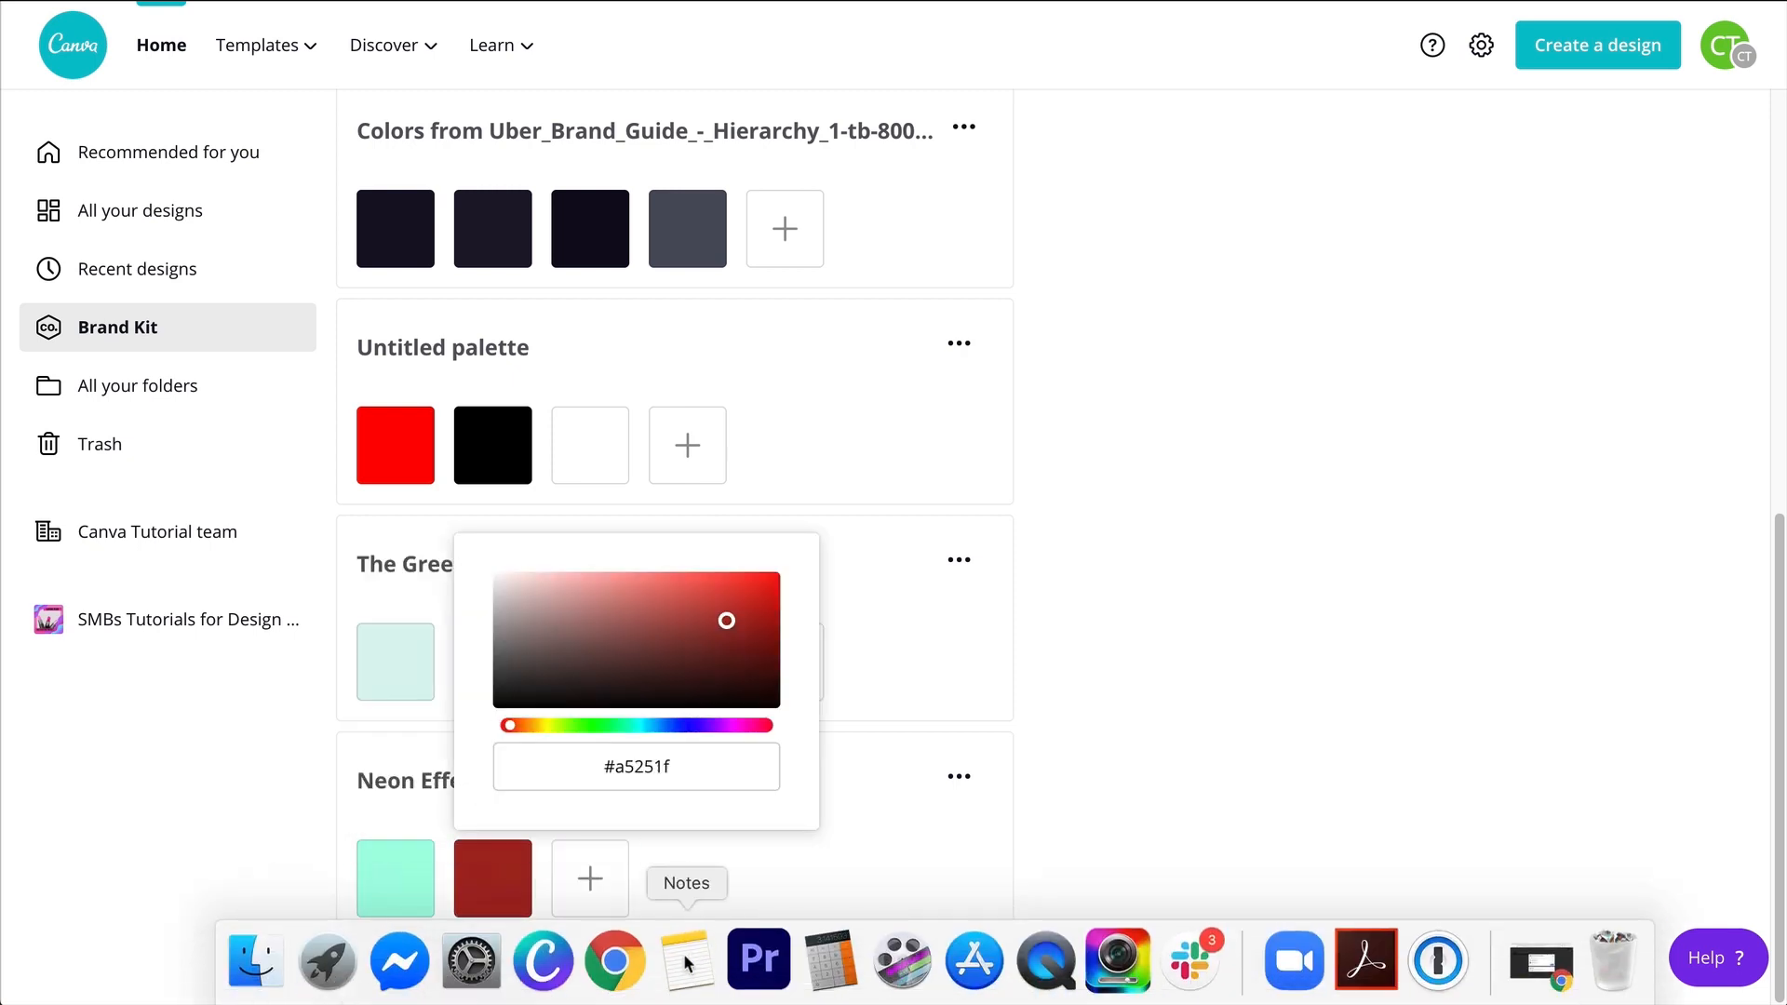
click(686, 982)
click(389, 797)
drag(824, 181, 743, 209)
text(#d66cfd)
Add the yellow #f8ff84 from the note as the palette's third color
click(590, 879)
click(686, 982)
text(#f8ff84)
Add the dark background color #070e33 from the note as the palette's fourth color
click(688, 879)
click(686, 982)
drag(866, 261, 777, 262)
drag(870, 765, 758, 752)
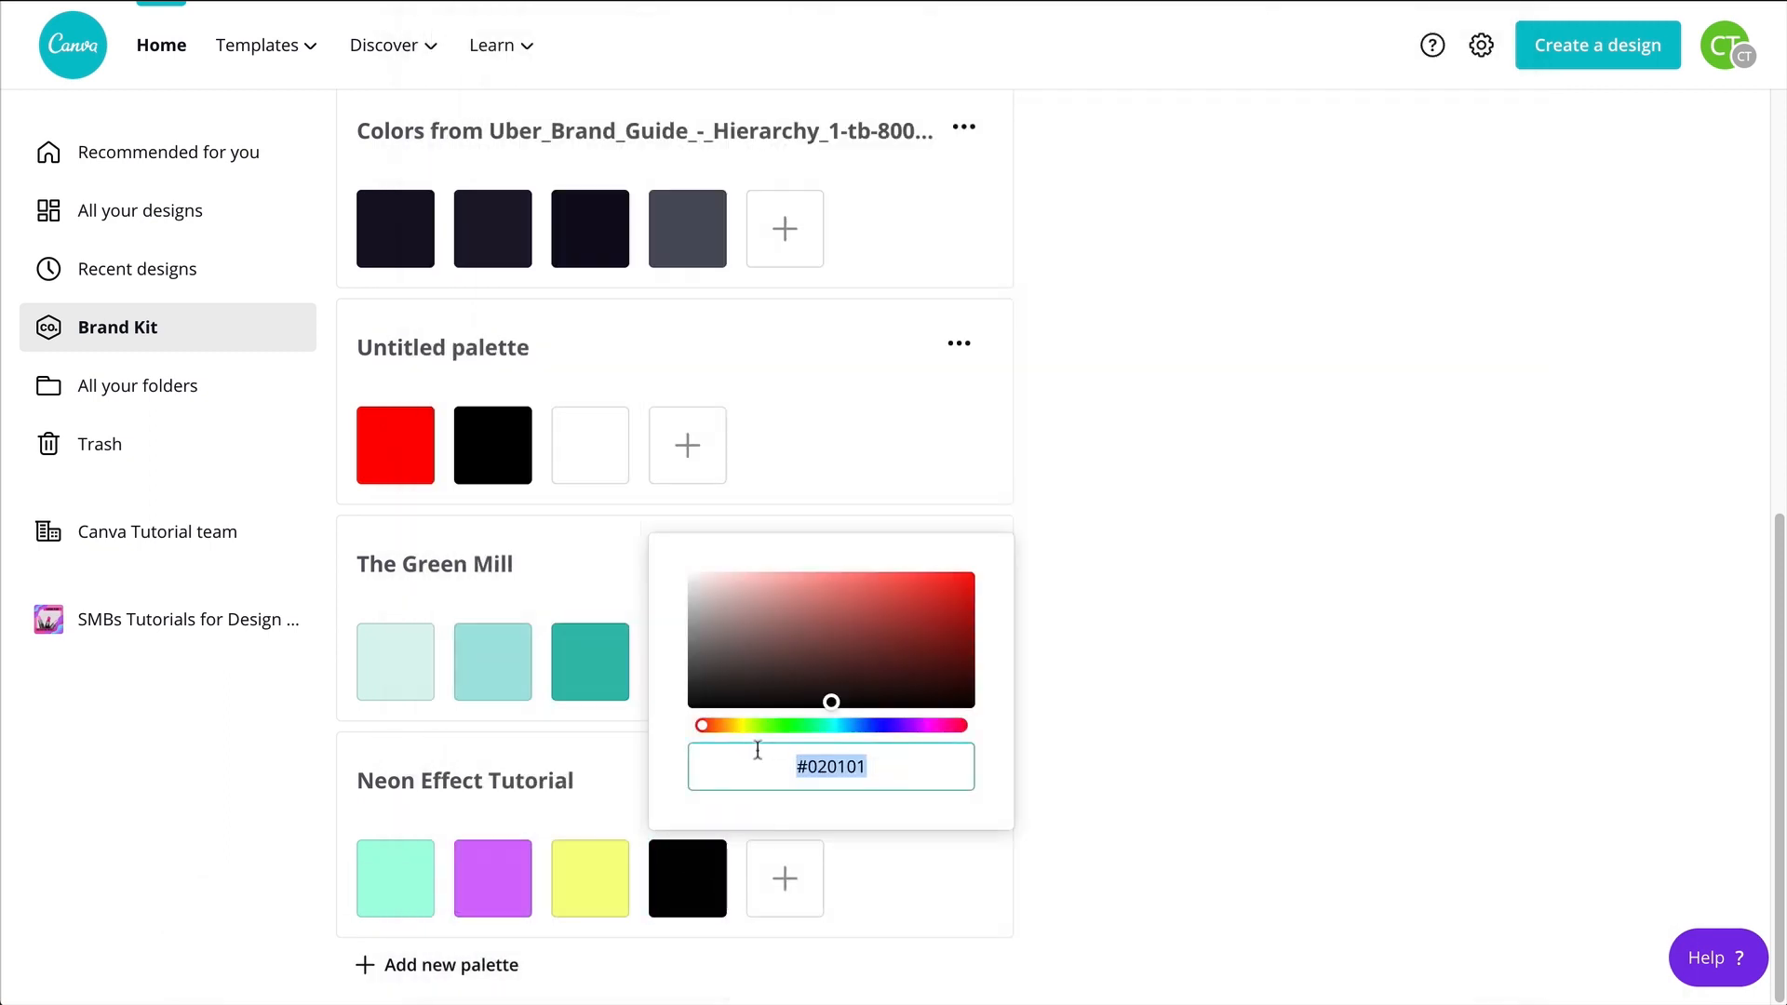
text(#070e33)
click(863, 905)
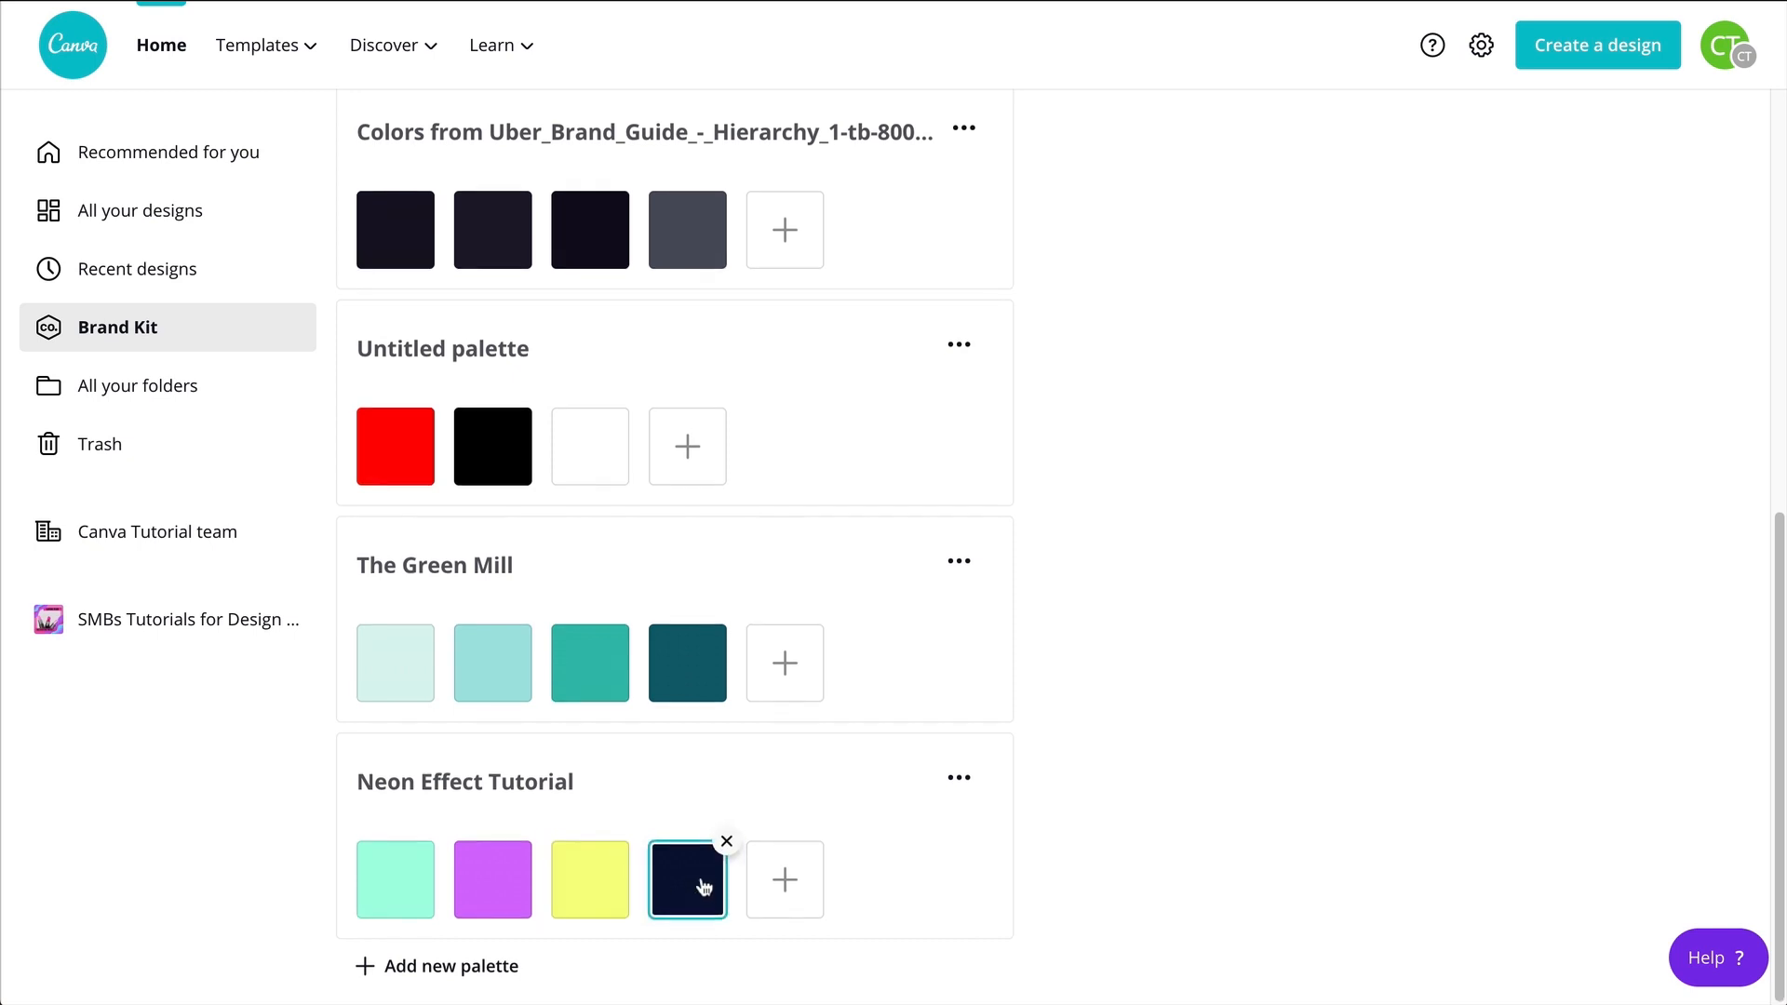
scroll(700, 889, up, 1)
scroll(695, 894, down, 1)
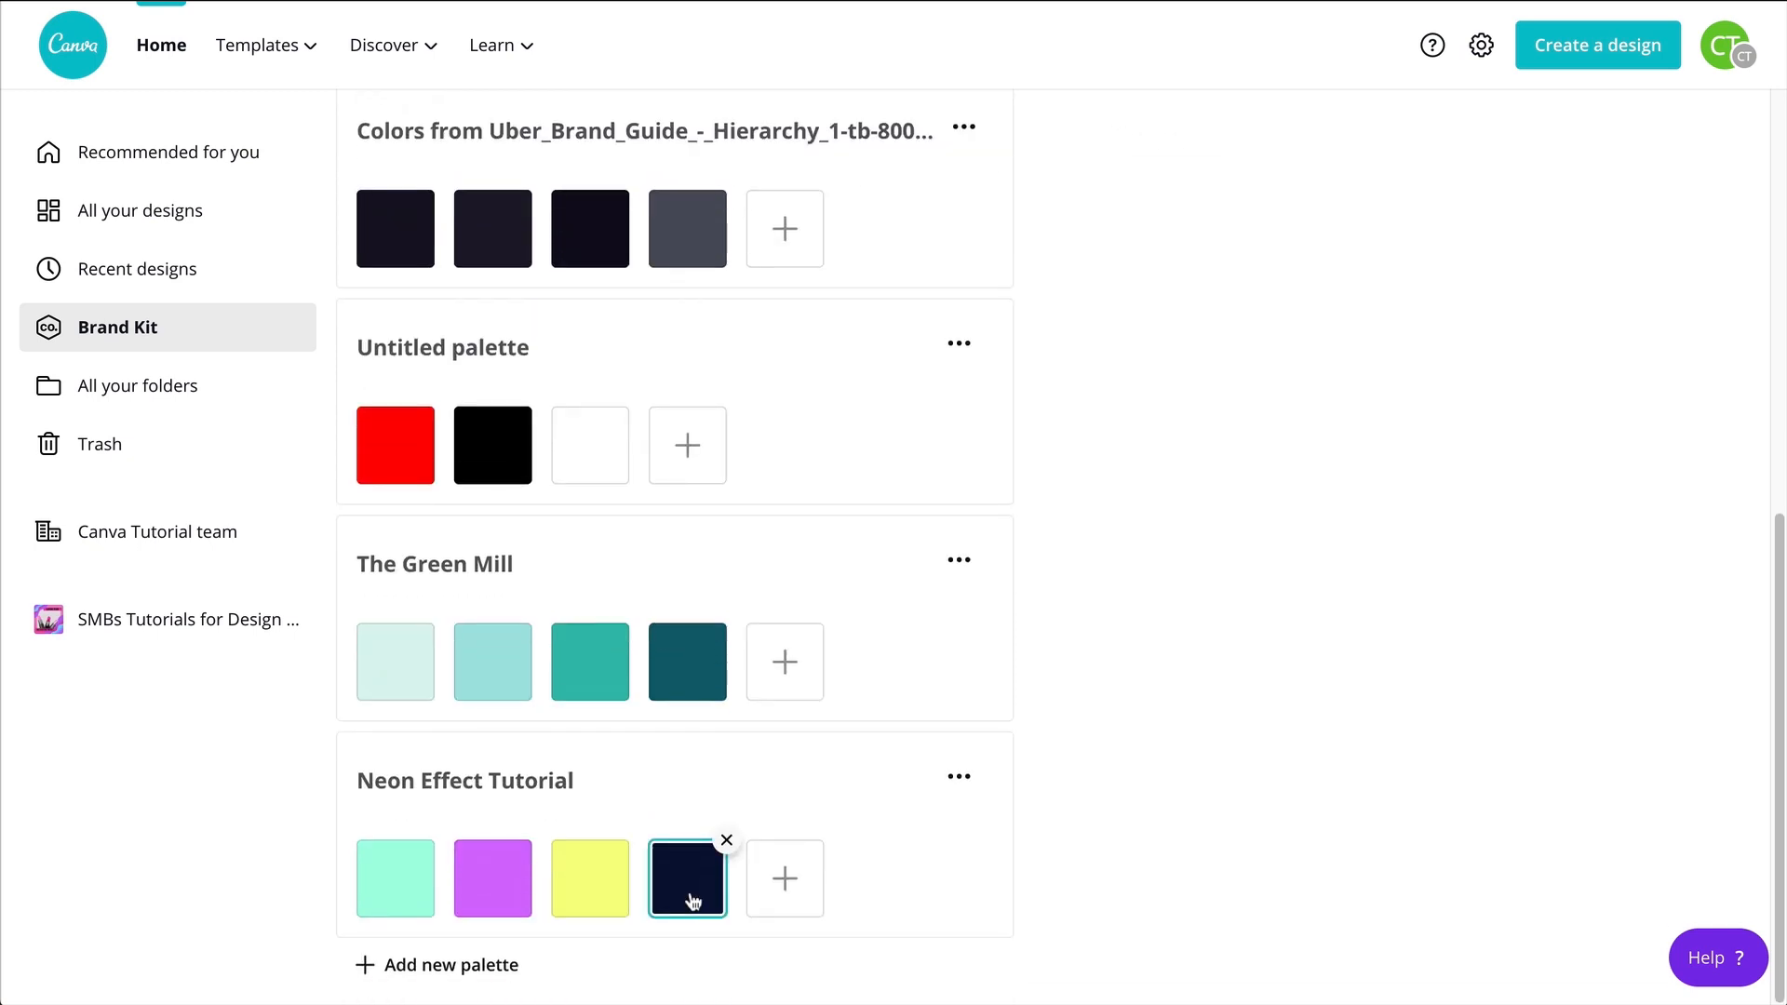
scroll(487, 923, up, 2)
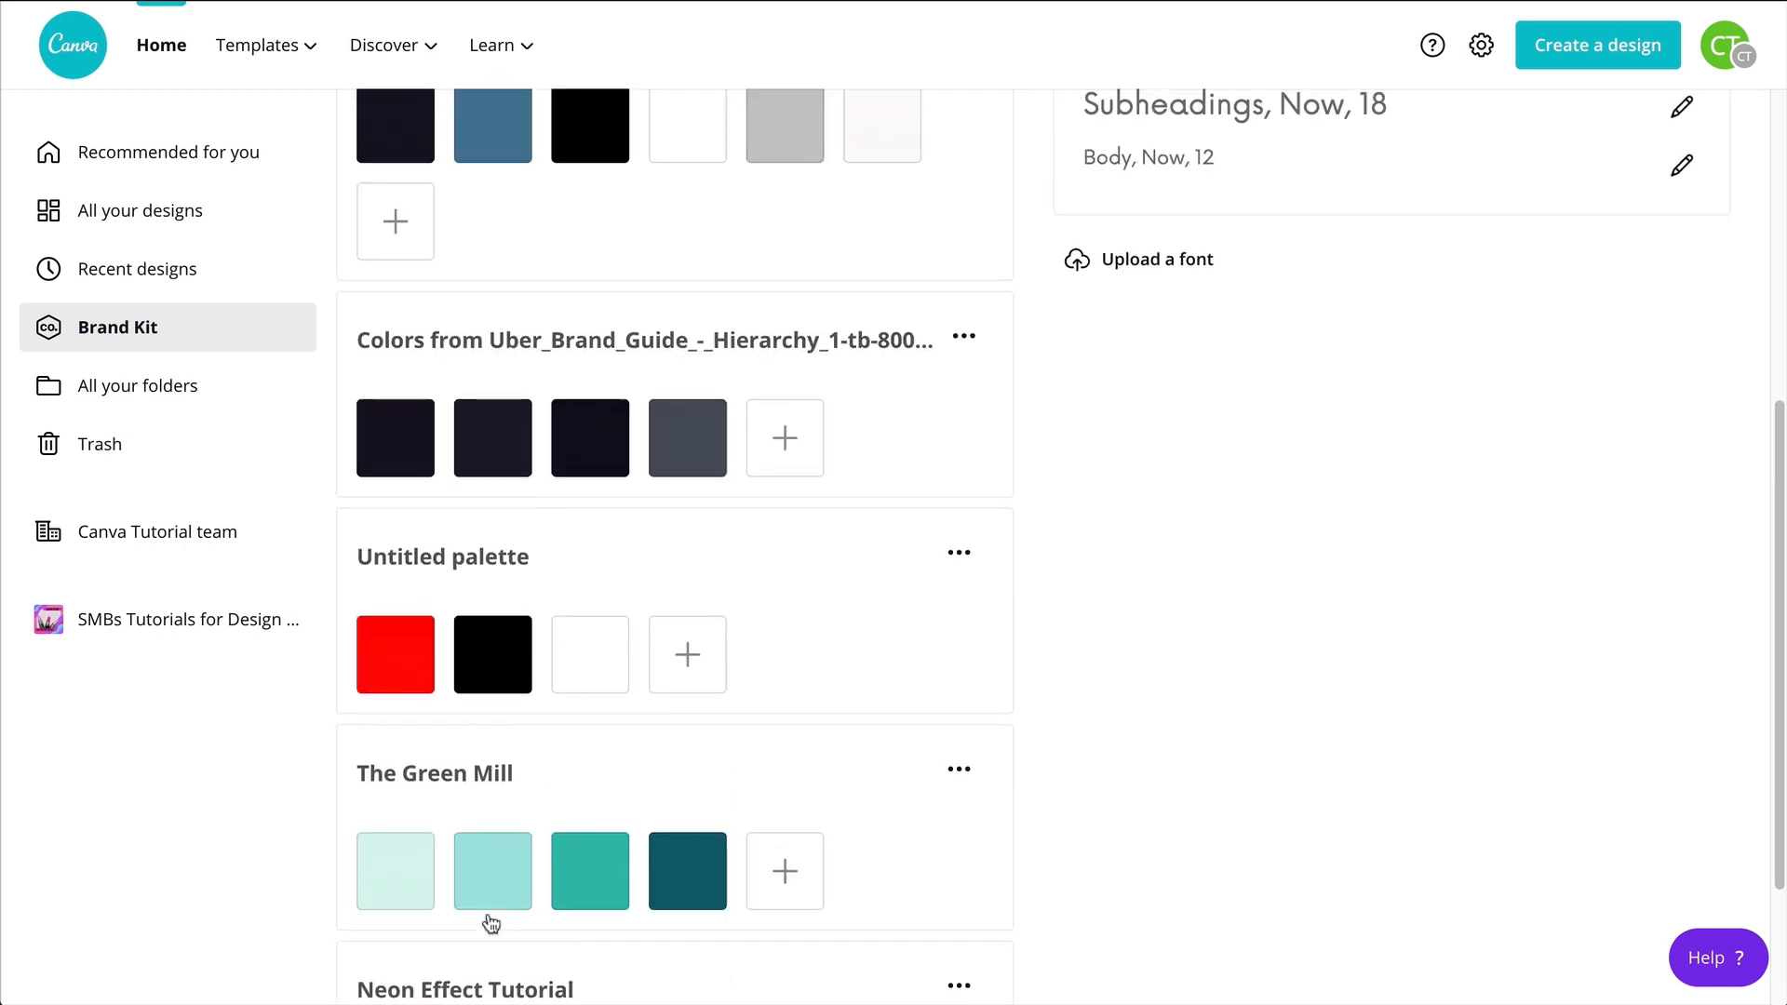
scroll(490, 920, down, 2)
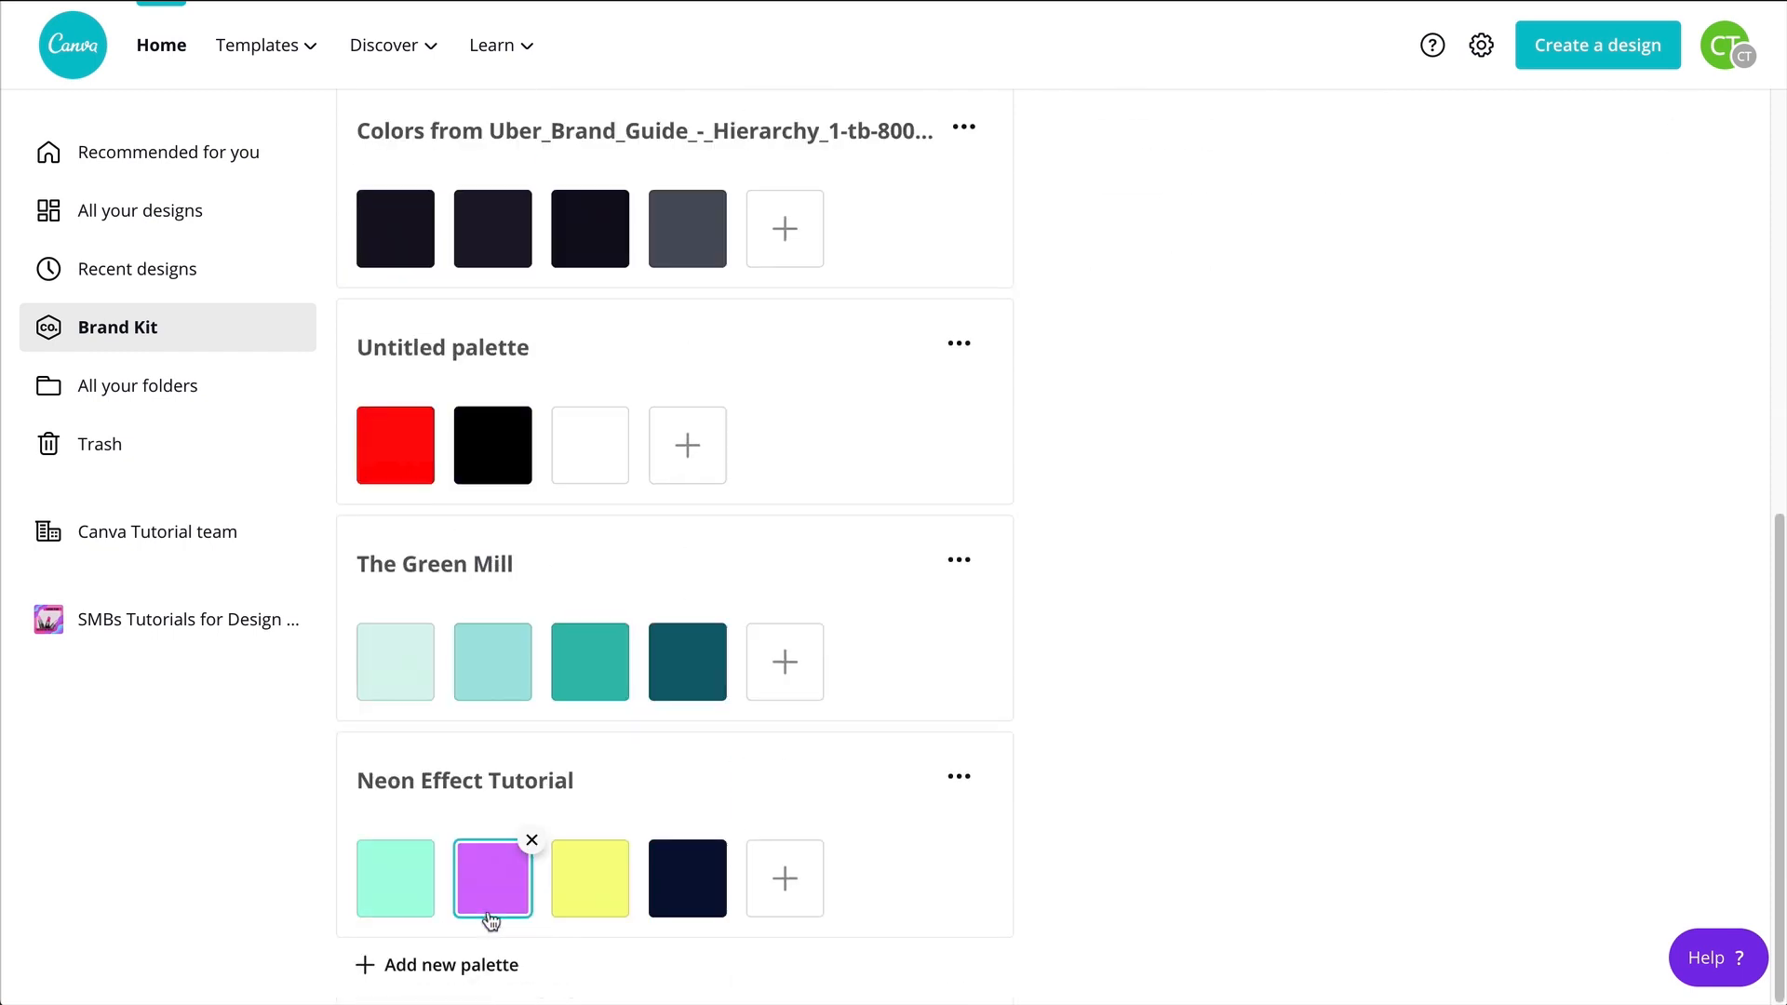
scroll(578, 538, up, 1)
scroll(577, 518, down, 1)
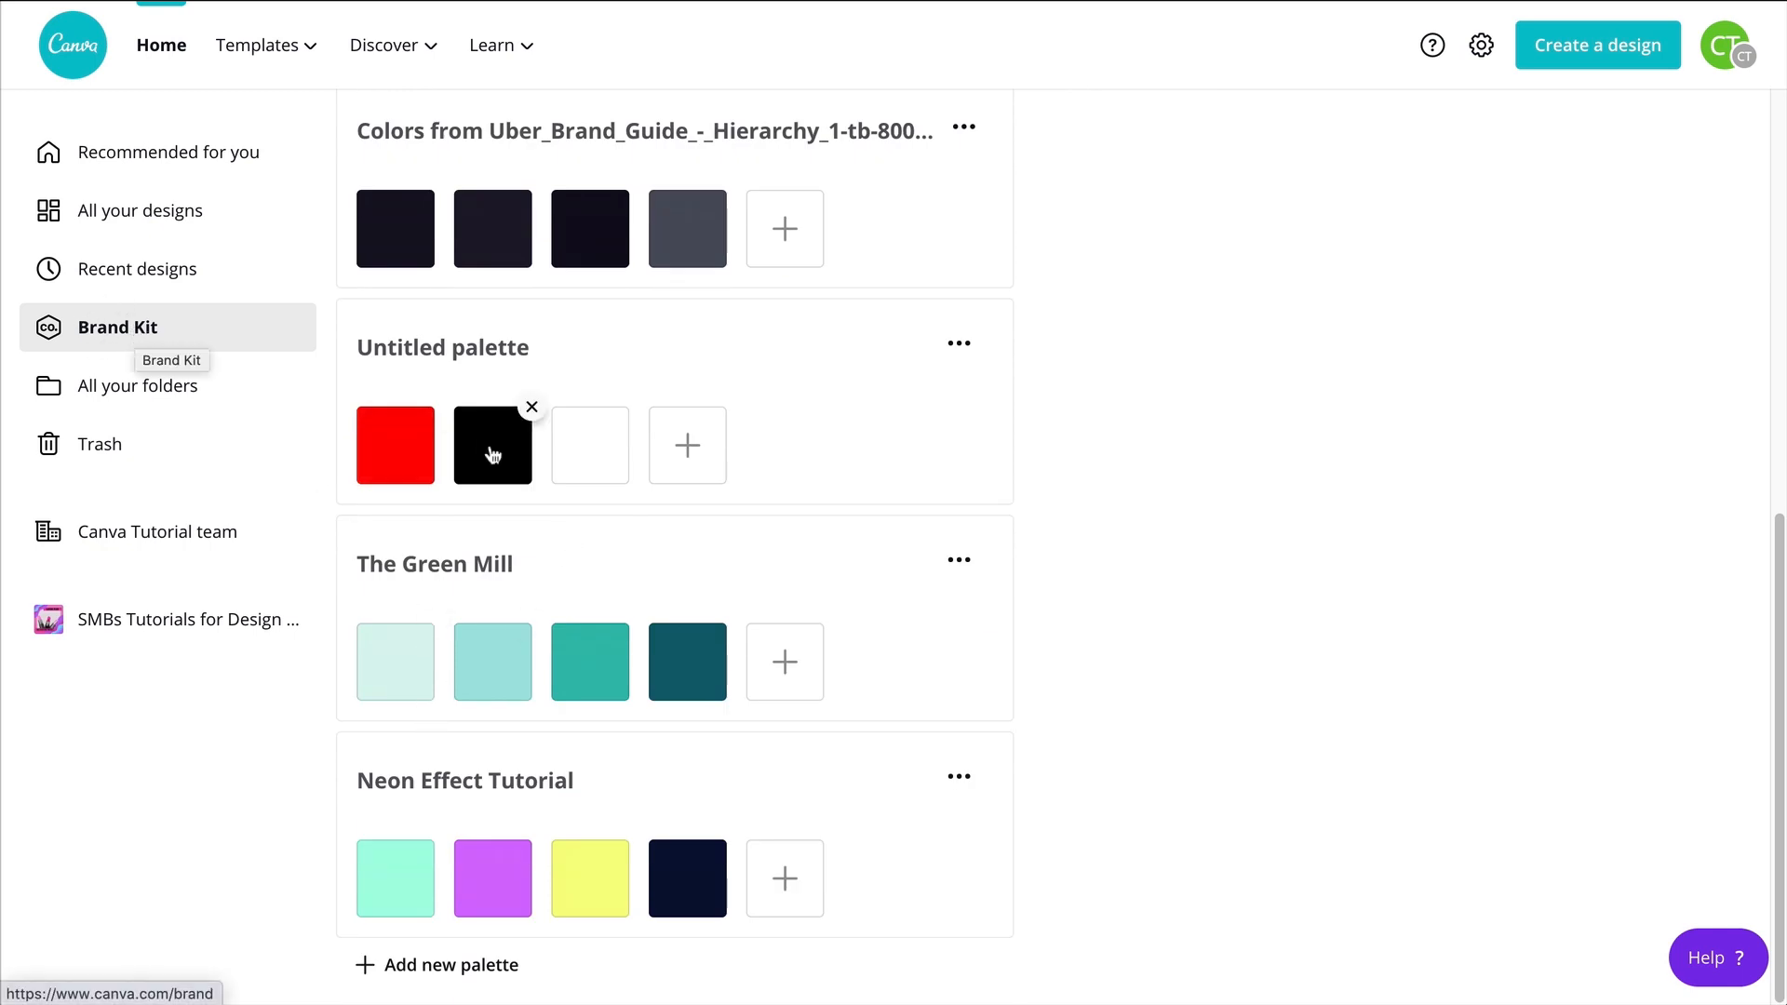
scroll(624, 614, up, 5)
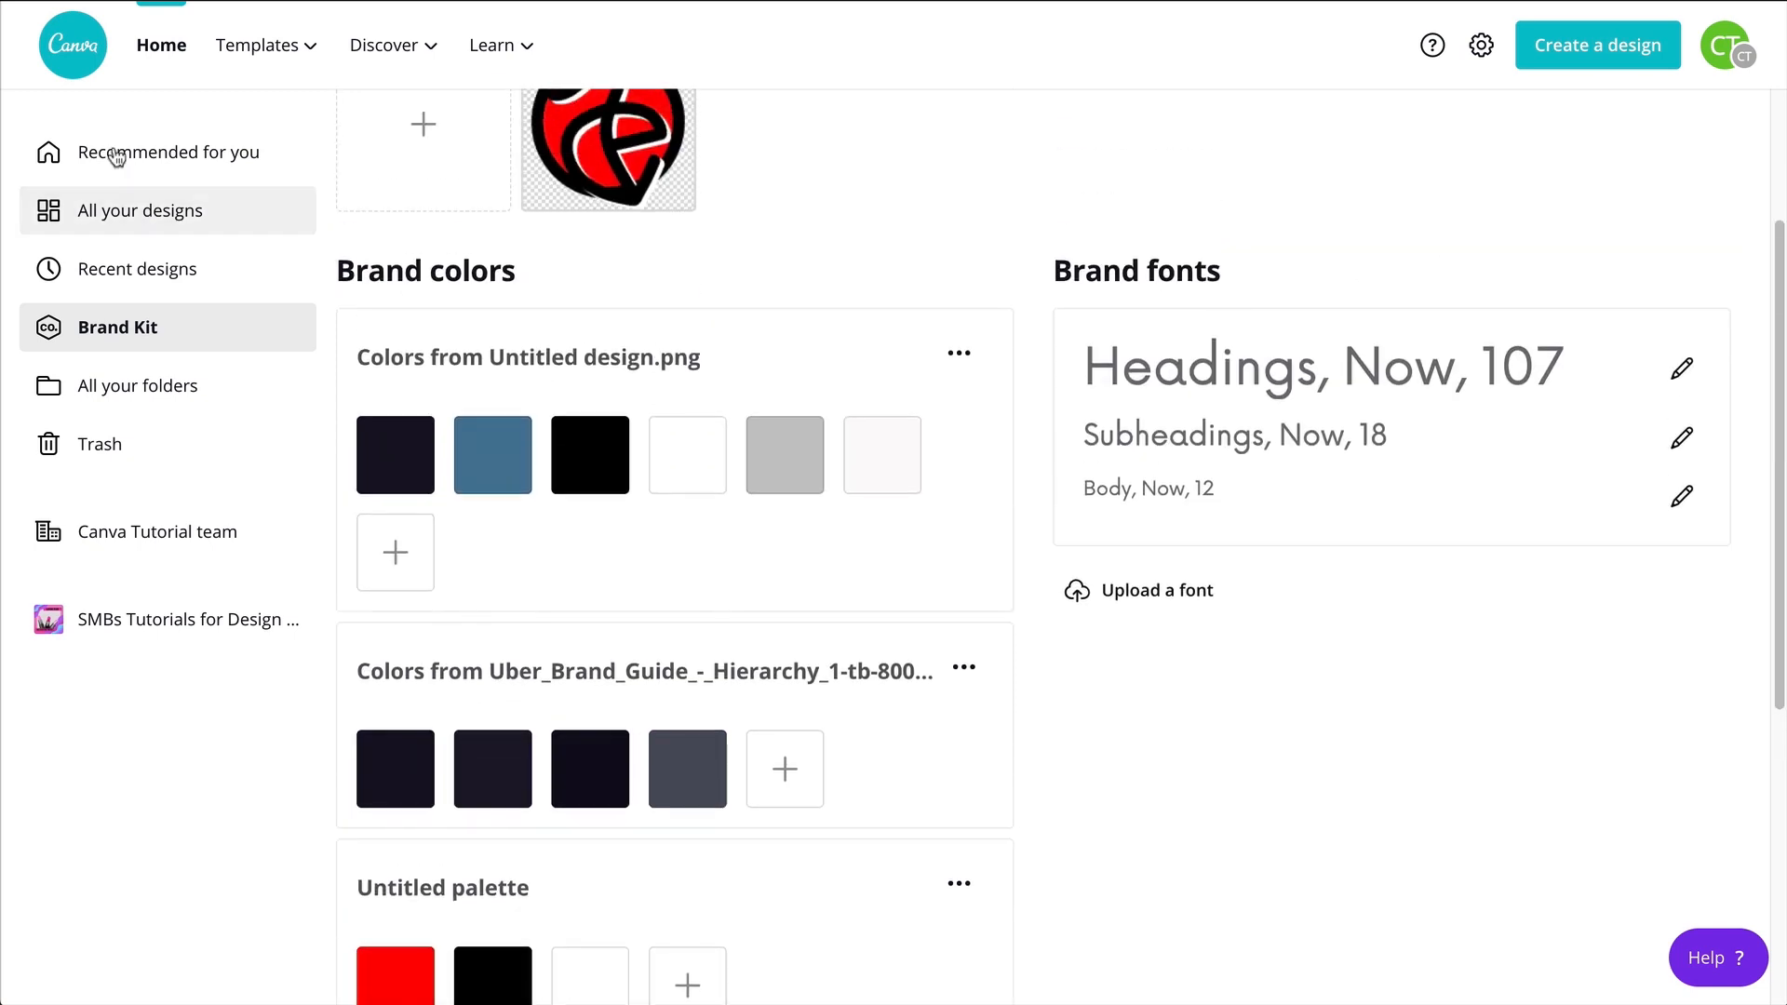
scroll(1067, 609, down, 5)
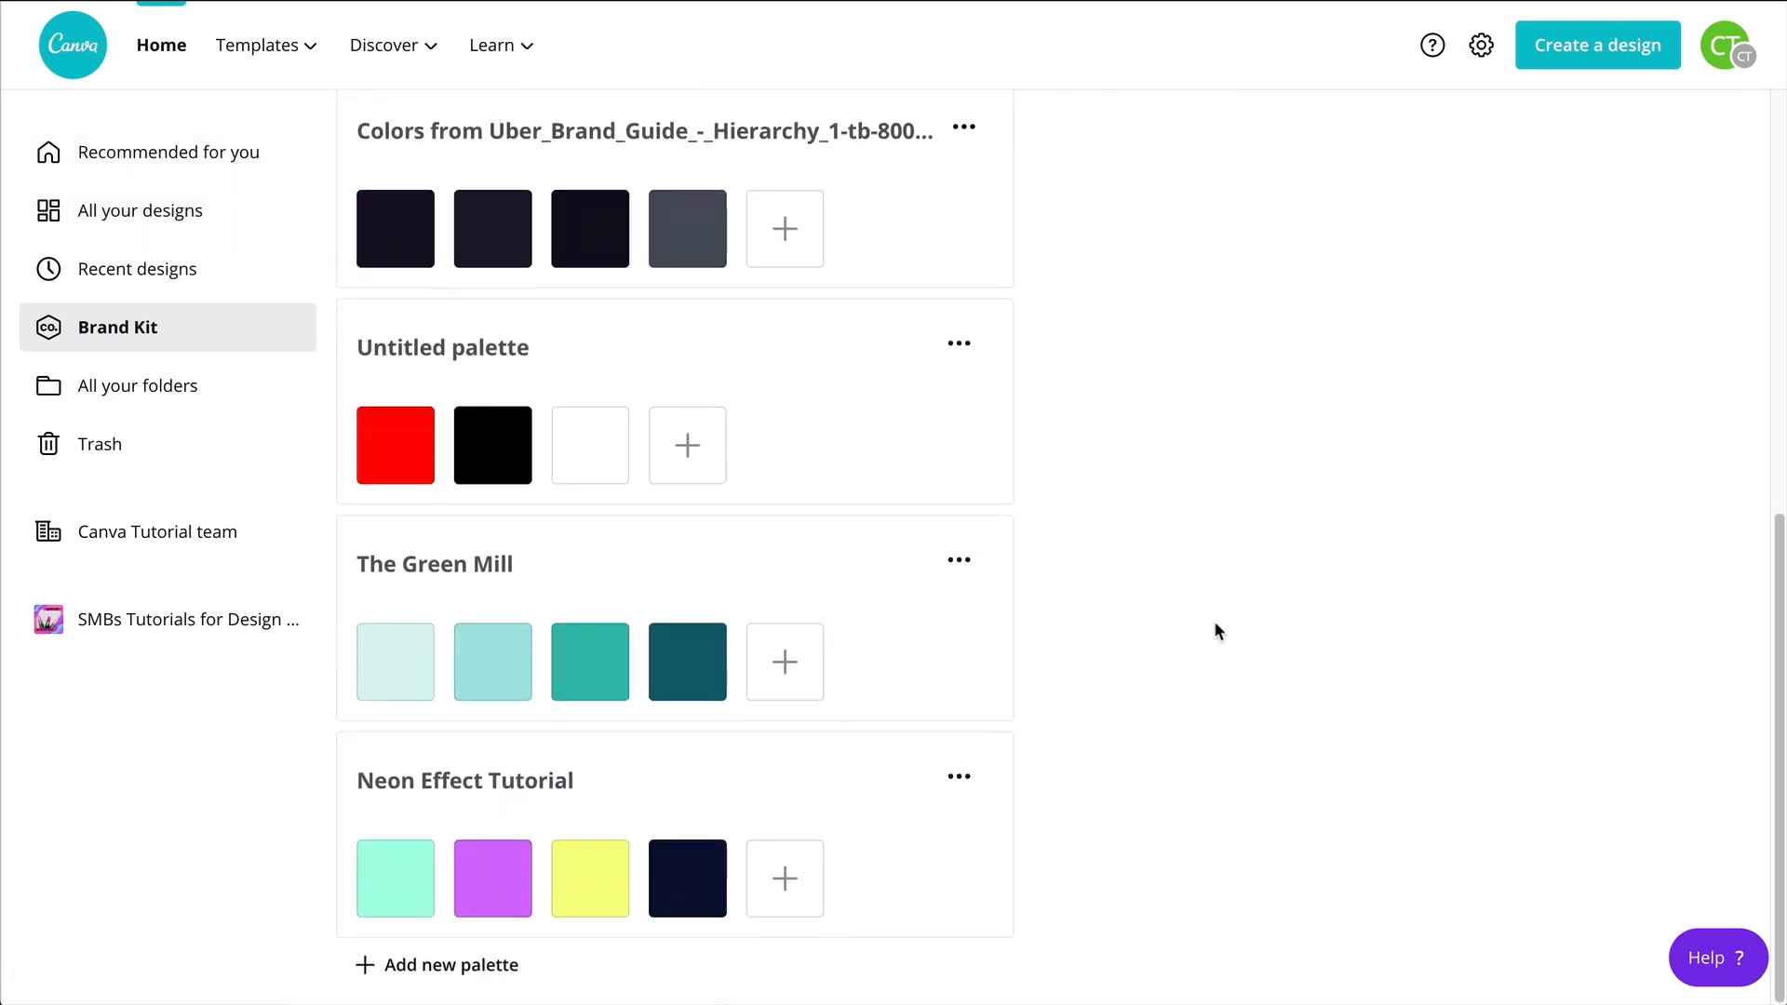
scroll(1216, 630, up, 8)
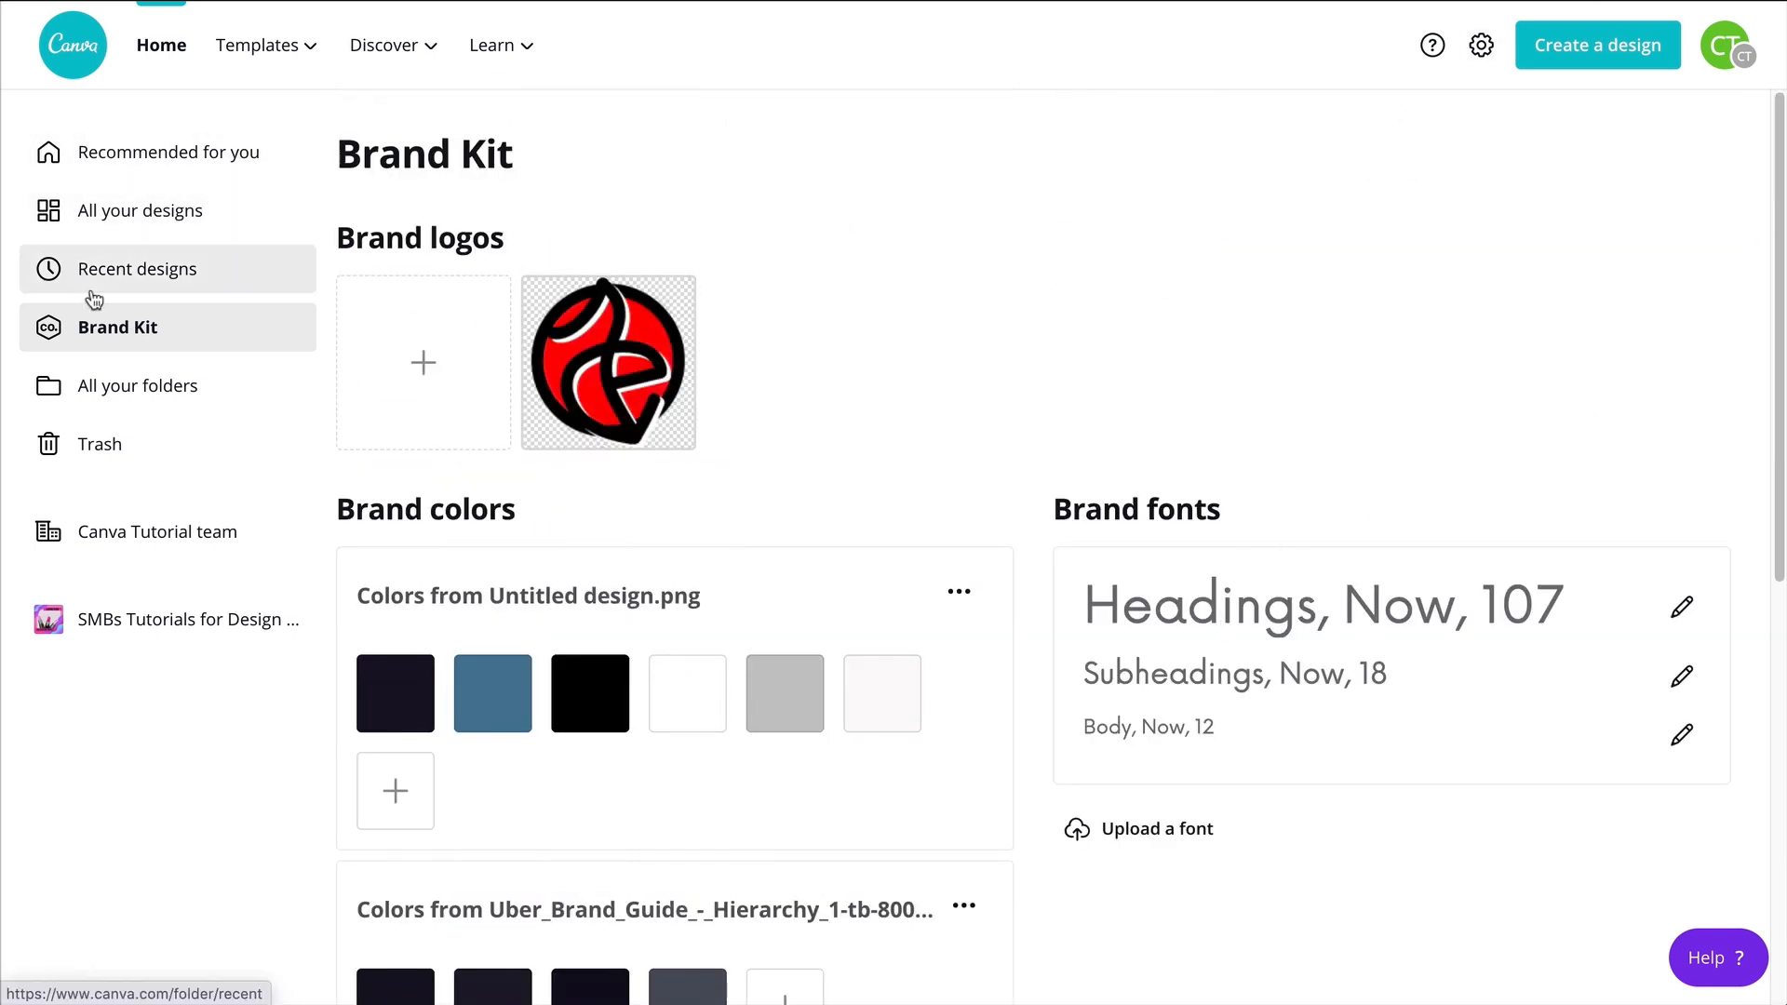
Go to the overview of all designs and create a new Instagram Post design
click(117, 224)
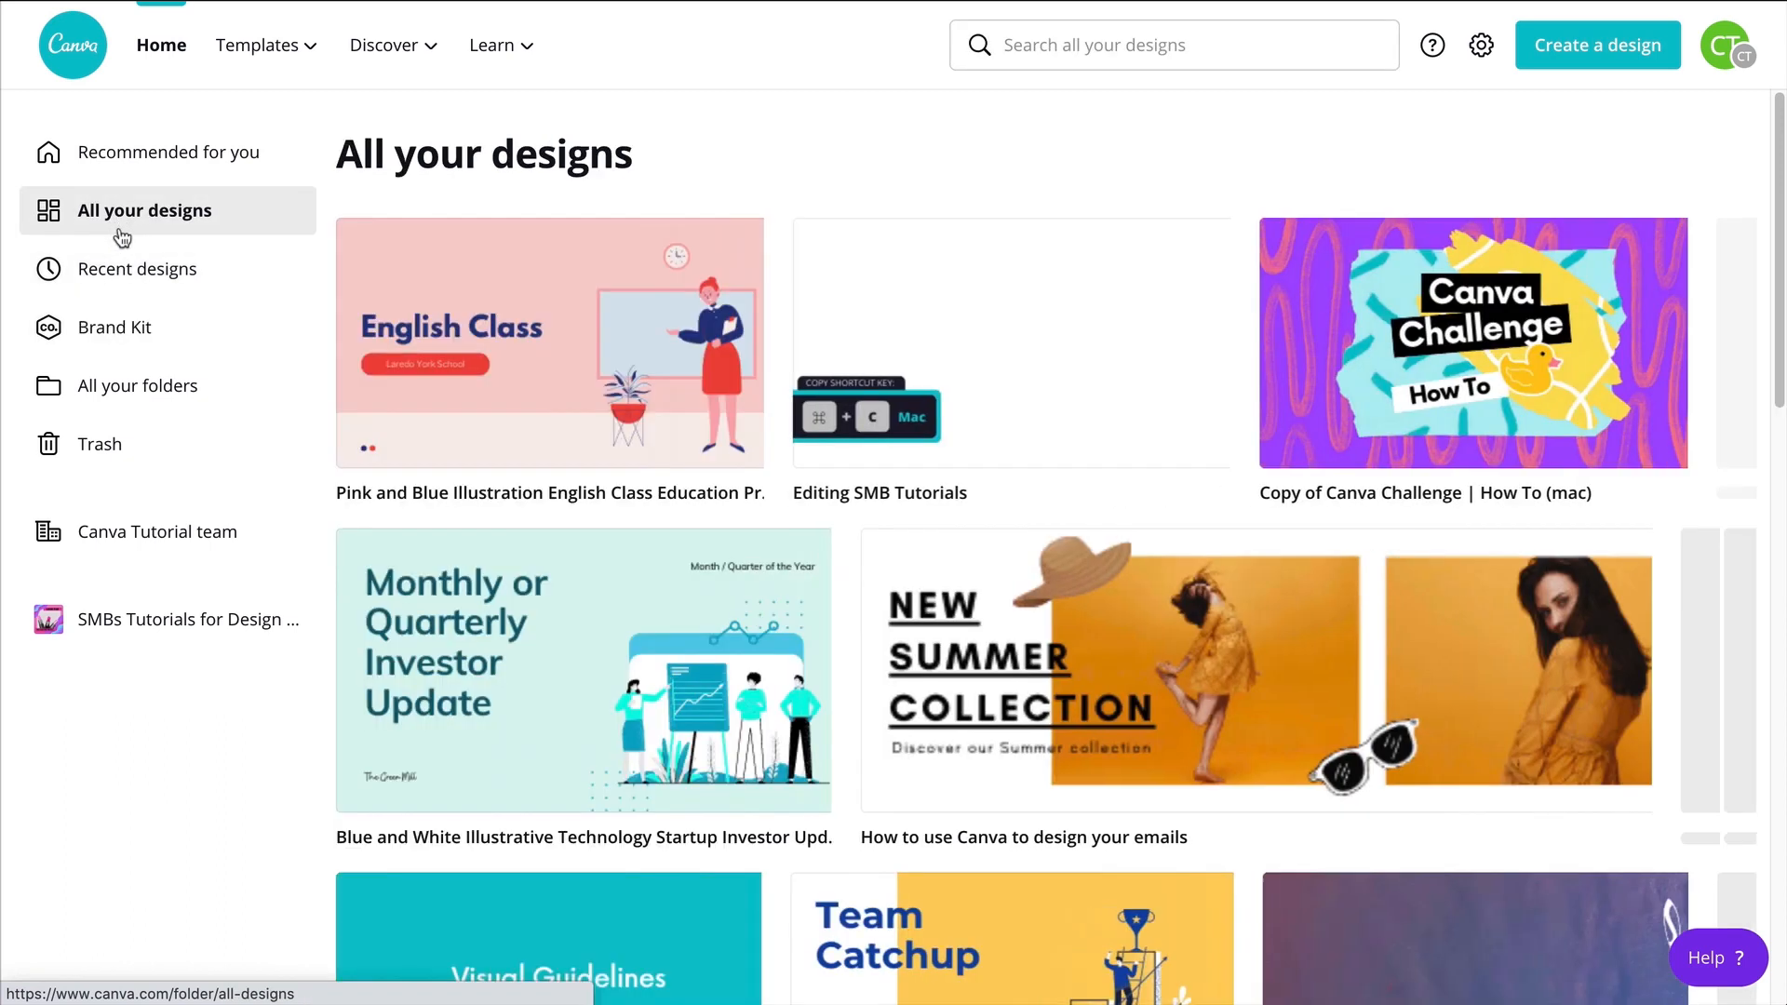
click(1578, 47)
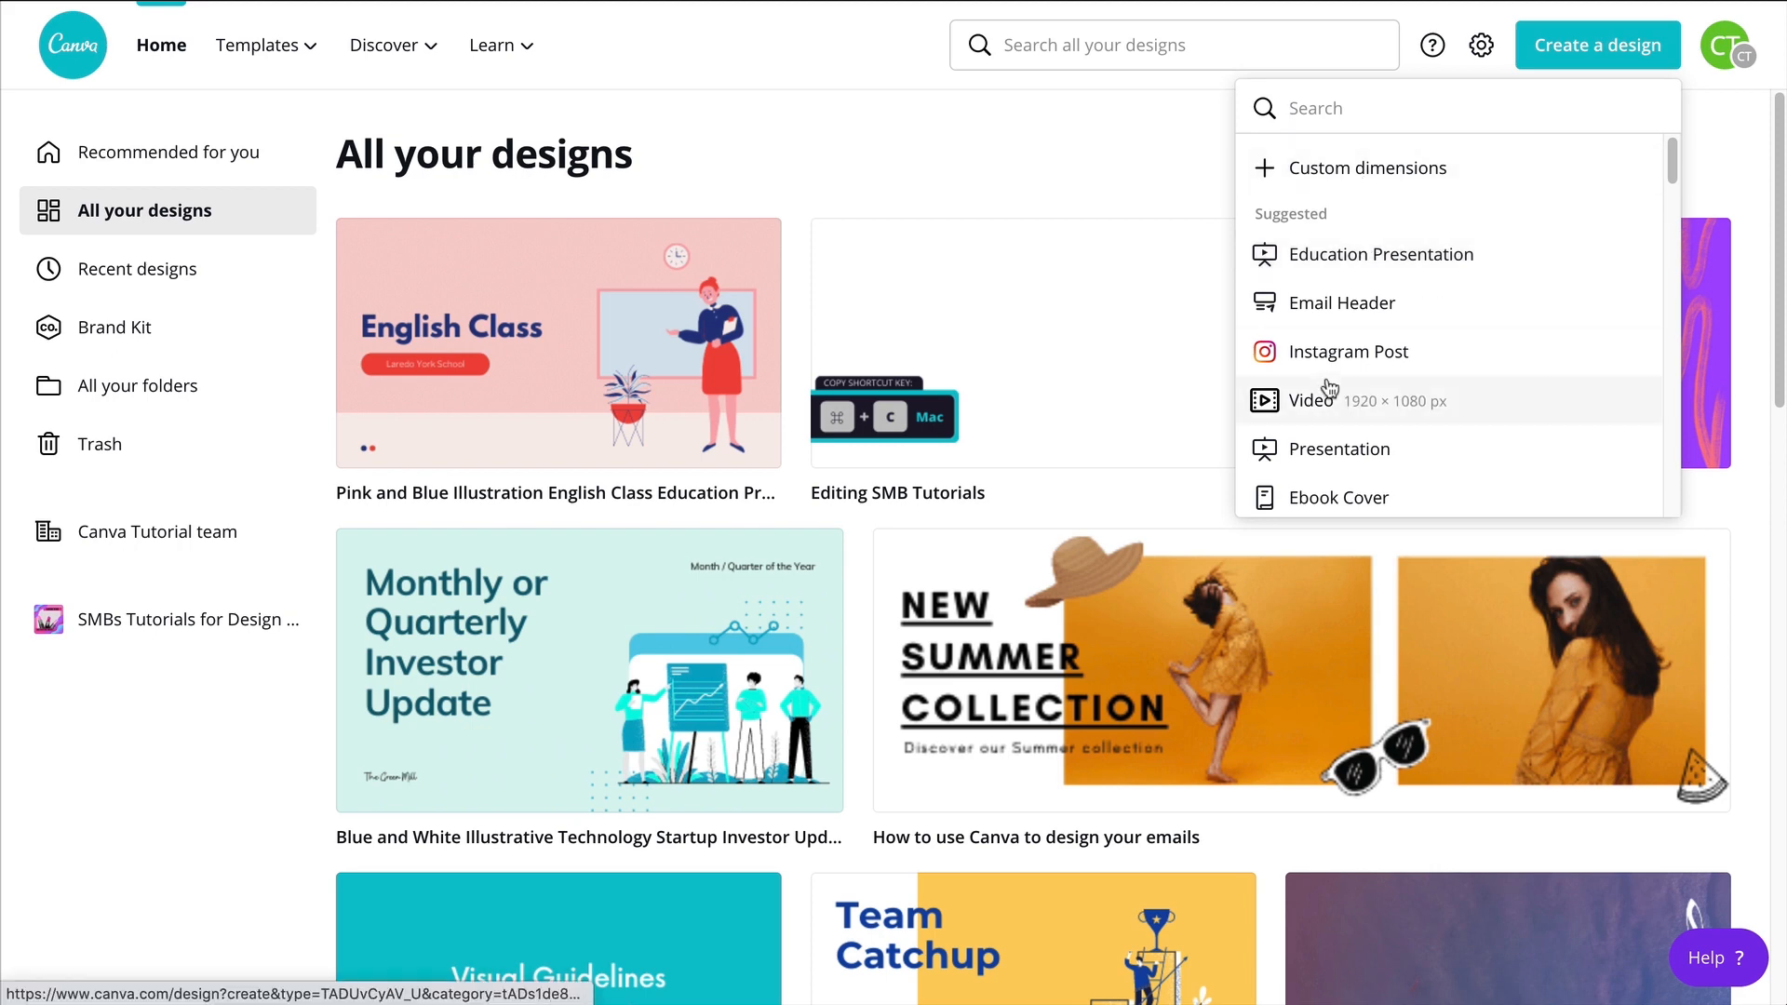
click(1345, 351)
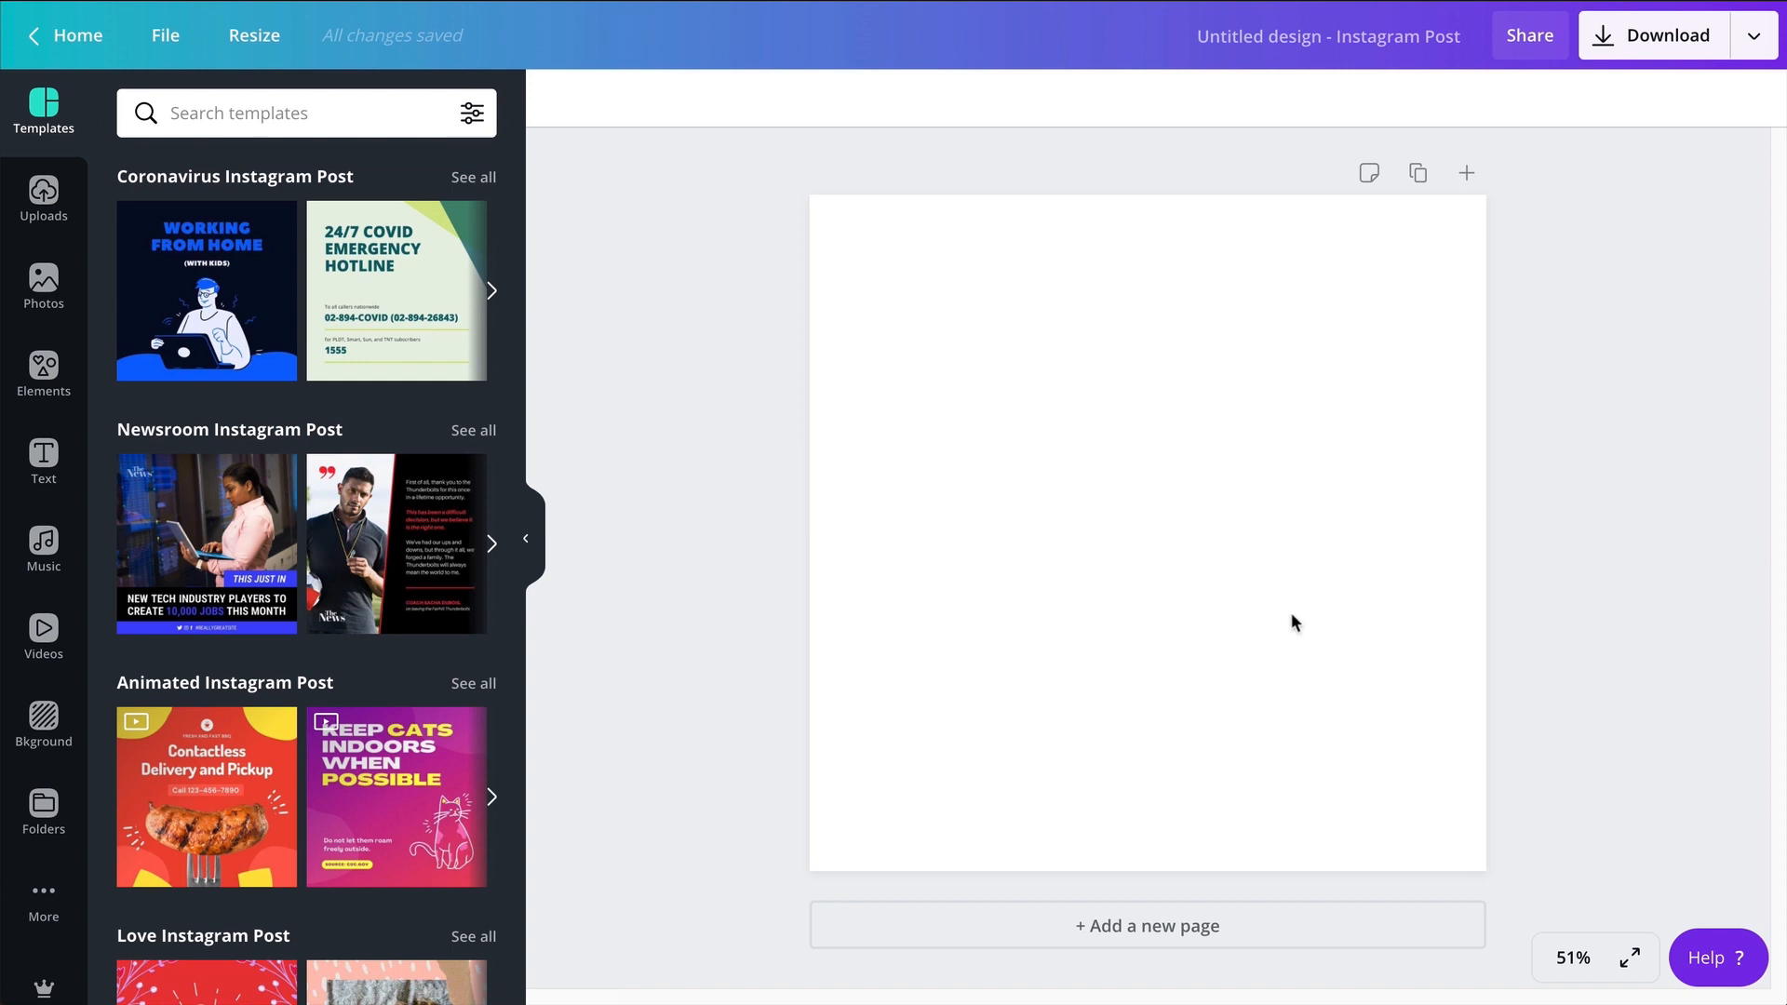
Set the blank page's background to the dark navy color from the Neon Effect Tutorial palette
click(1015, 433)
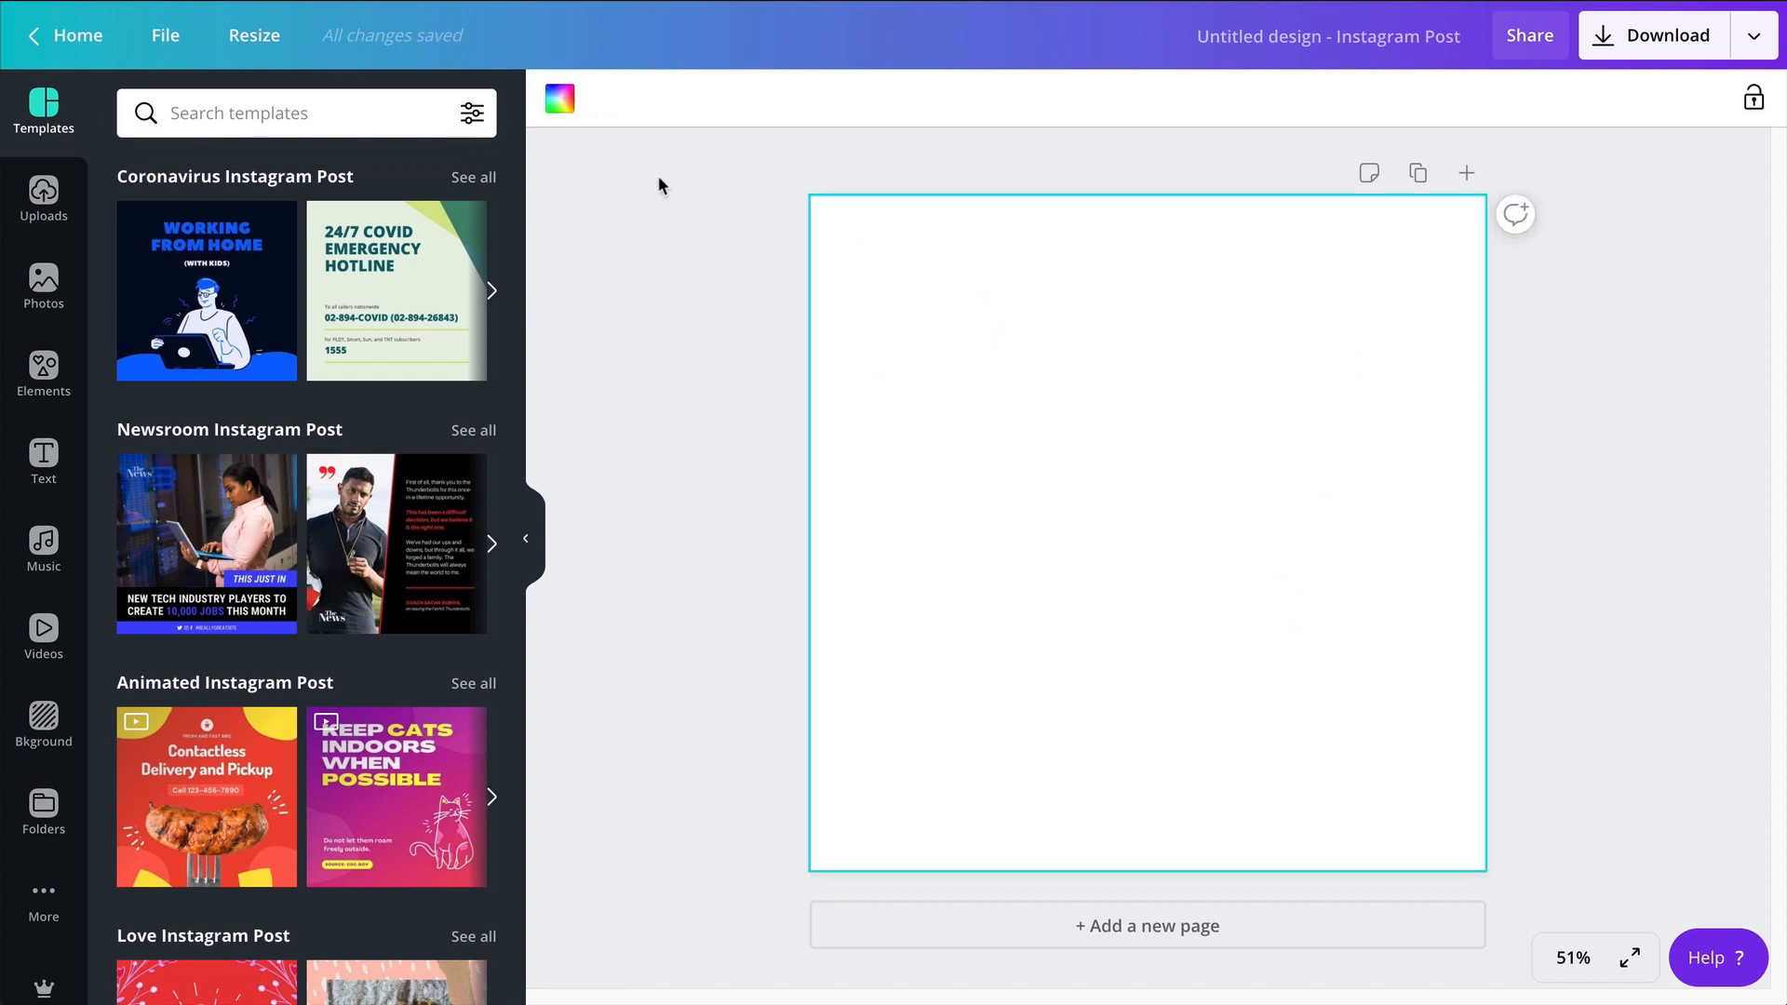
click(559, 102)
scroll(344, 396, down, 5)
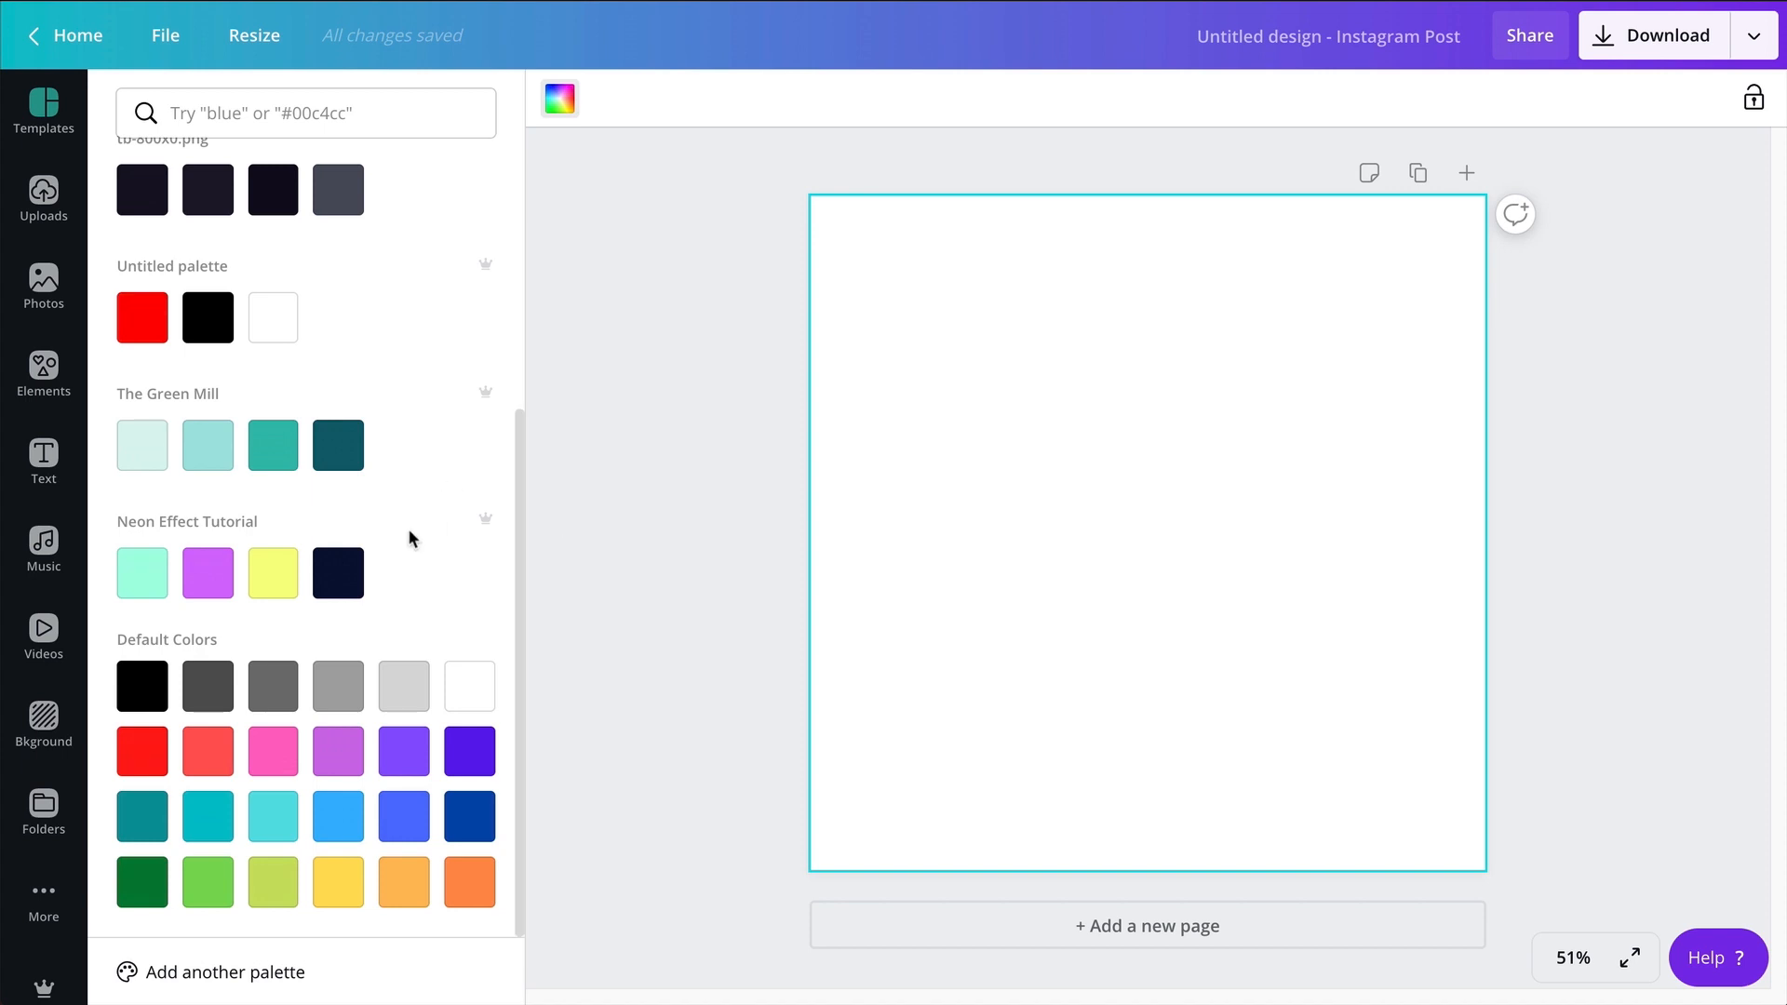
click(339, 575)
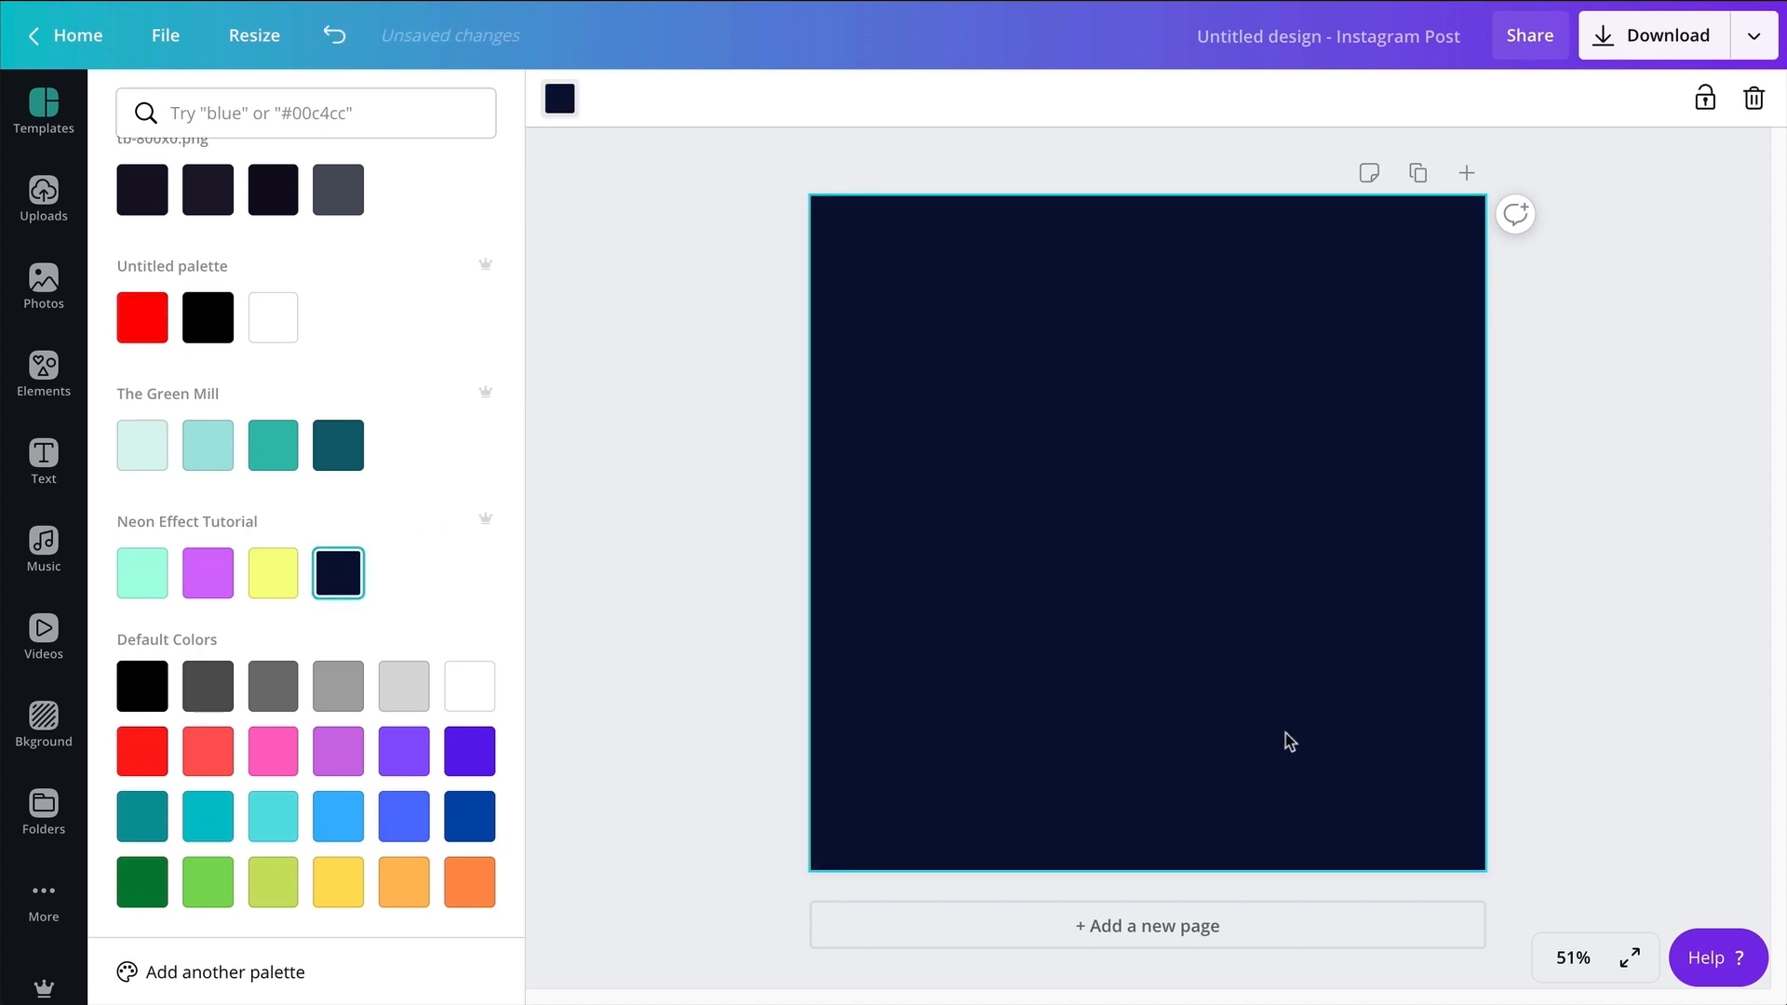
click(1613, 523)
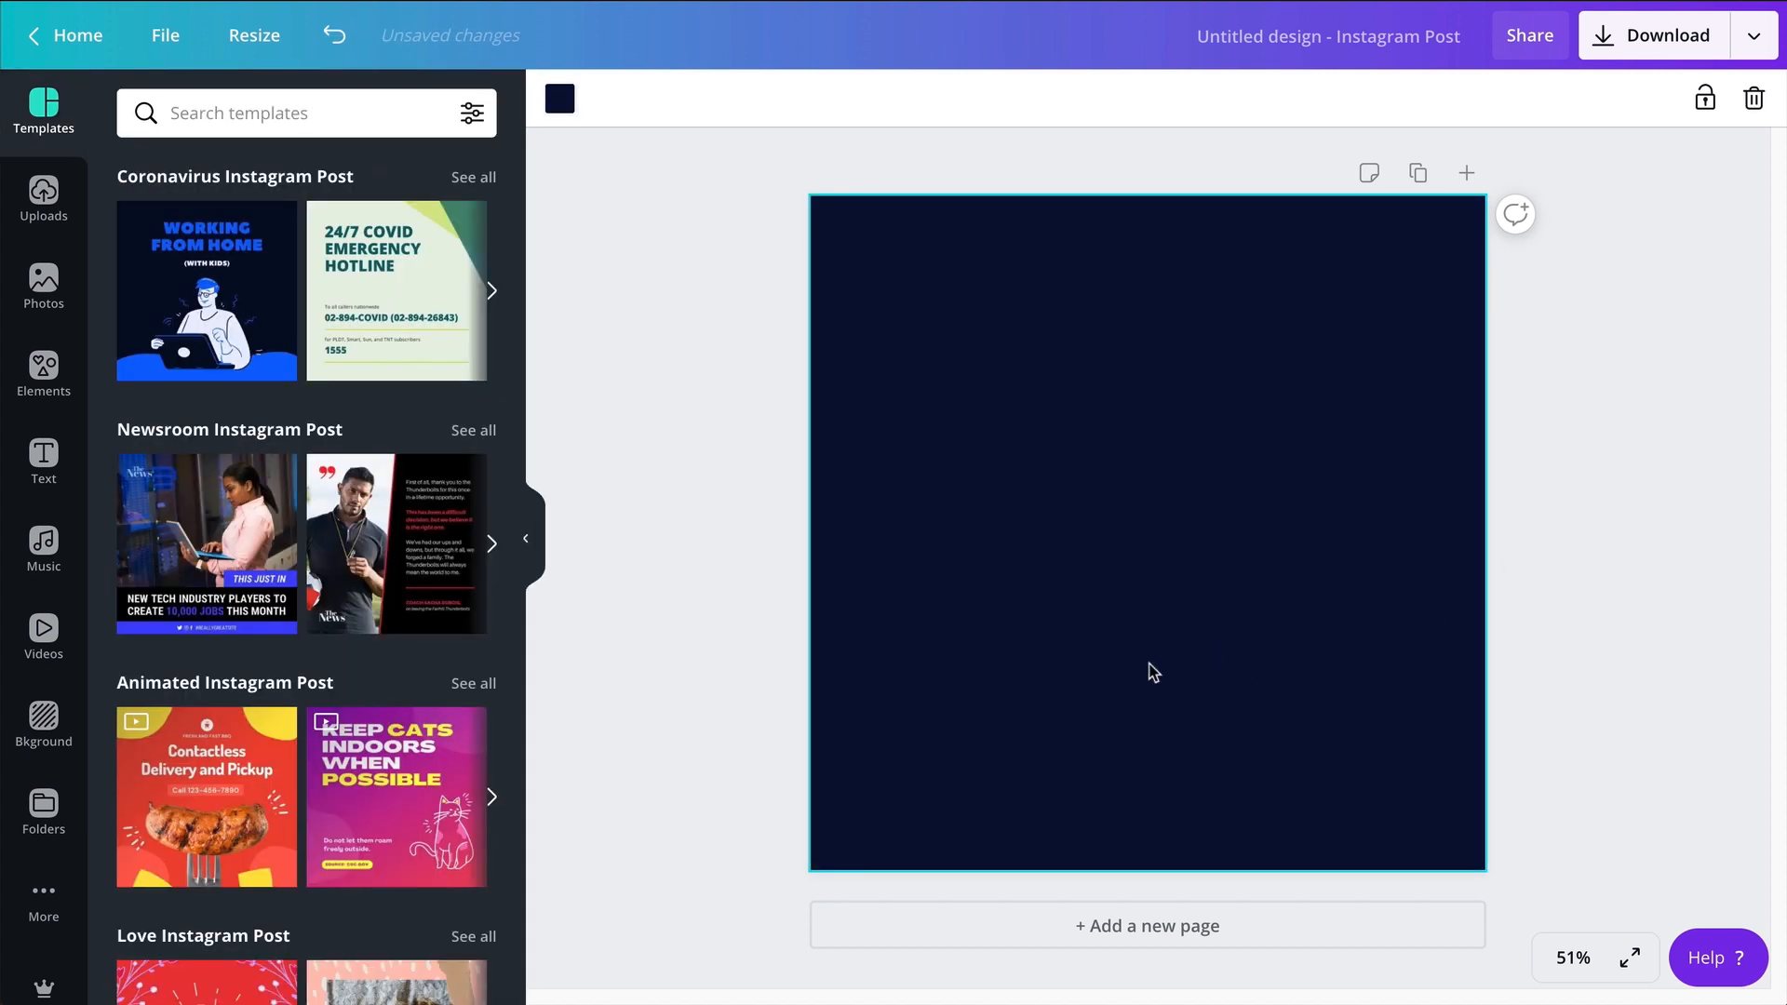
Add a text box reading "SALES ON NOW" and enlarge it to nearly half the page width
key(t)
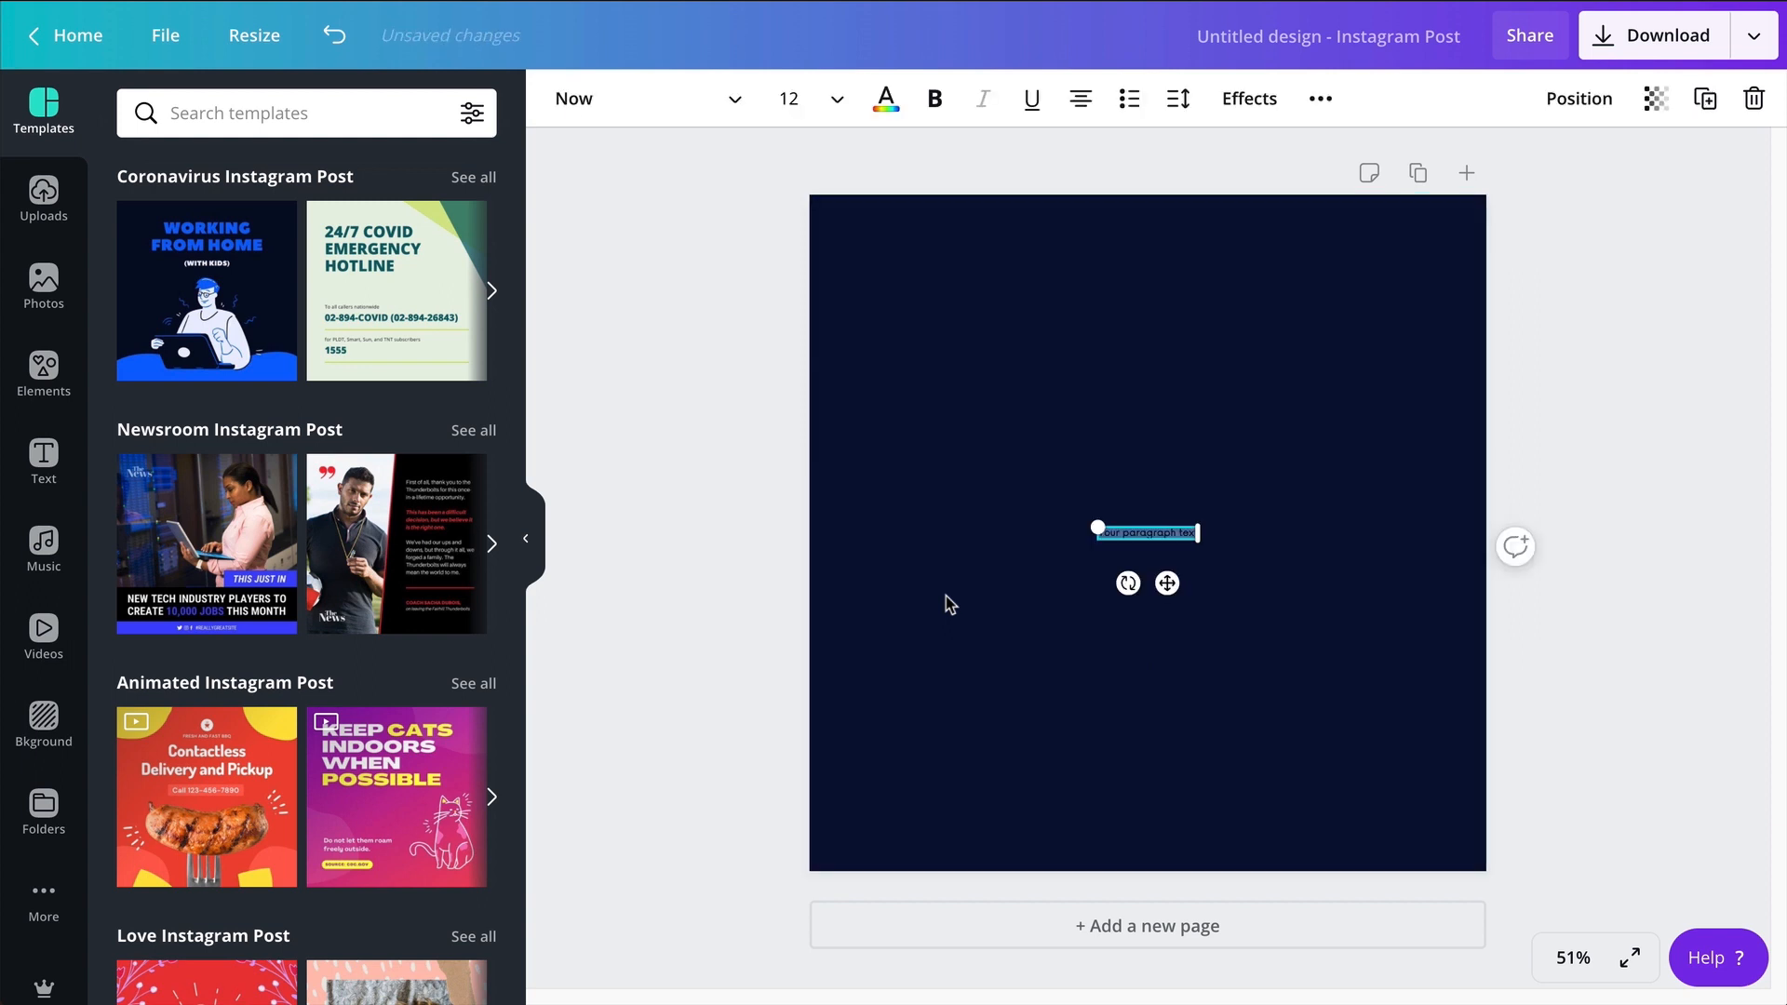
text(SALES ON NOW)
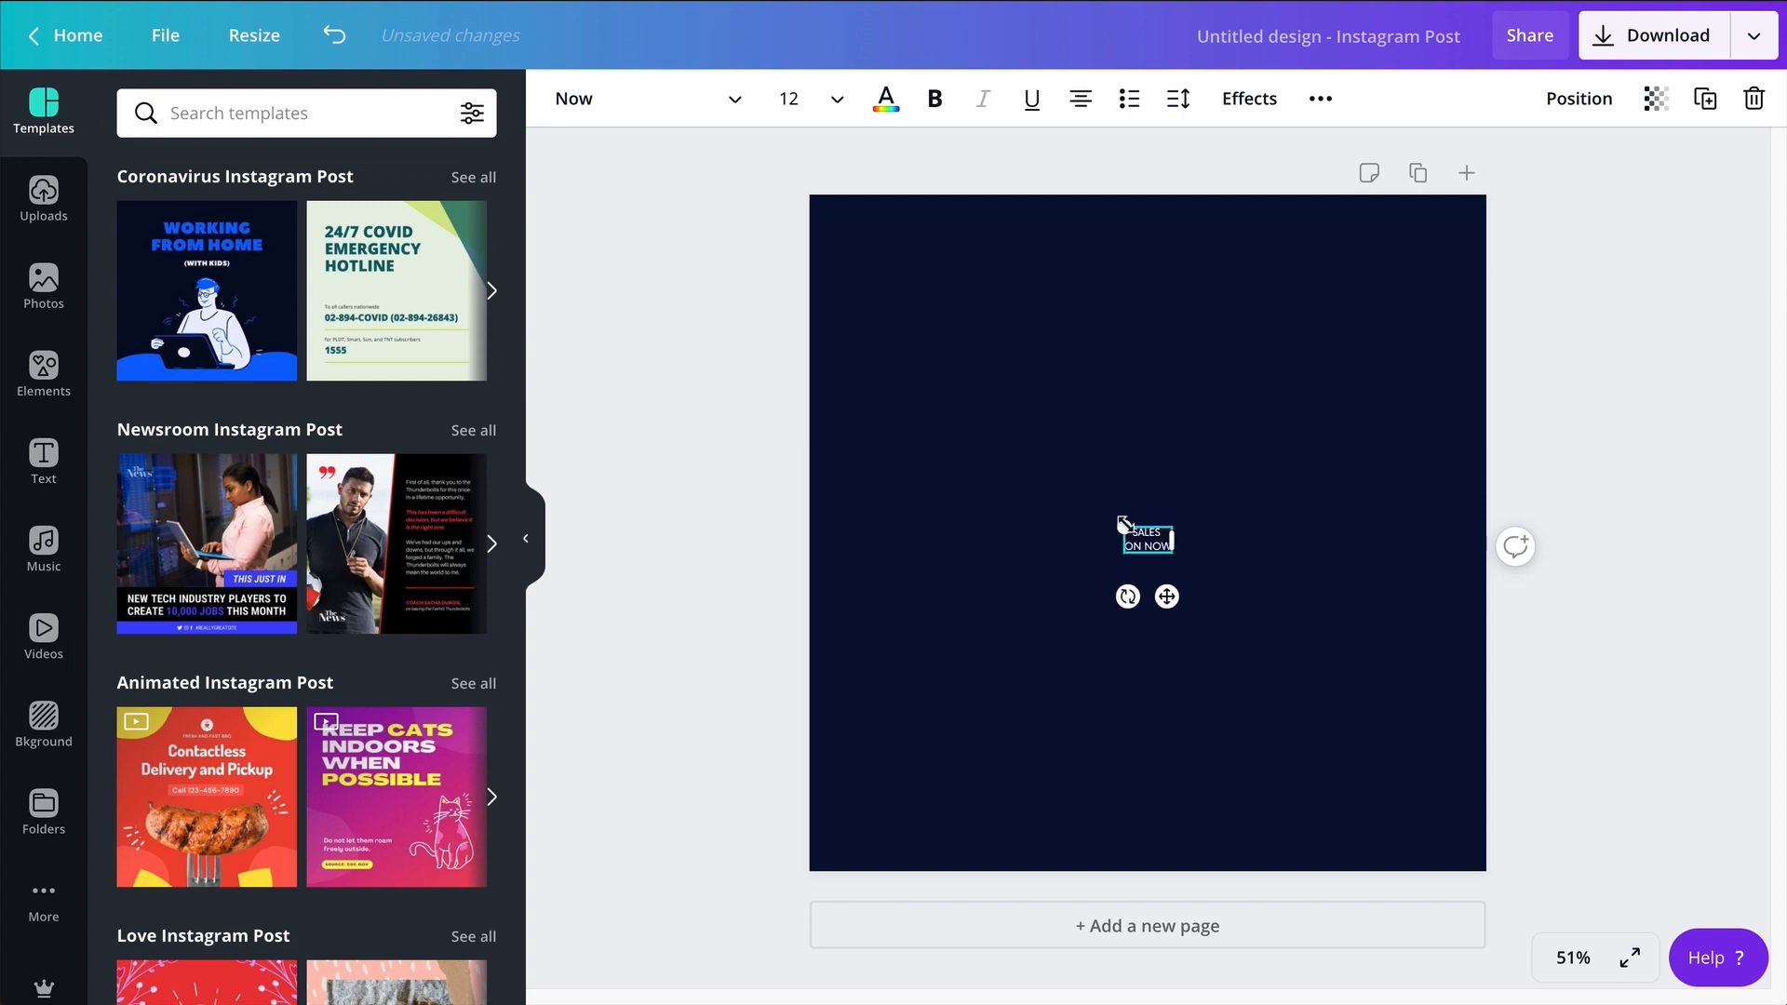
drag(1124, 524, 865, 366)
Set the font size of the whole "SALES ON NOW" text to 135 and widen its text box
click(799, 98)
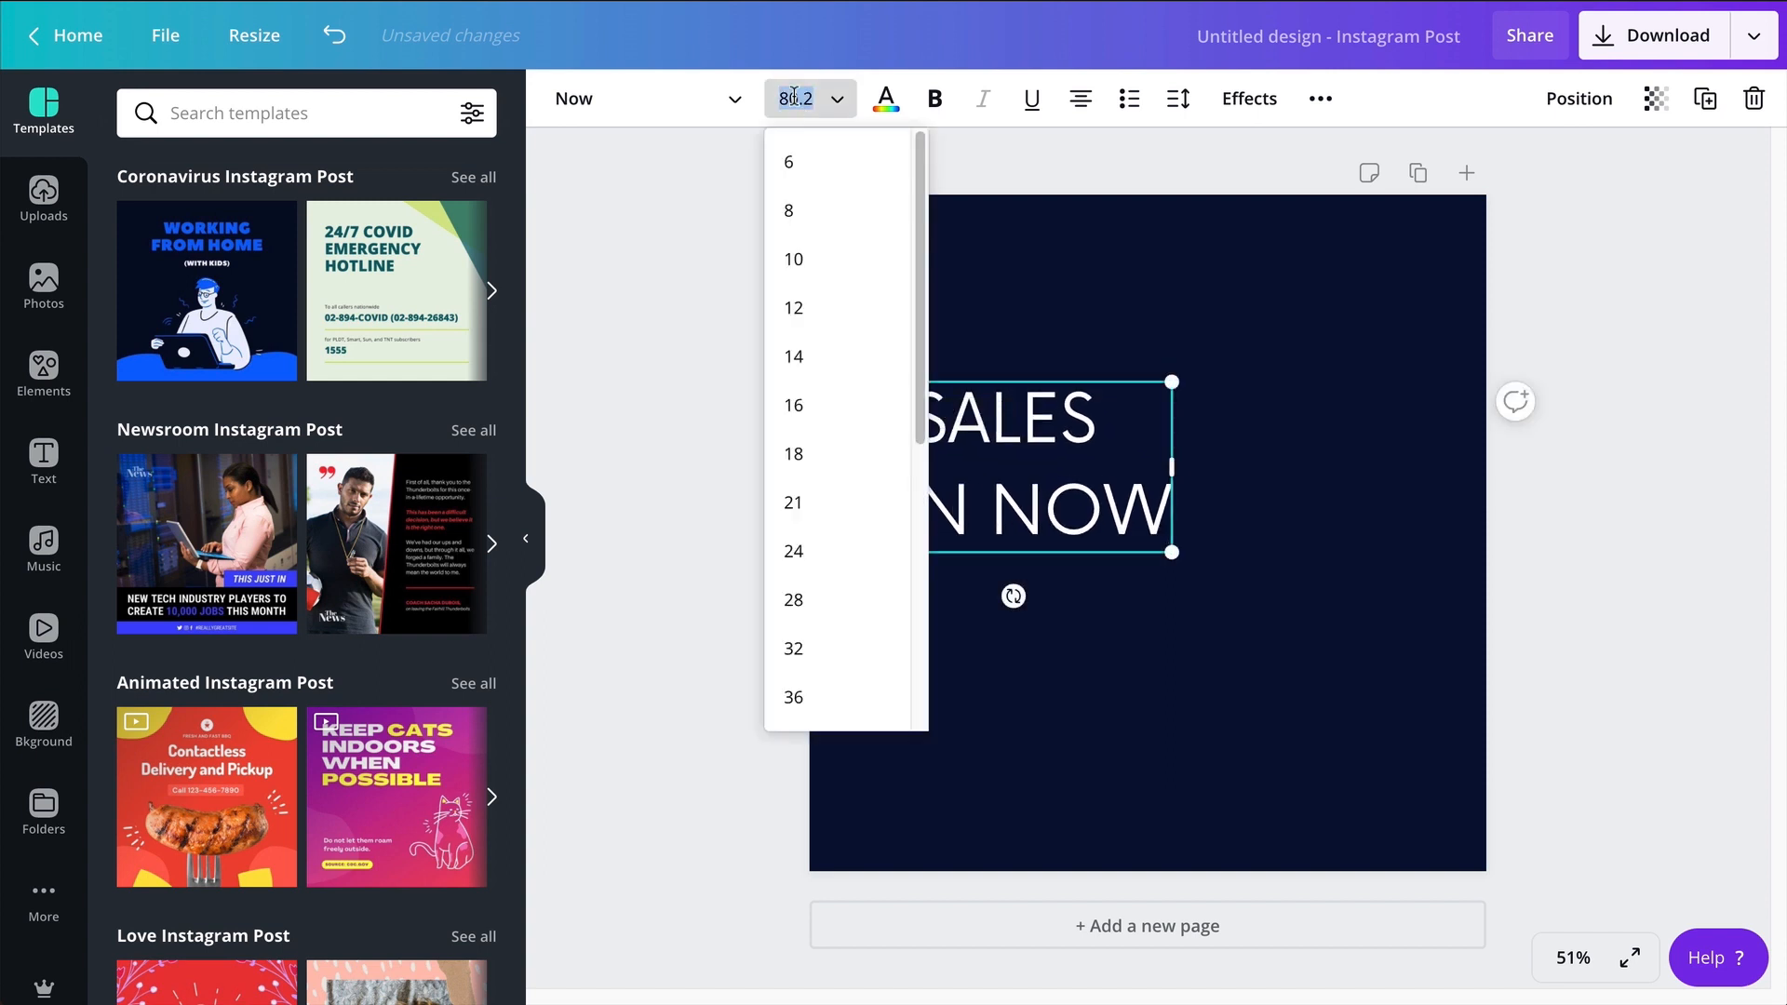
text(135)
key(Return)
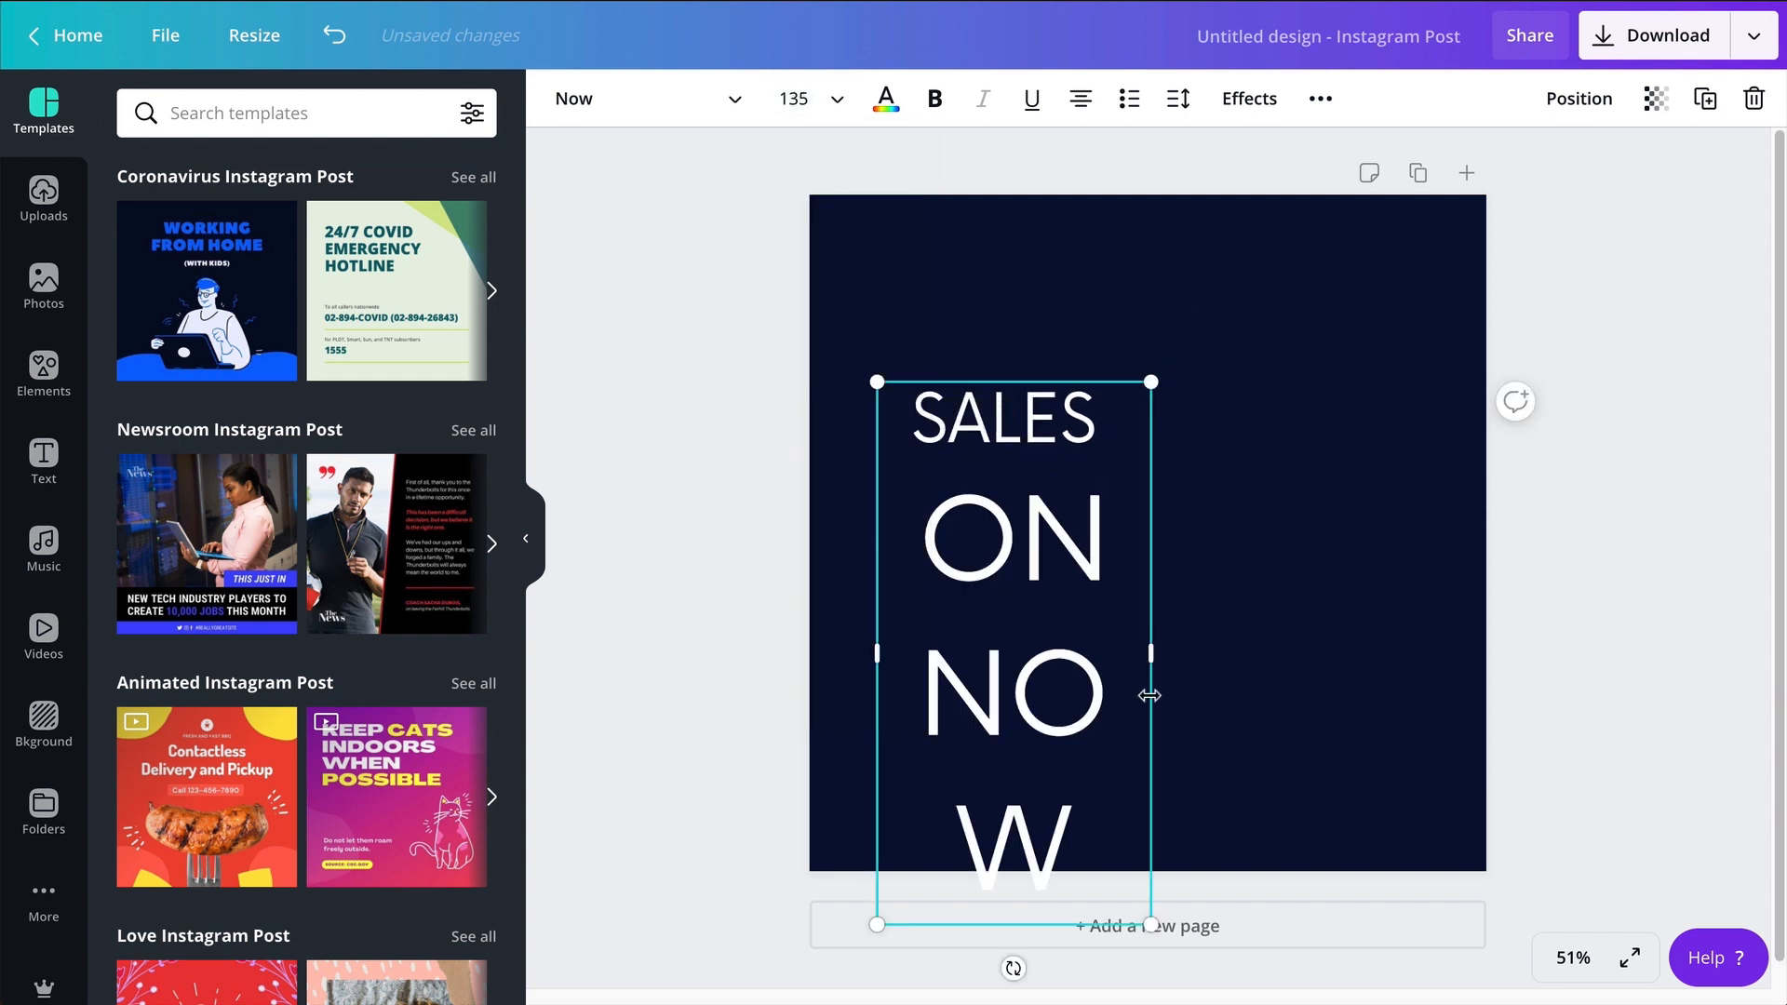
double_click(1079, 419)
drag(1150, 696, 845, 367)
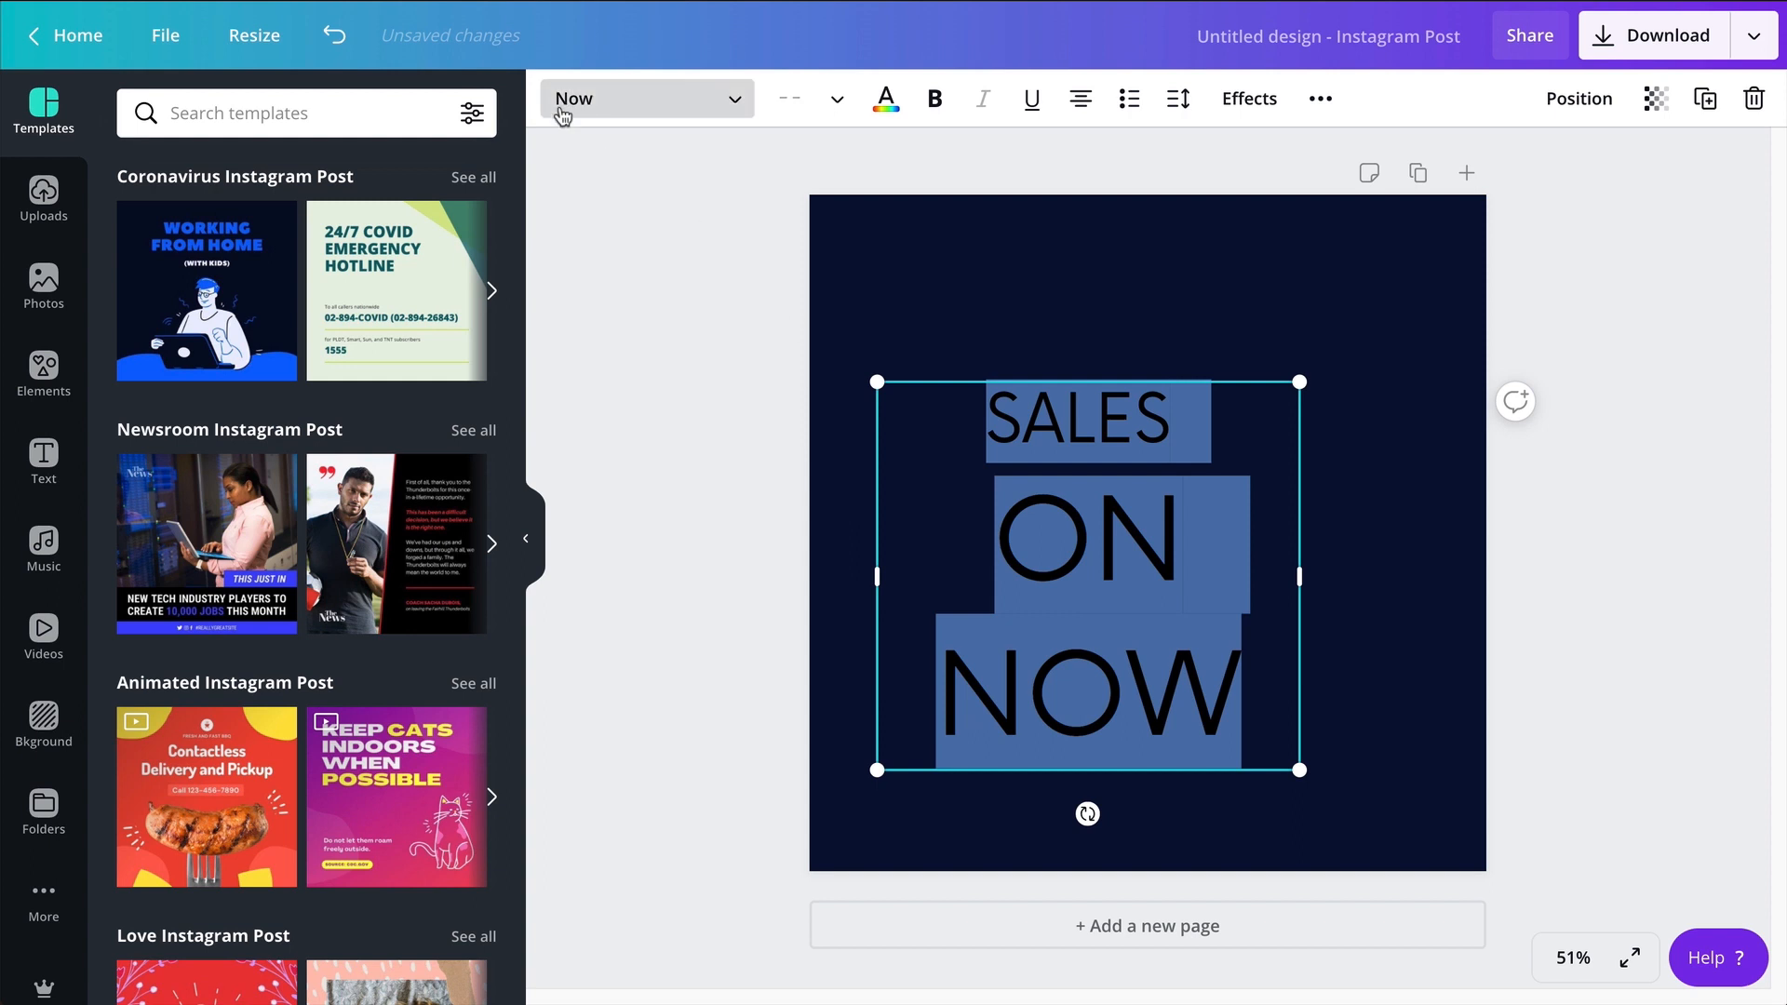
click(773, 110)
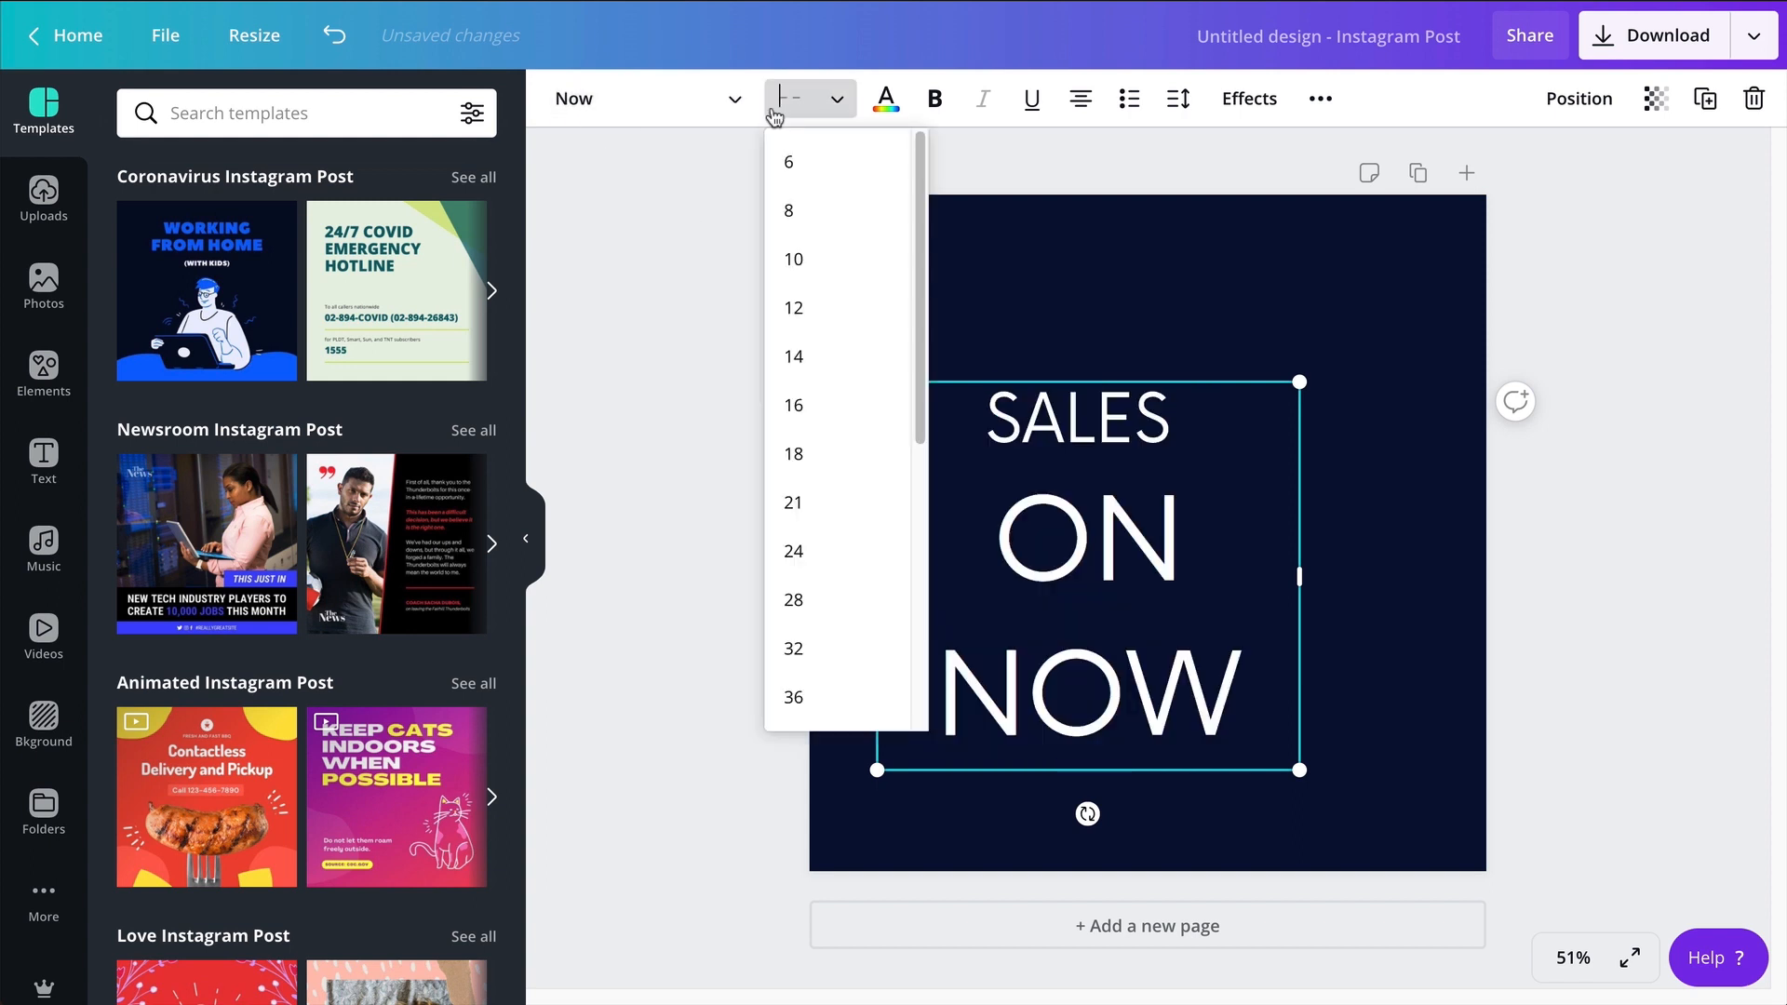
text(135)
key(Return)
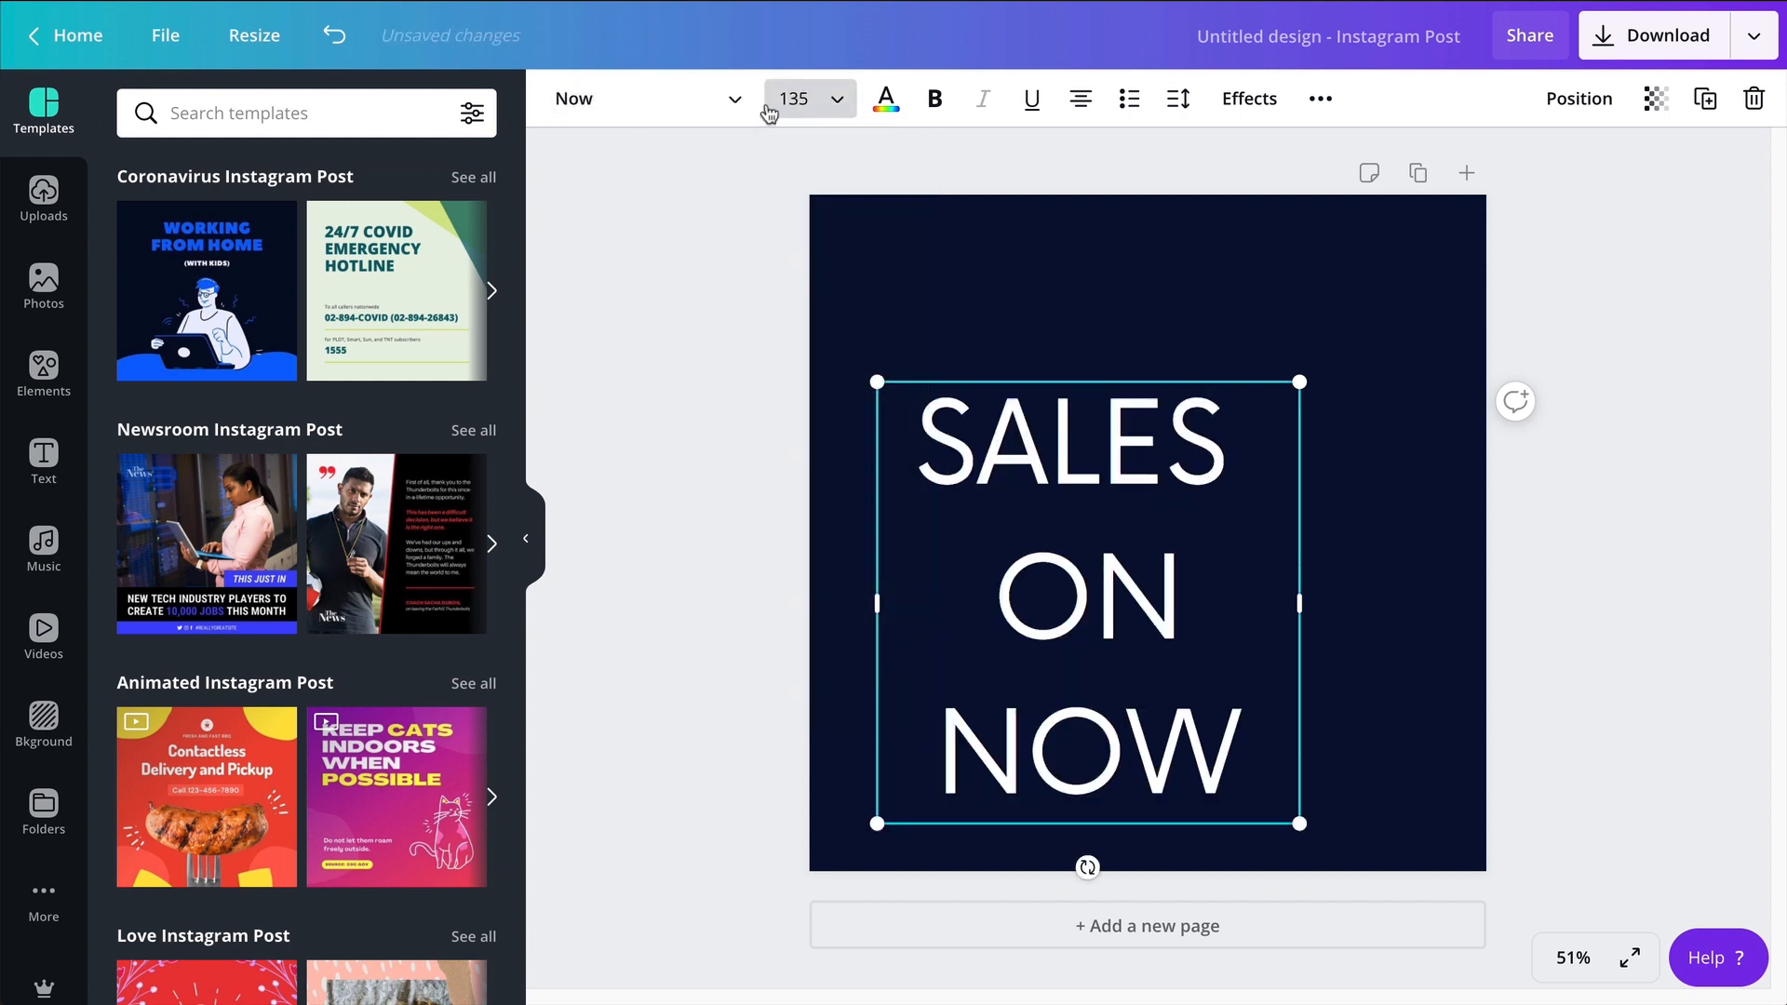
Change the font of the "SALES ON NOW" text to Oswald
click(614, 107)
click(223, 119)
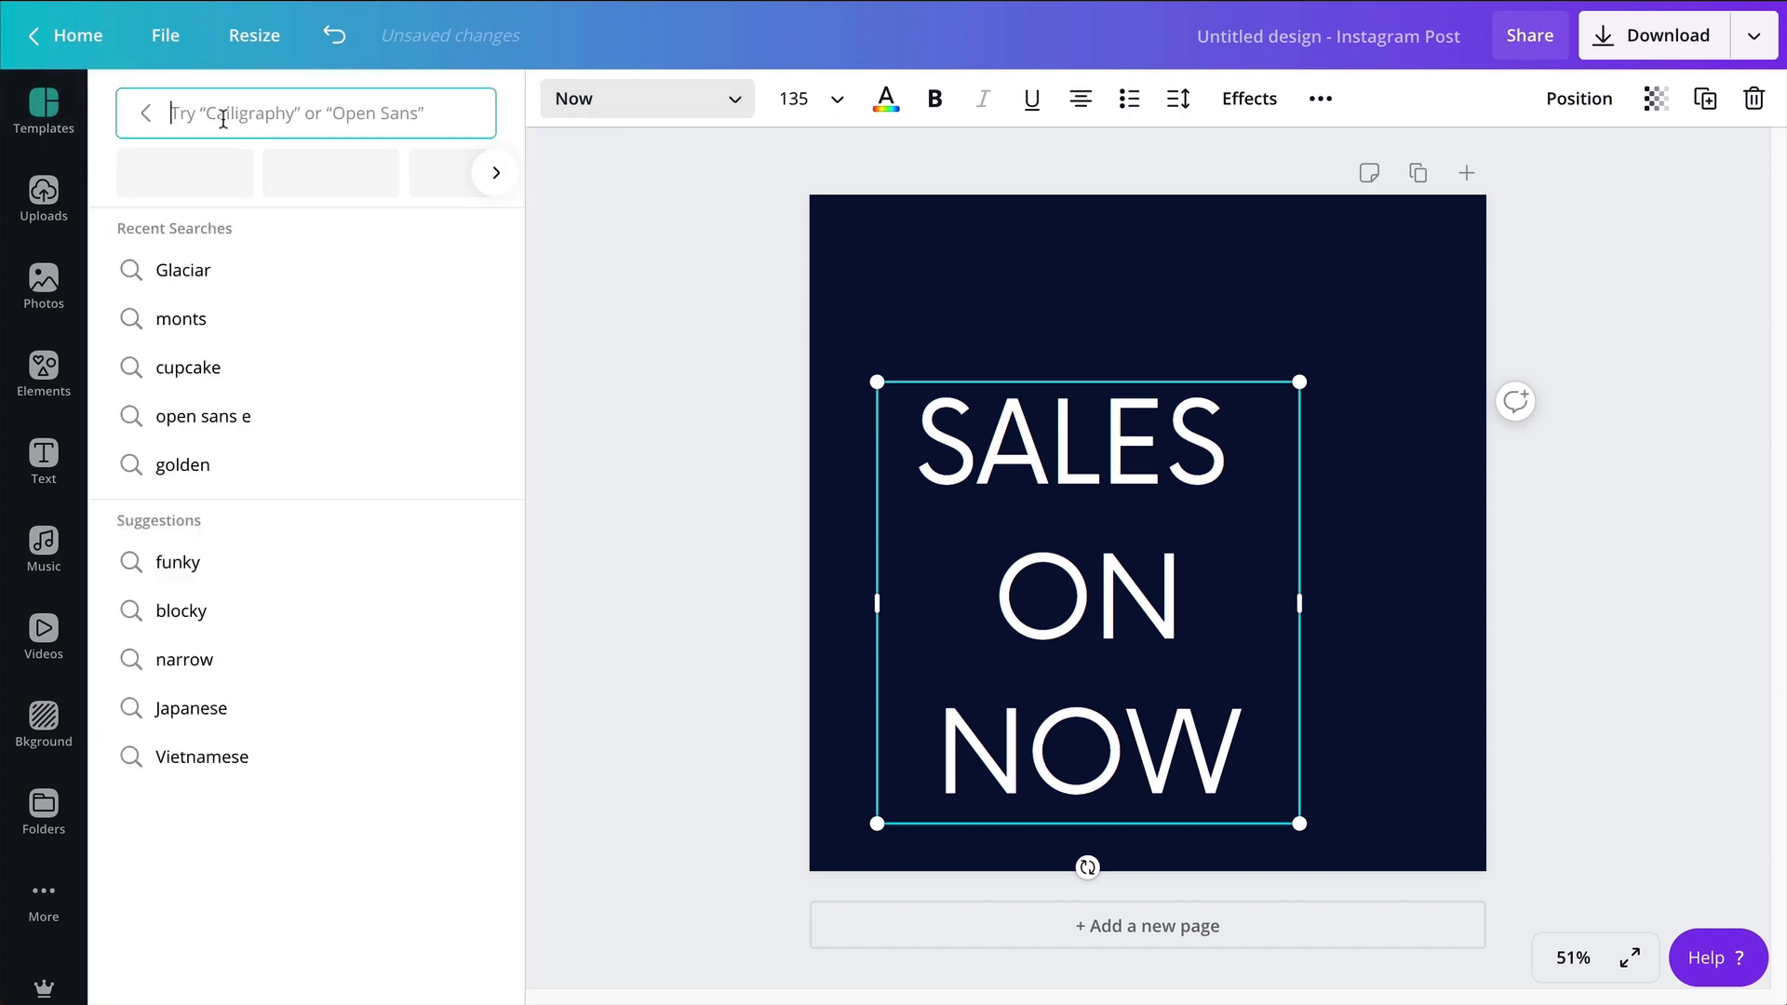
text(oswald)
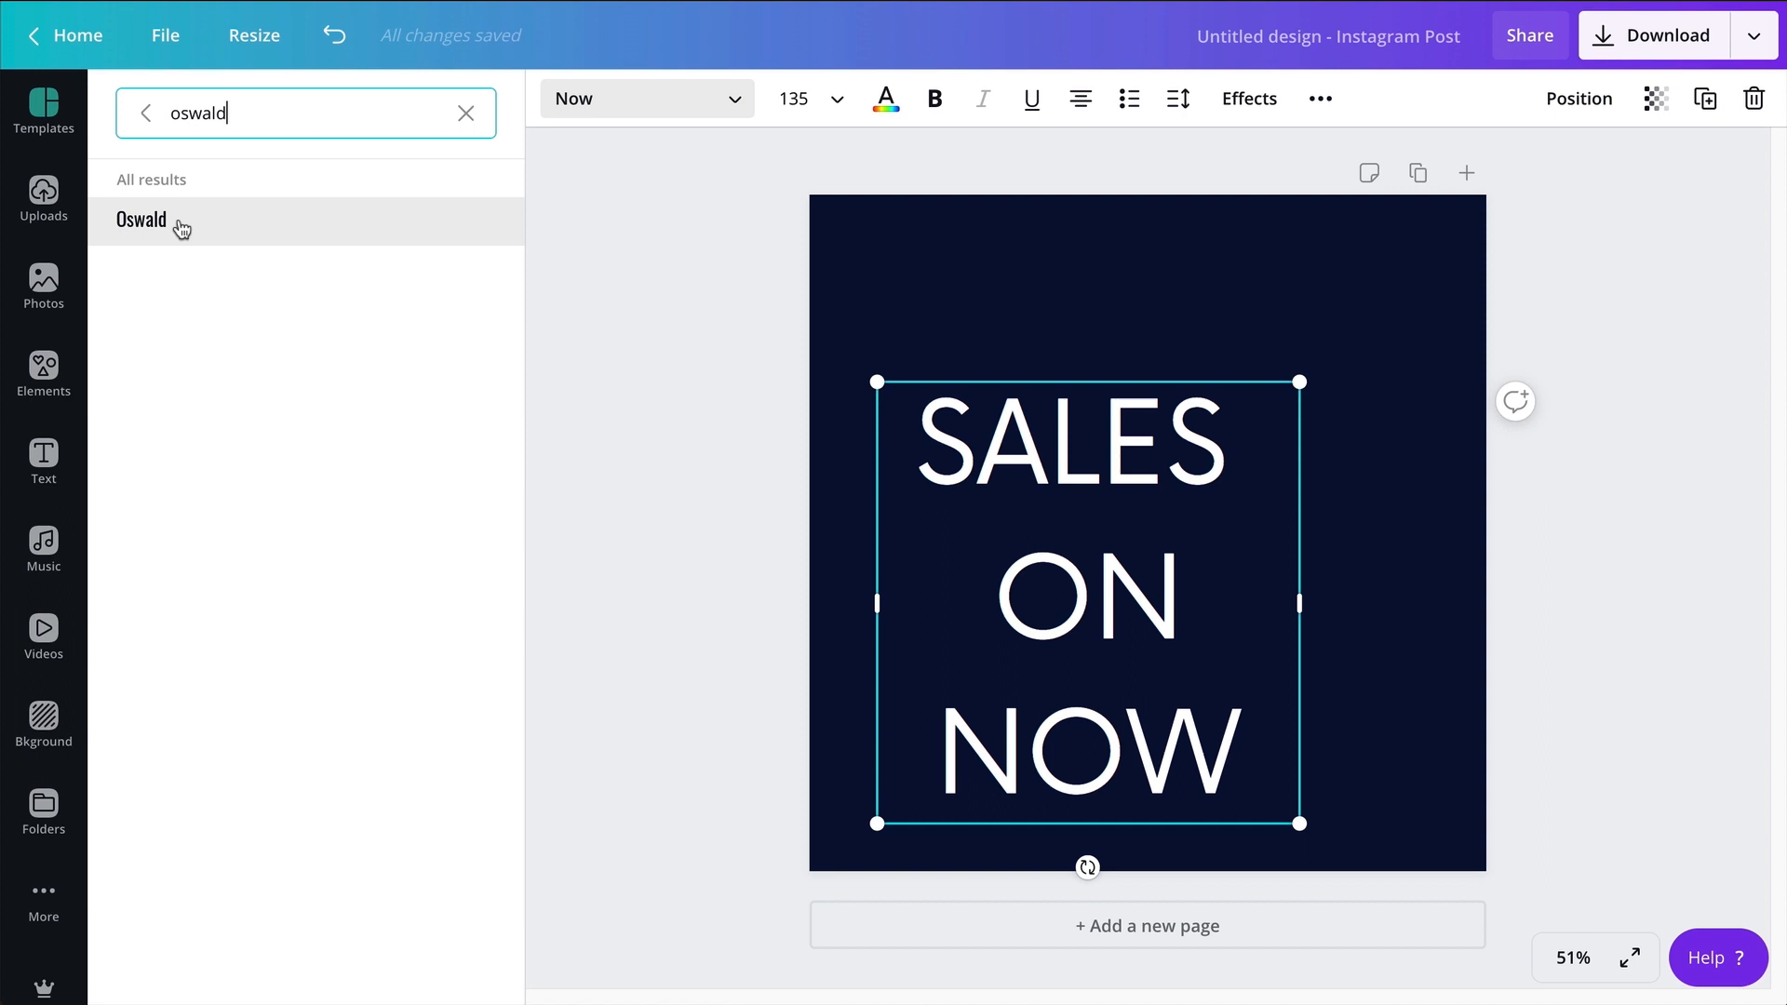
click(182, 229)
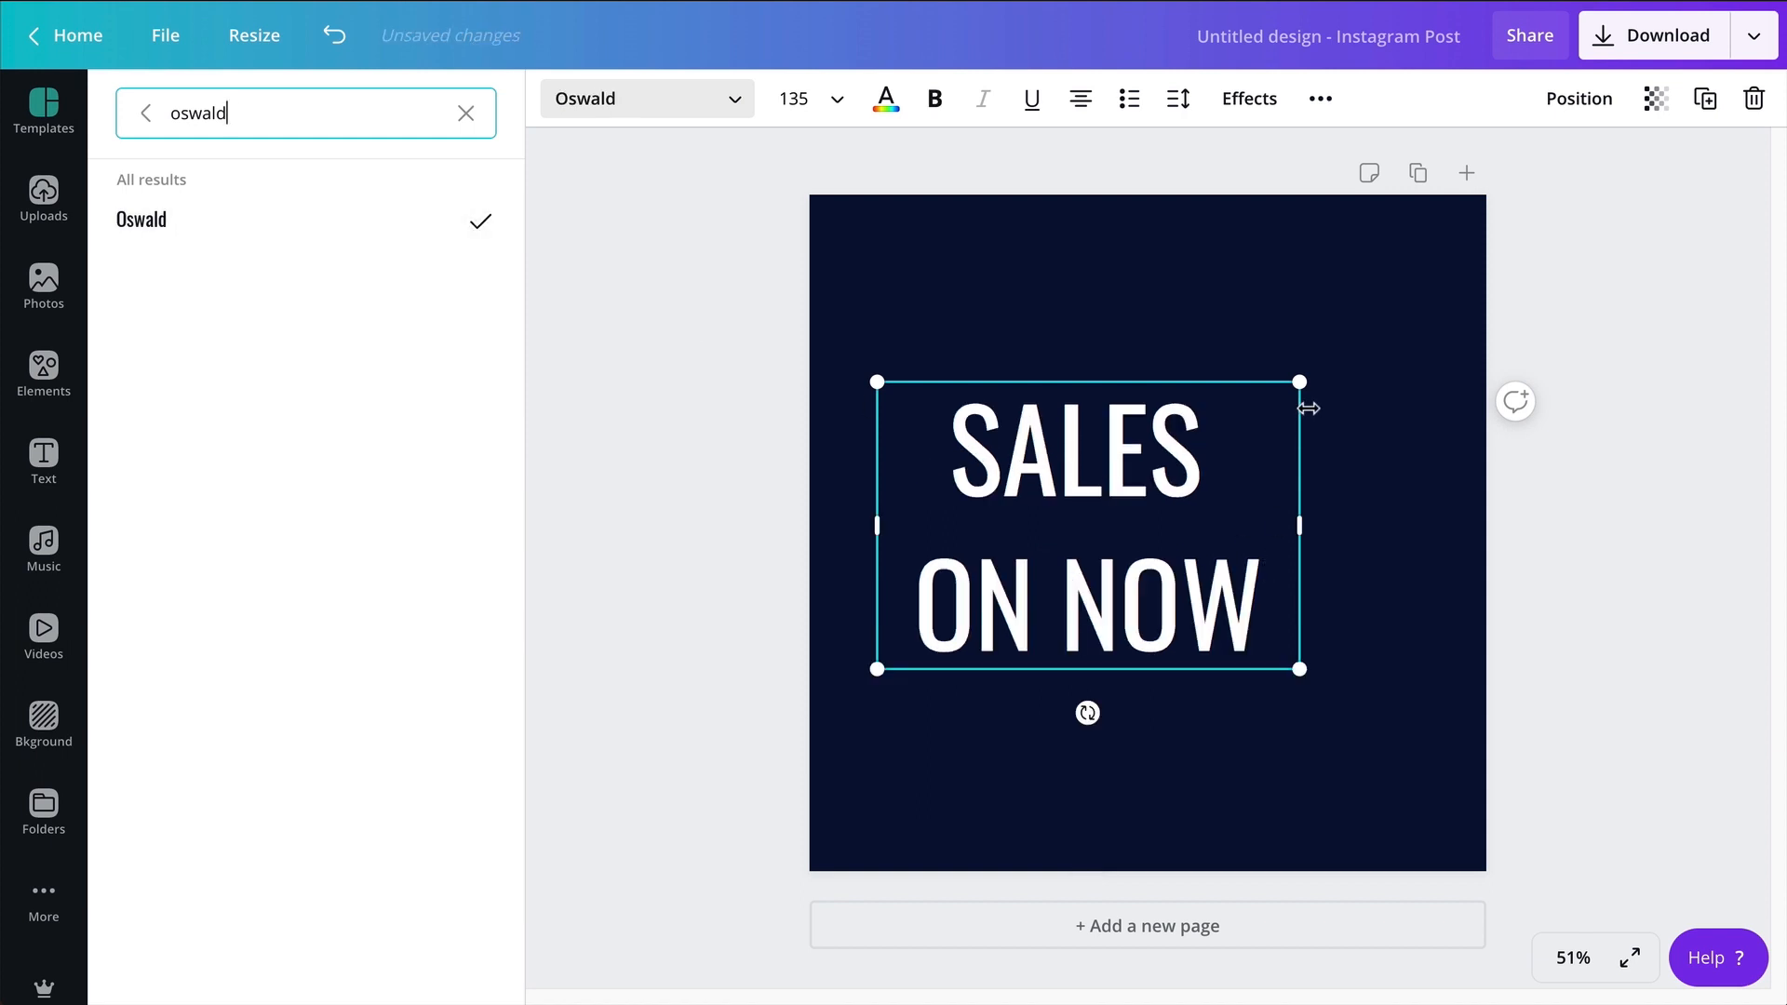
Reduce the line height of "SALES ON NOW" to 1.1 and center the text box on the page horizontally and vertically
click(1179, 100)
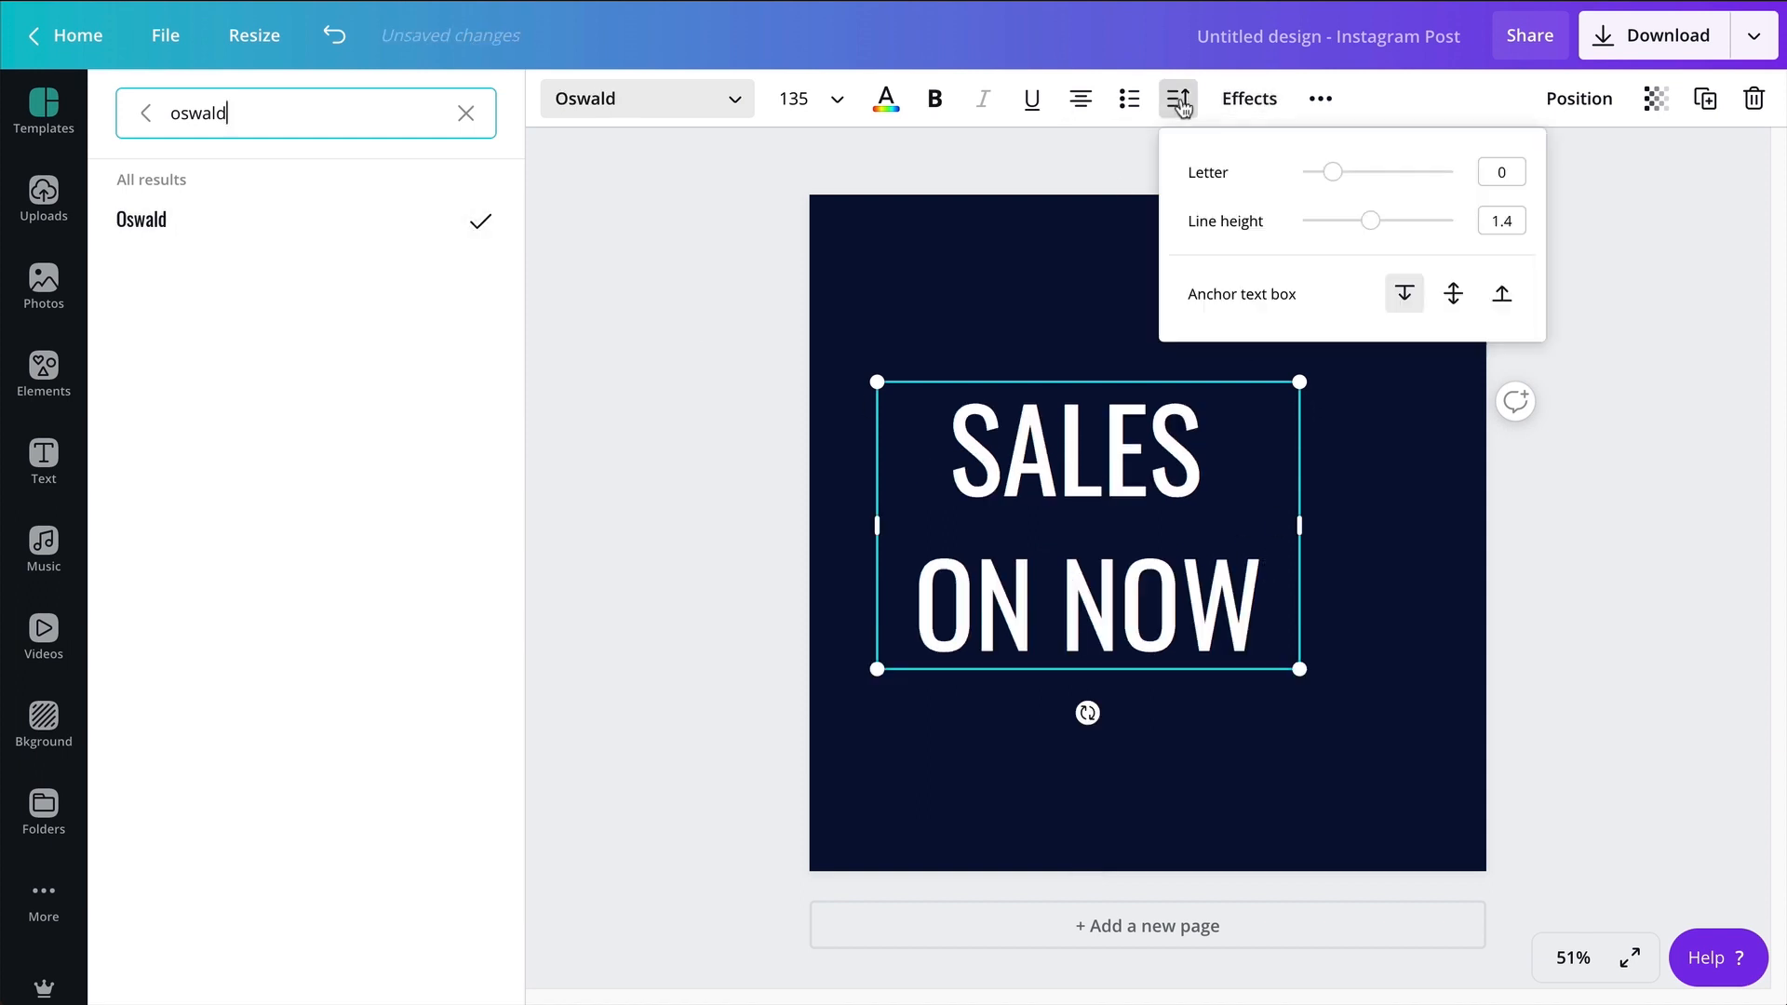
drag(1369, 221, 1348, 225)
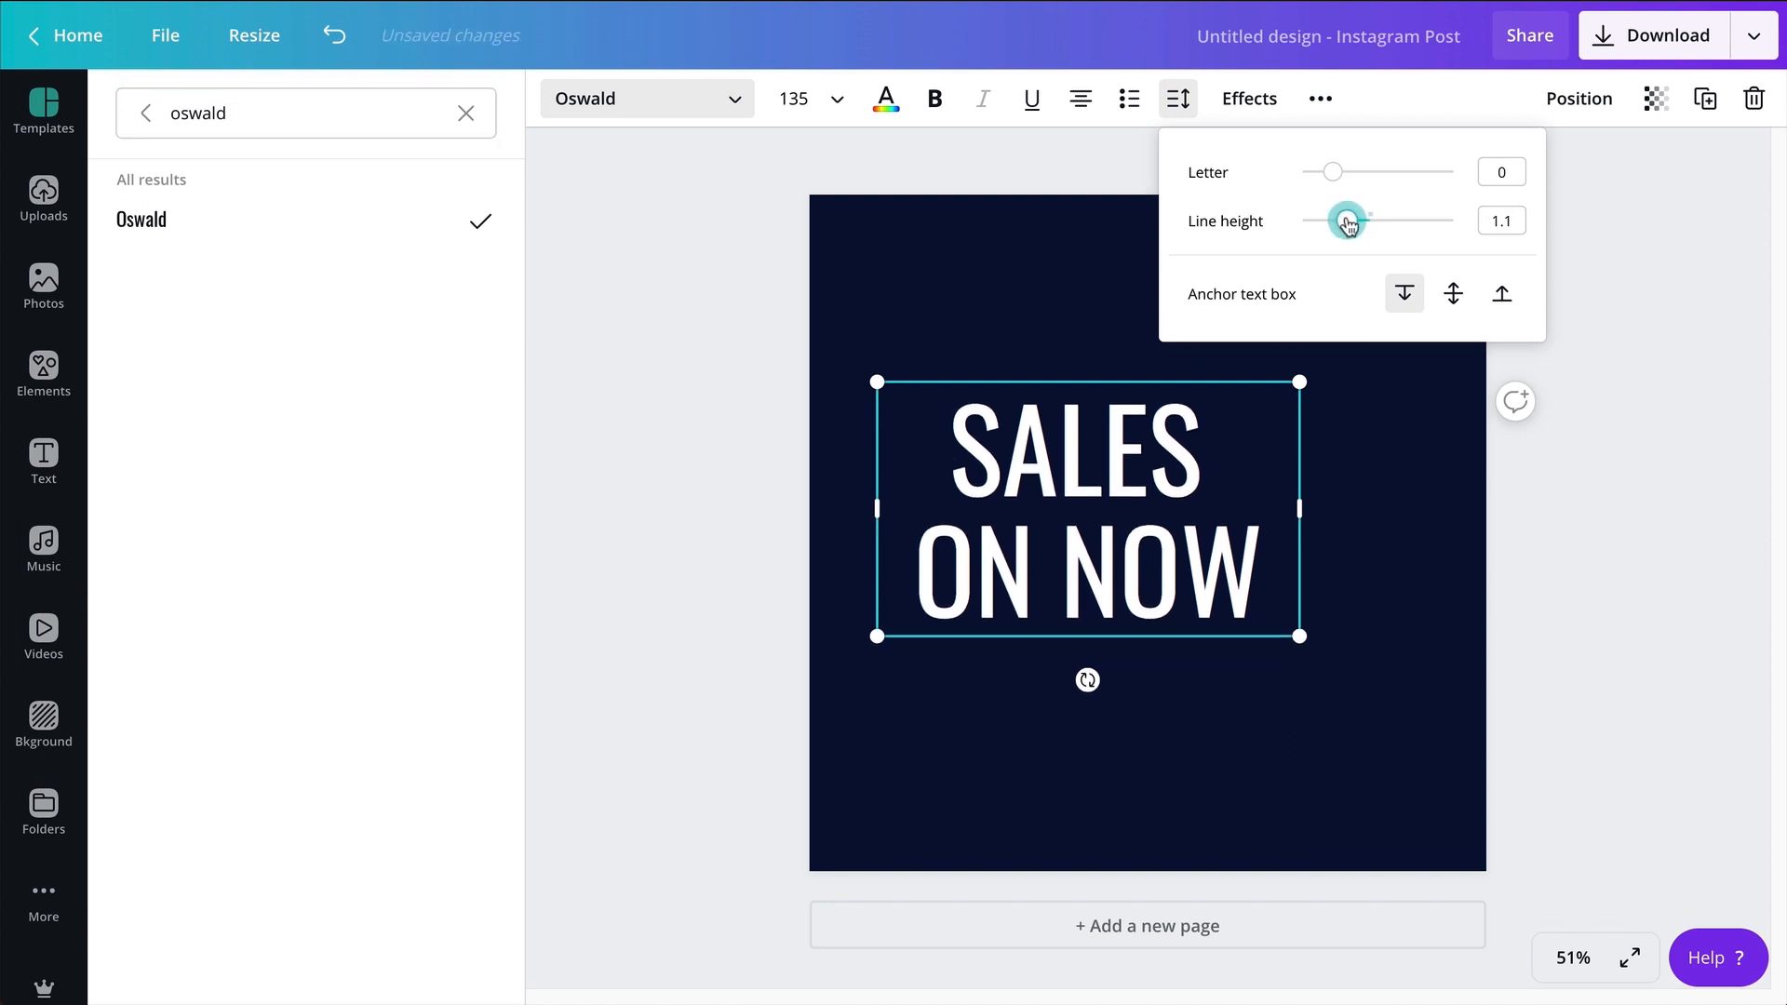
click(1578, 100)
click(1494, 320)
click(1289, 321)
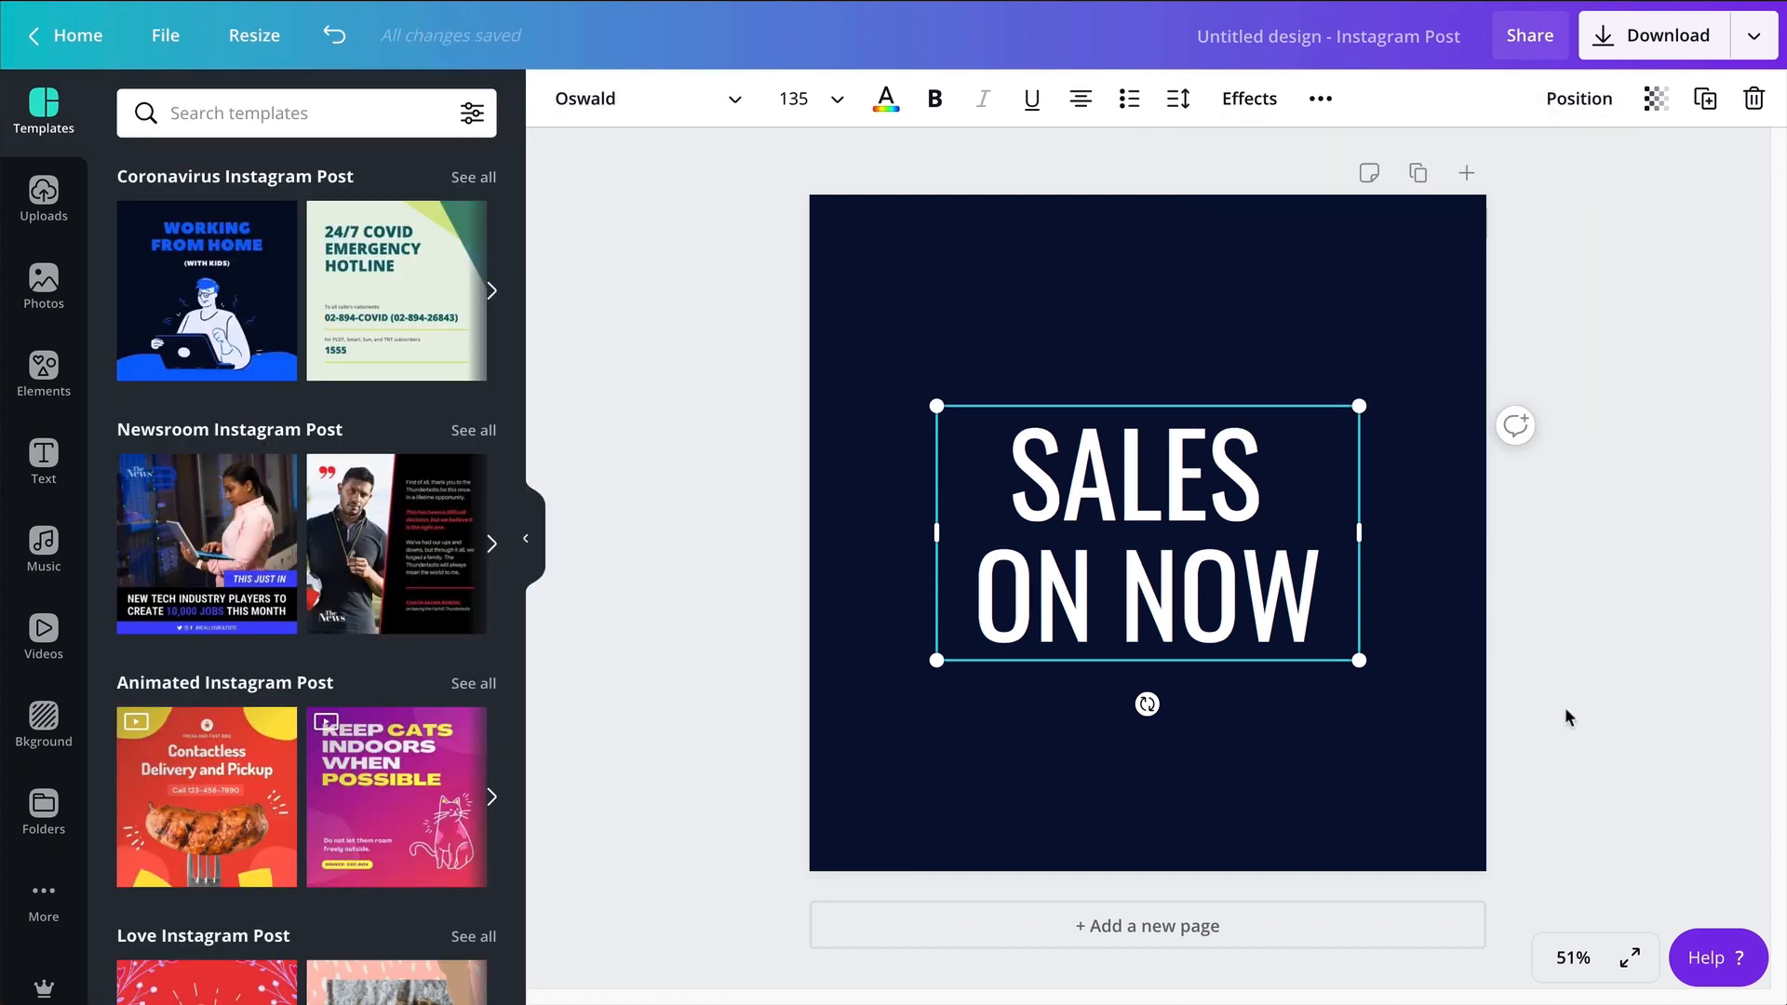
click(1566, 709)
Color the "SALES ON NOW" text with the purple from the Neon Effect Tutorial palette
click(1252, 595)
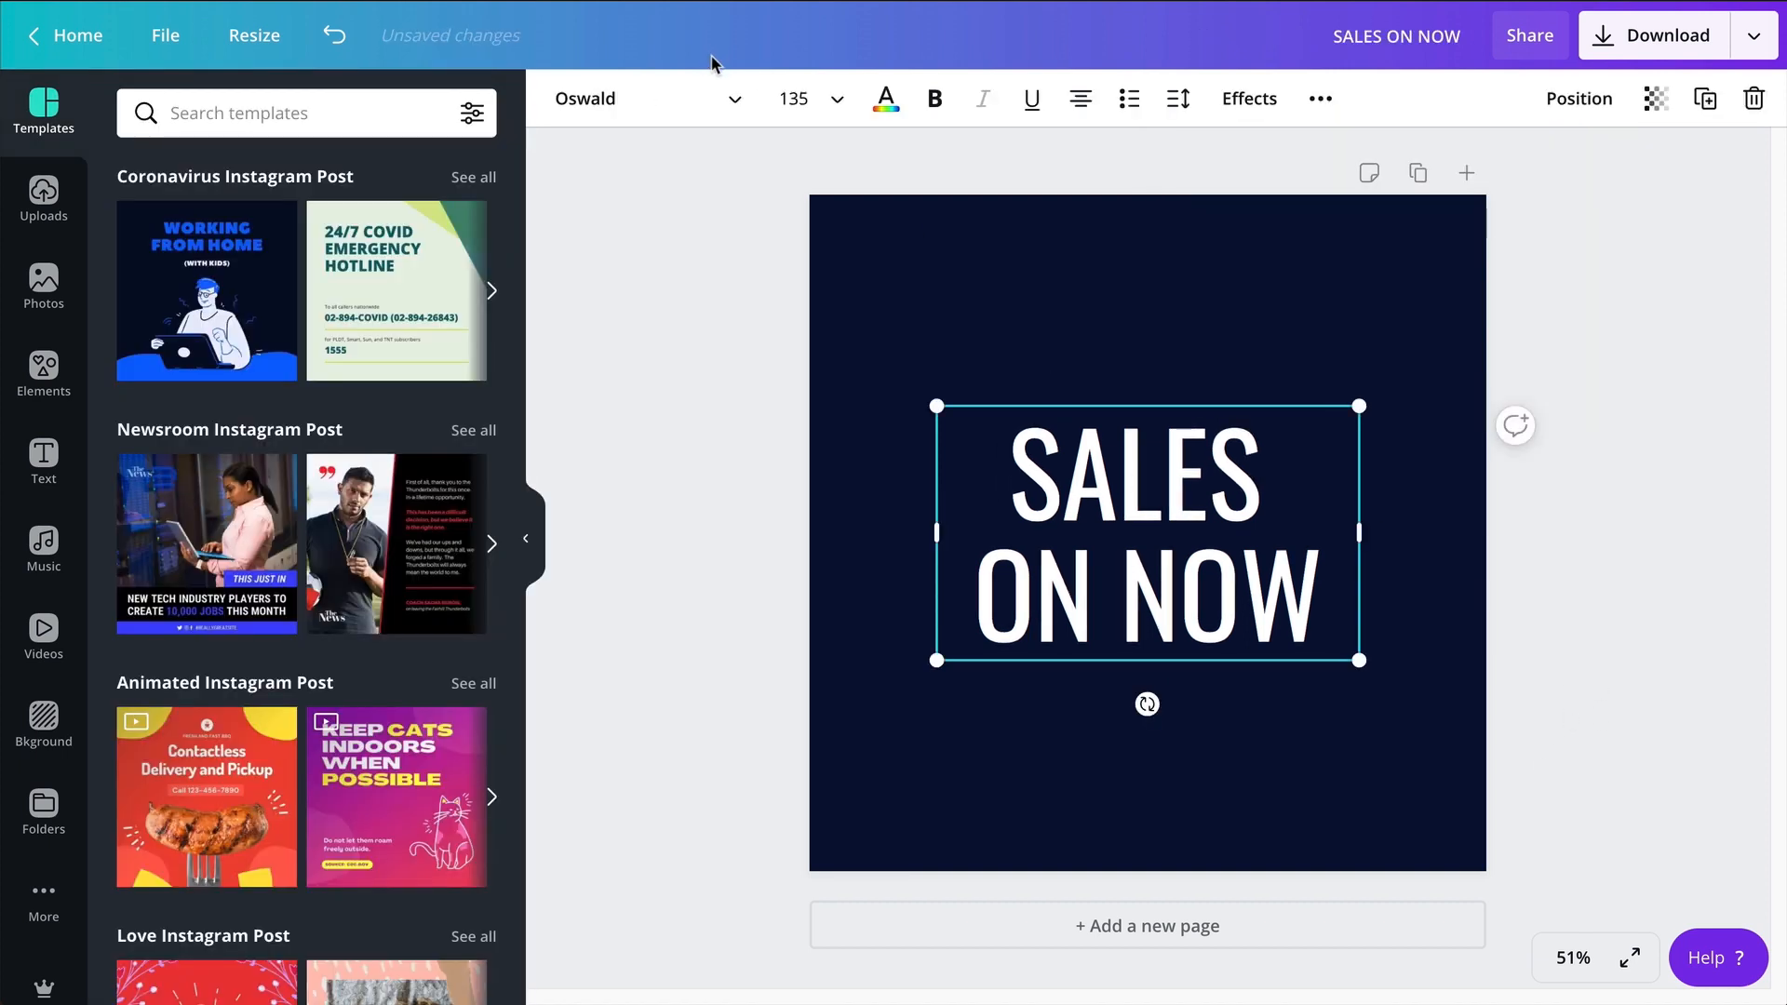
click(887, 97)
scroll(200, 538, down, 4)
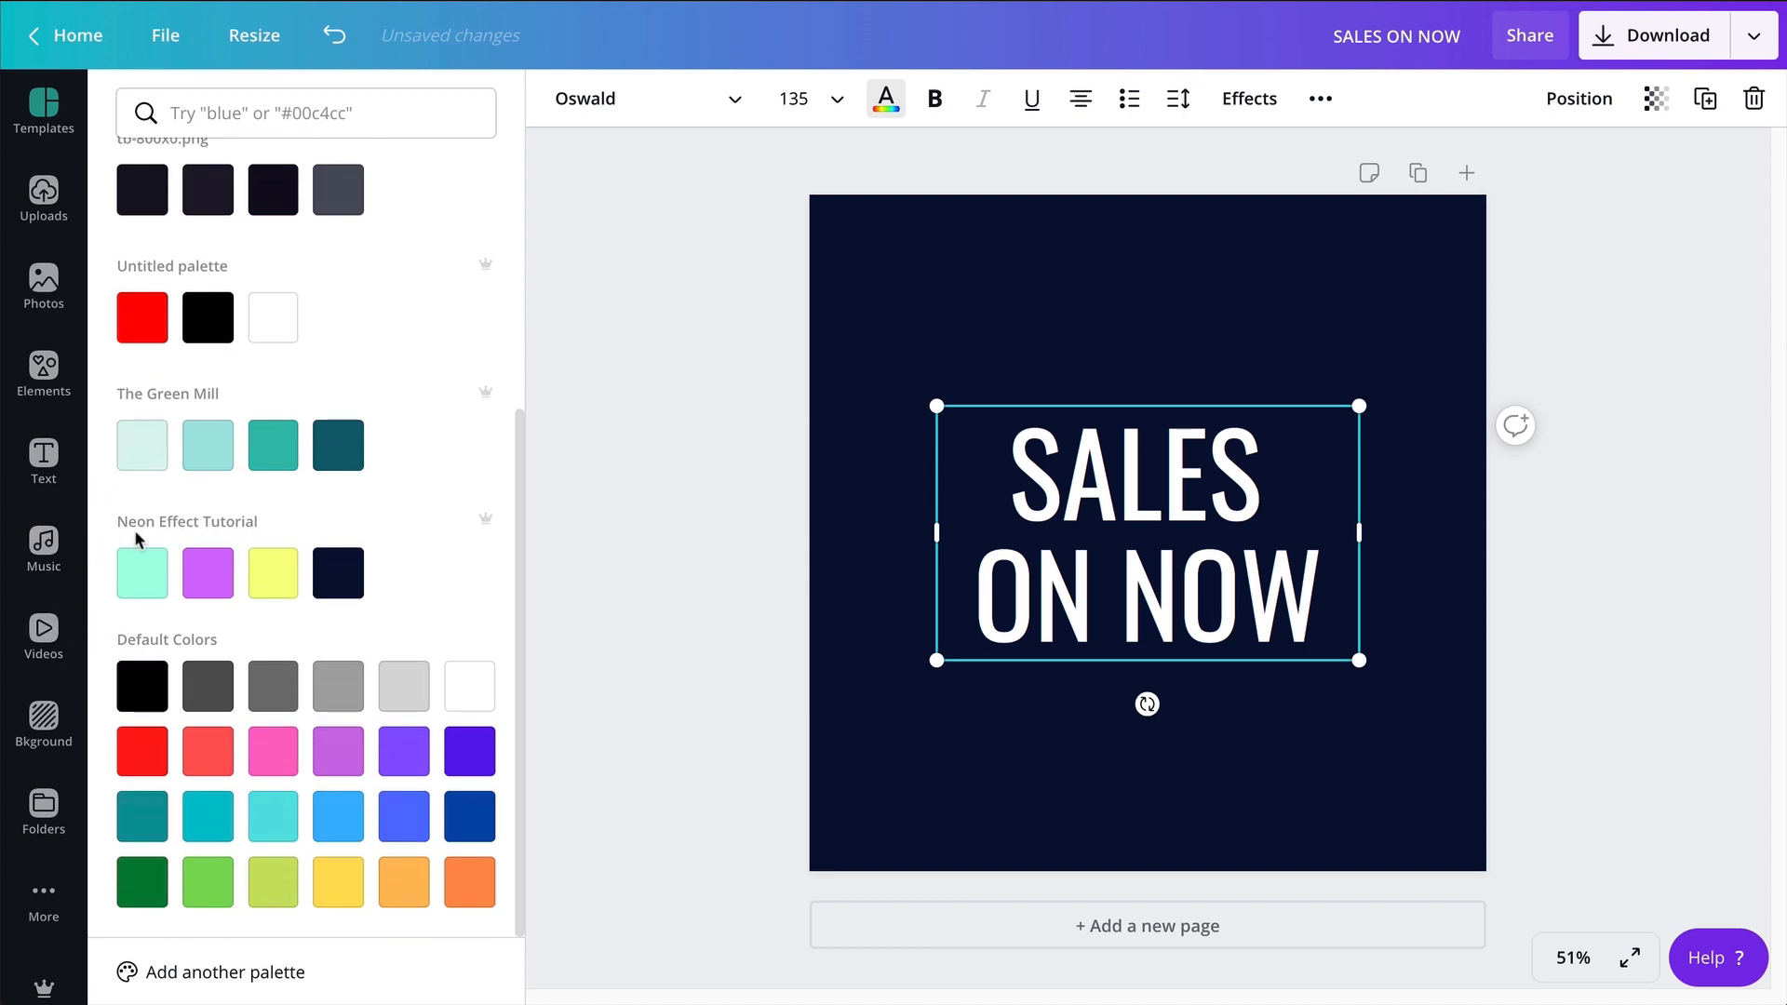
click(207, 574)
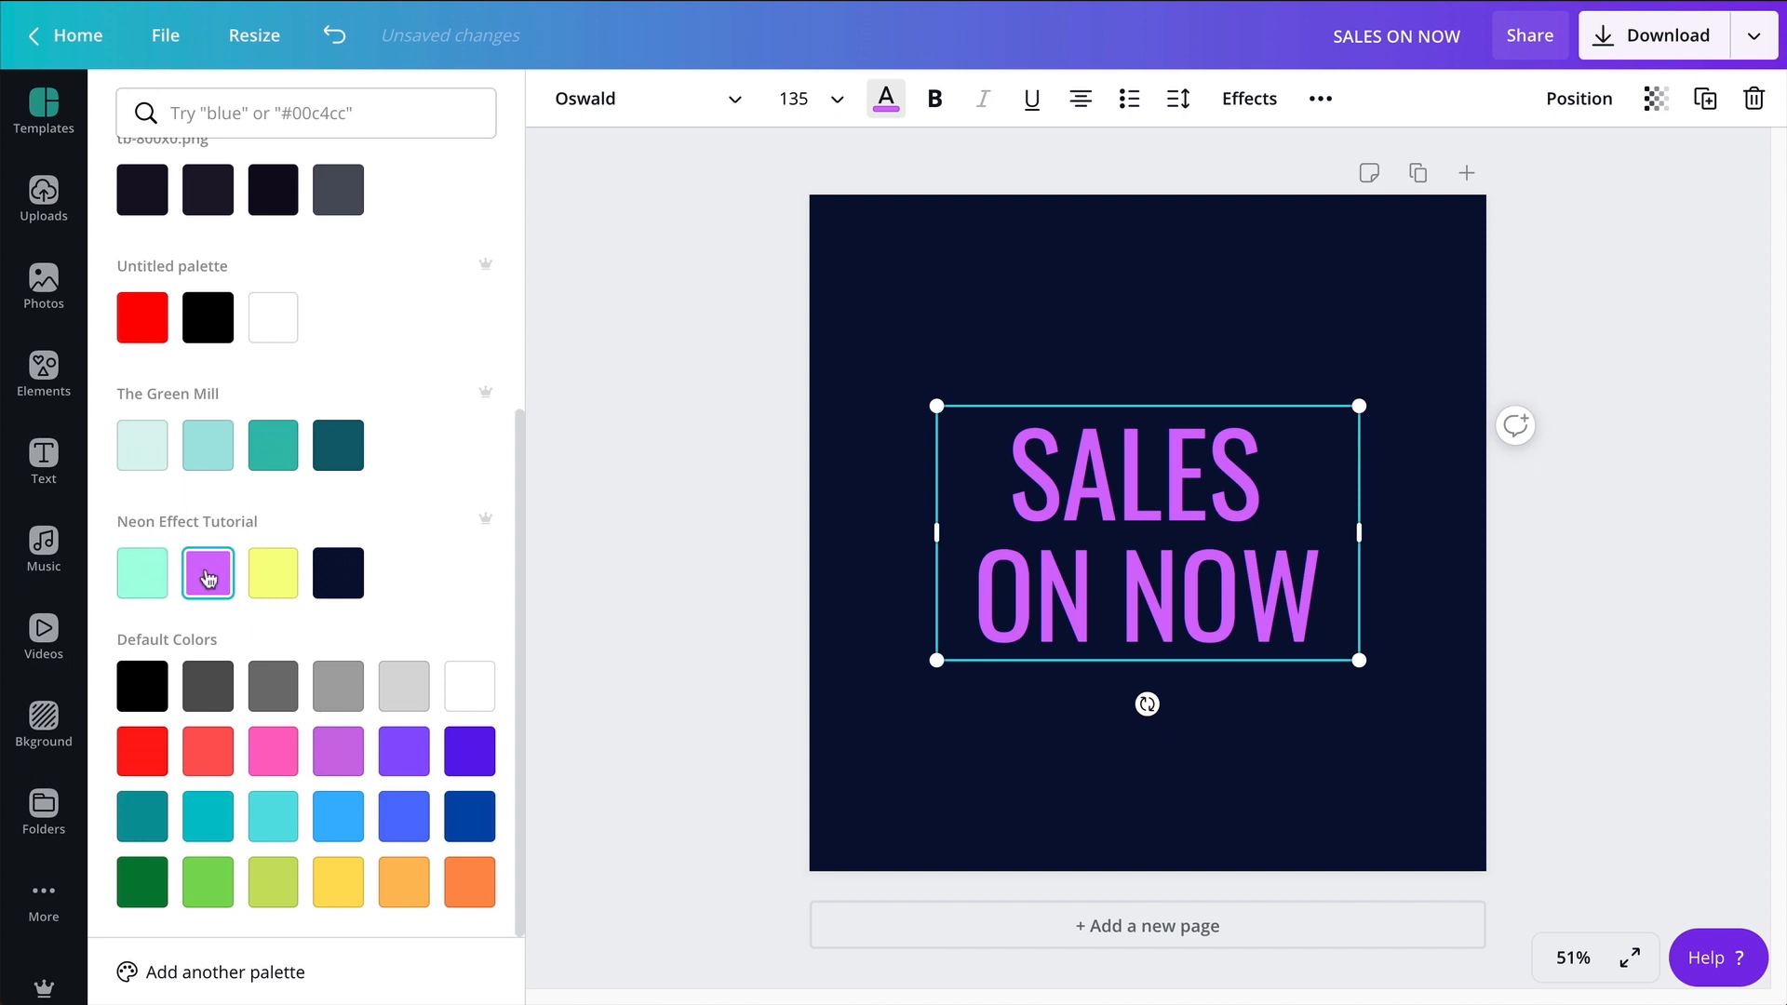
click(1013, 327)
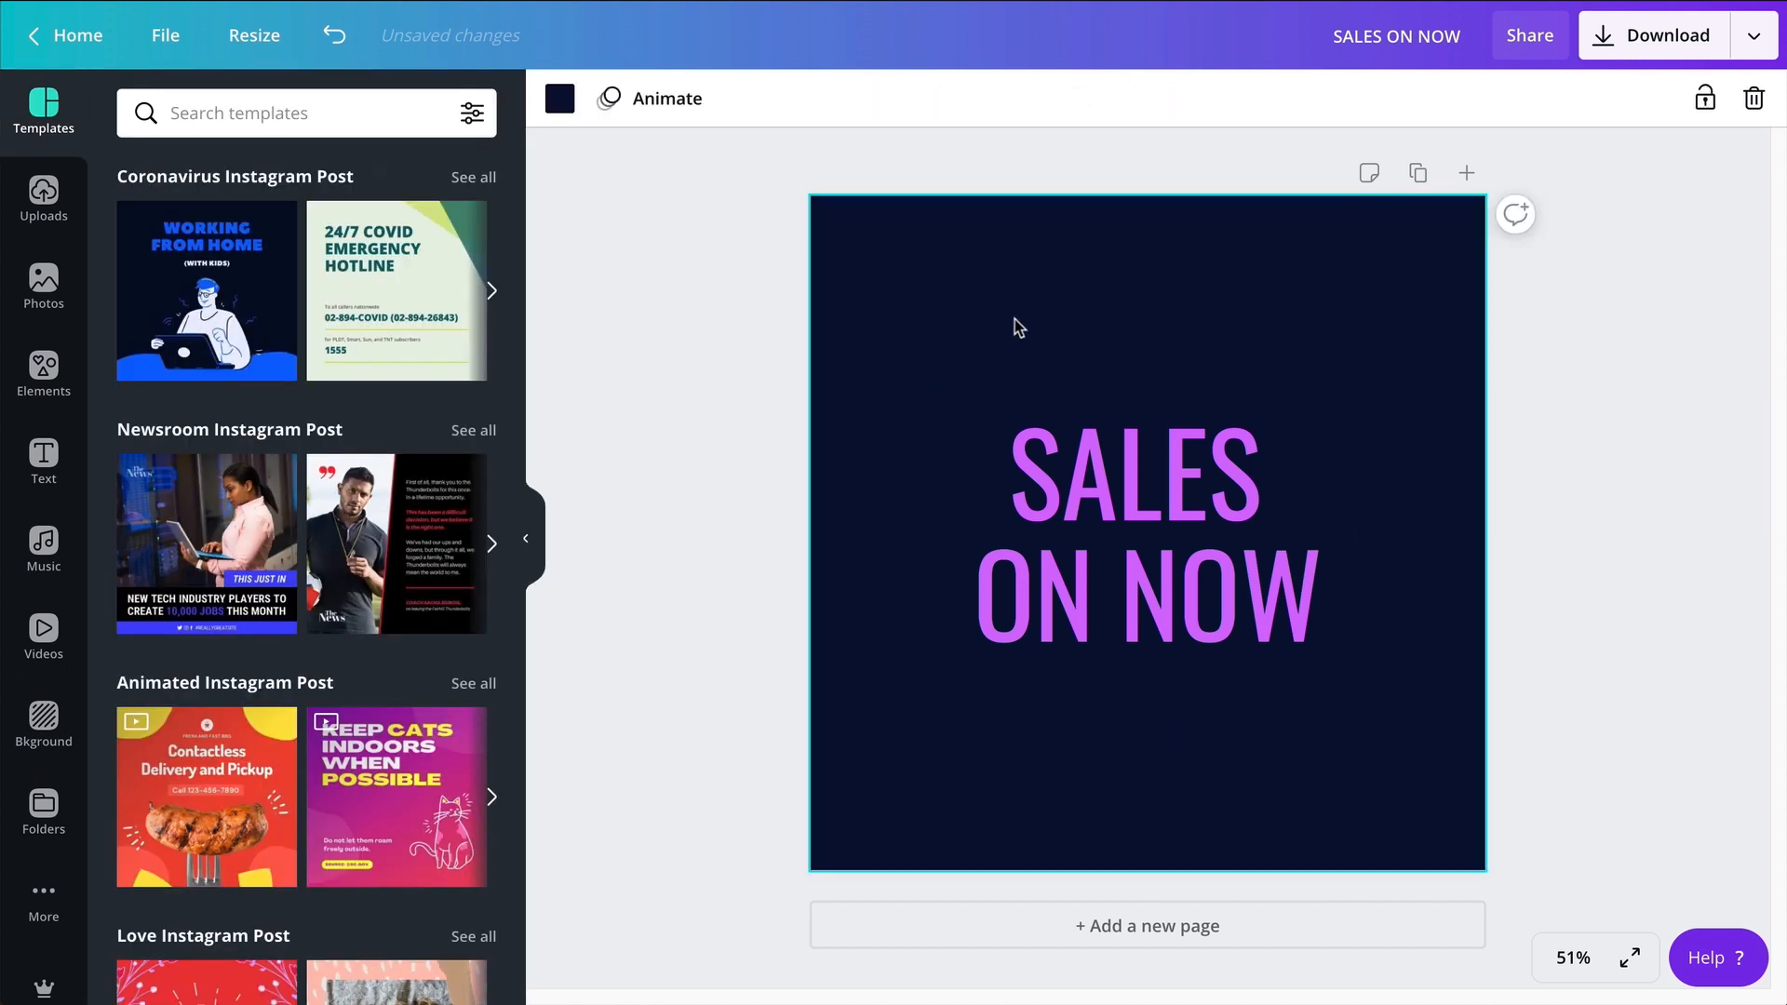
Add a second text box to the page and set its font size to 70
key(t)
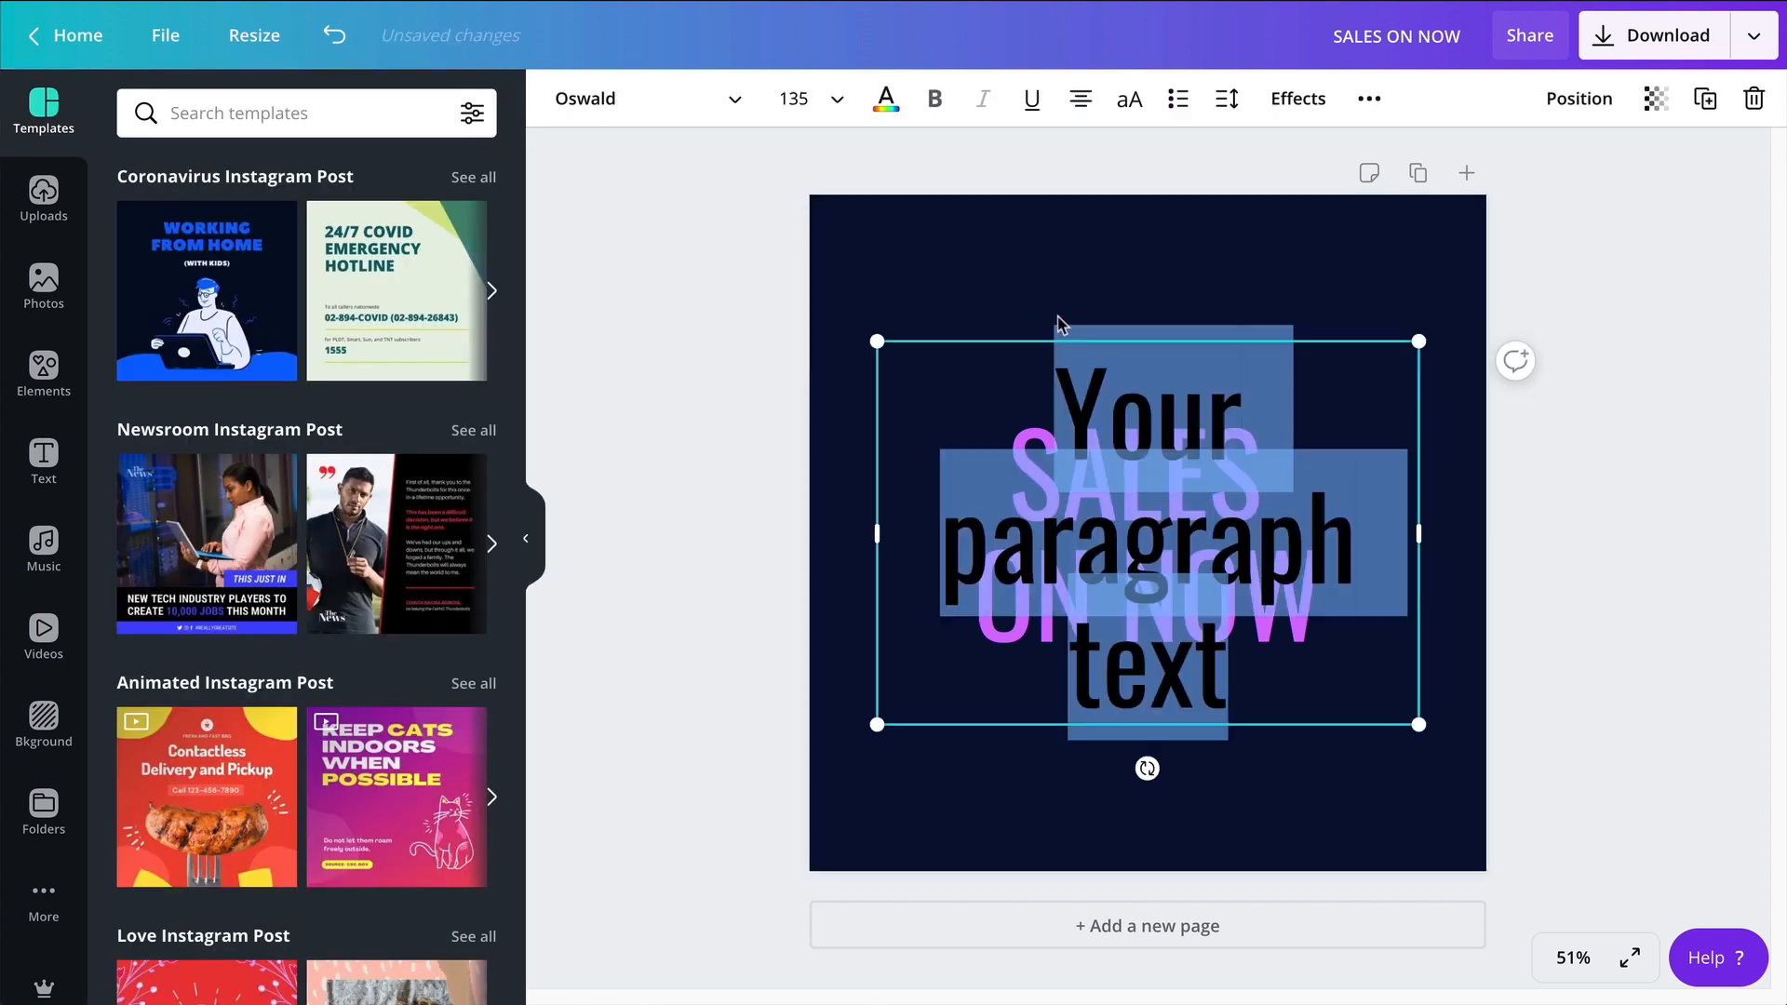
click(630, 110)
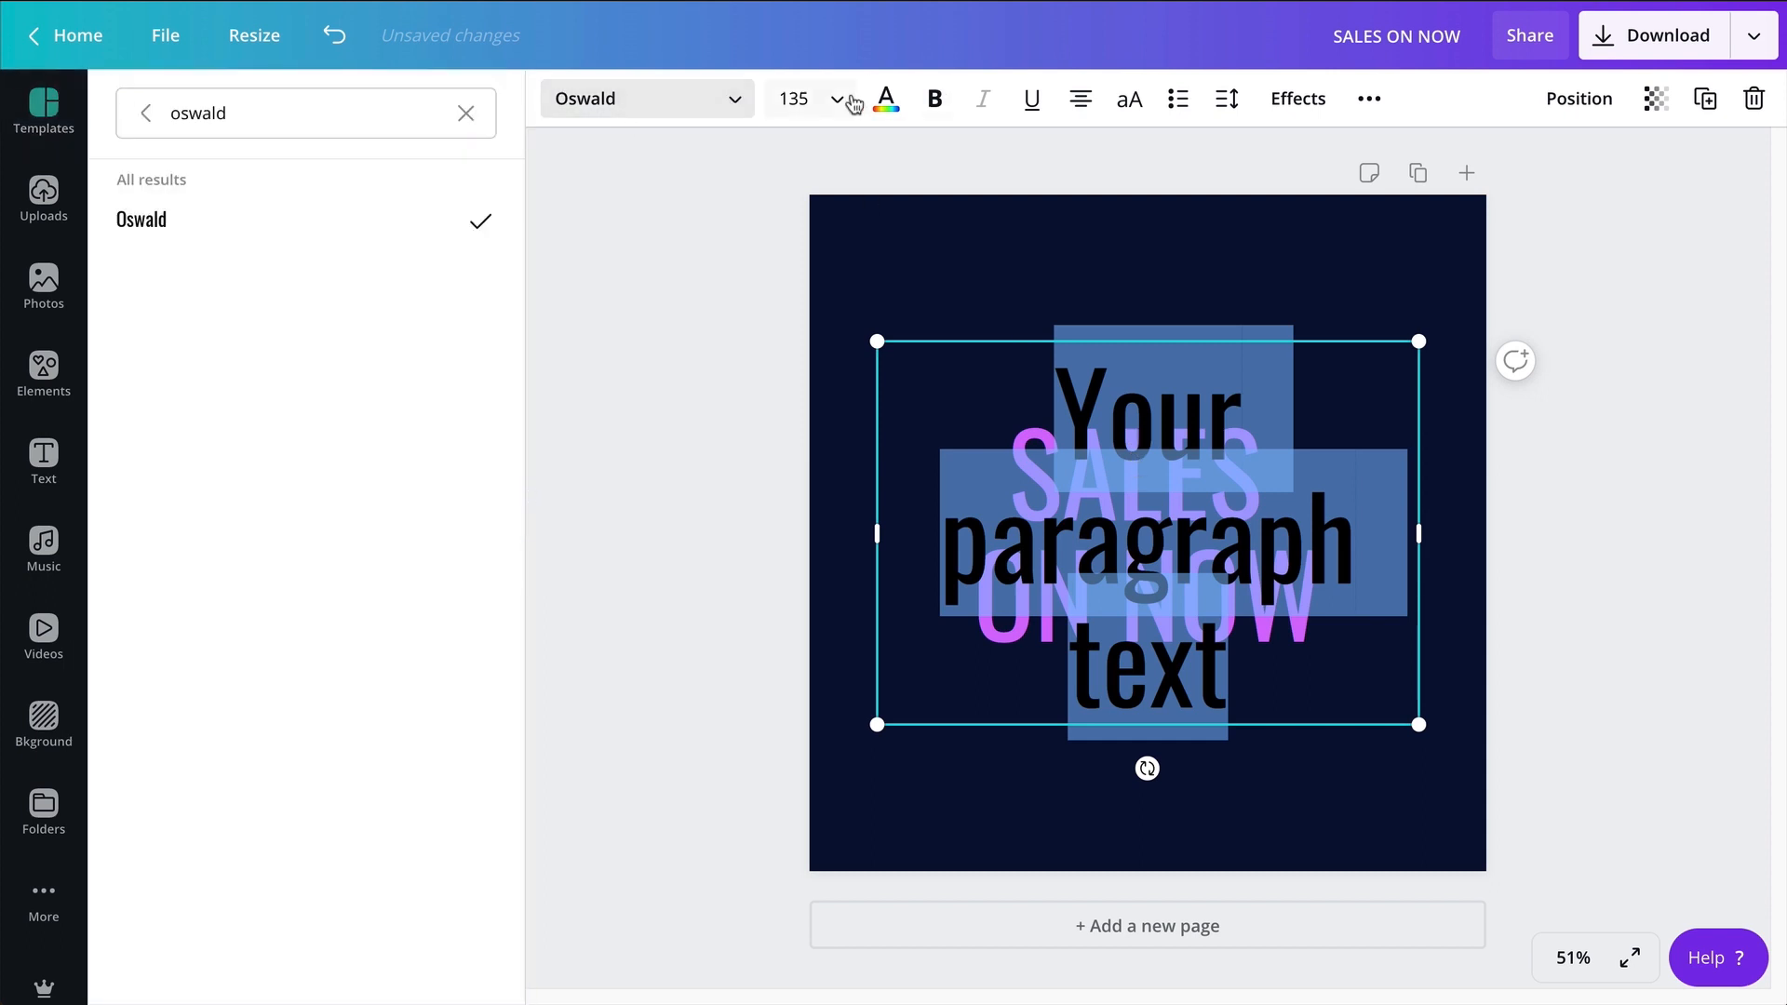
click(817, 102)
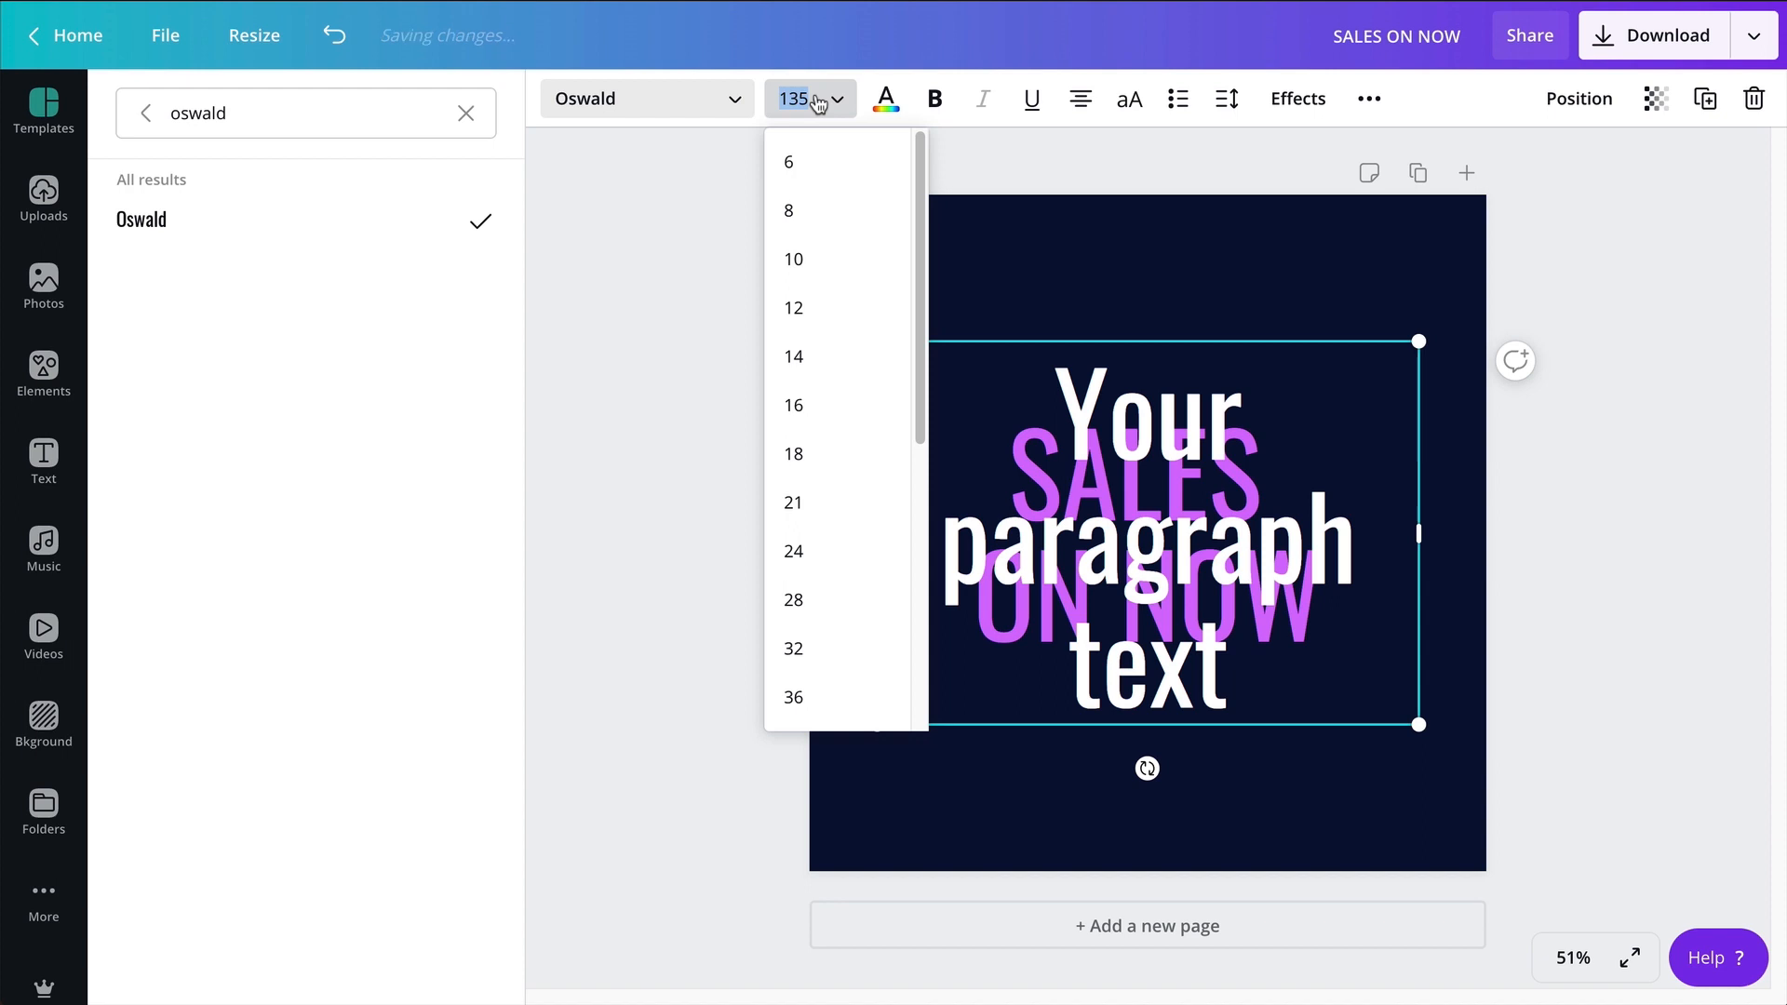
text(70)
key(Return)
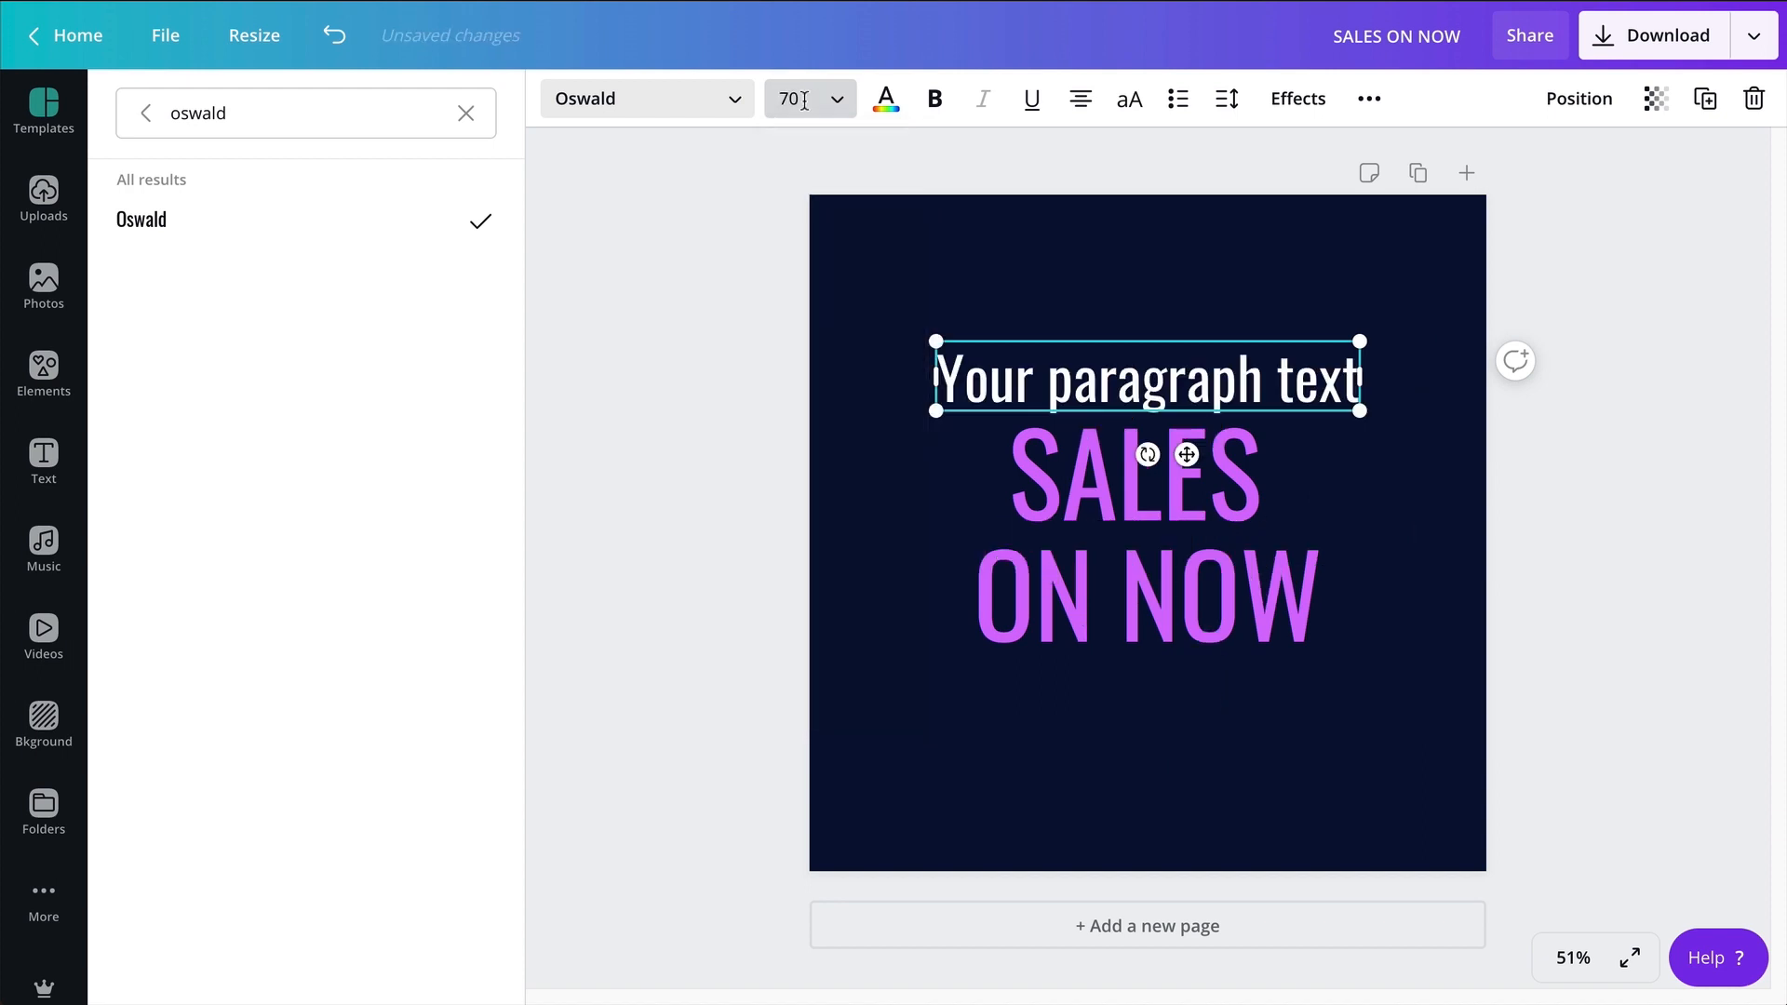
Search the fonts for "yellow" and apply Yellowtail to the new text box
click(658, 108)
click(610, 115)
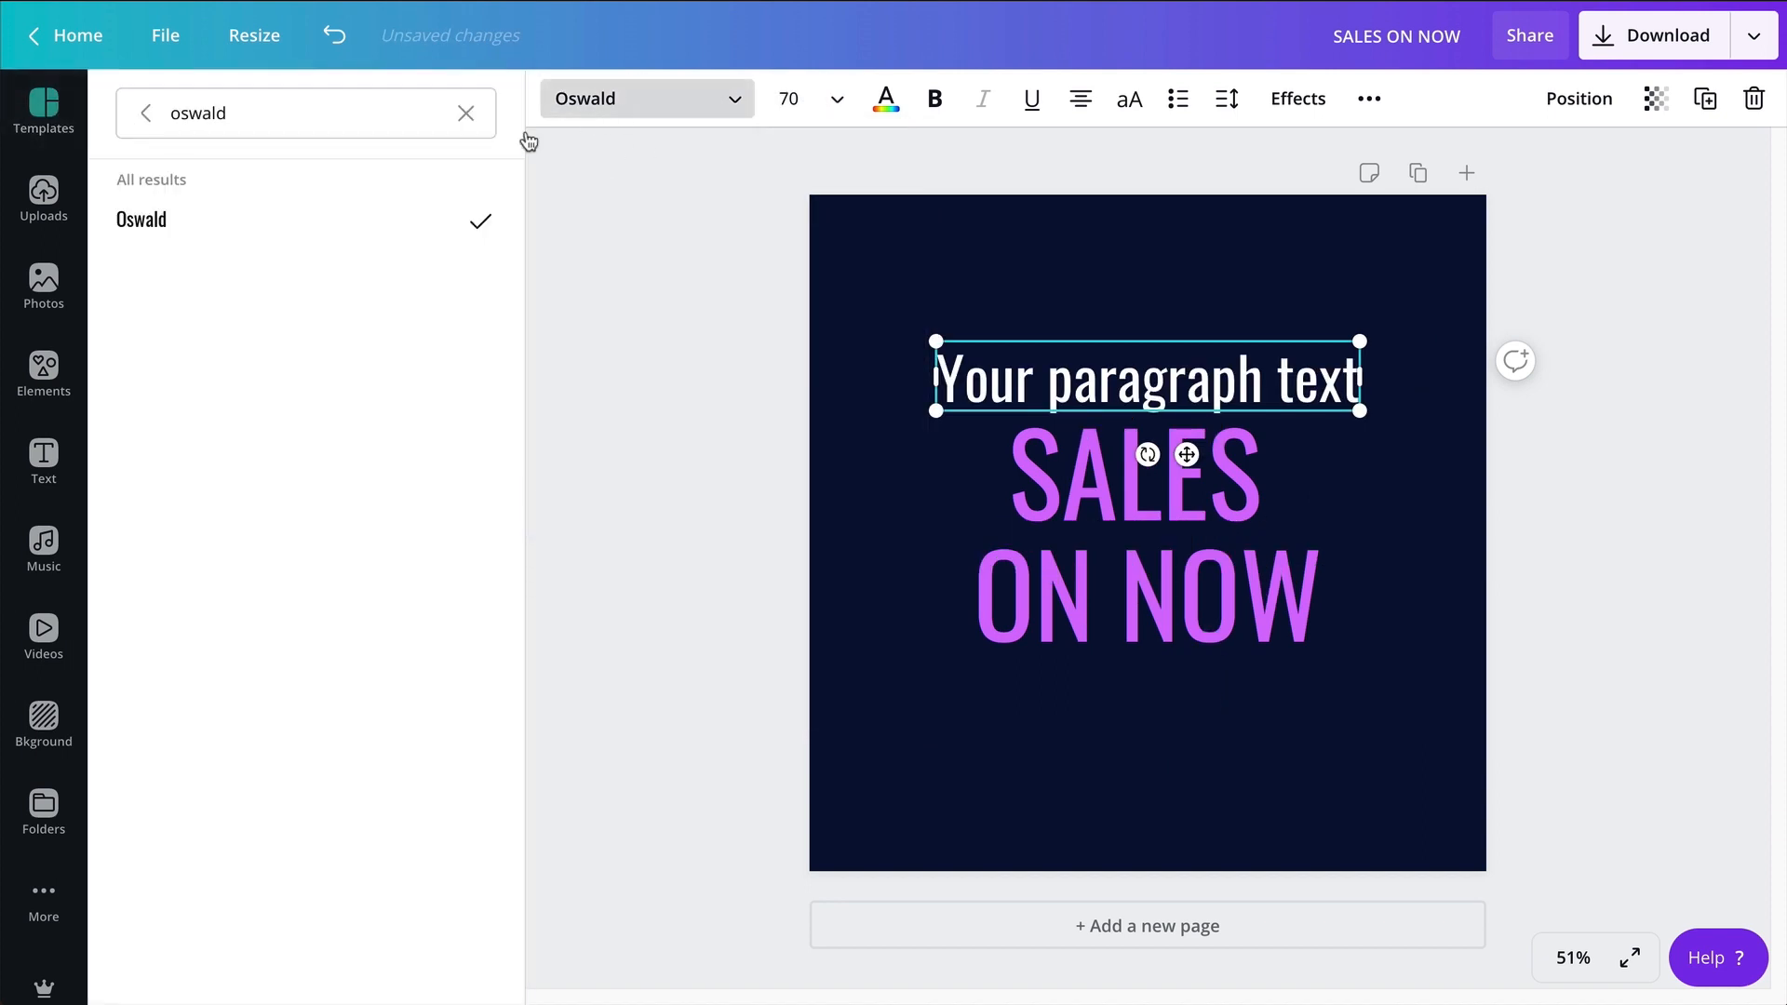
drag(283, 119, 156, 116)
text(yellow)
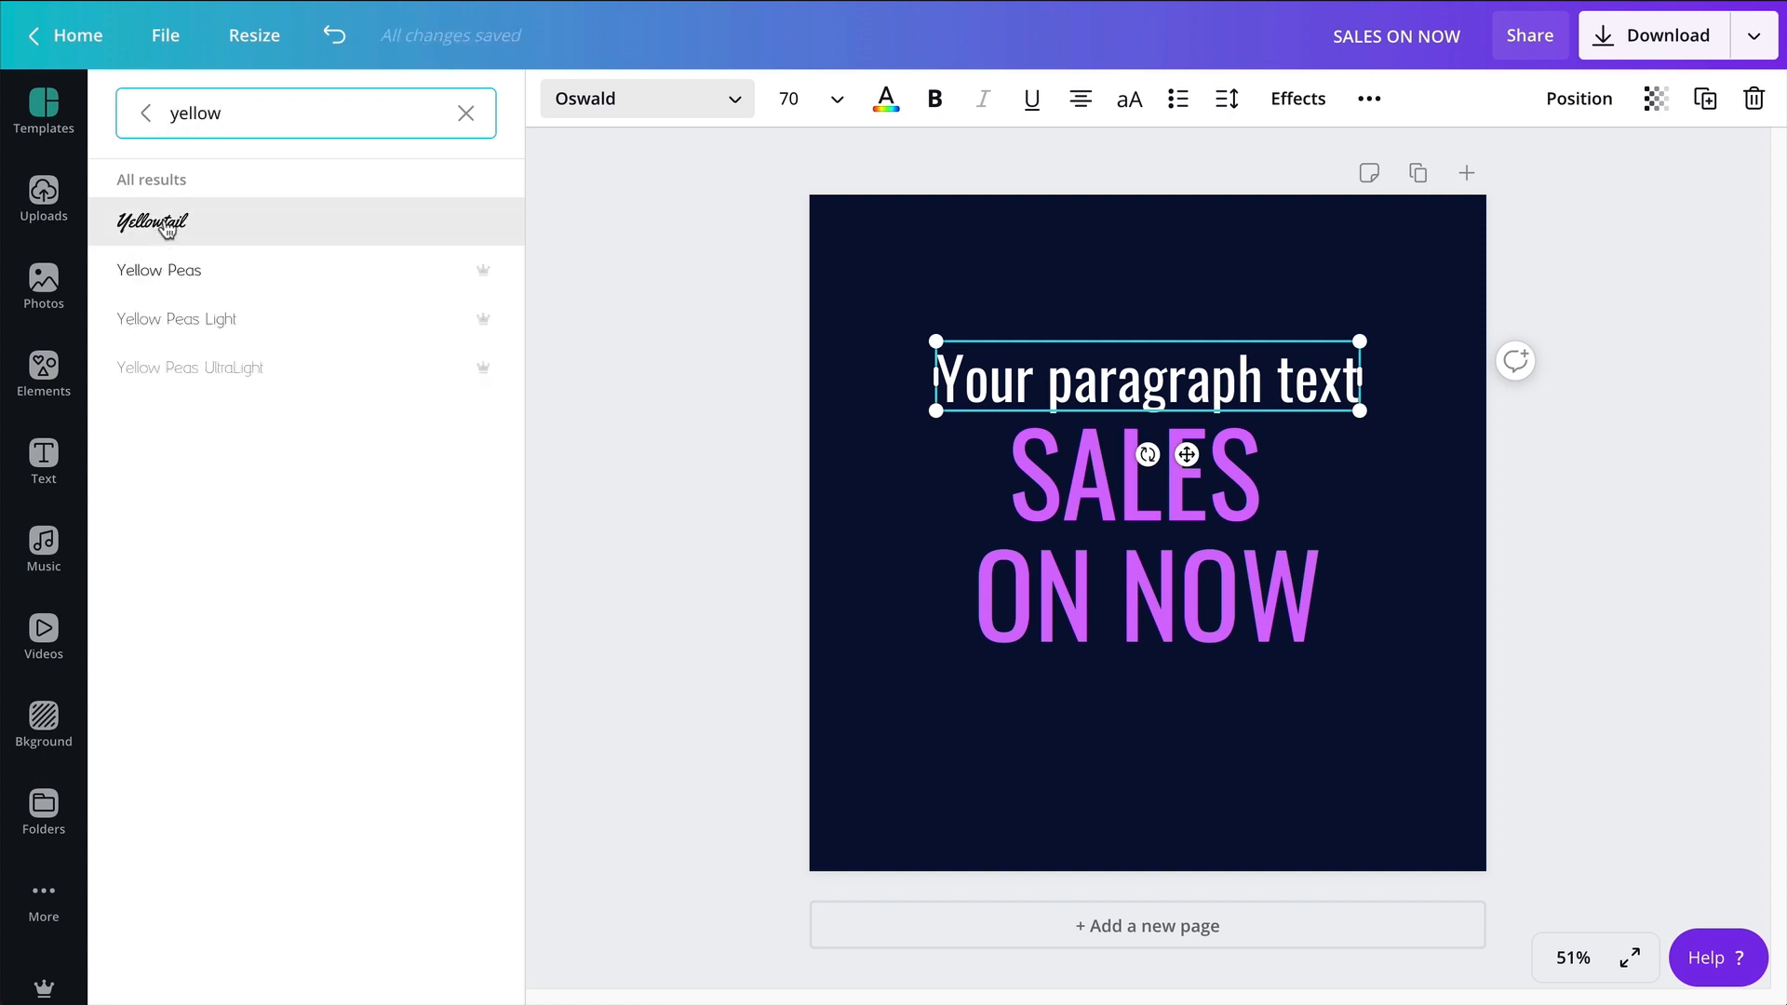
click(160, 224)
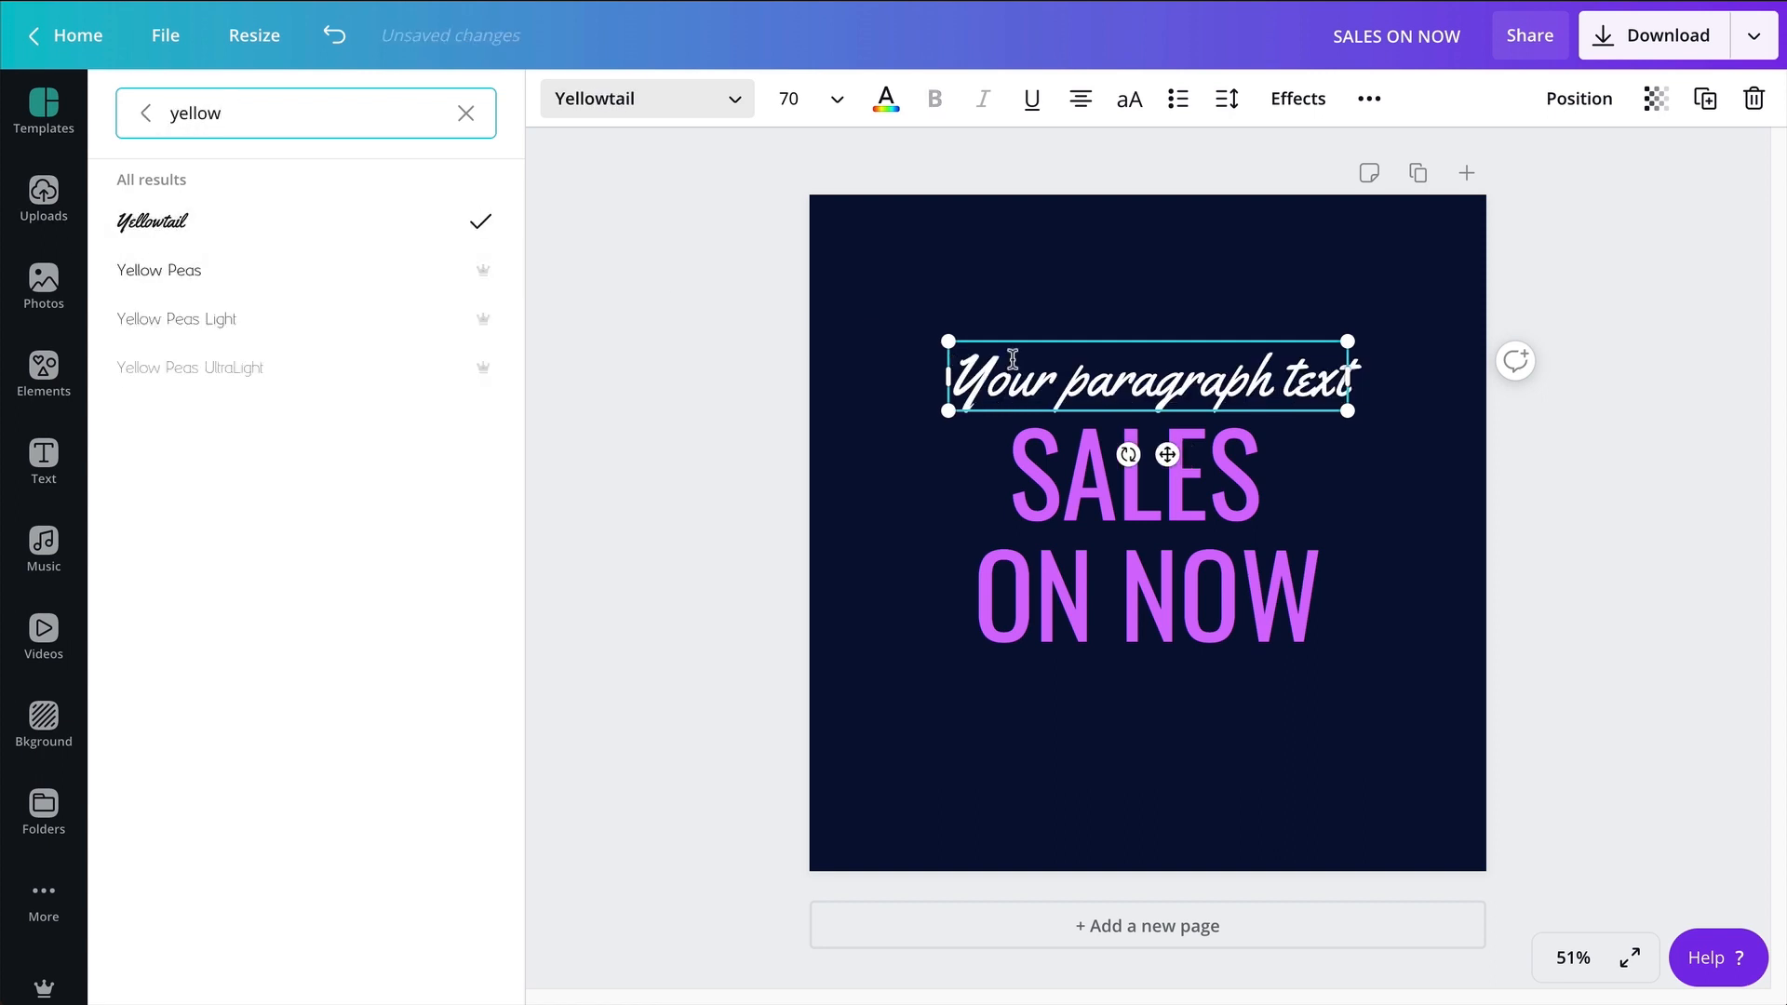
Replace the placeholder in the Yellowtail text box with "End of Summer"
click(964, 376)
drag(962, 381, 1341, 394)
text(End of Summer)
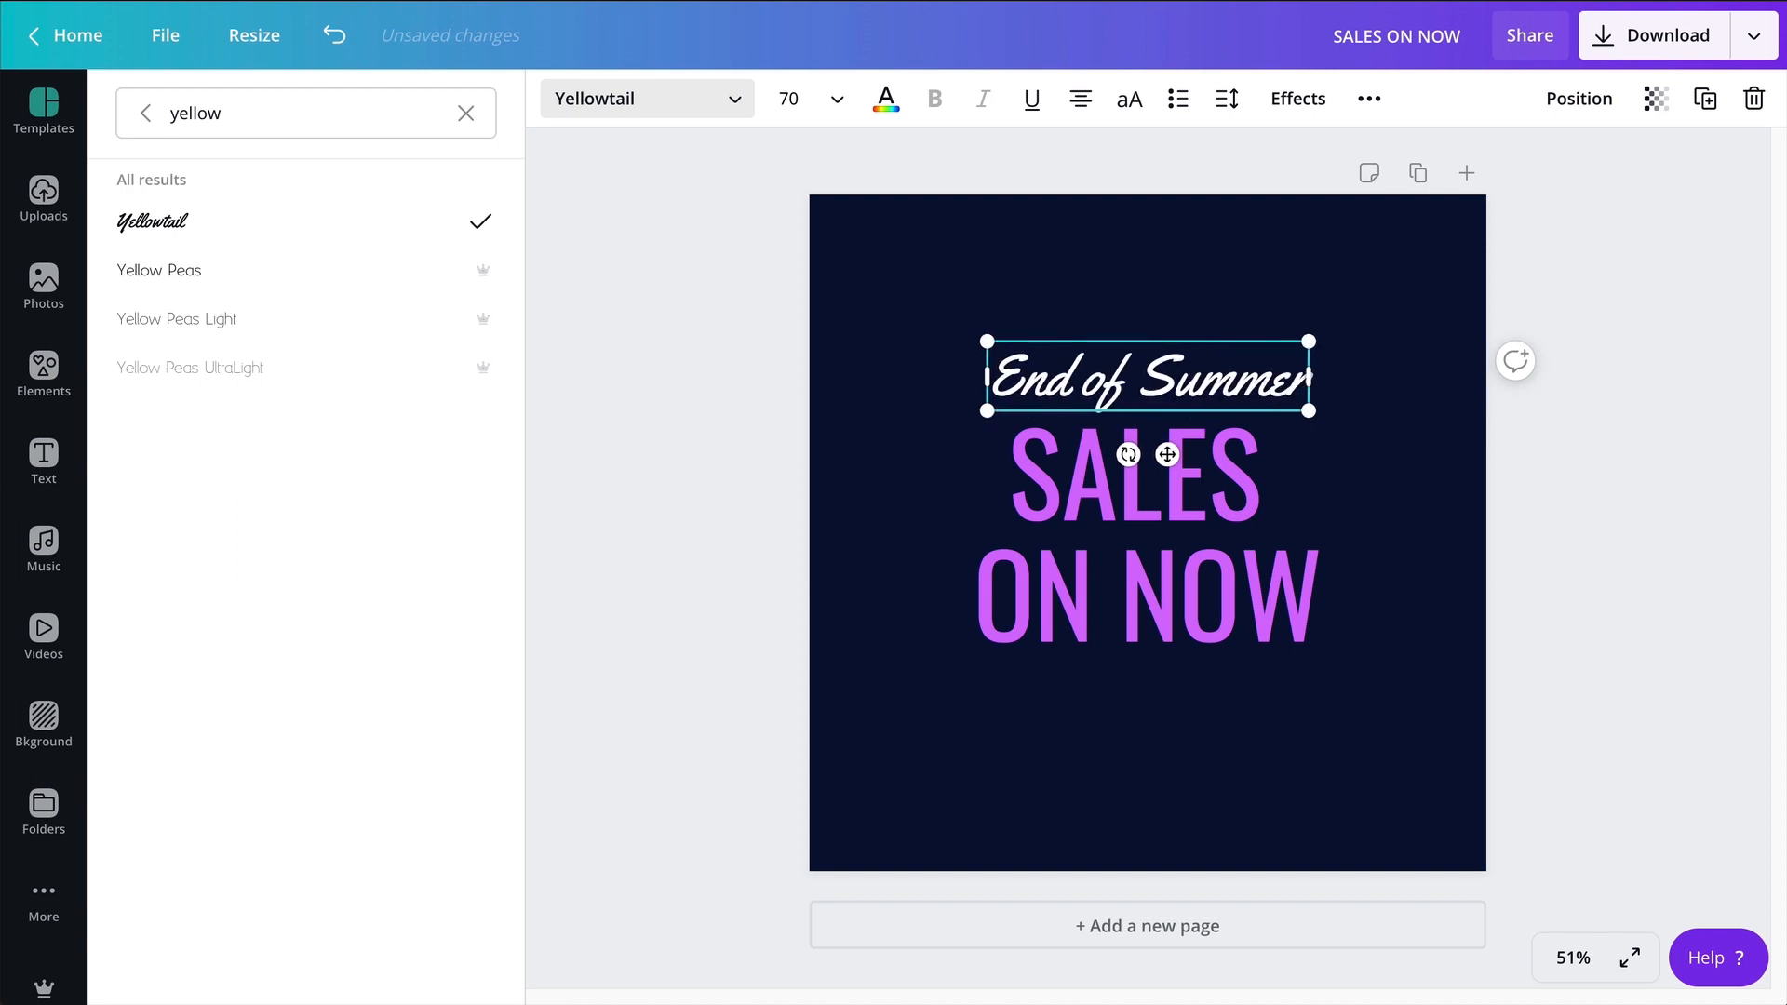
key(Escape)
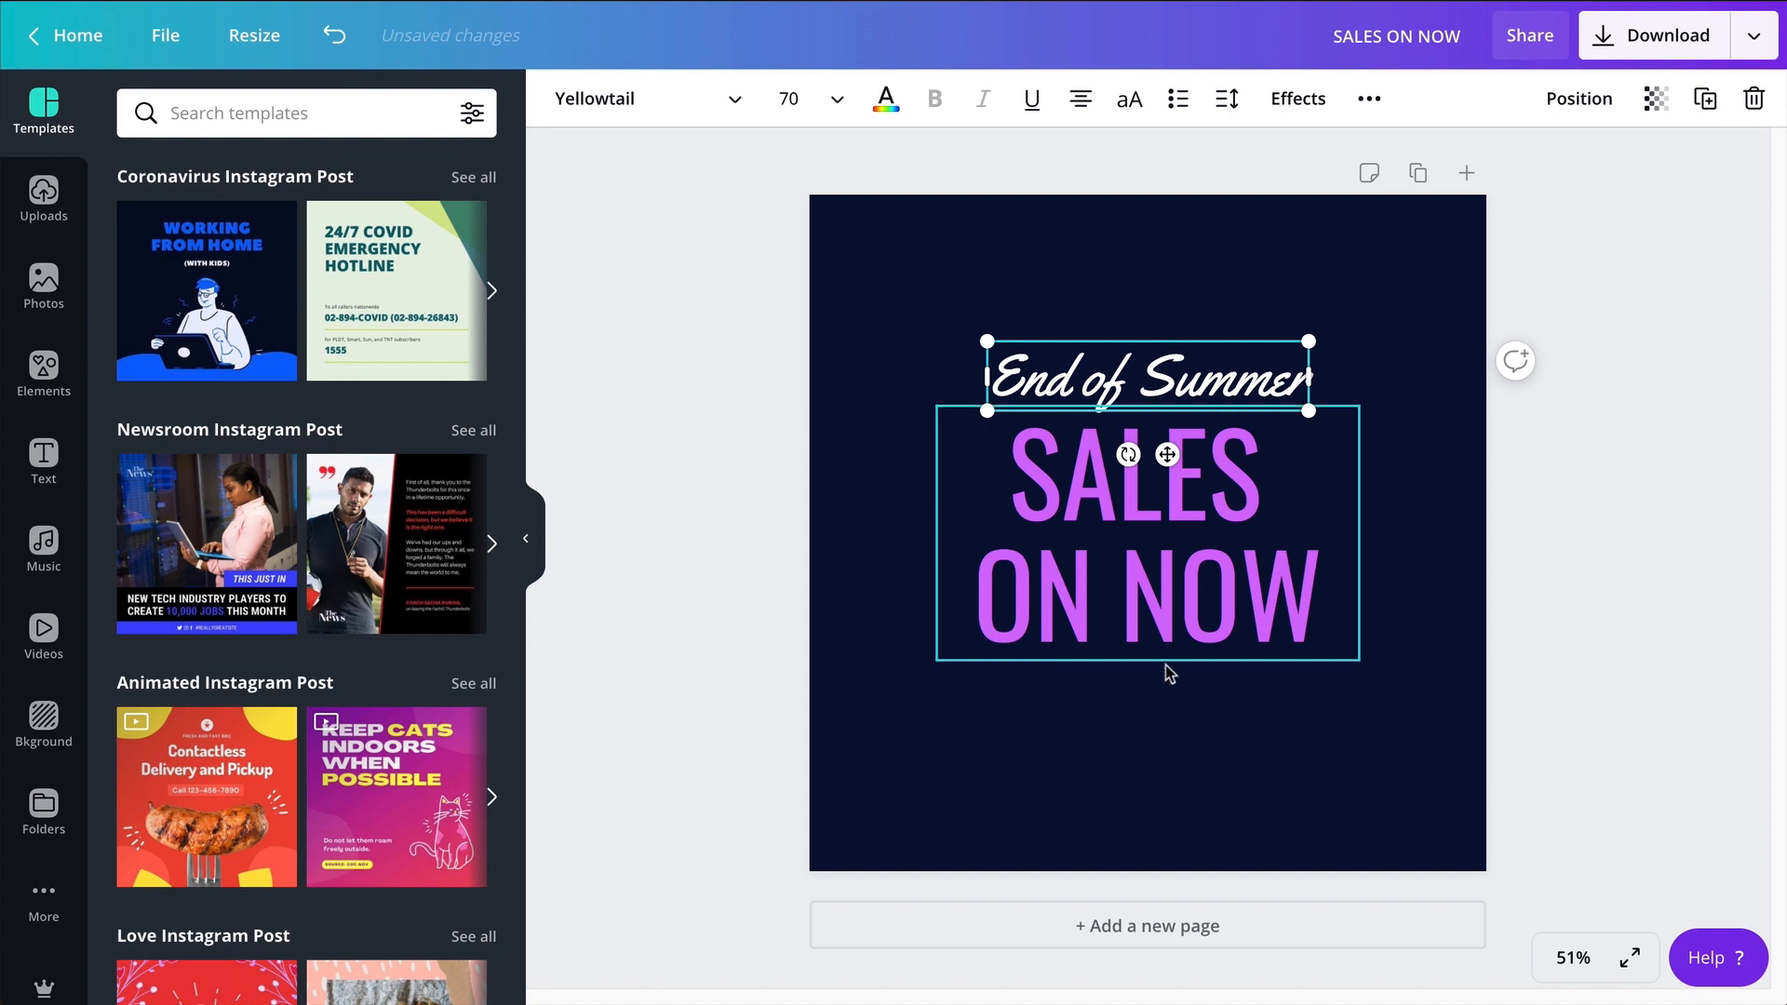
Nudge "End of Summer" slightly upward and color it with the mint green from the Neon Effect Tutorial palette
drag(1154, 373, 1154, 366)
click(886, 99)
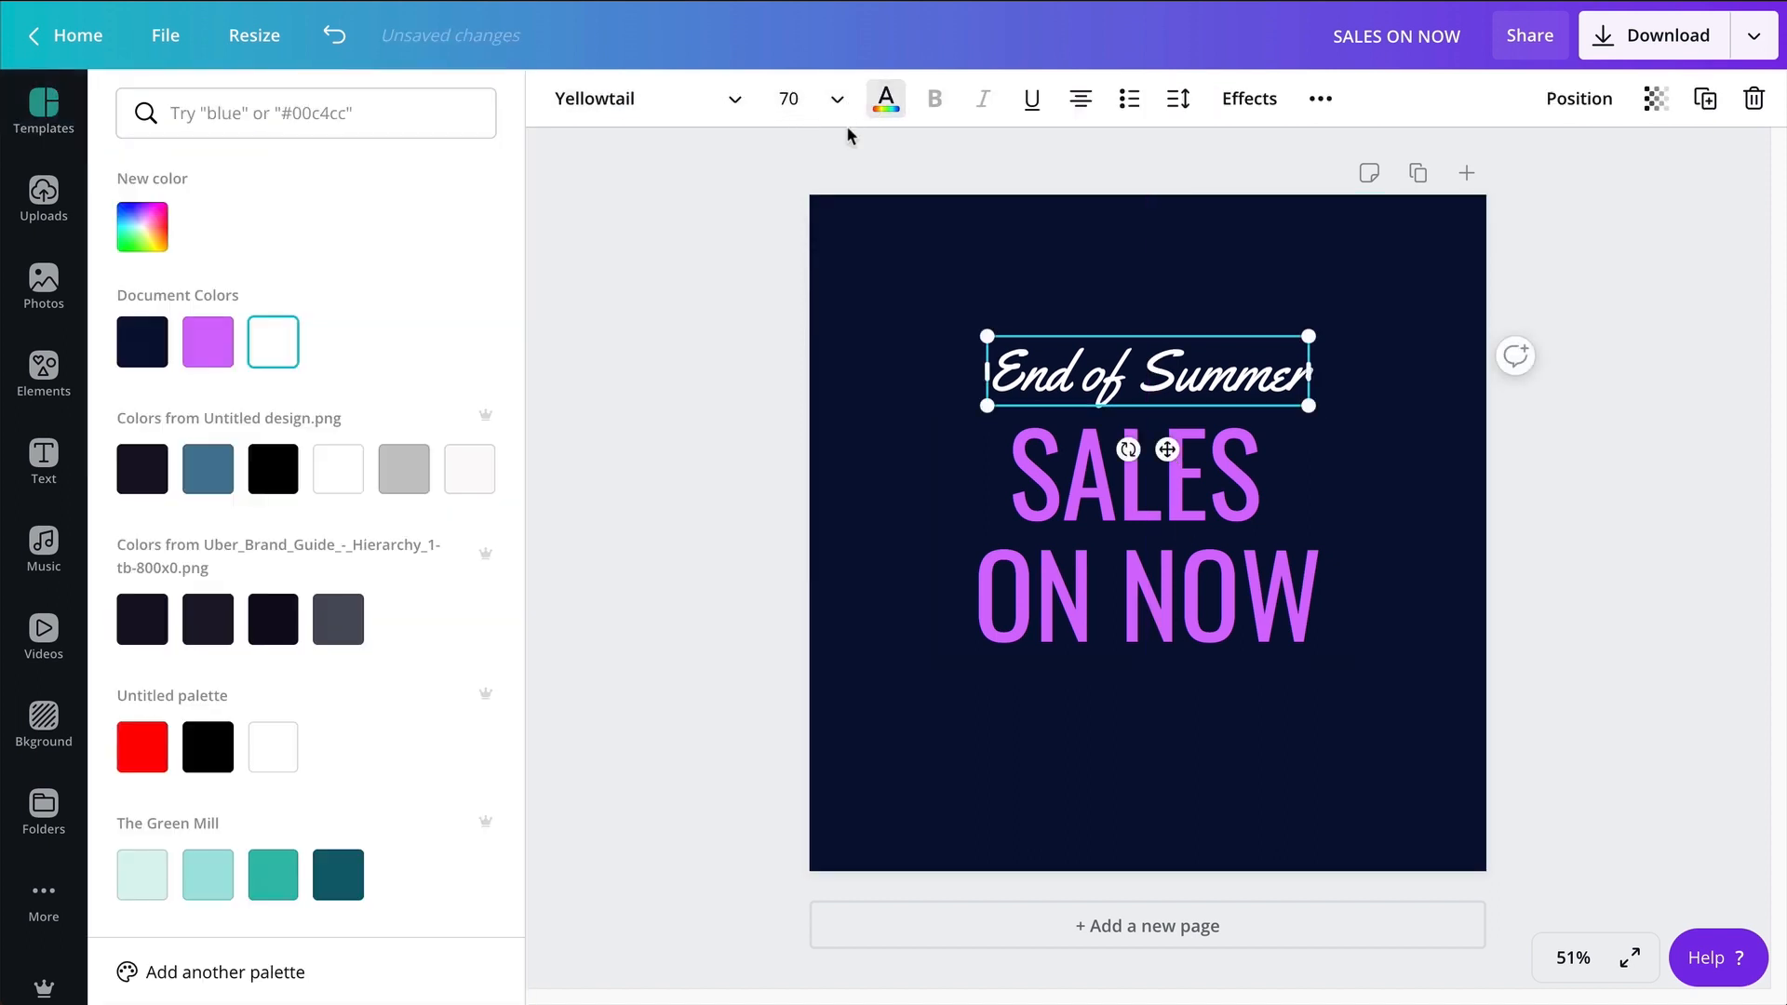
scroll(229, 610, down, 5)
click(143, 572)
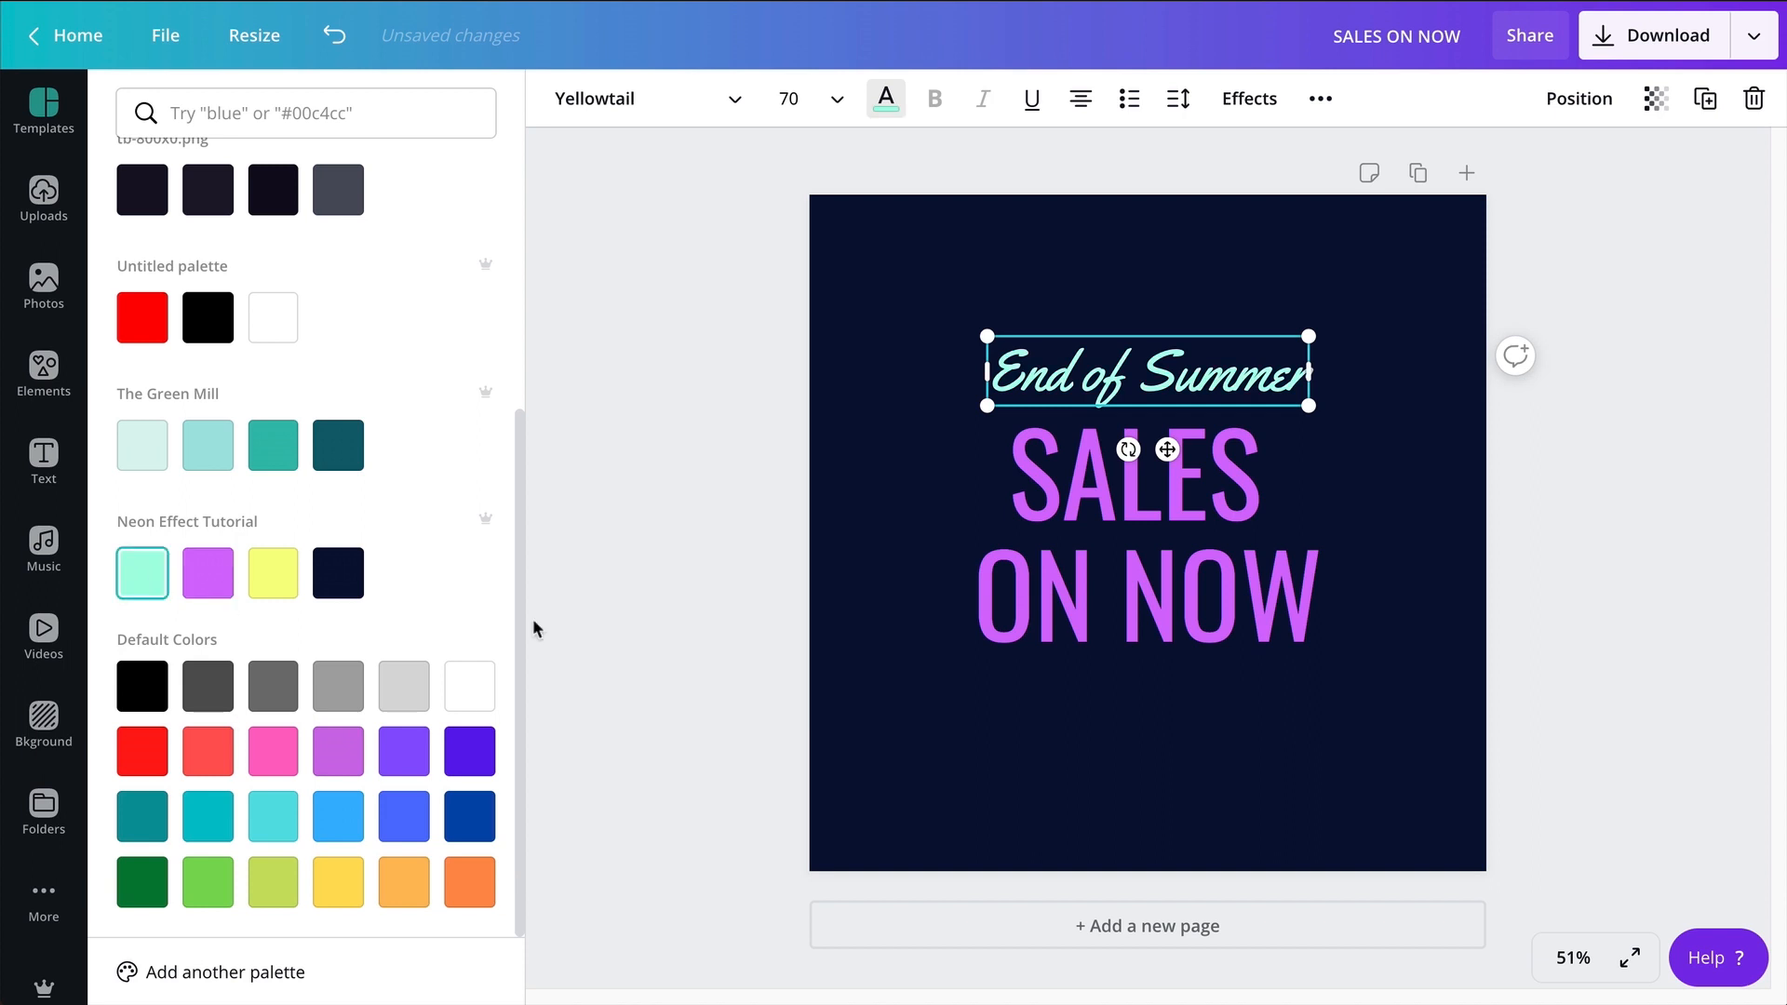
key(Escape)
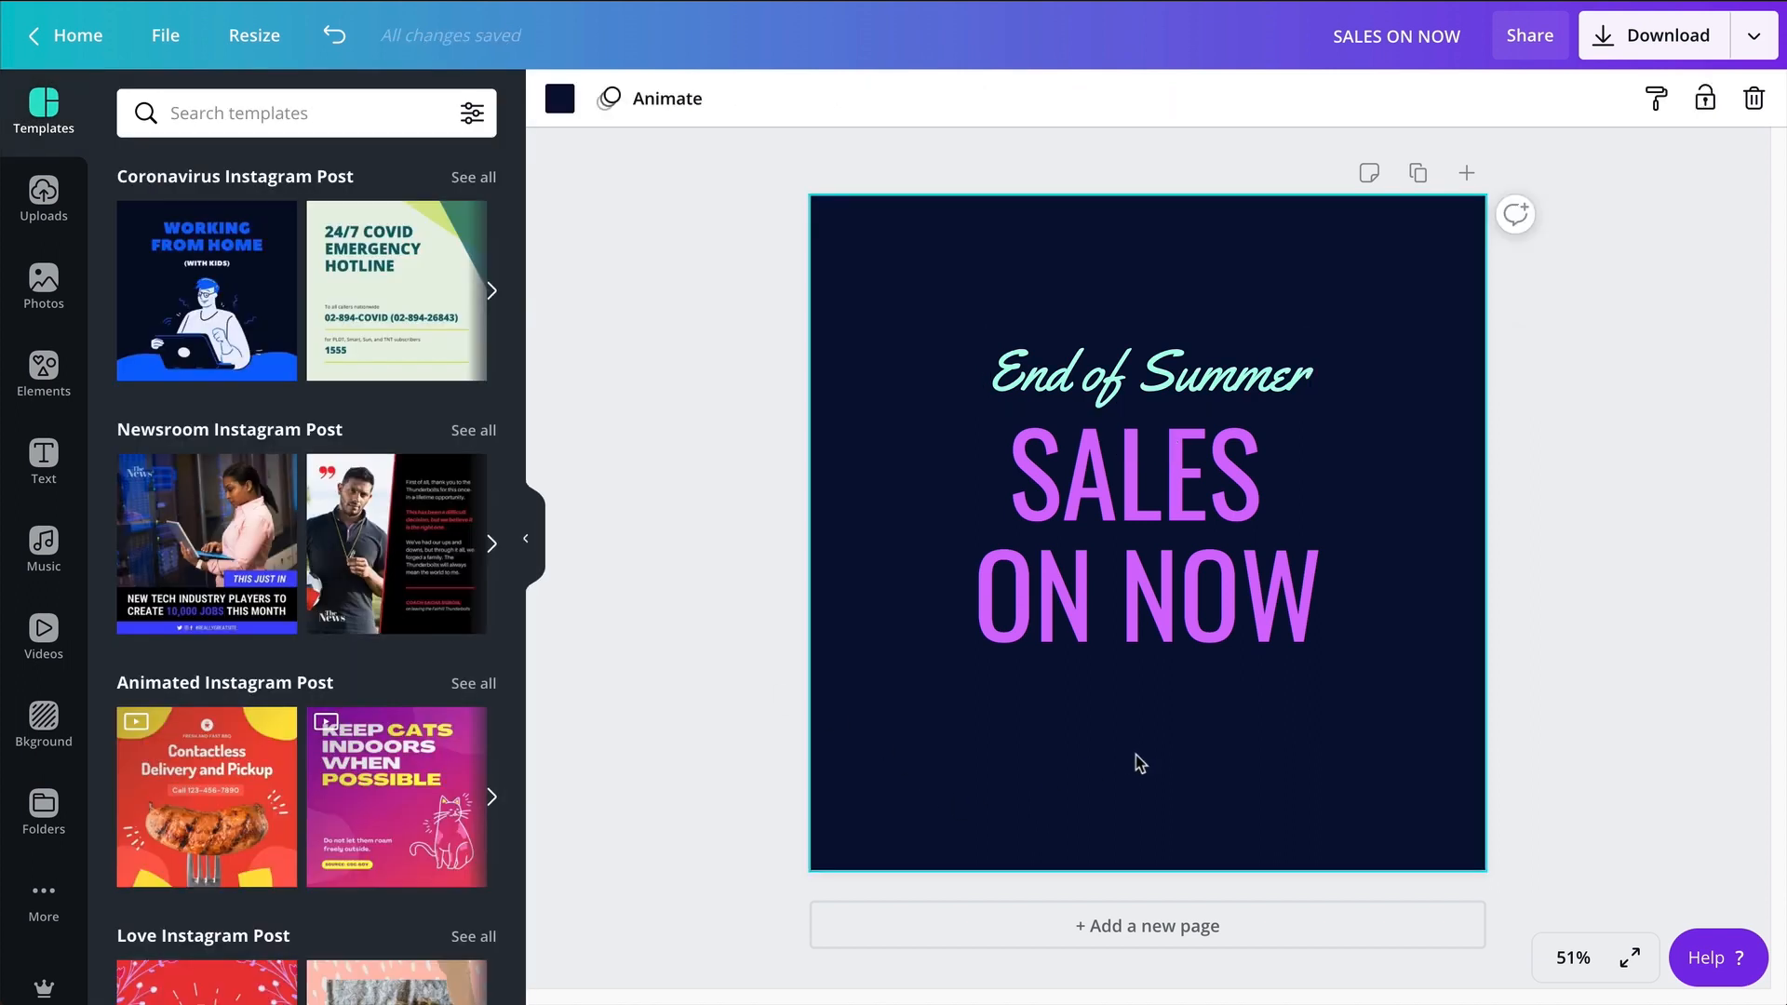
Add a third text box with font size 30 and move it just below the "SALES ON NOW" headline
key(t)
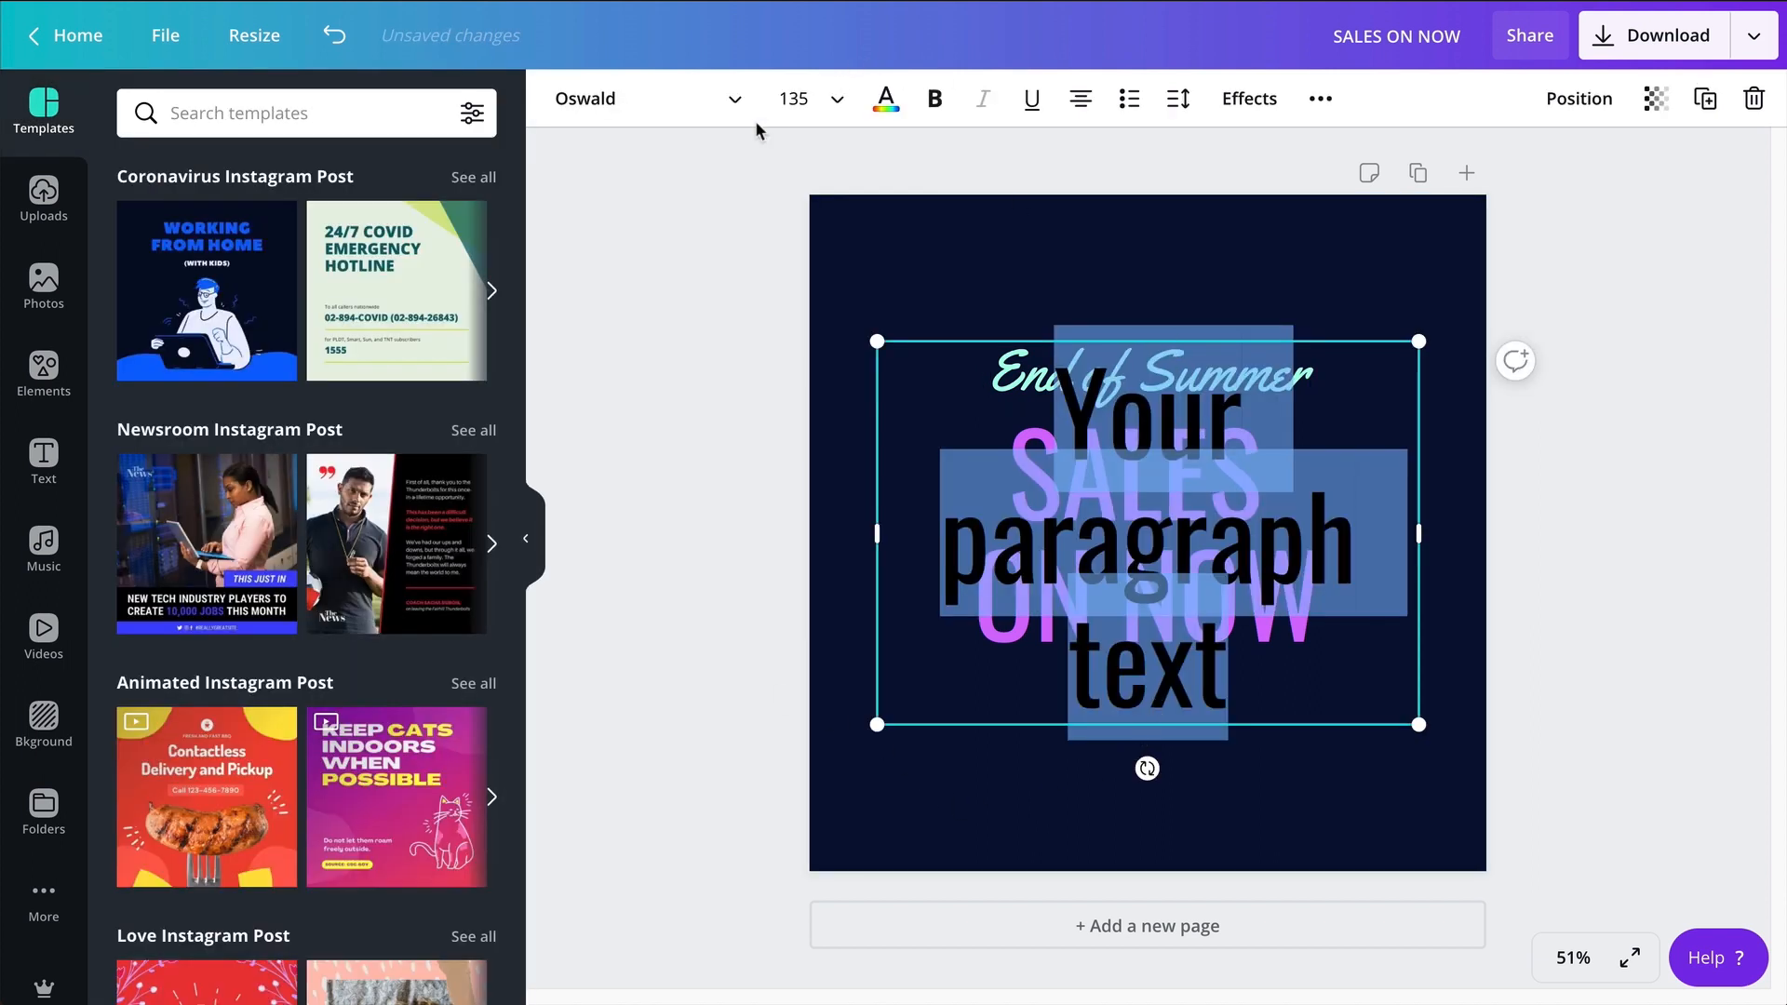
click(787, 101)
text(30)
key(Return)
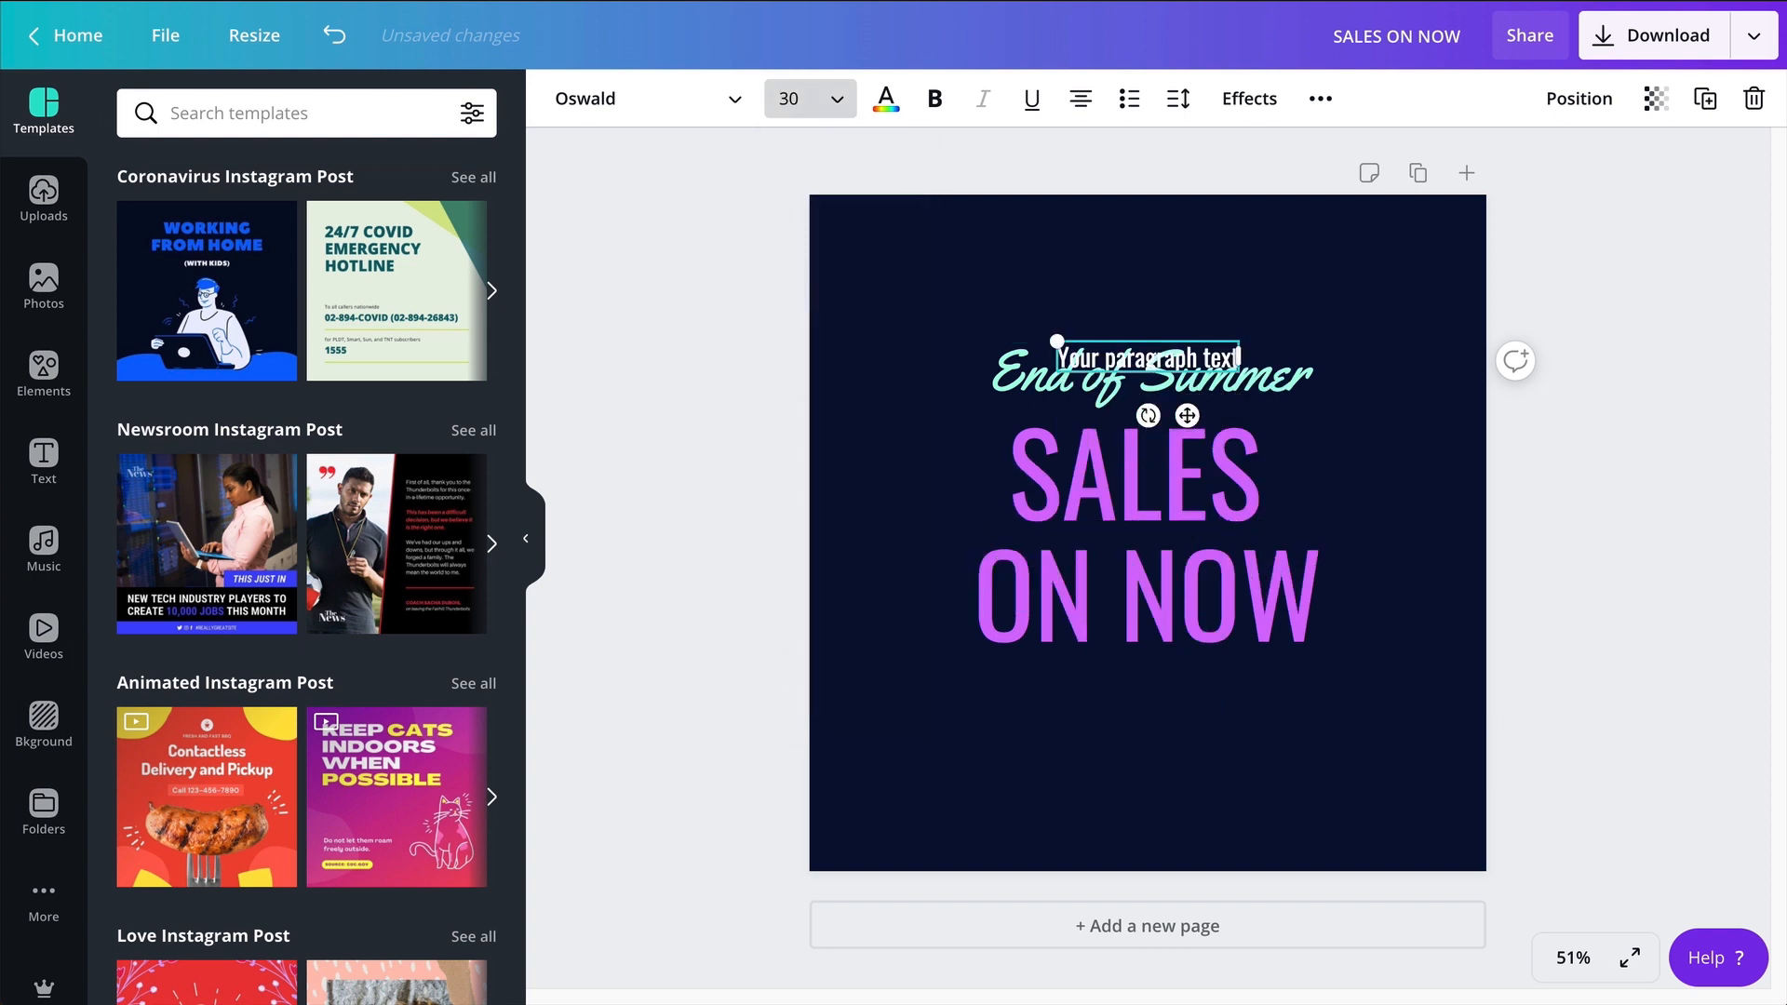
drag(1187, 415, 1188, 767)
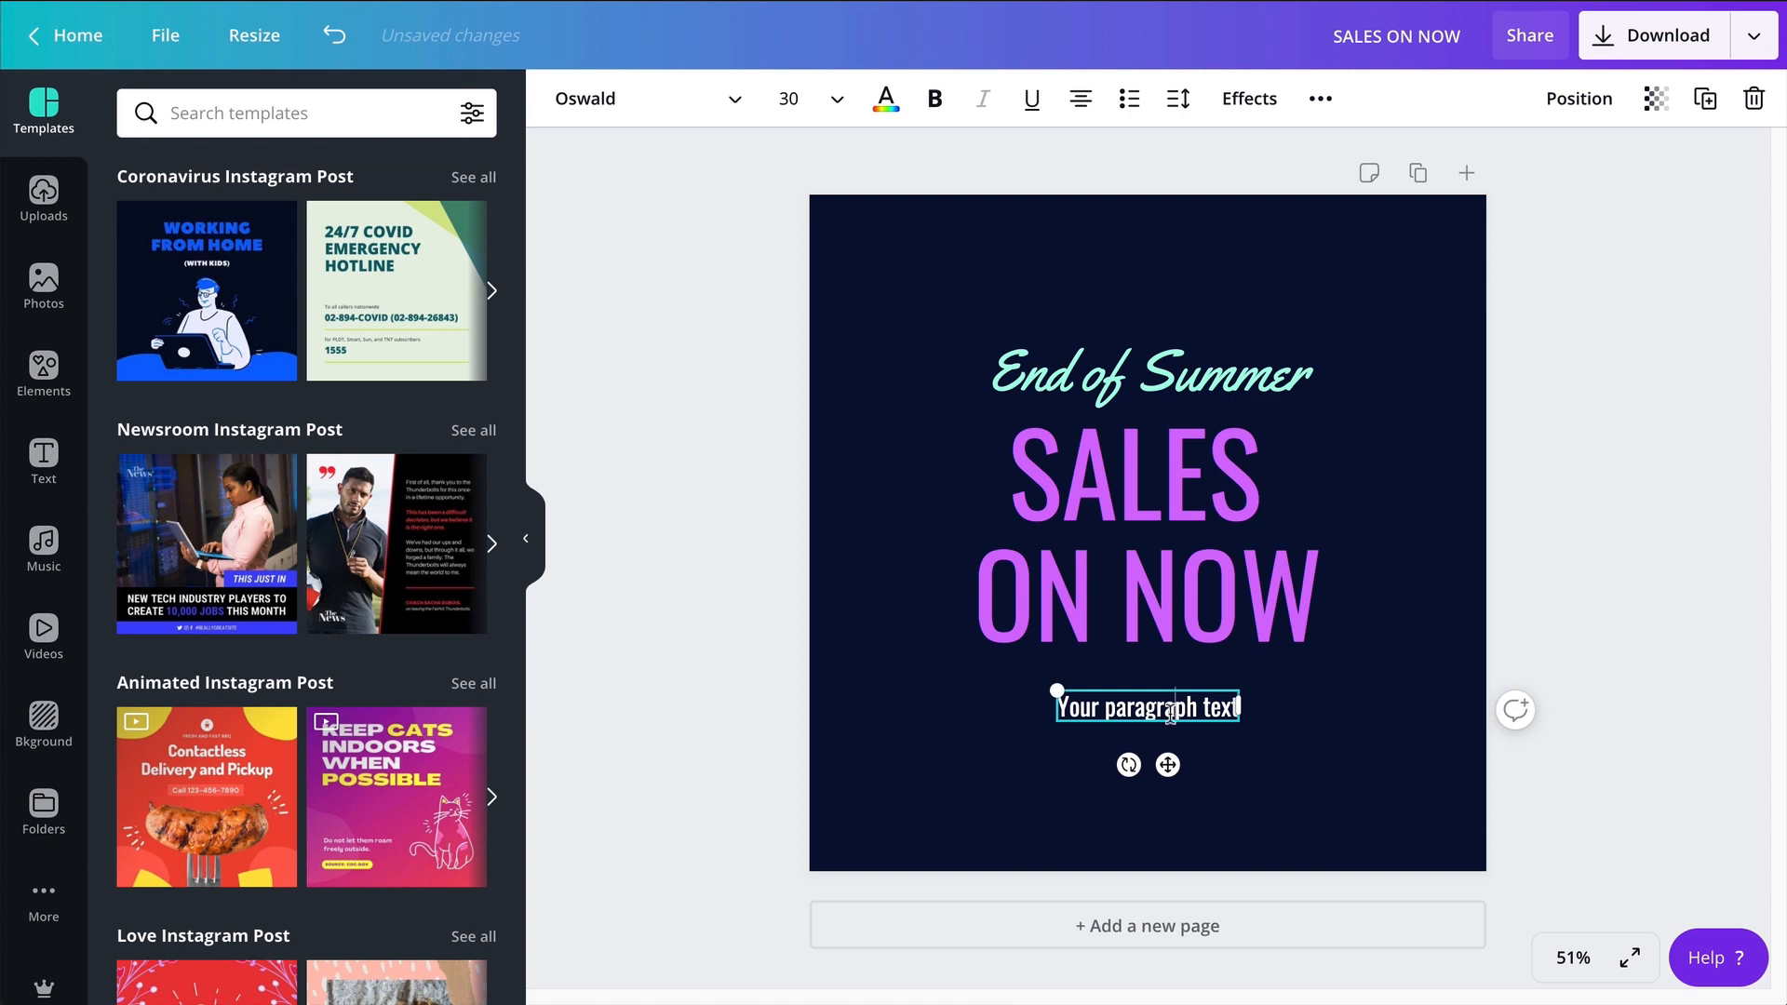
Replace the placeholder text below the headline with "Up to 50% OFF"
double_click(1170, 713)
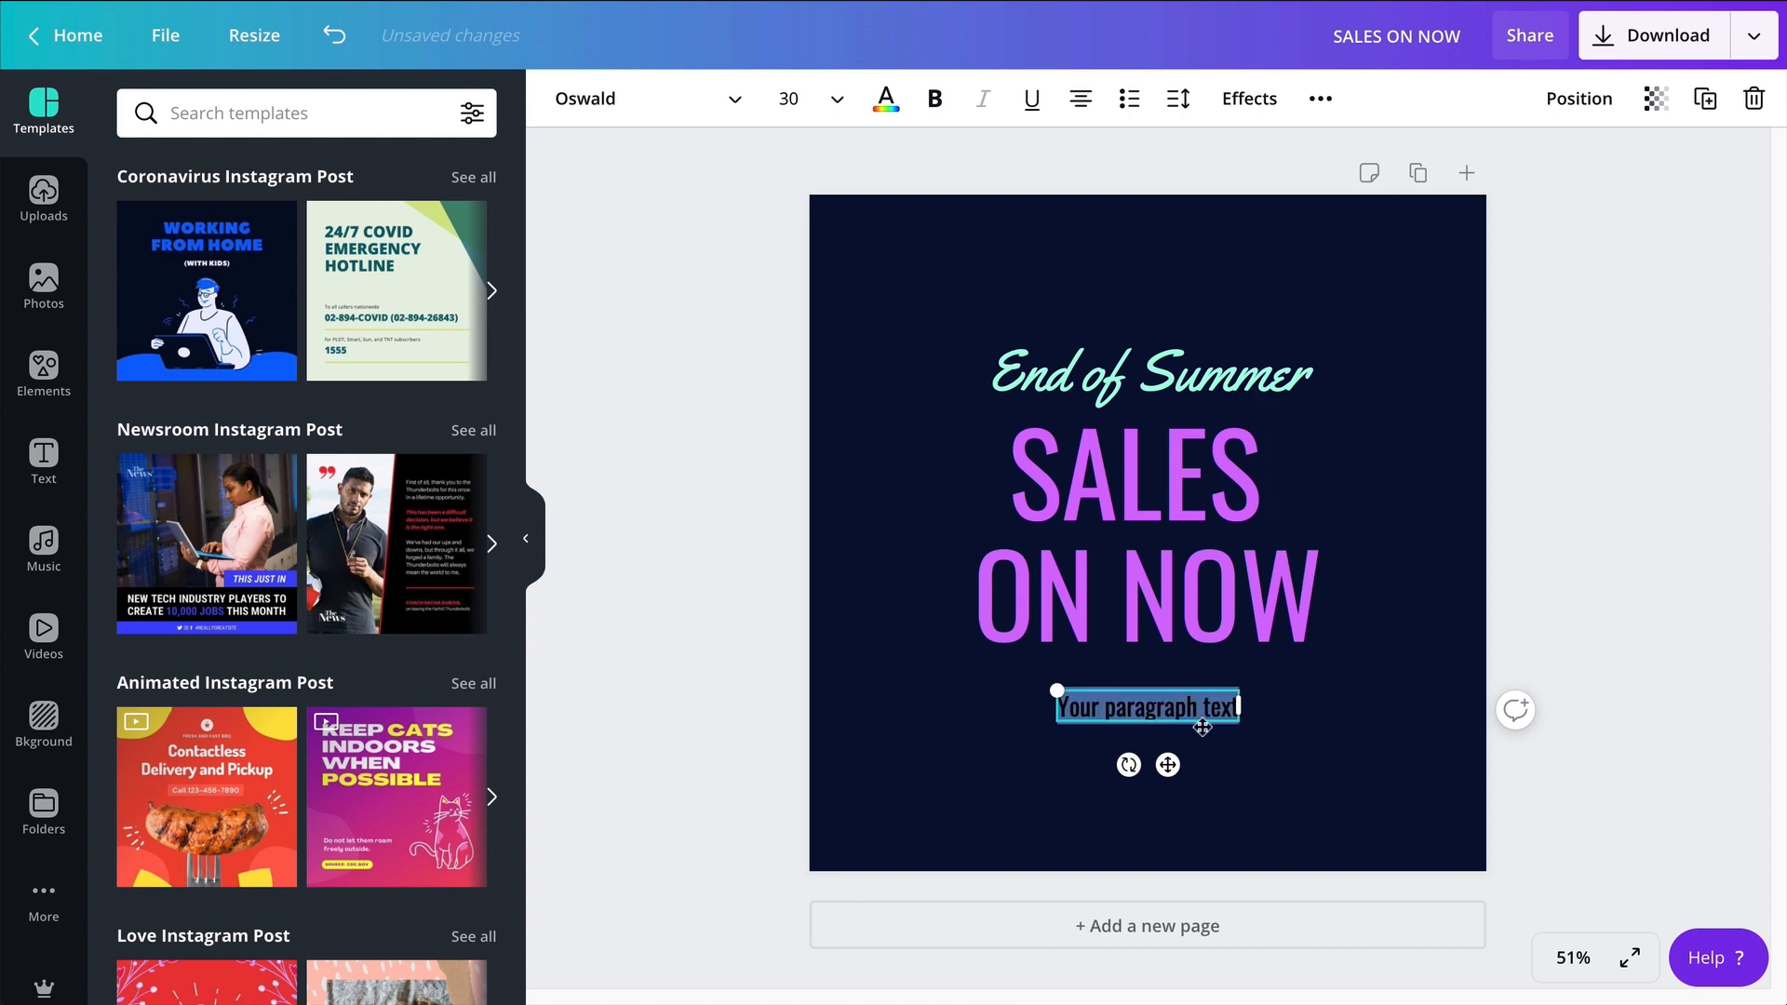
text(Up t)
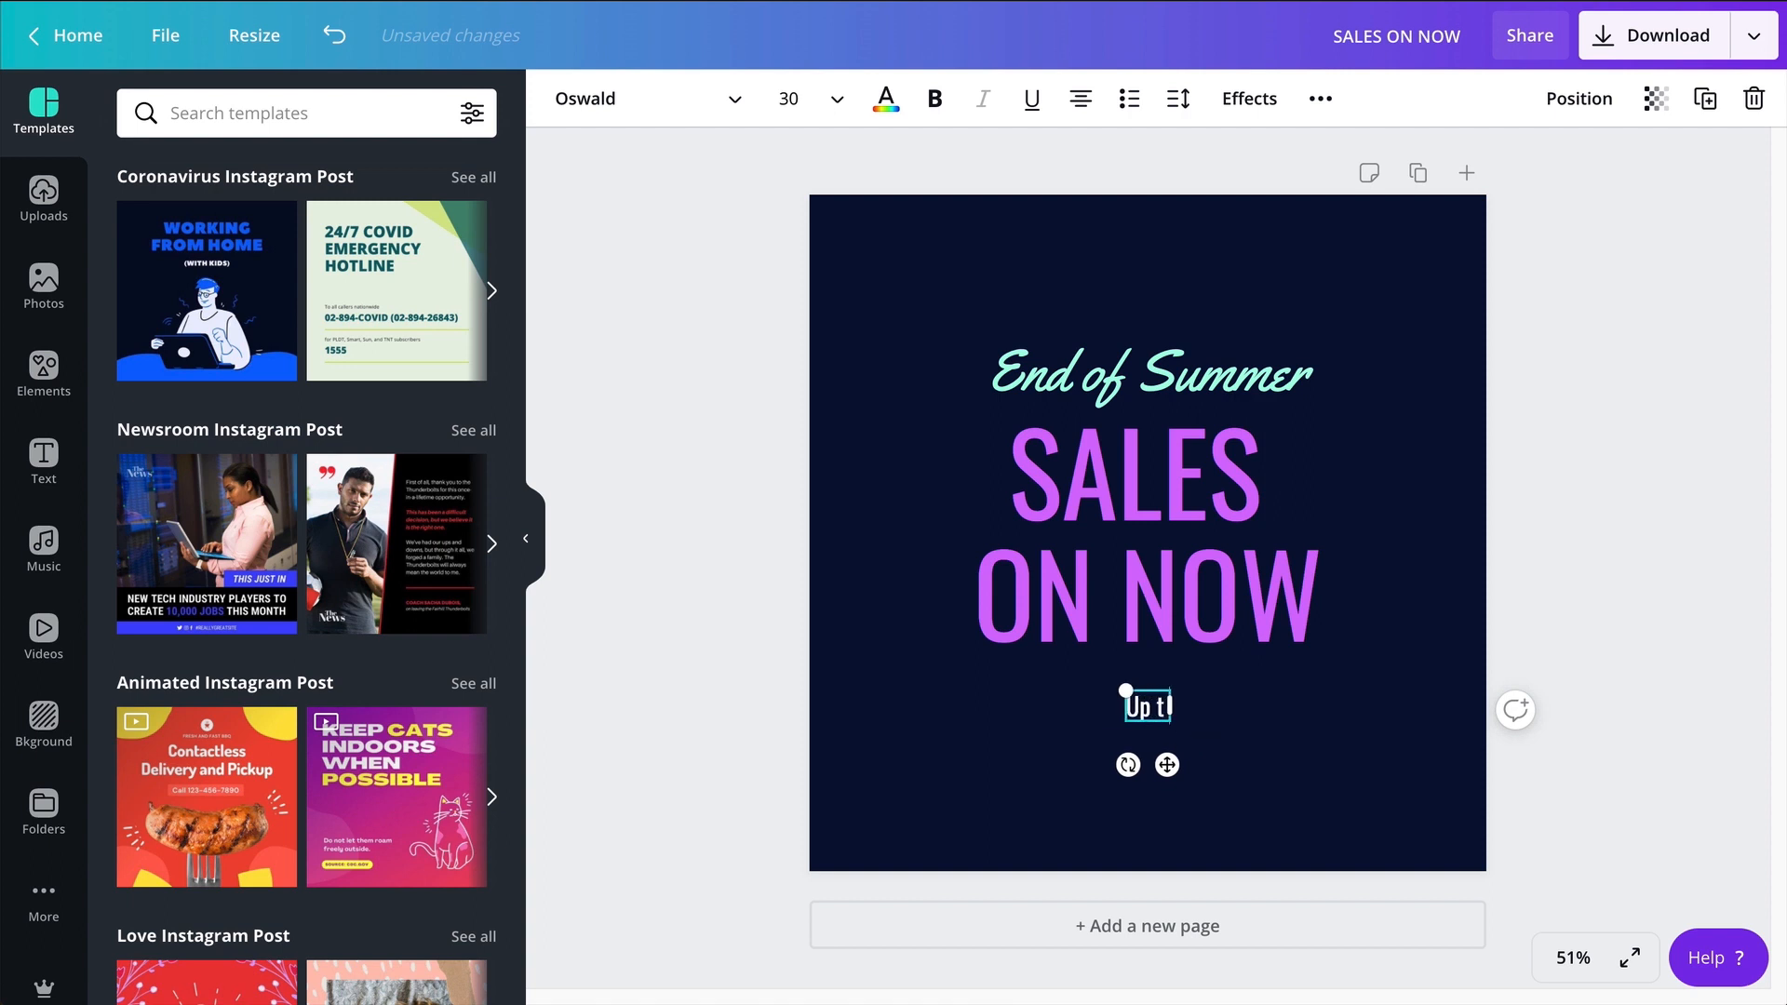
text(o 50% OFF)
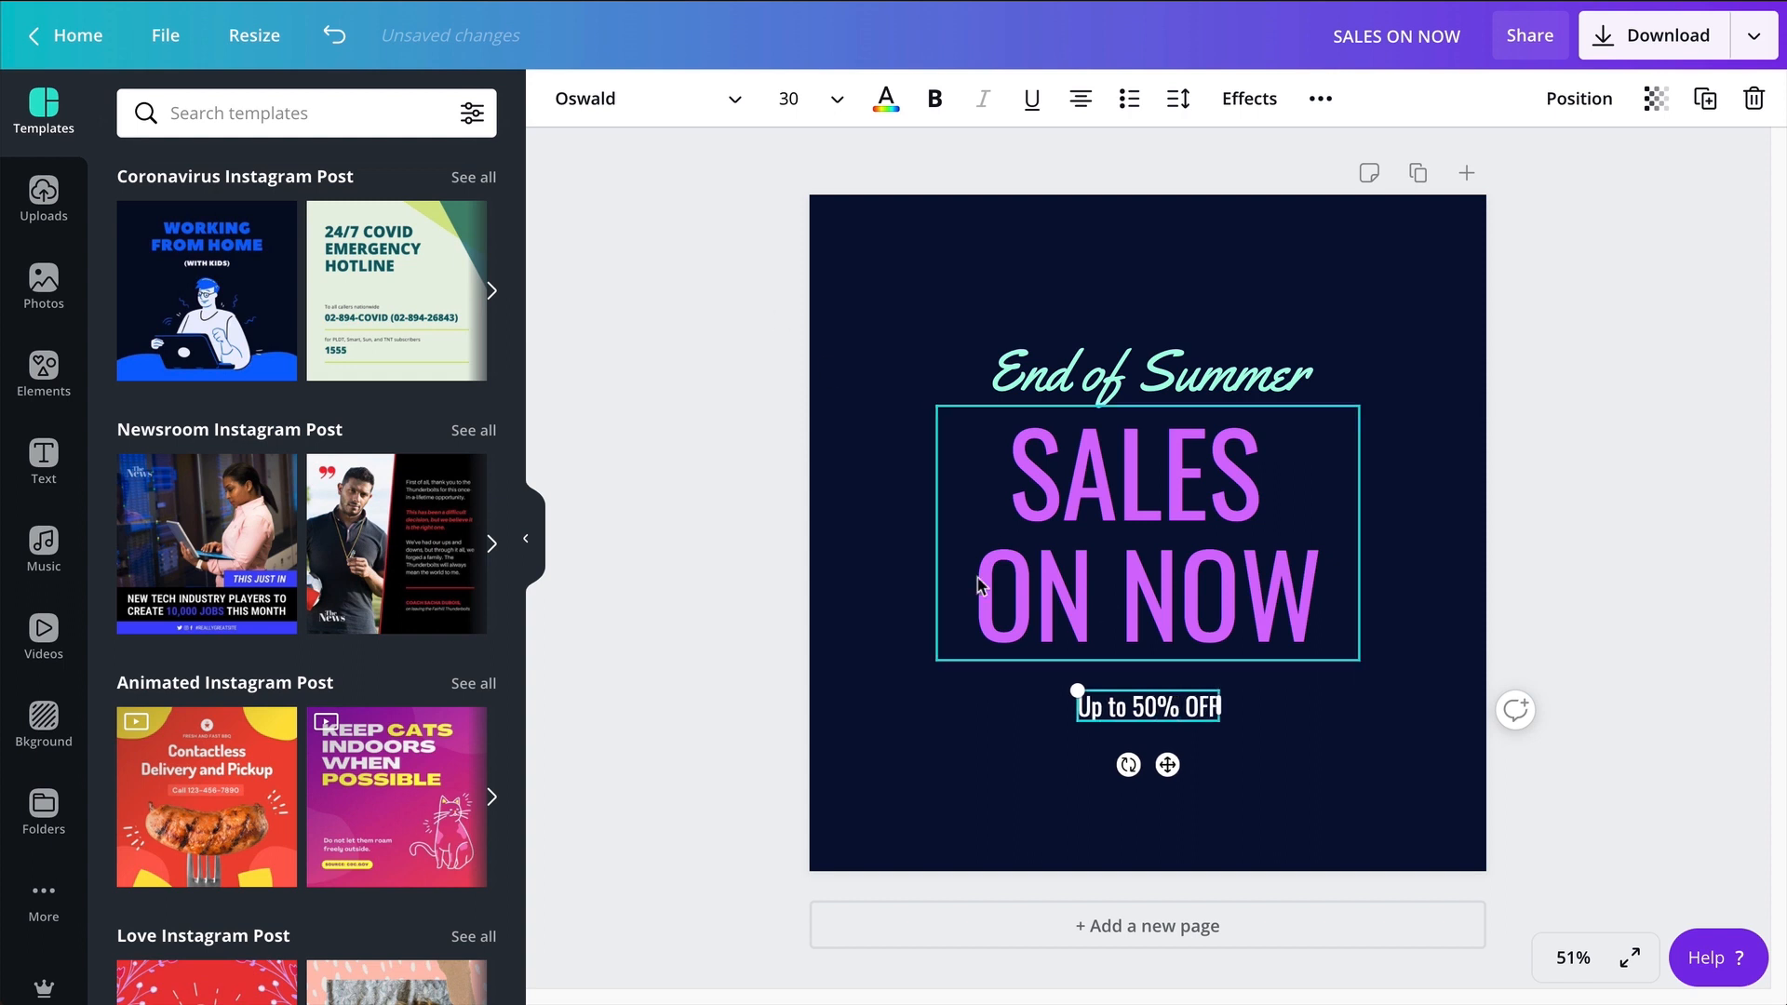
Change the font of the "Up to 50% OFF" text to Montserrat Classic
key(ctrl+a)
click(610, 107)
click(339, 120)
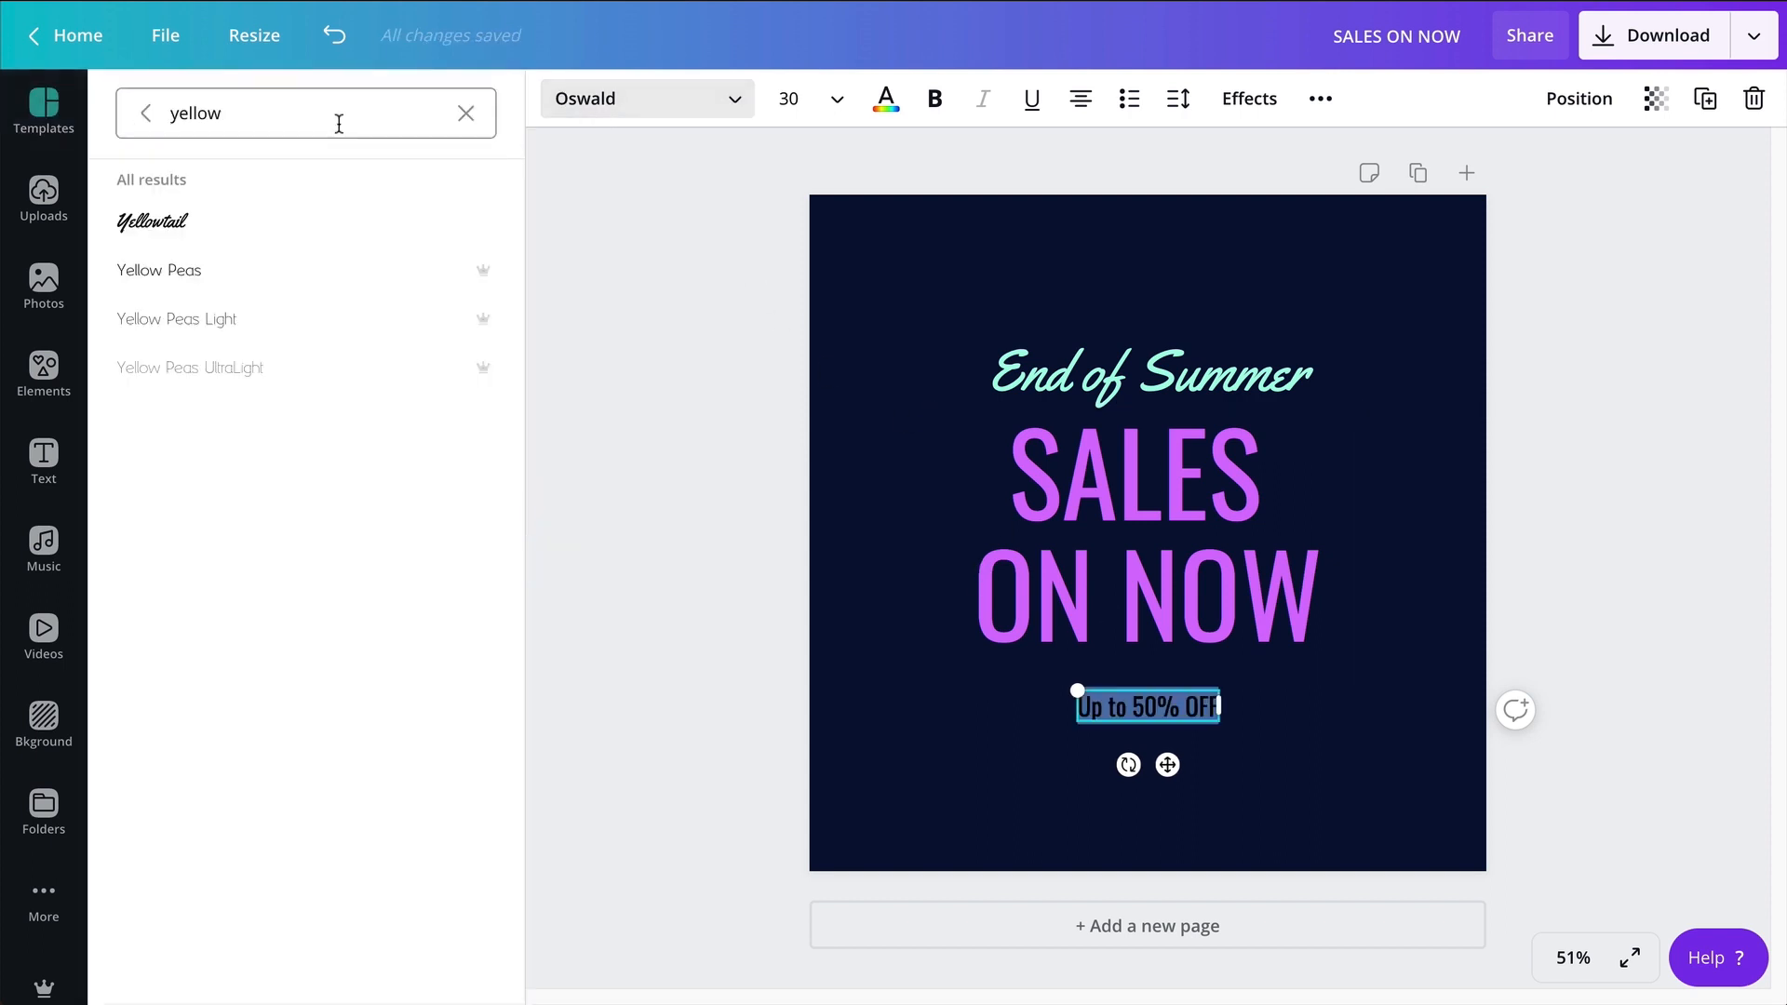
key(ctrl+a)
text(m)
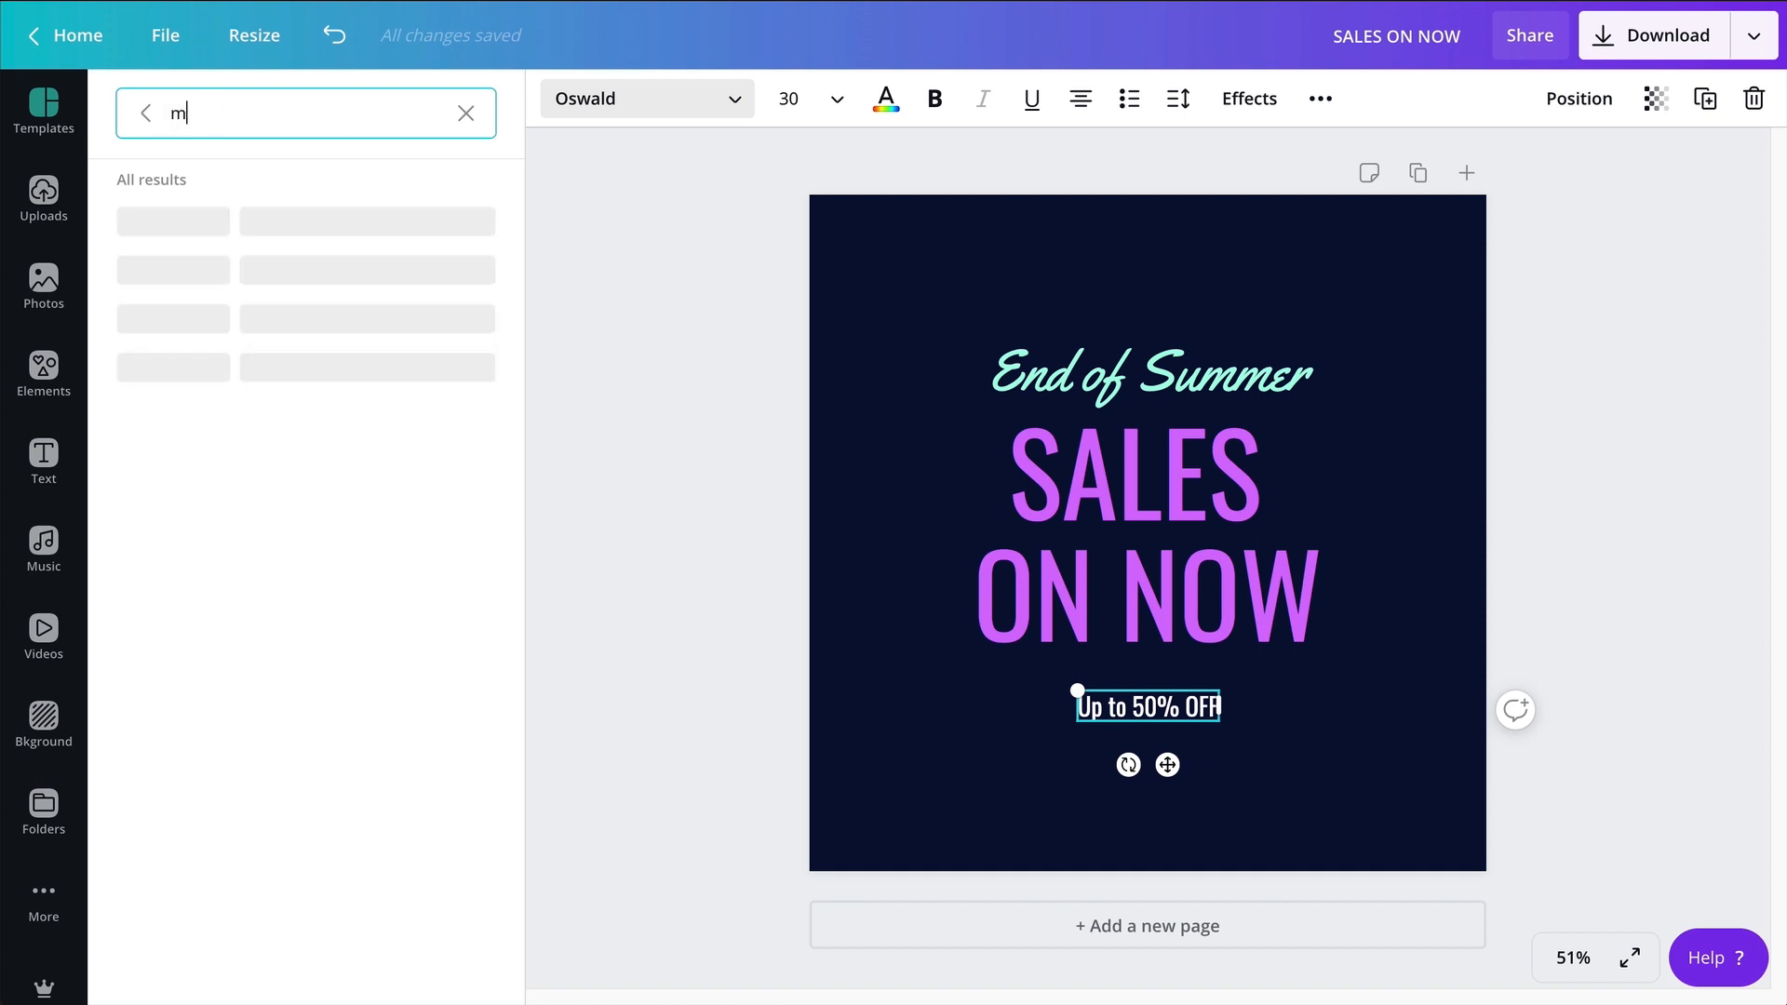
text(ontse)
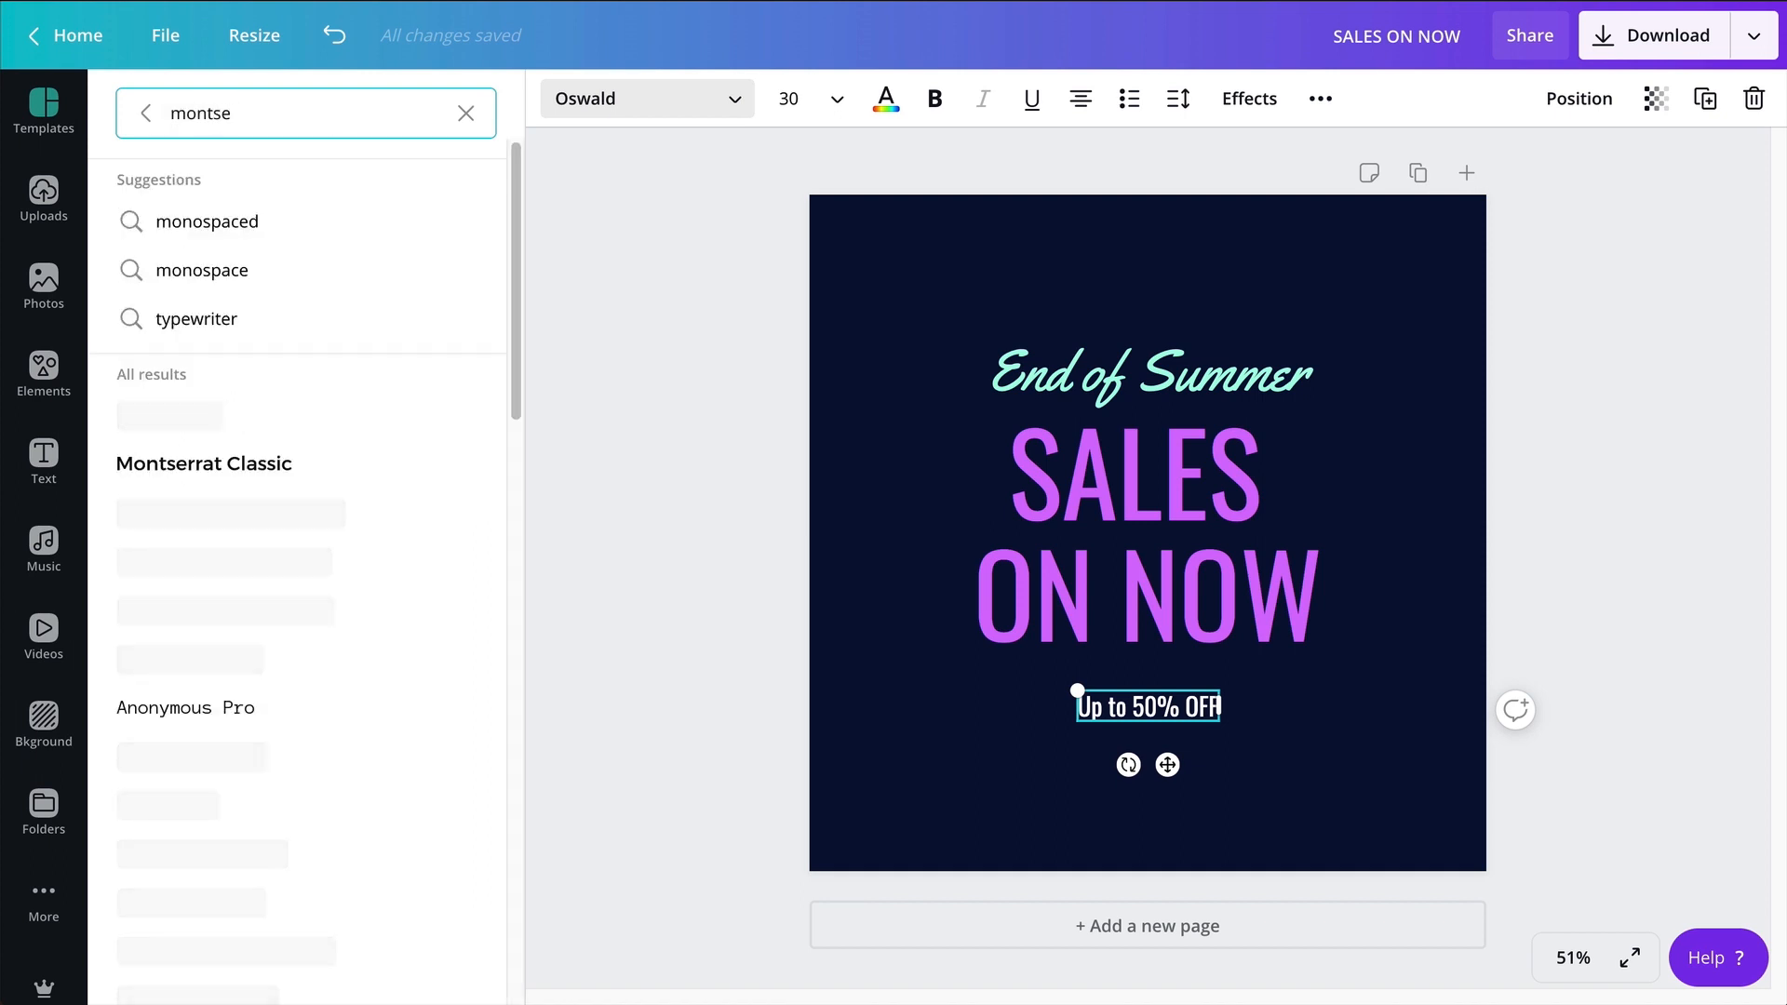
click(270, 466)
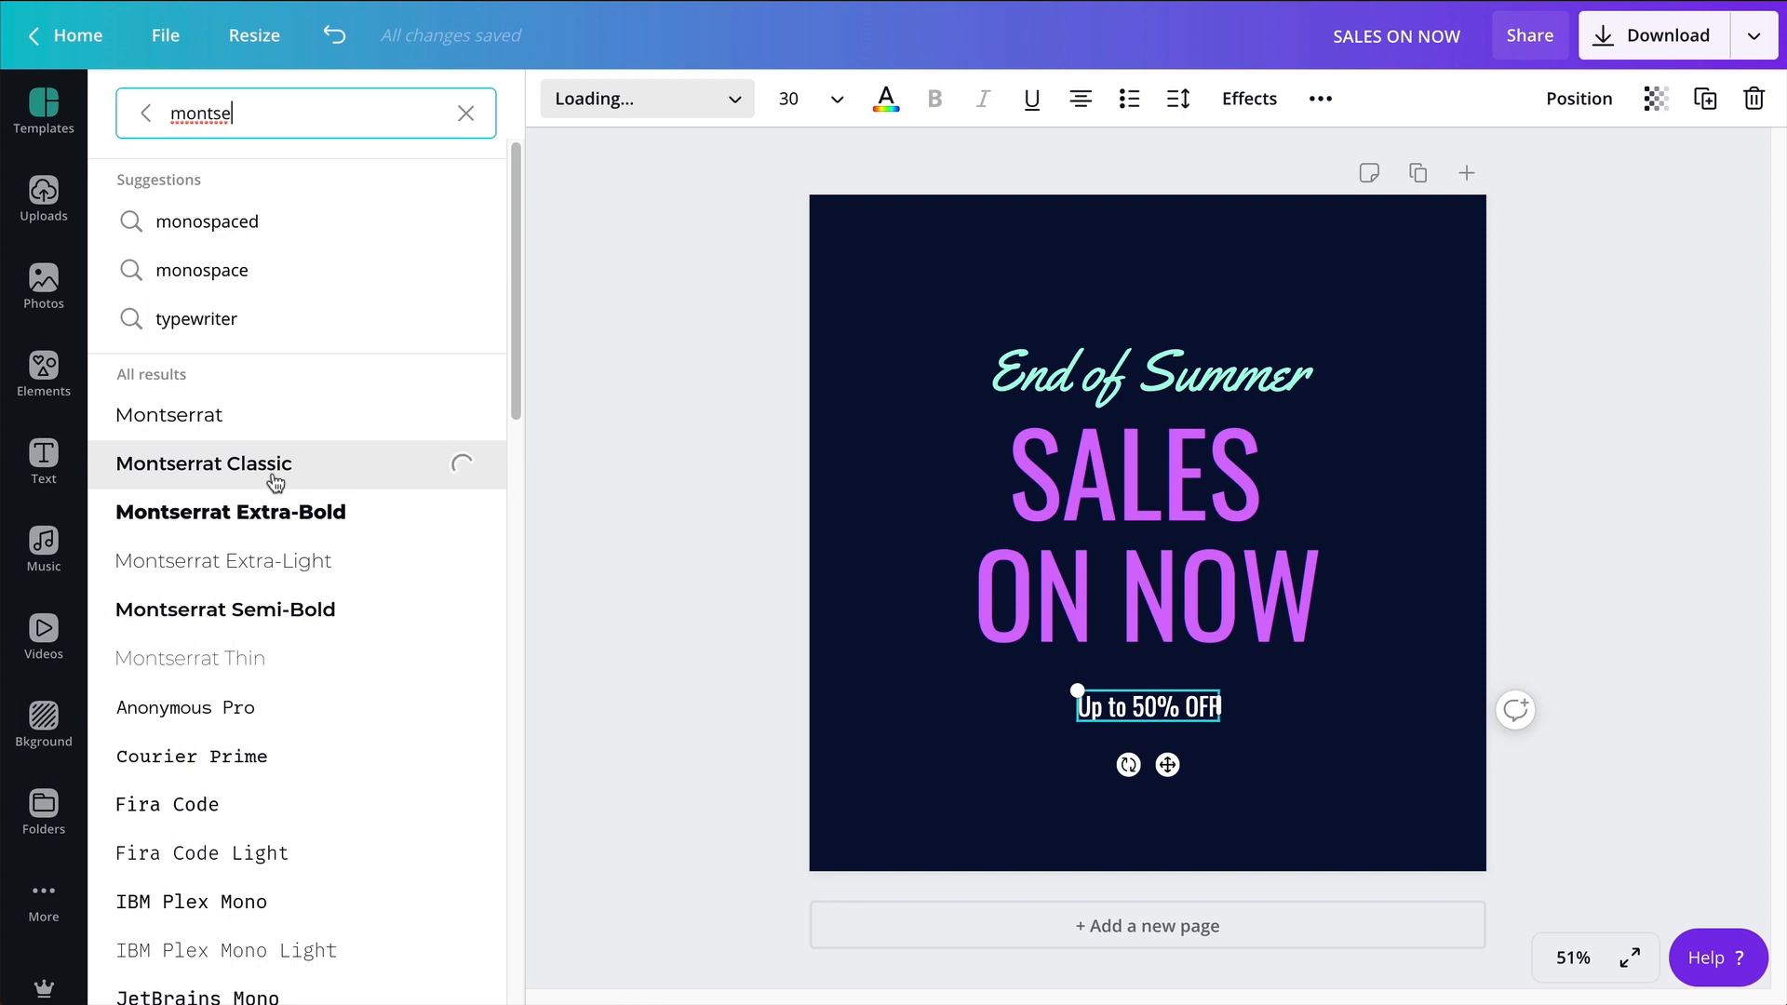
Color the "Up to 50% OFF" text with the yellow from the Neon Effect Tutorial palette and deselect it
click(882, 100)
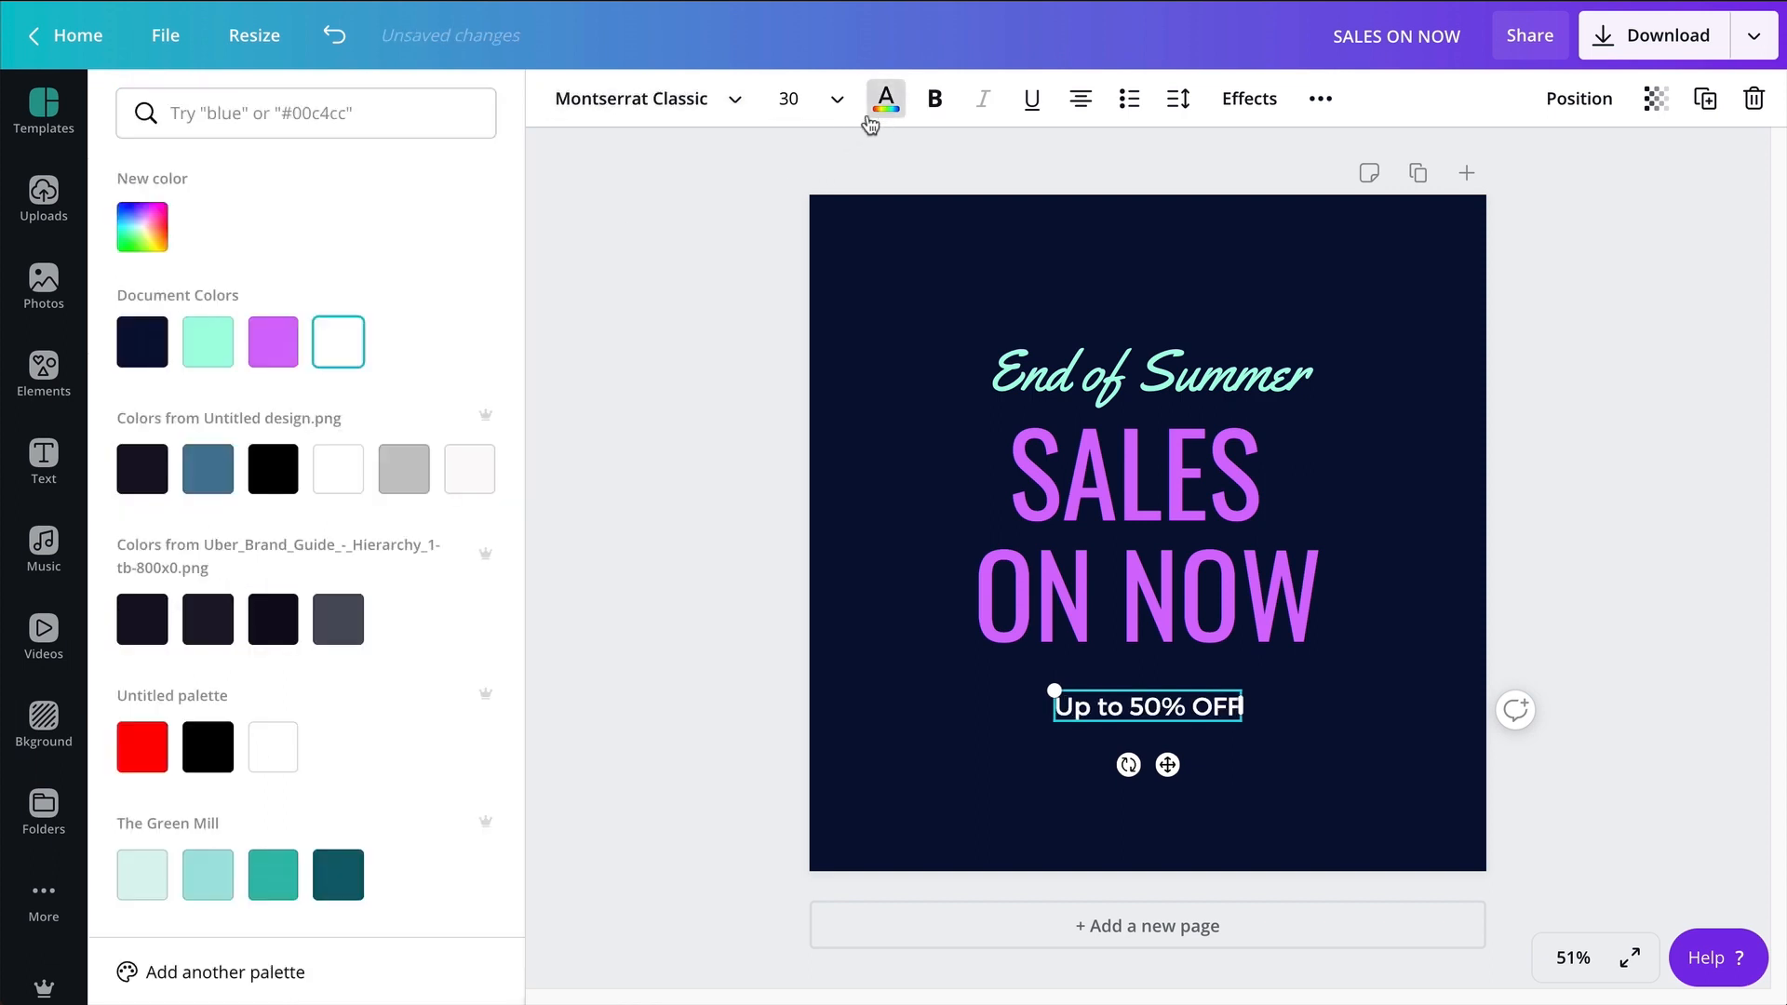
scroll(237, 726, down, 4)
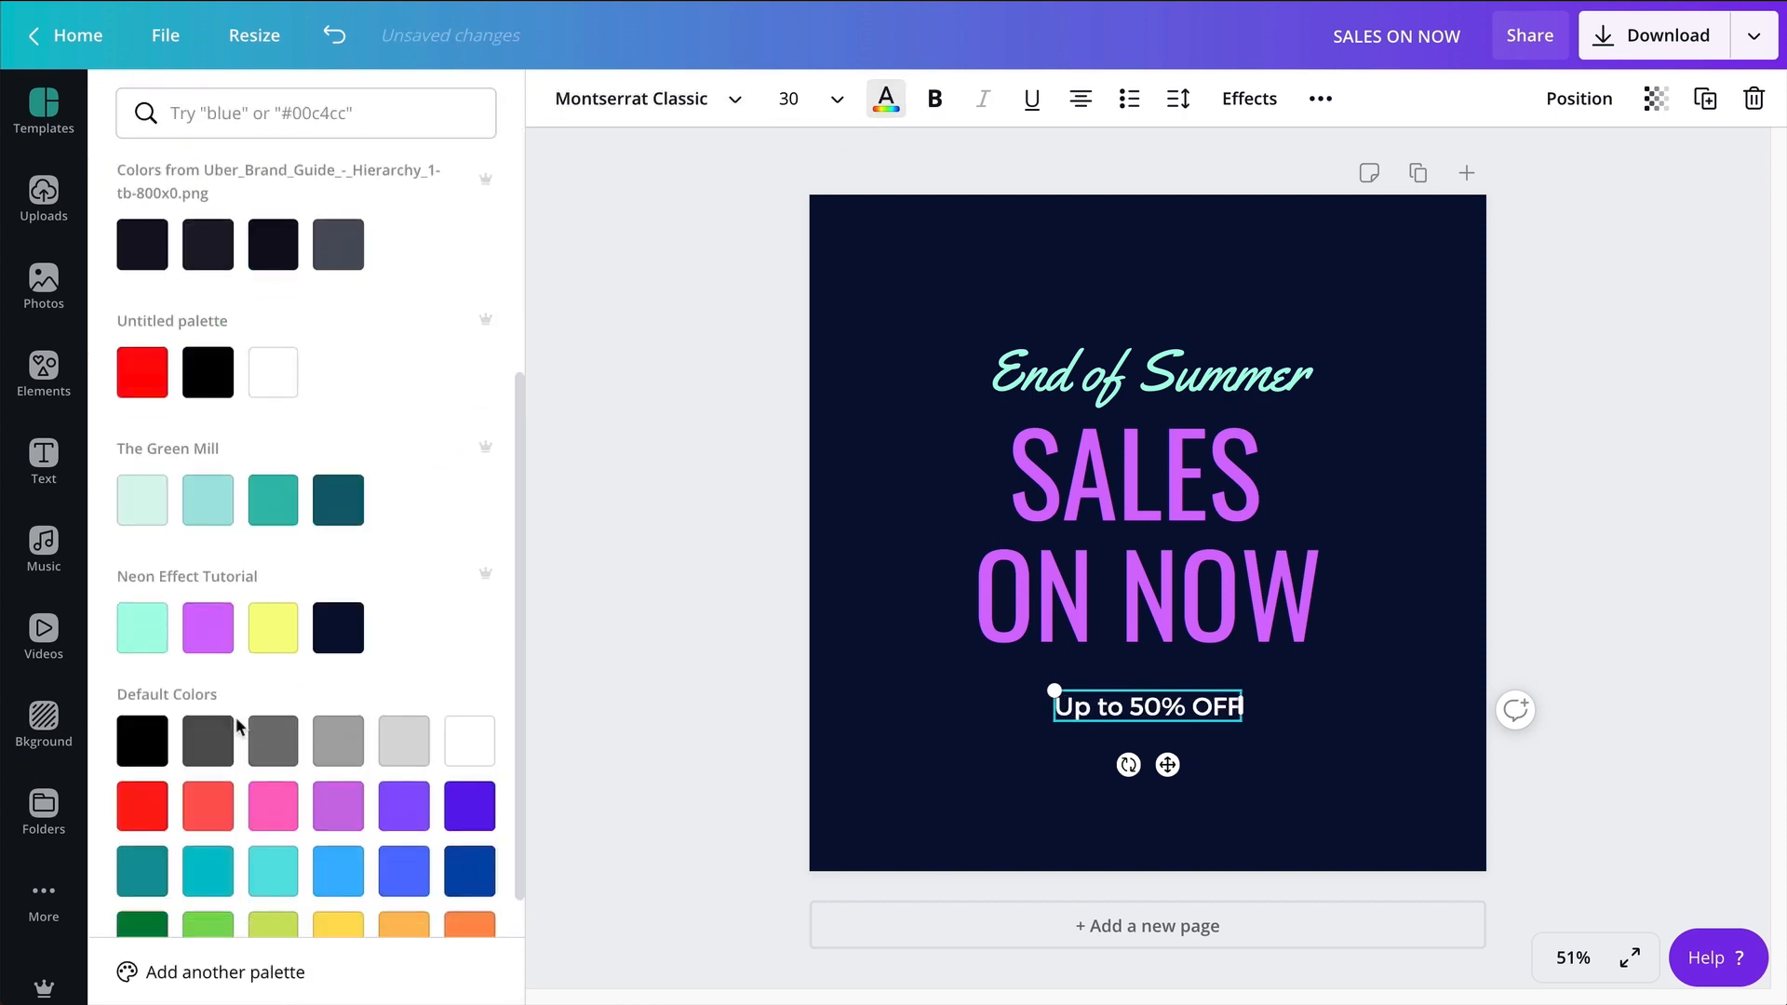
click(276, 661)
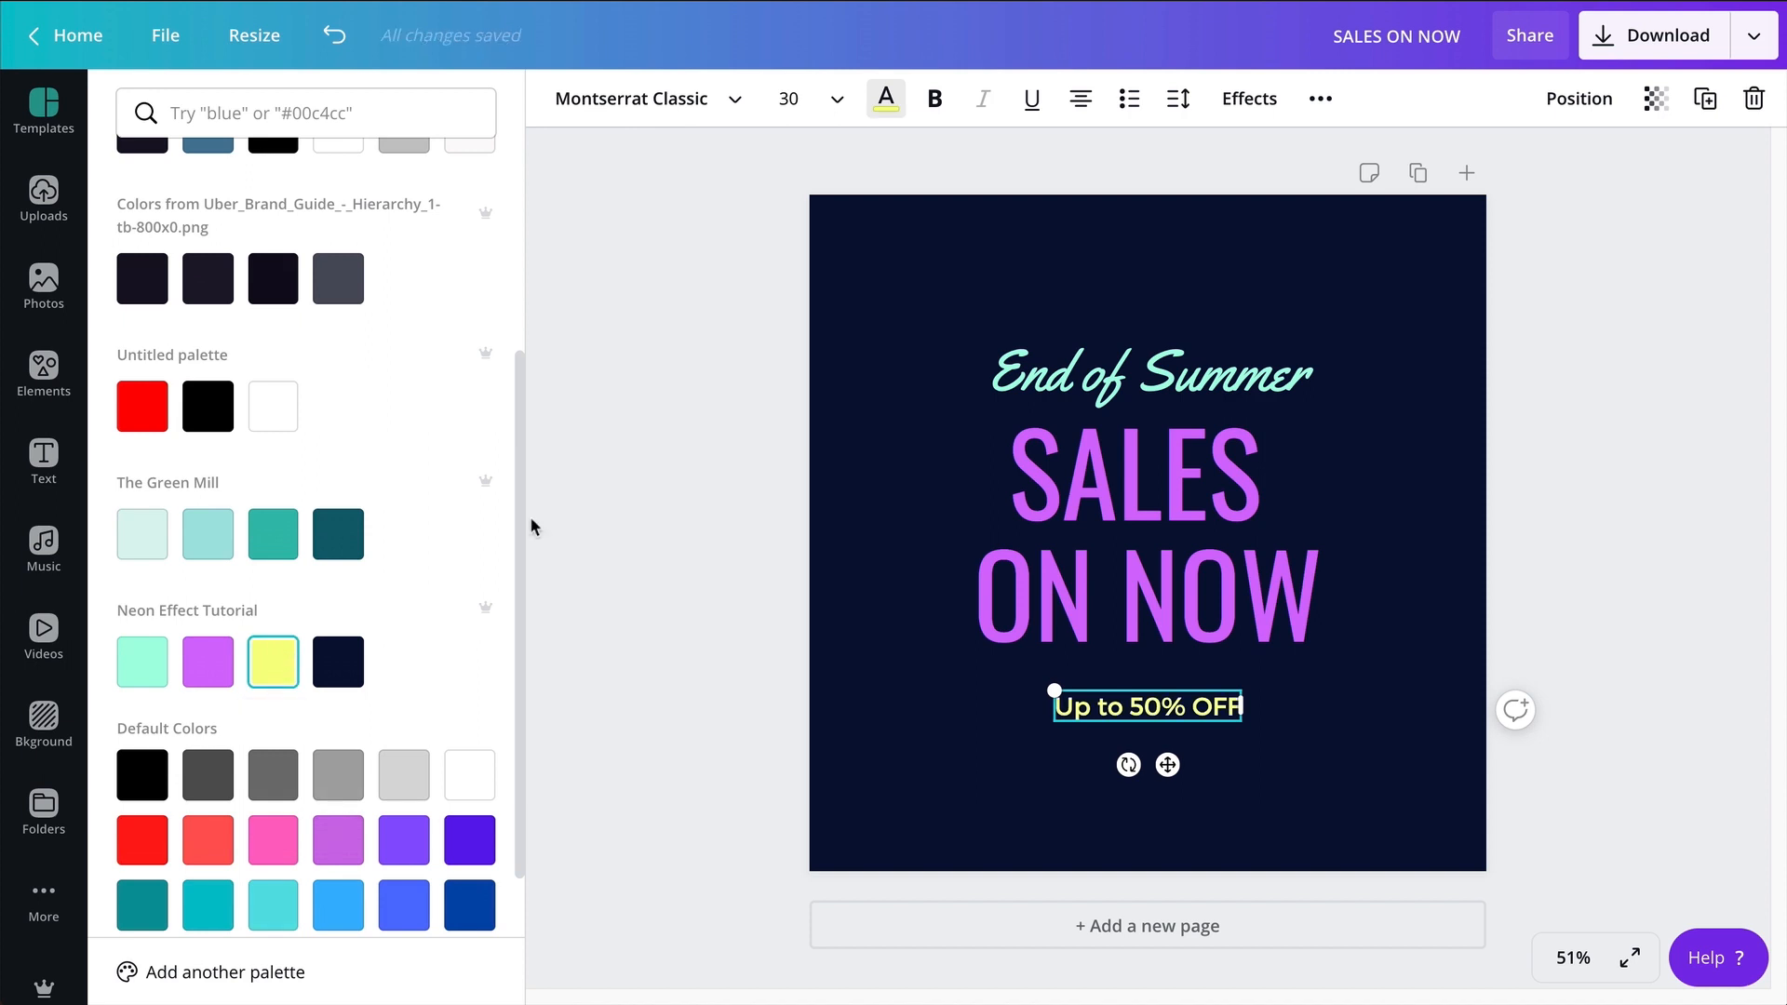
click(686, 517)
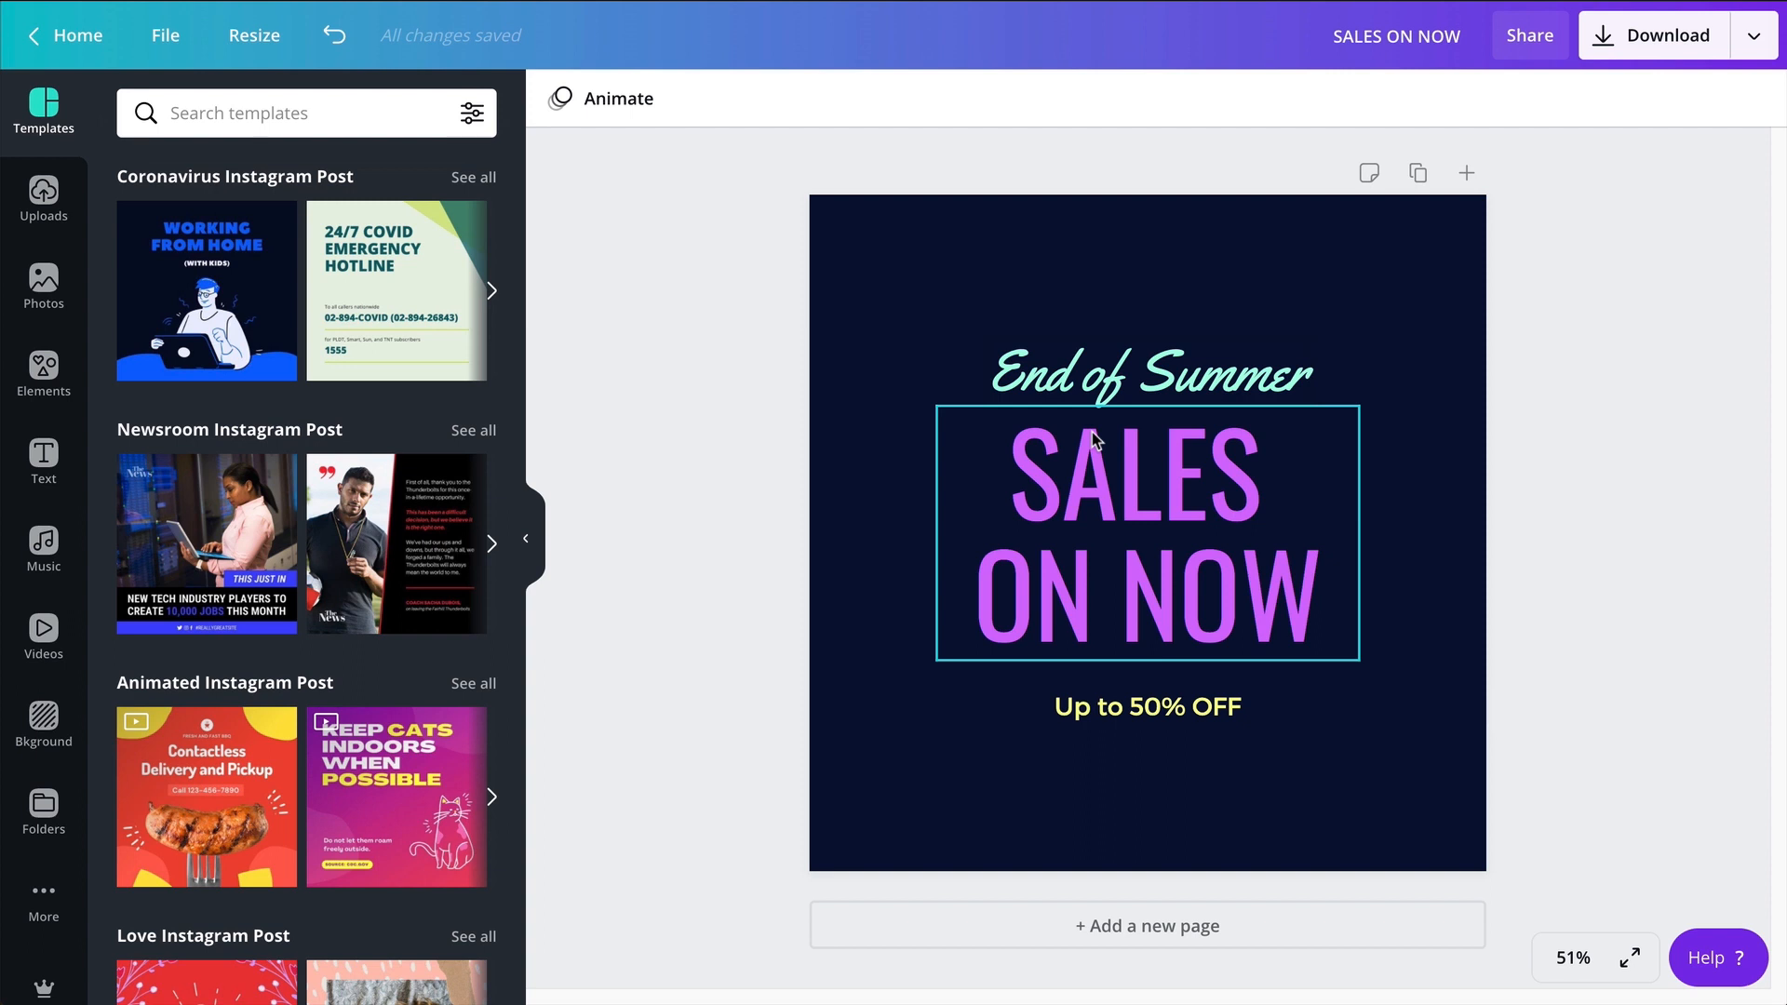
Apply the Neon effect to the "SALES ON NOW" headline and set its intensity to 8
click(1442, 308)
click(1243, 601)
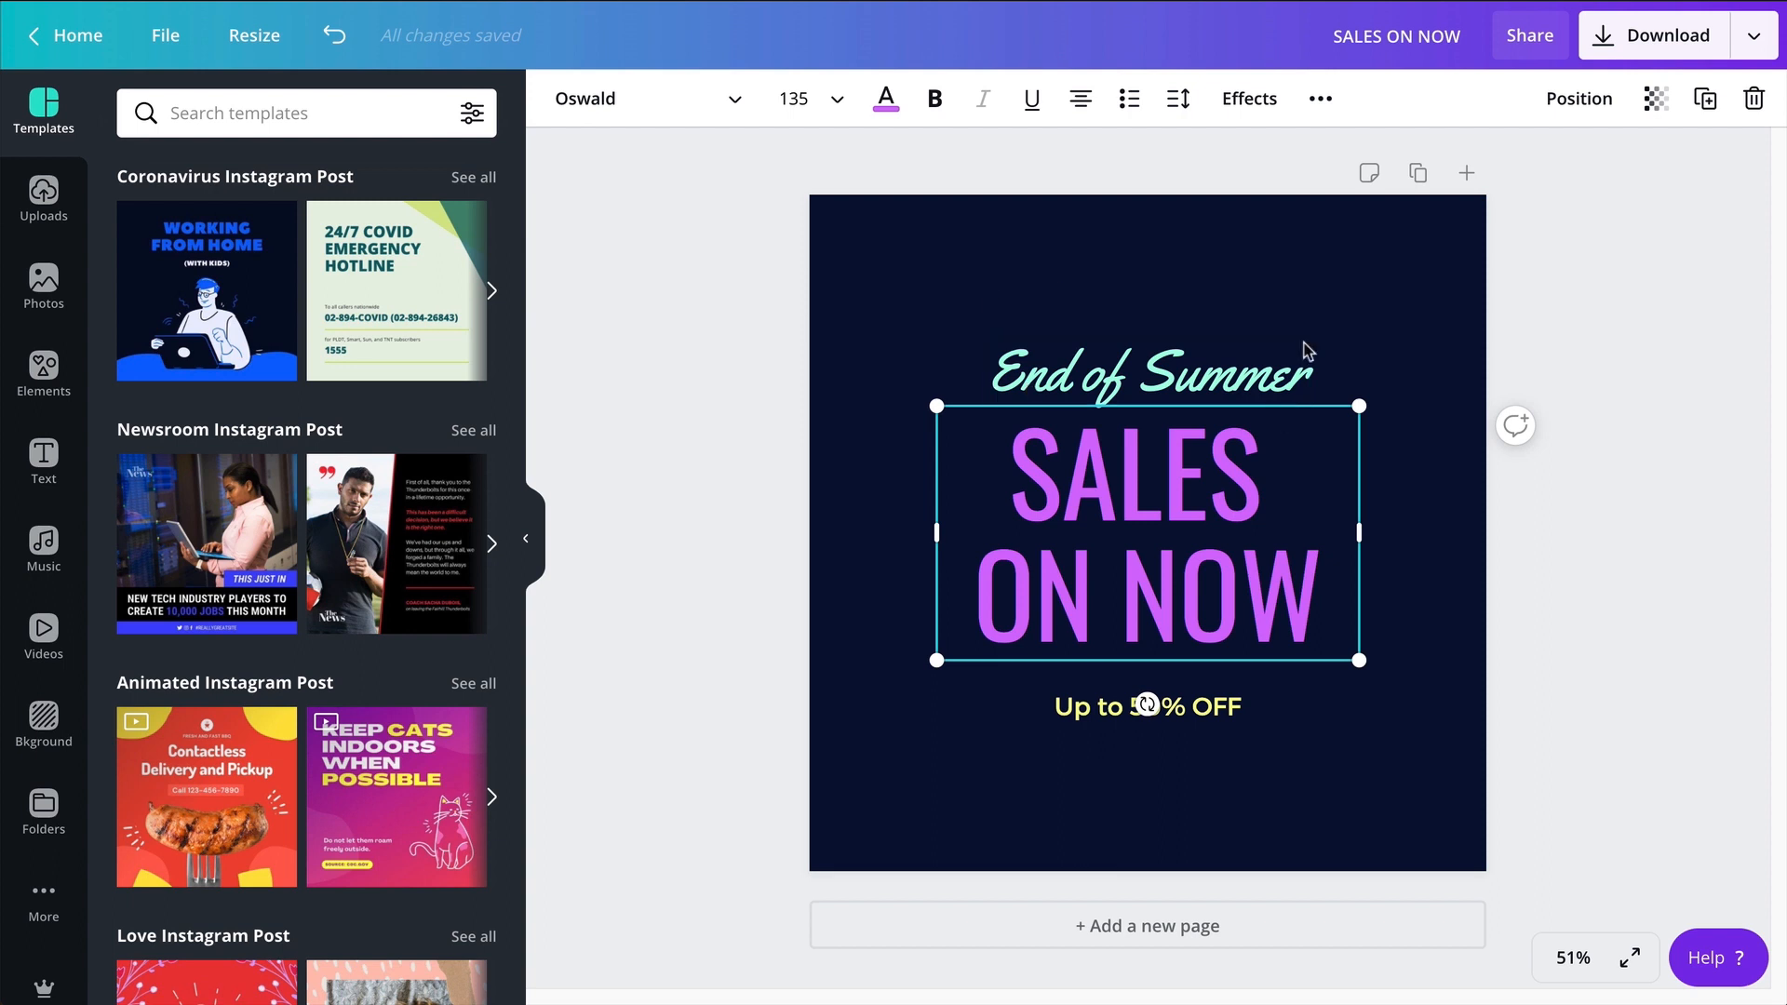
click(1365, 428)
click(1229, 500)
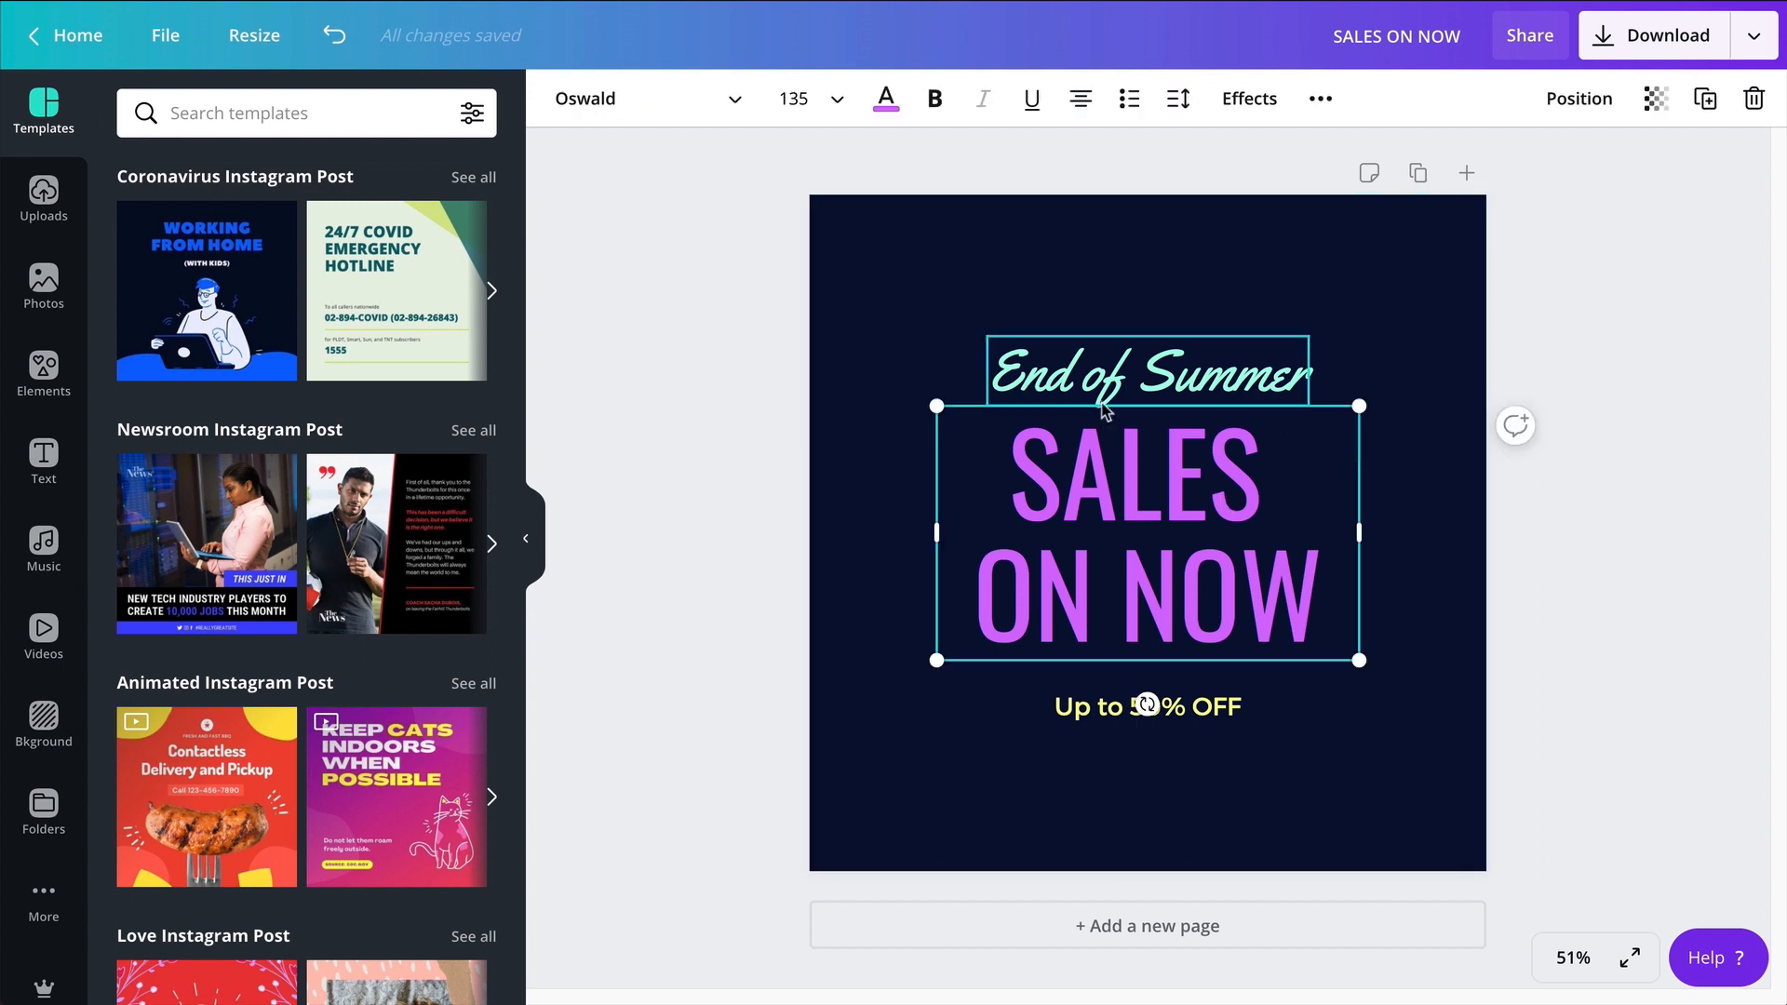
click(1240, 110)
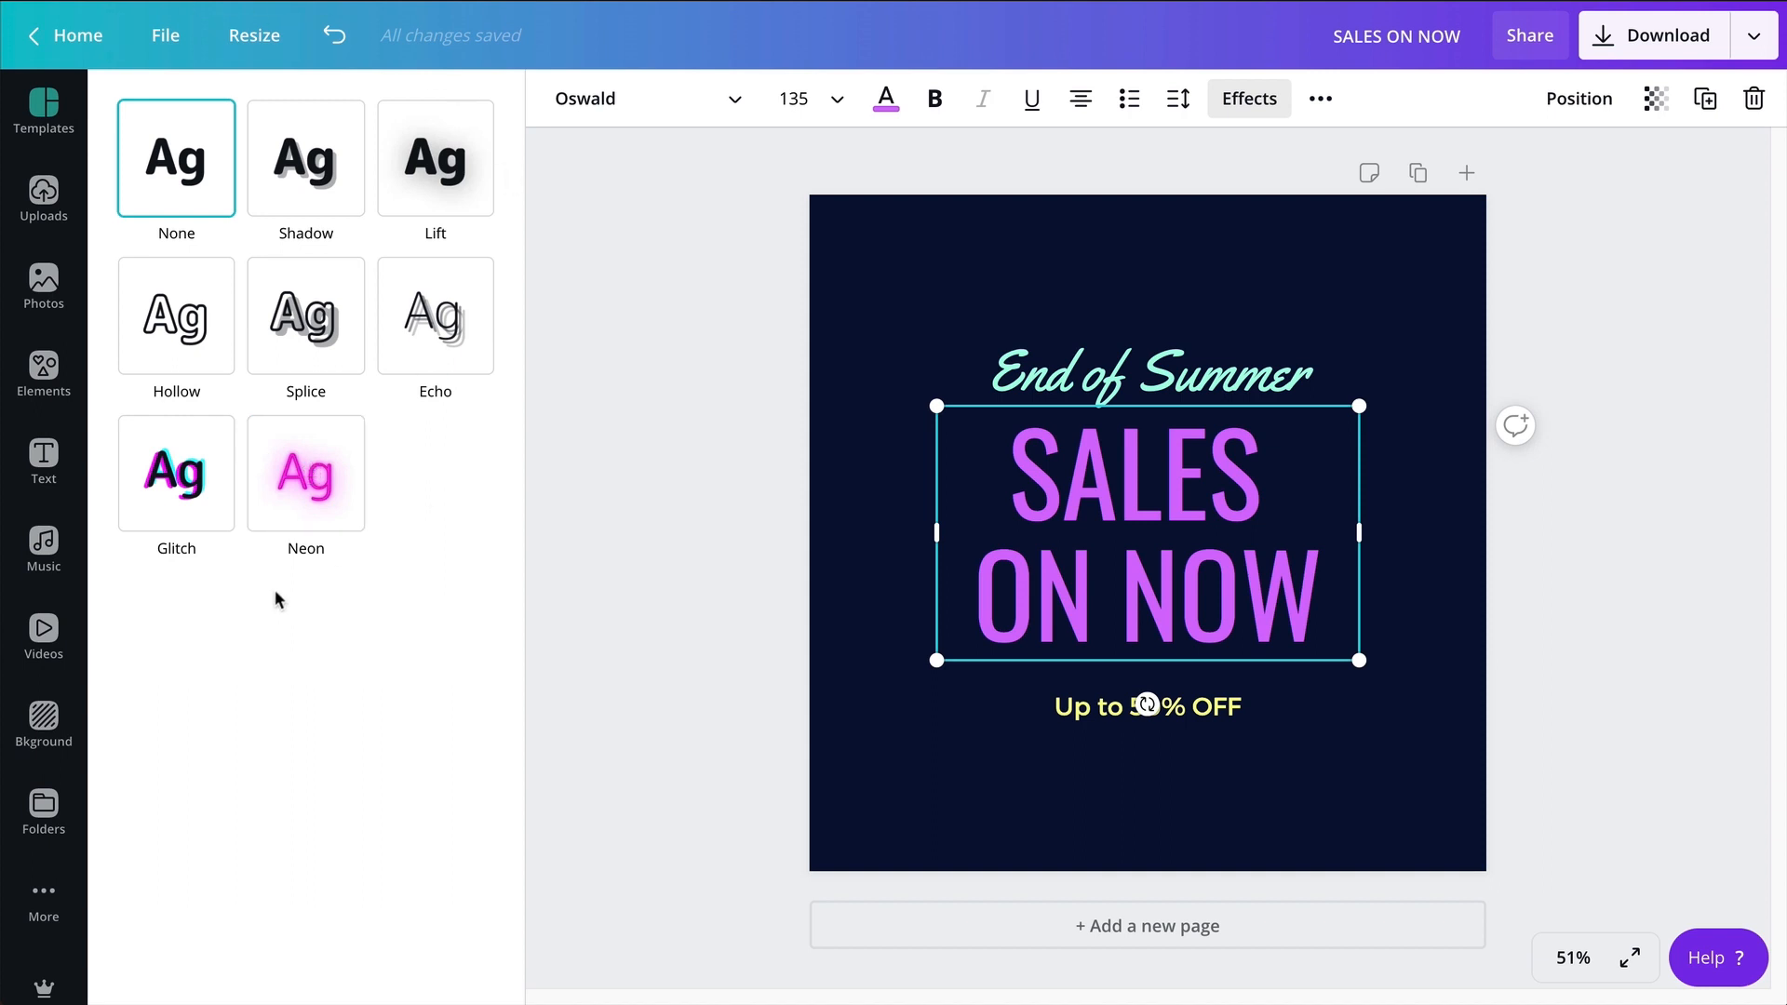
click(315, 491)
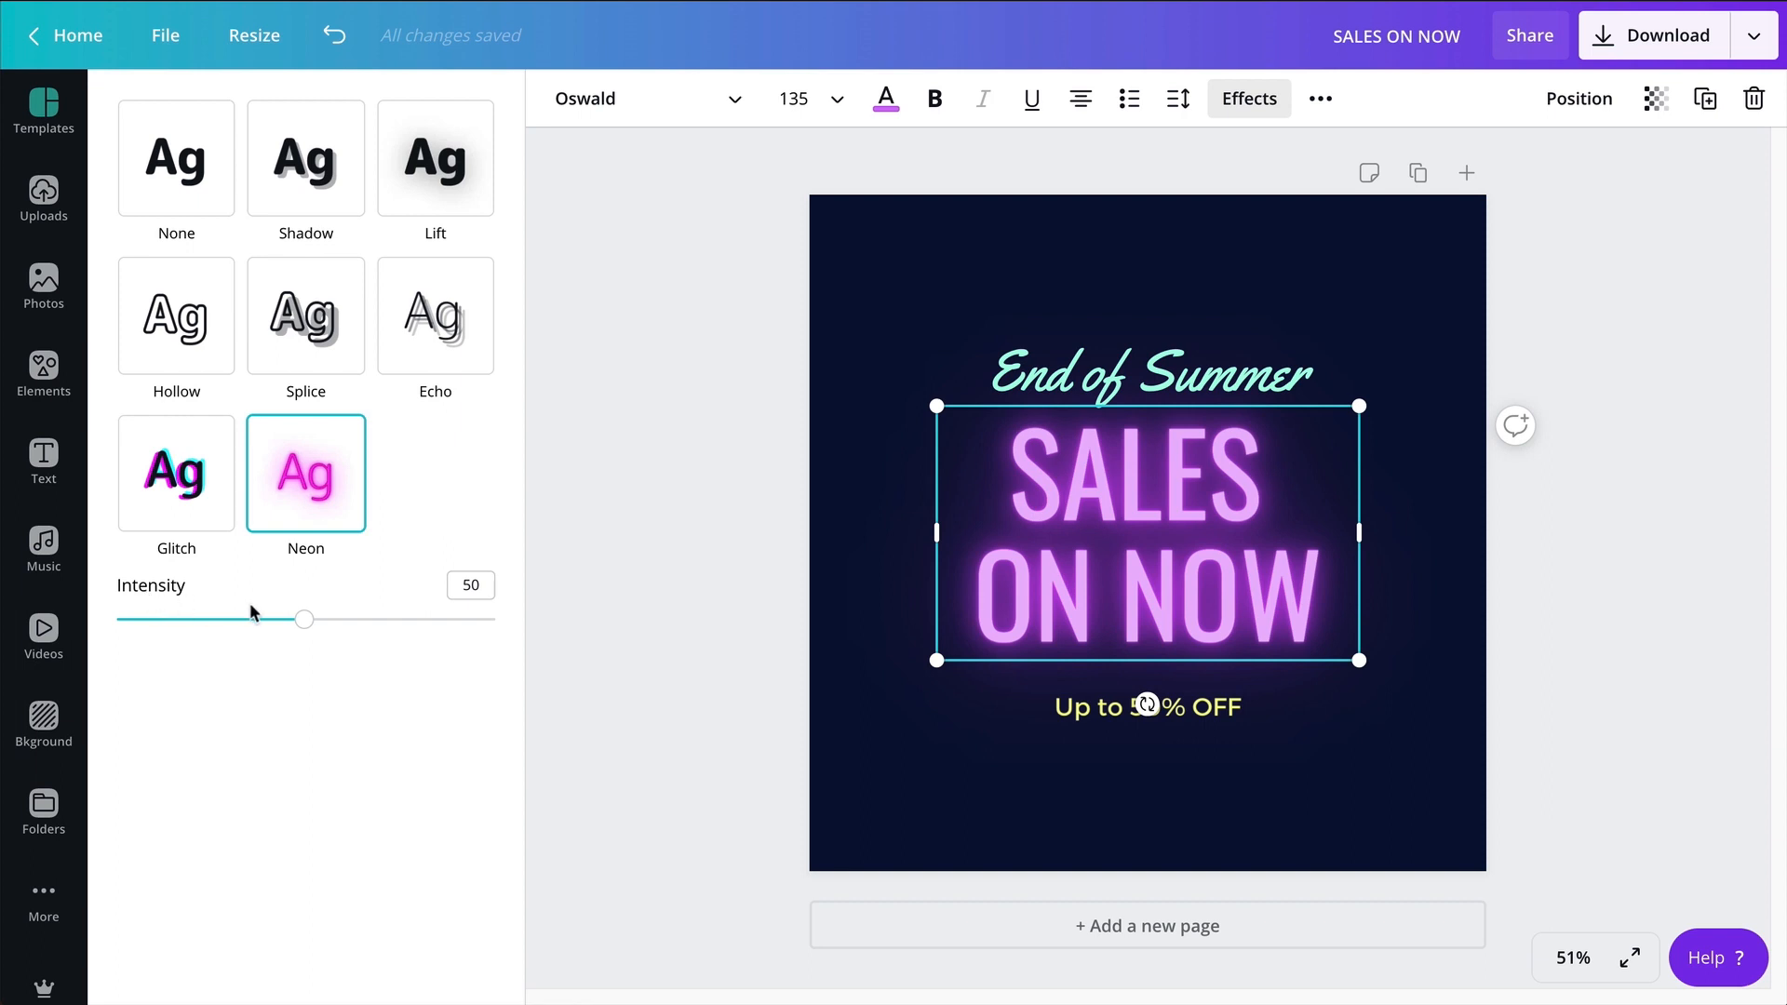
drag(307, 628, 540, 653)
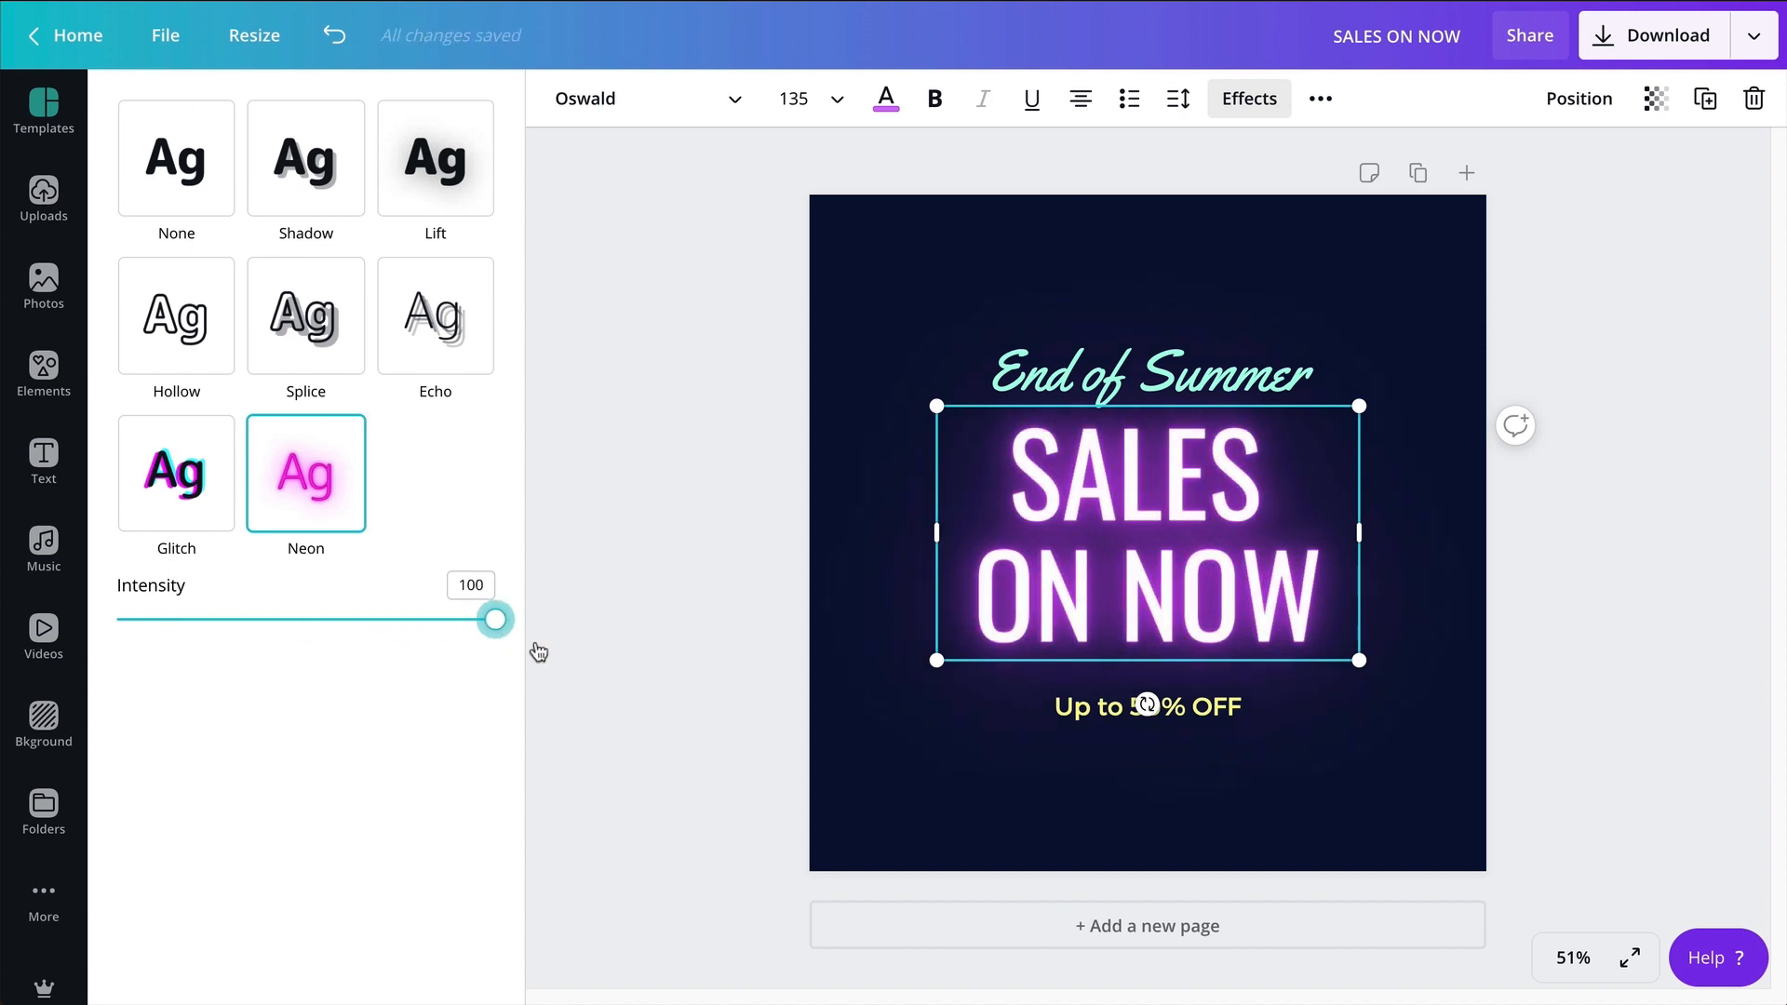
drag(495, 649, 147, 652)
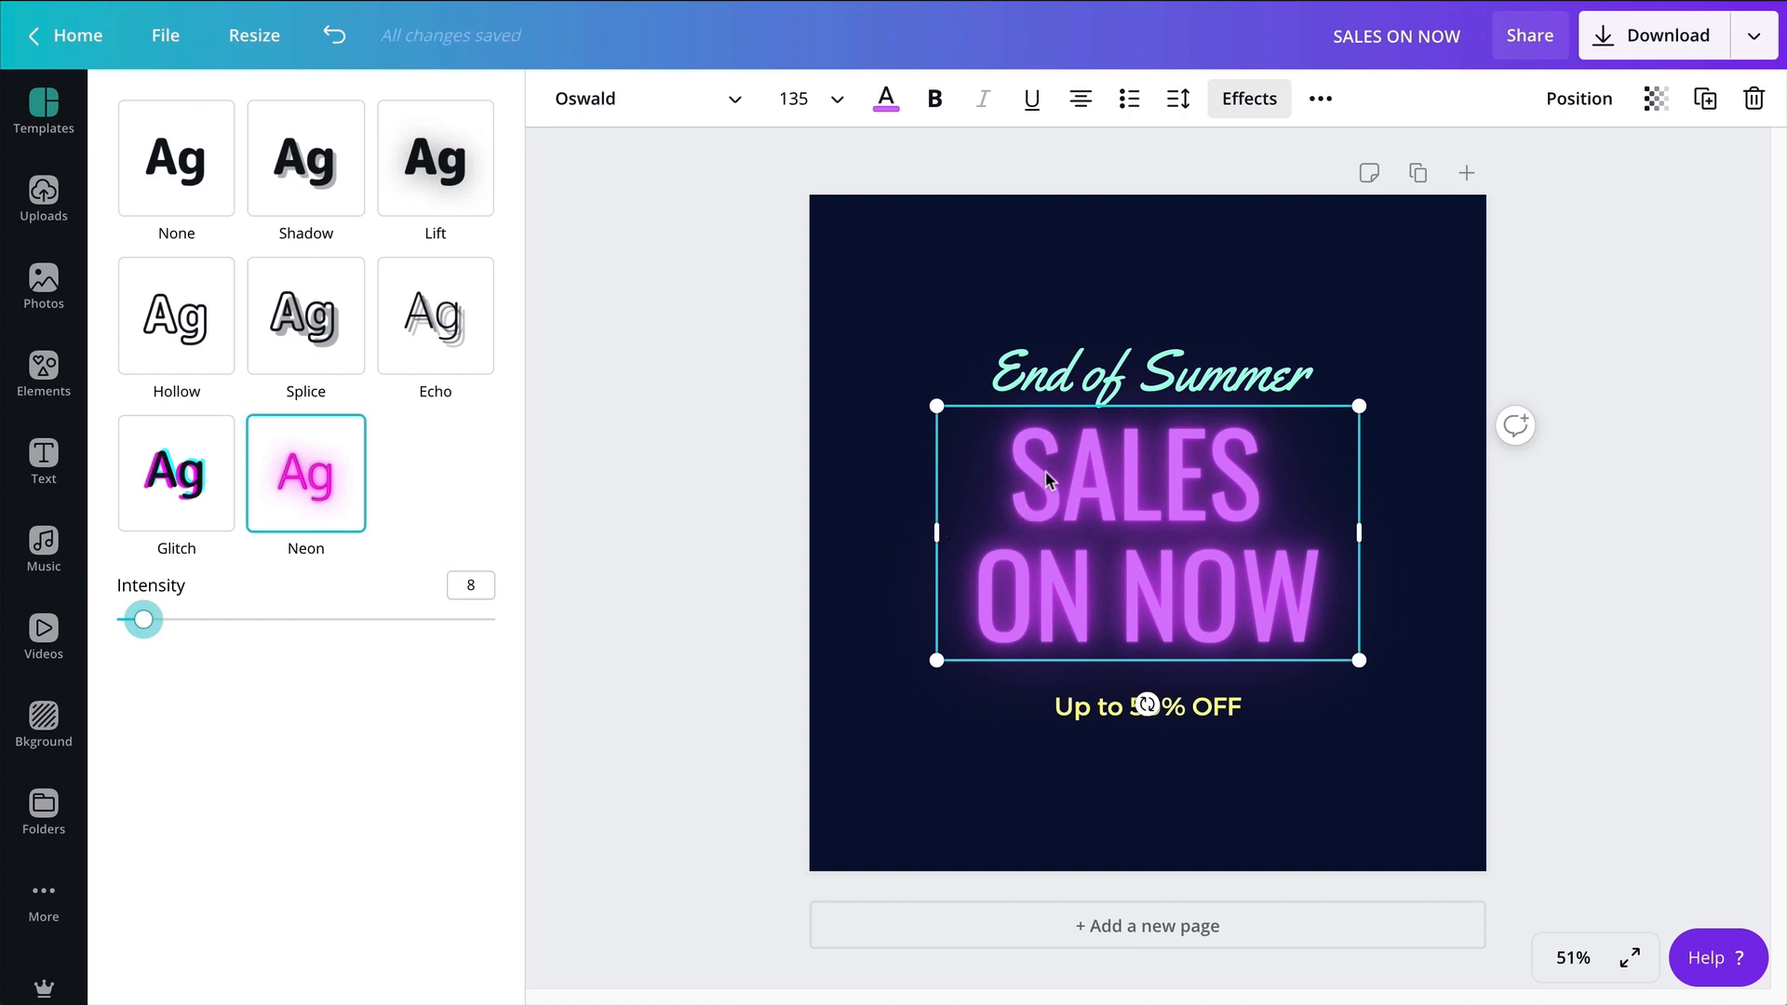
key(Escape)
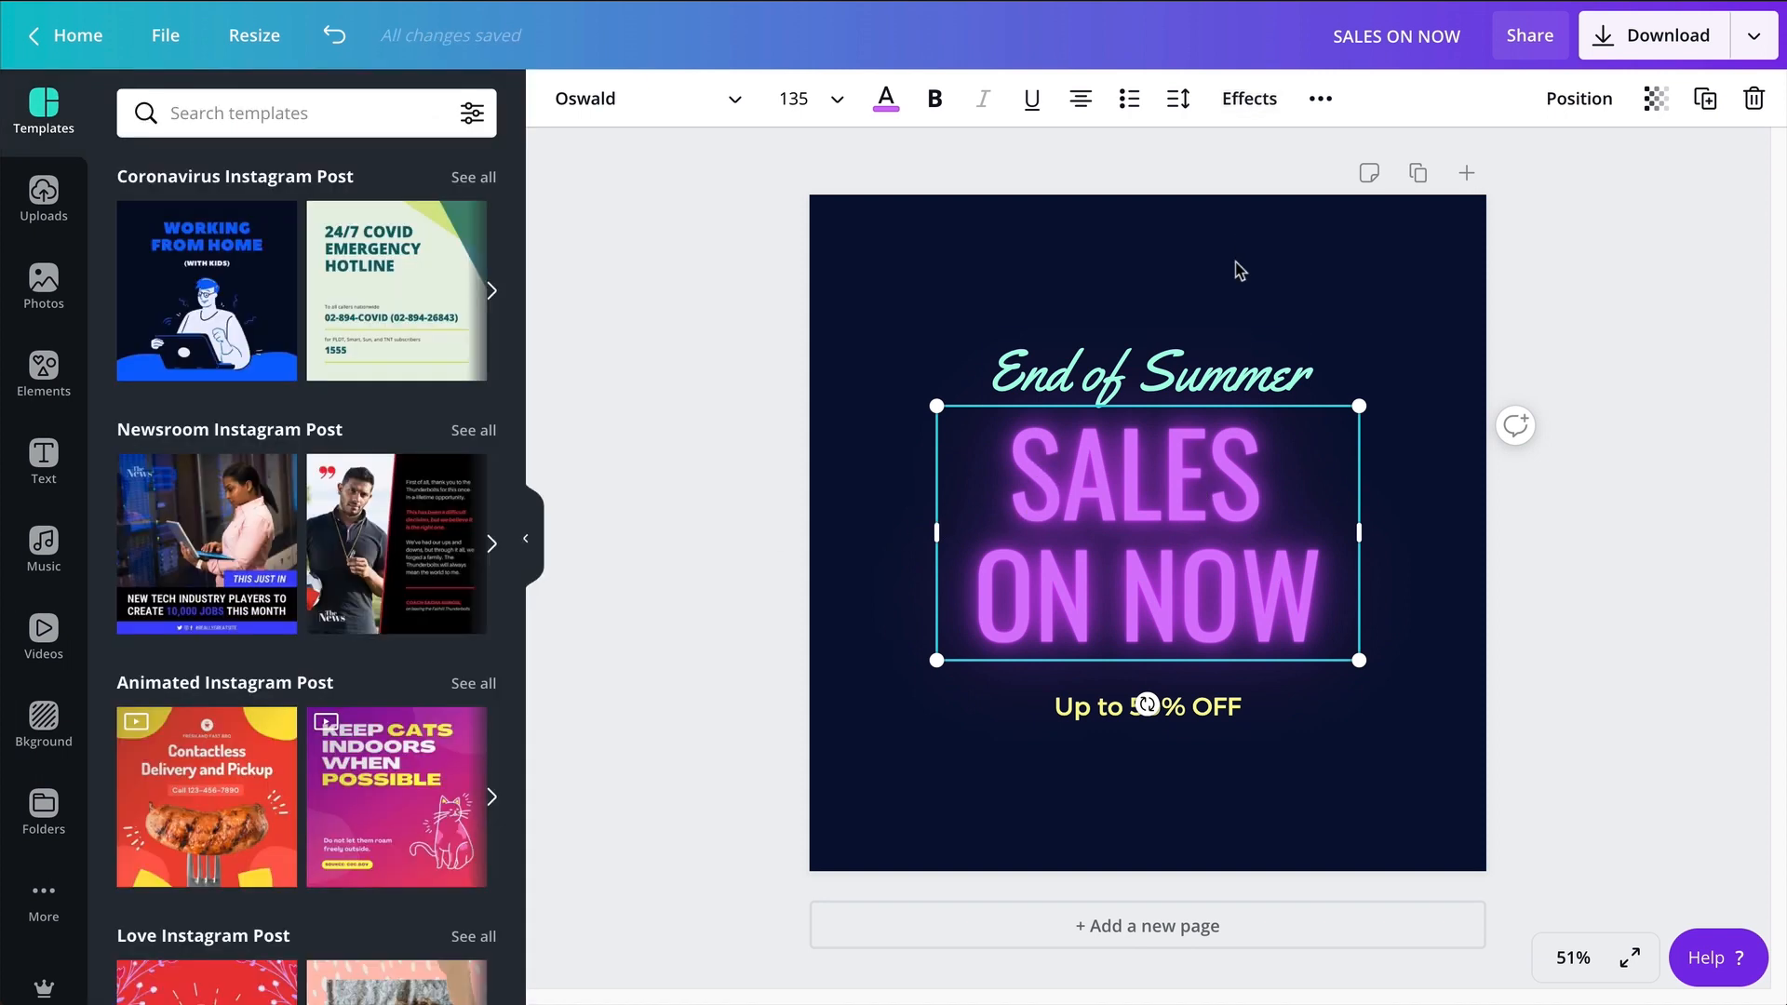
Apply the Neon effect to the "End of Summer" text with an intensity of 8
click(1231, 275)
click(1208, 361)
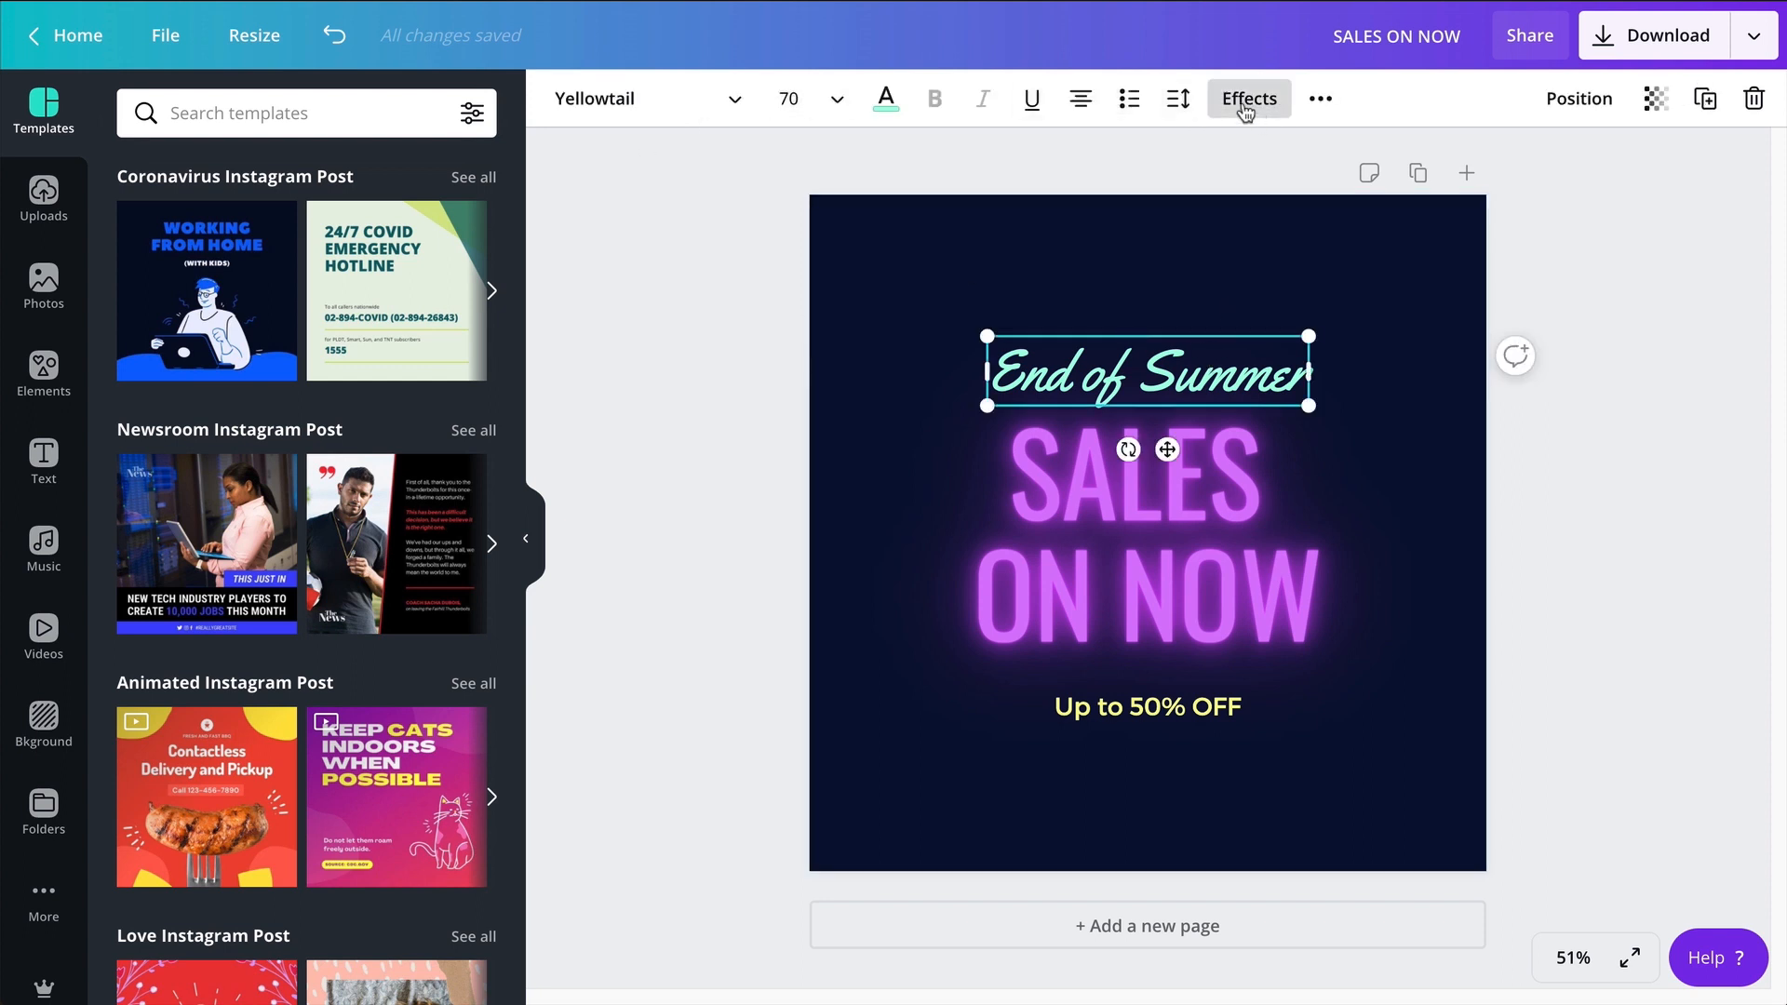
click(1273, 299)
click(1134, 382)
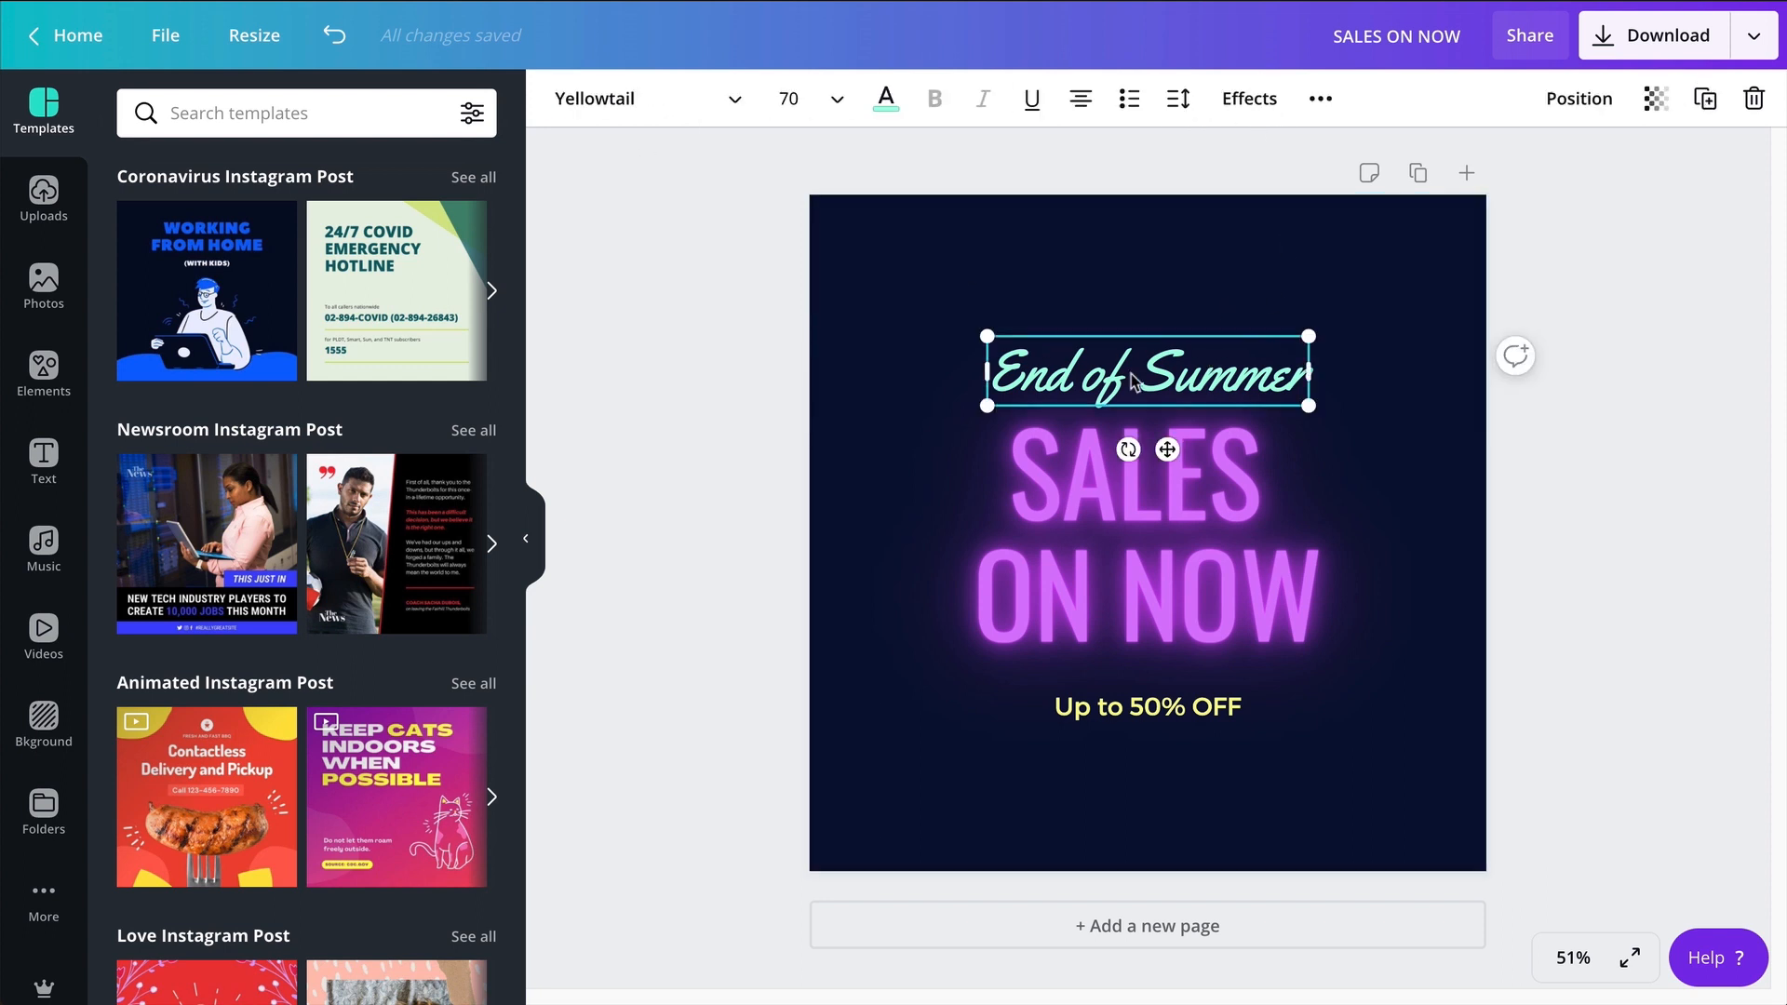
drag(1134, 382, 1128, 368)
click(1119, 292)
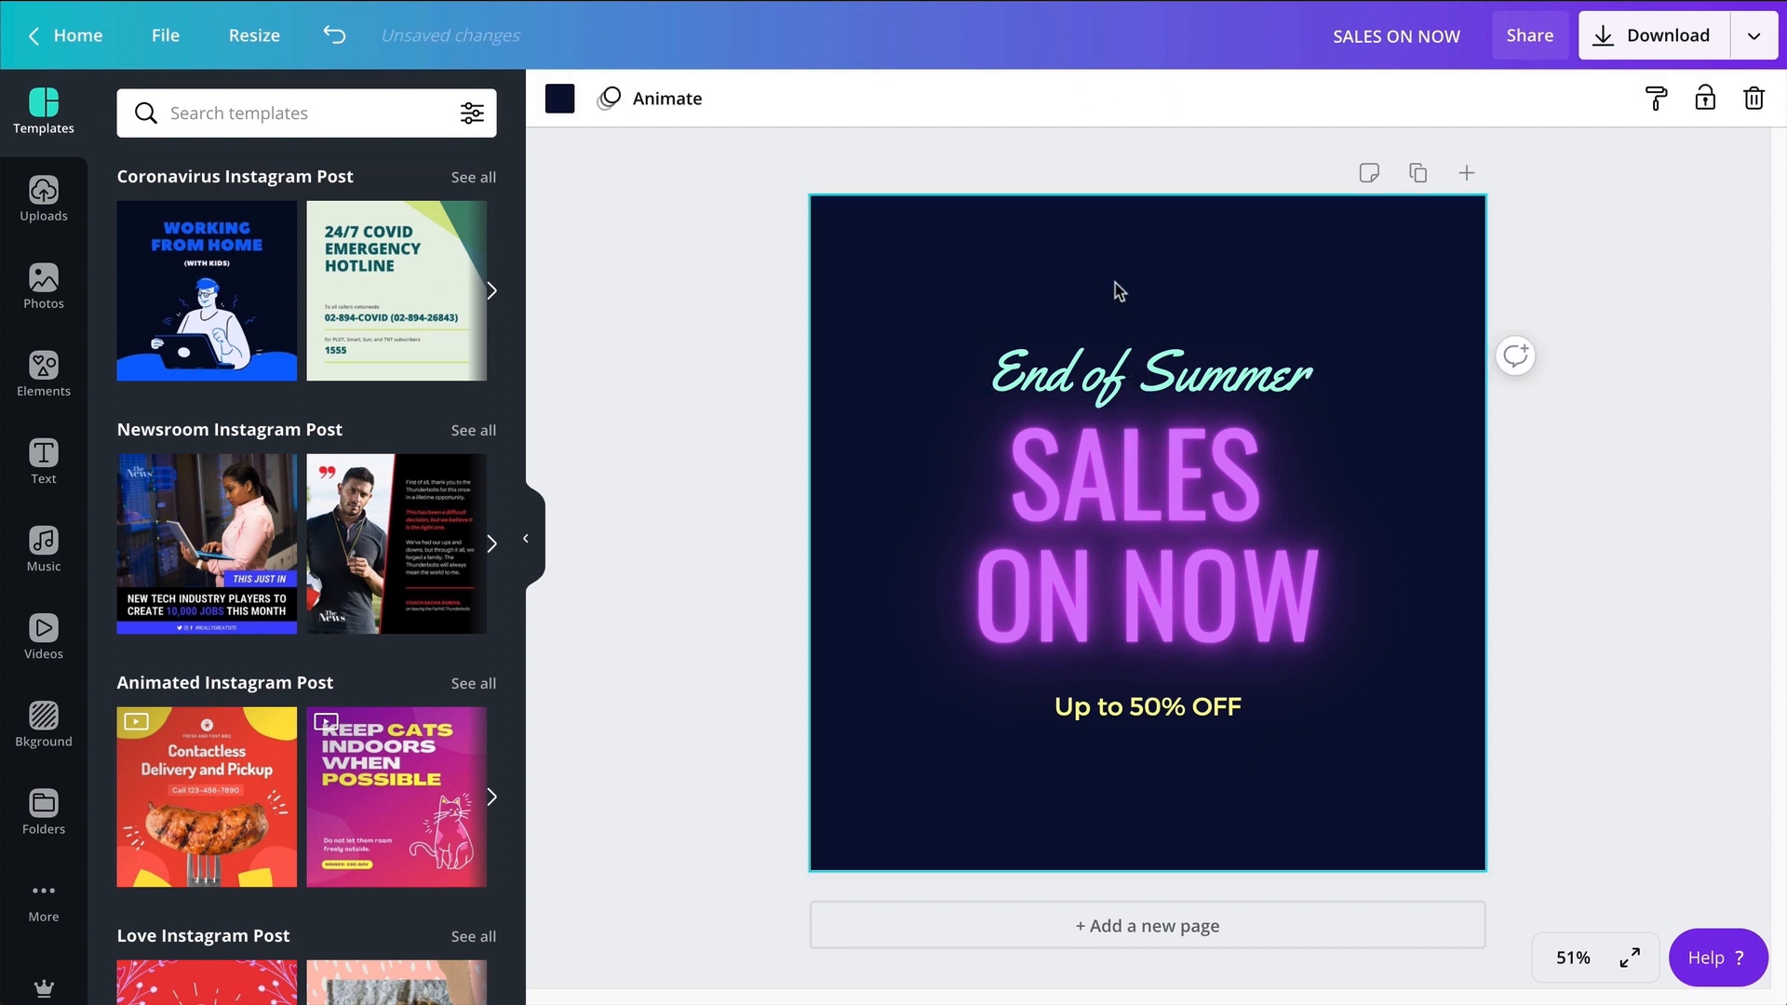
click(1121, 381)
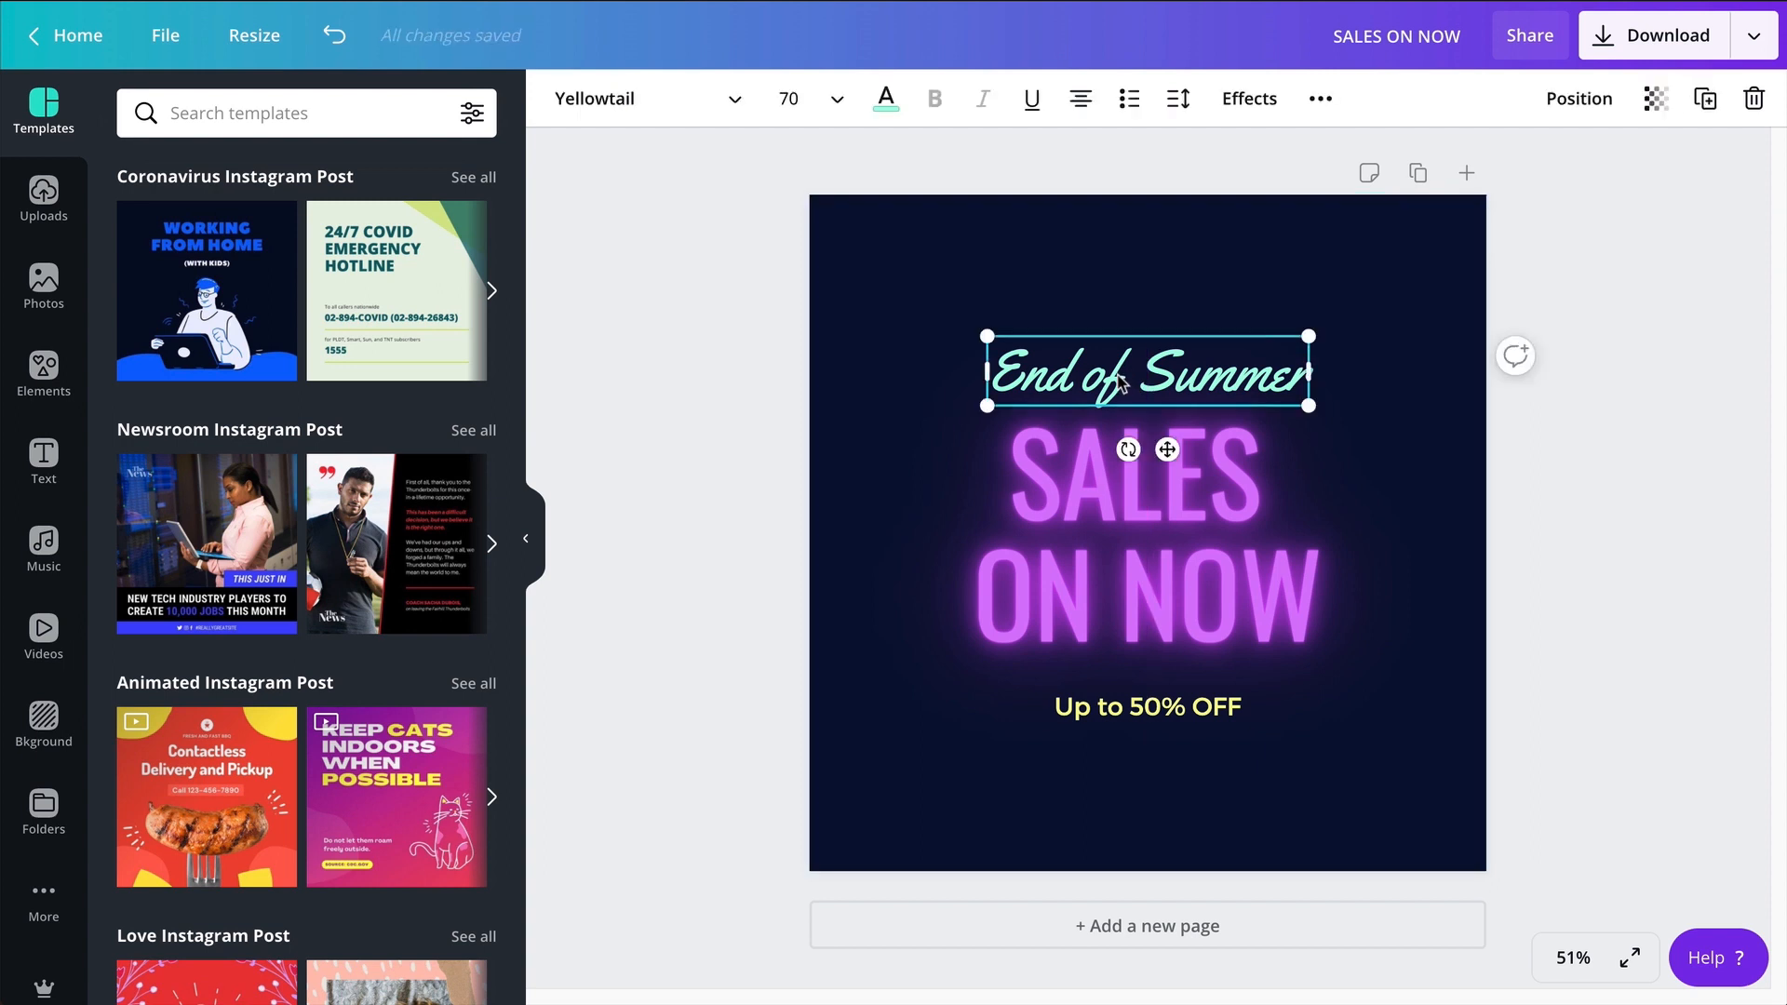
click(1248, 110)
click(320, 507)
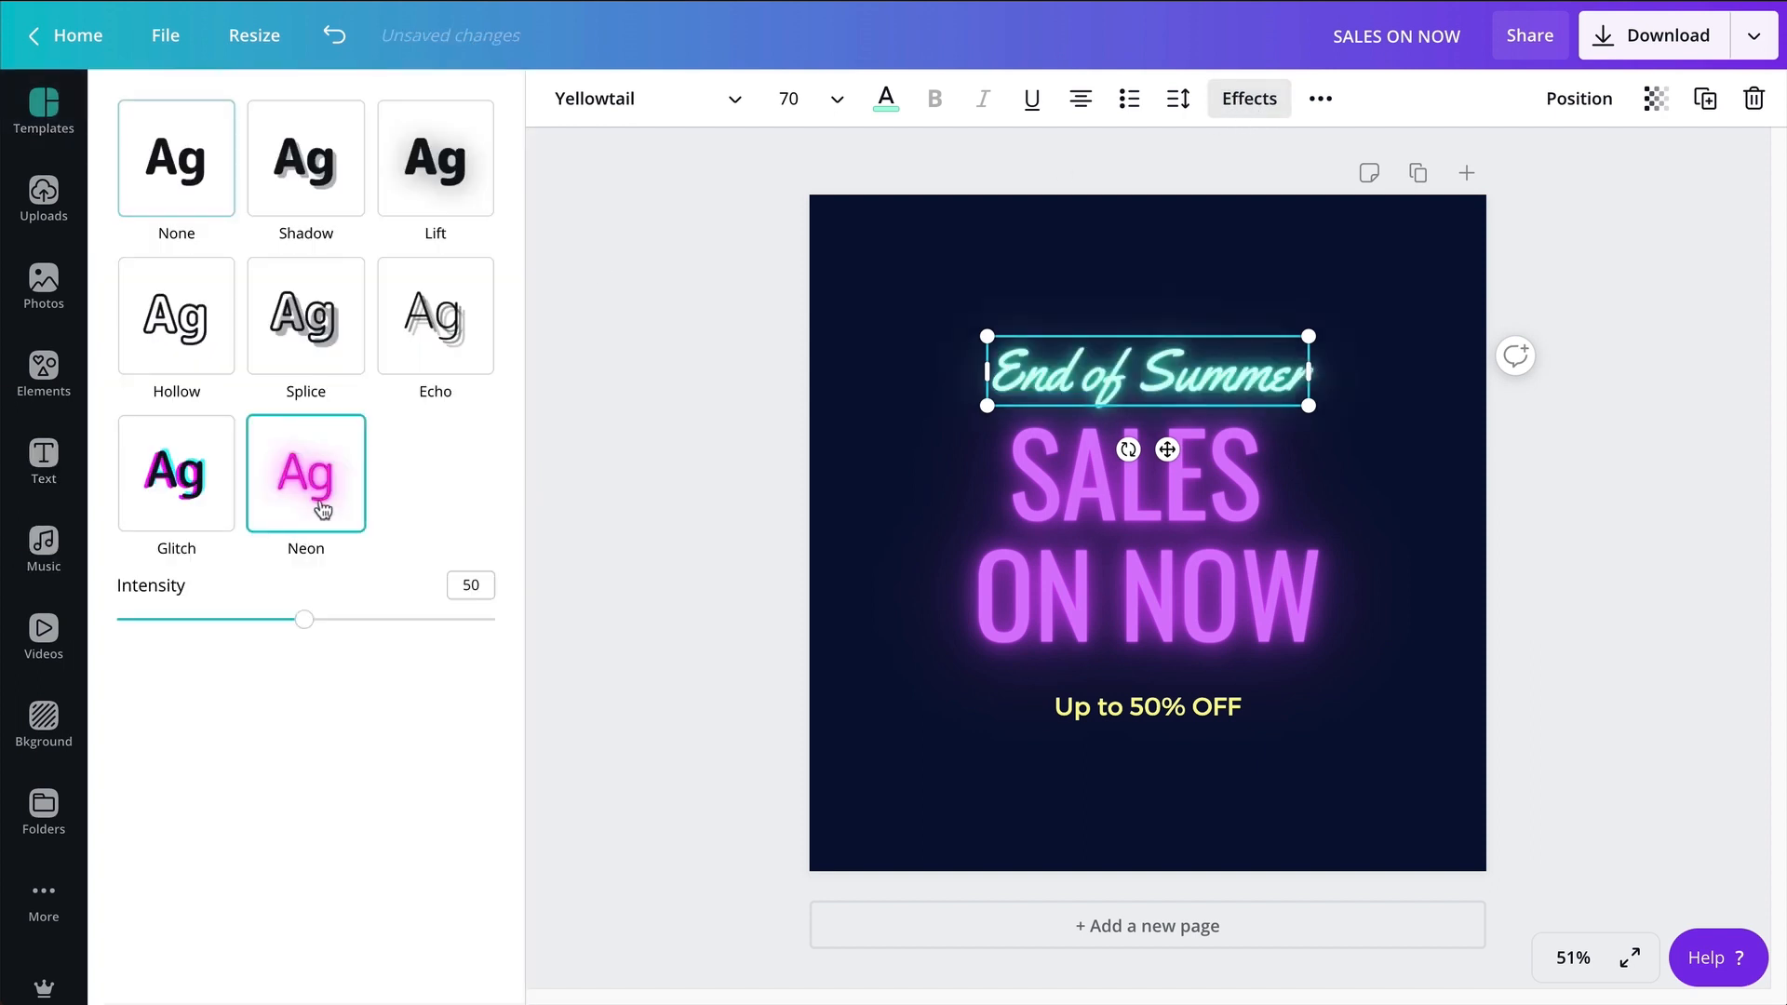
drag(304, 620, 145, 644)
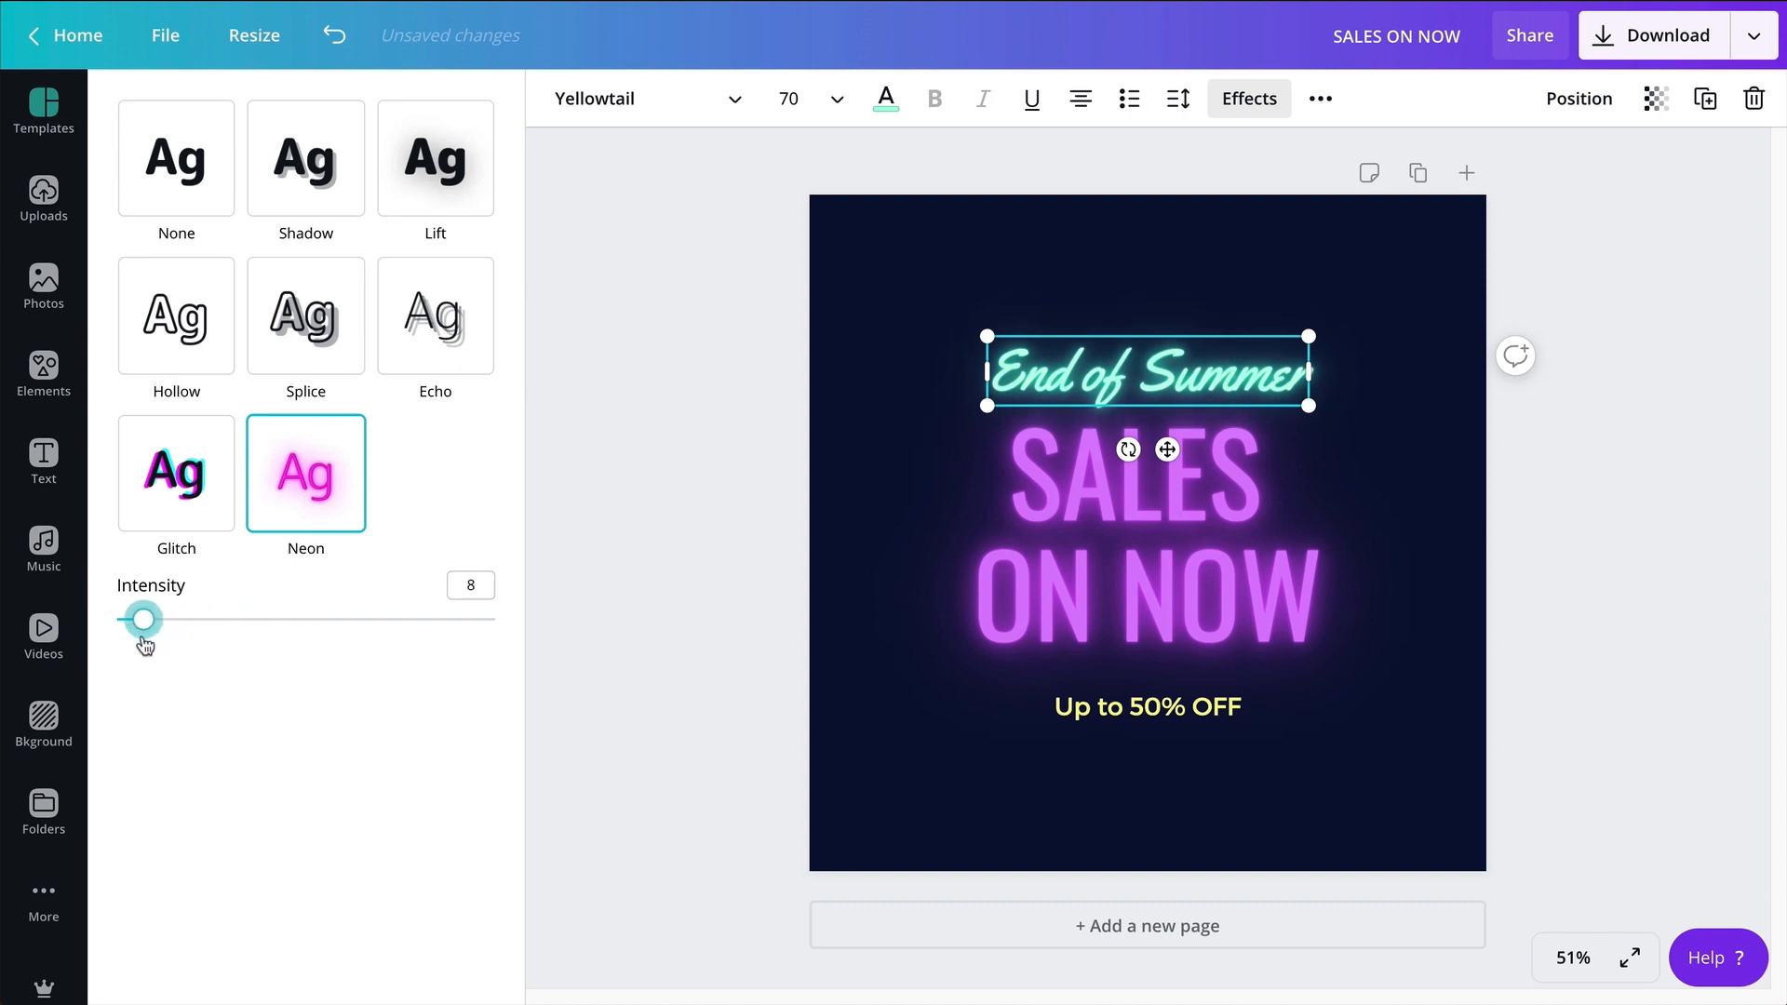
click(611, 510)
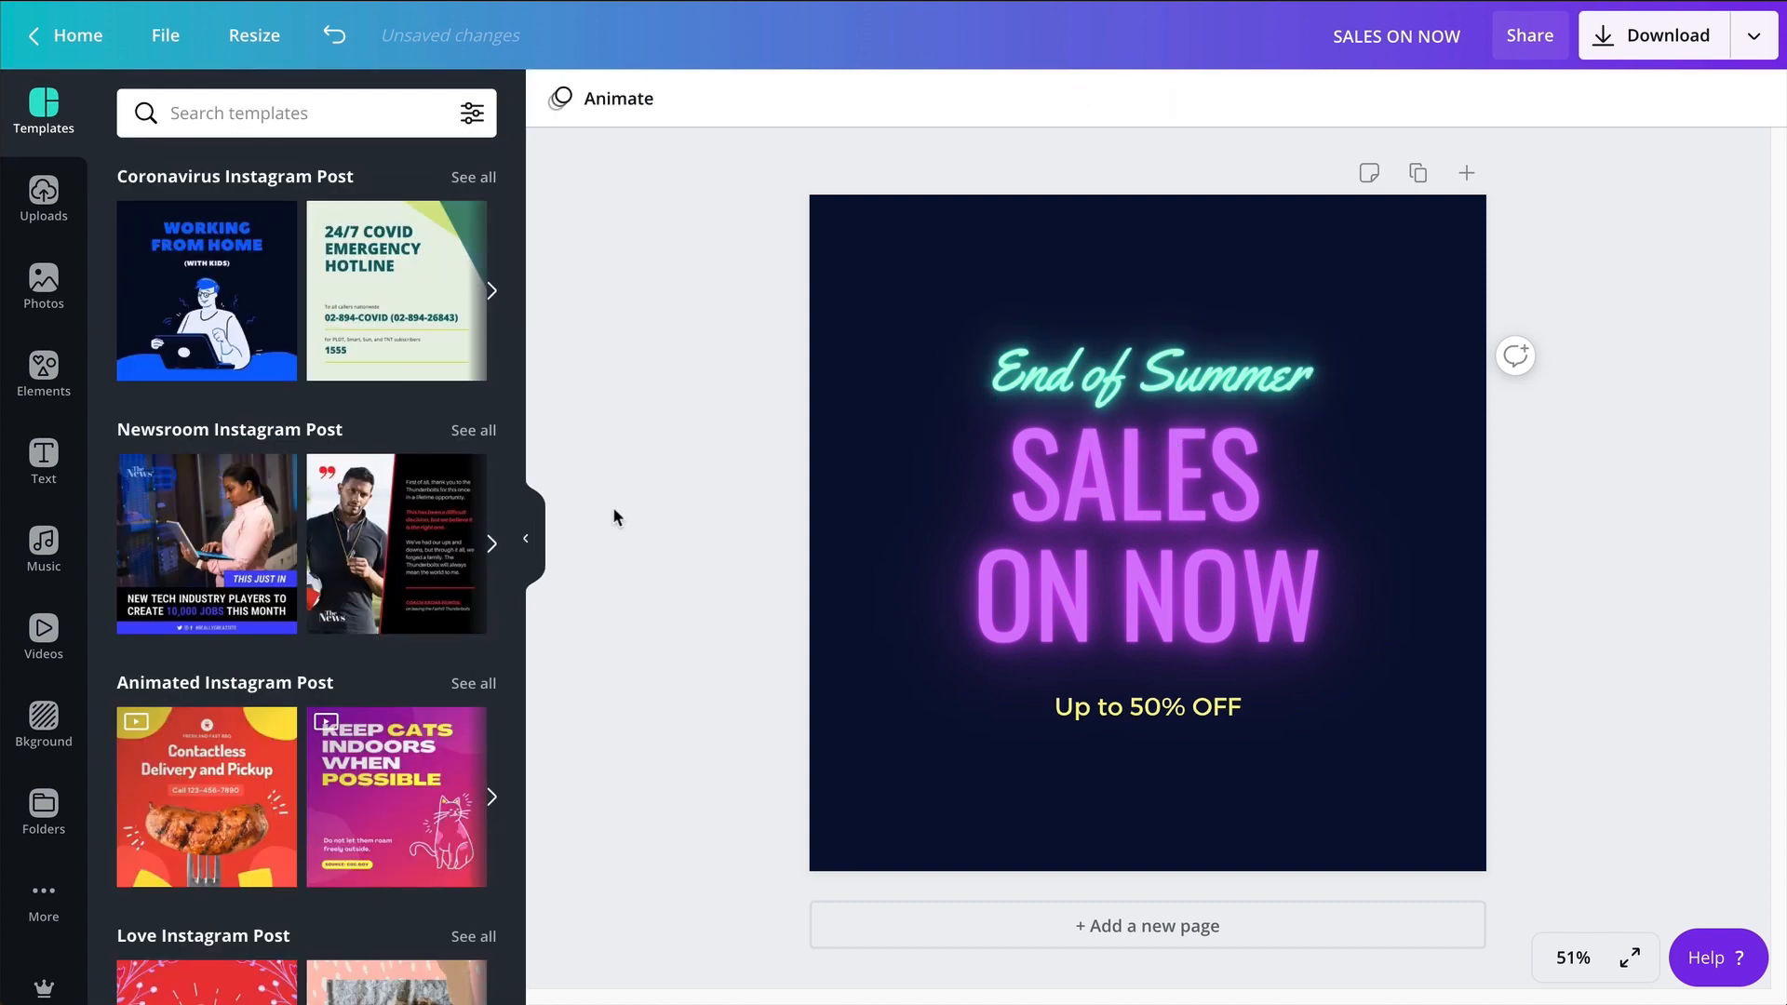
Try the Neon effect on the "Up to 50% OFF" text and set its effect back to None
click(1151, 722)
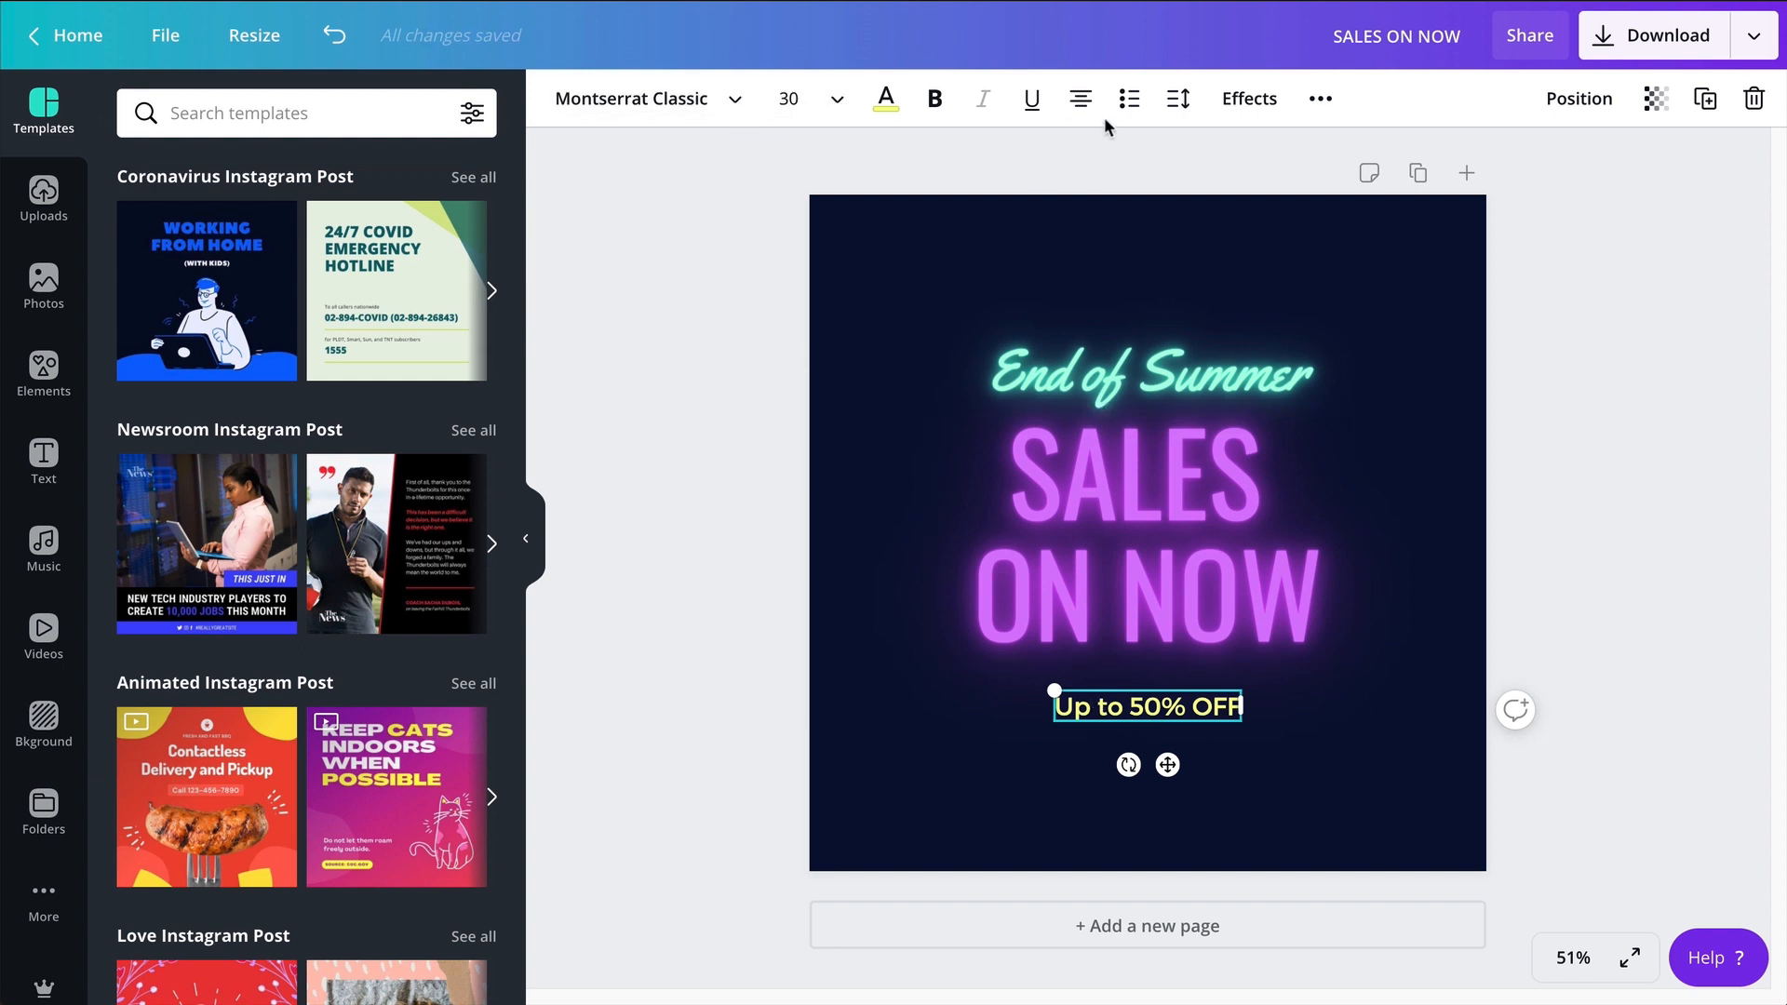
click(1249, 99)
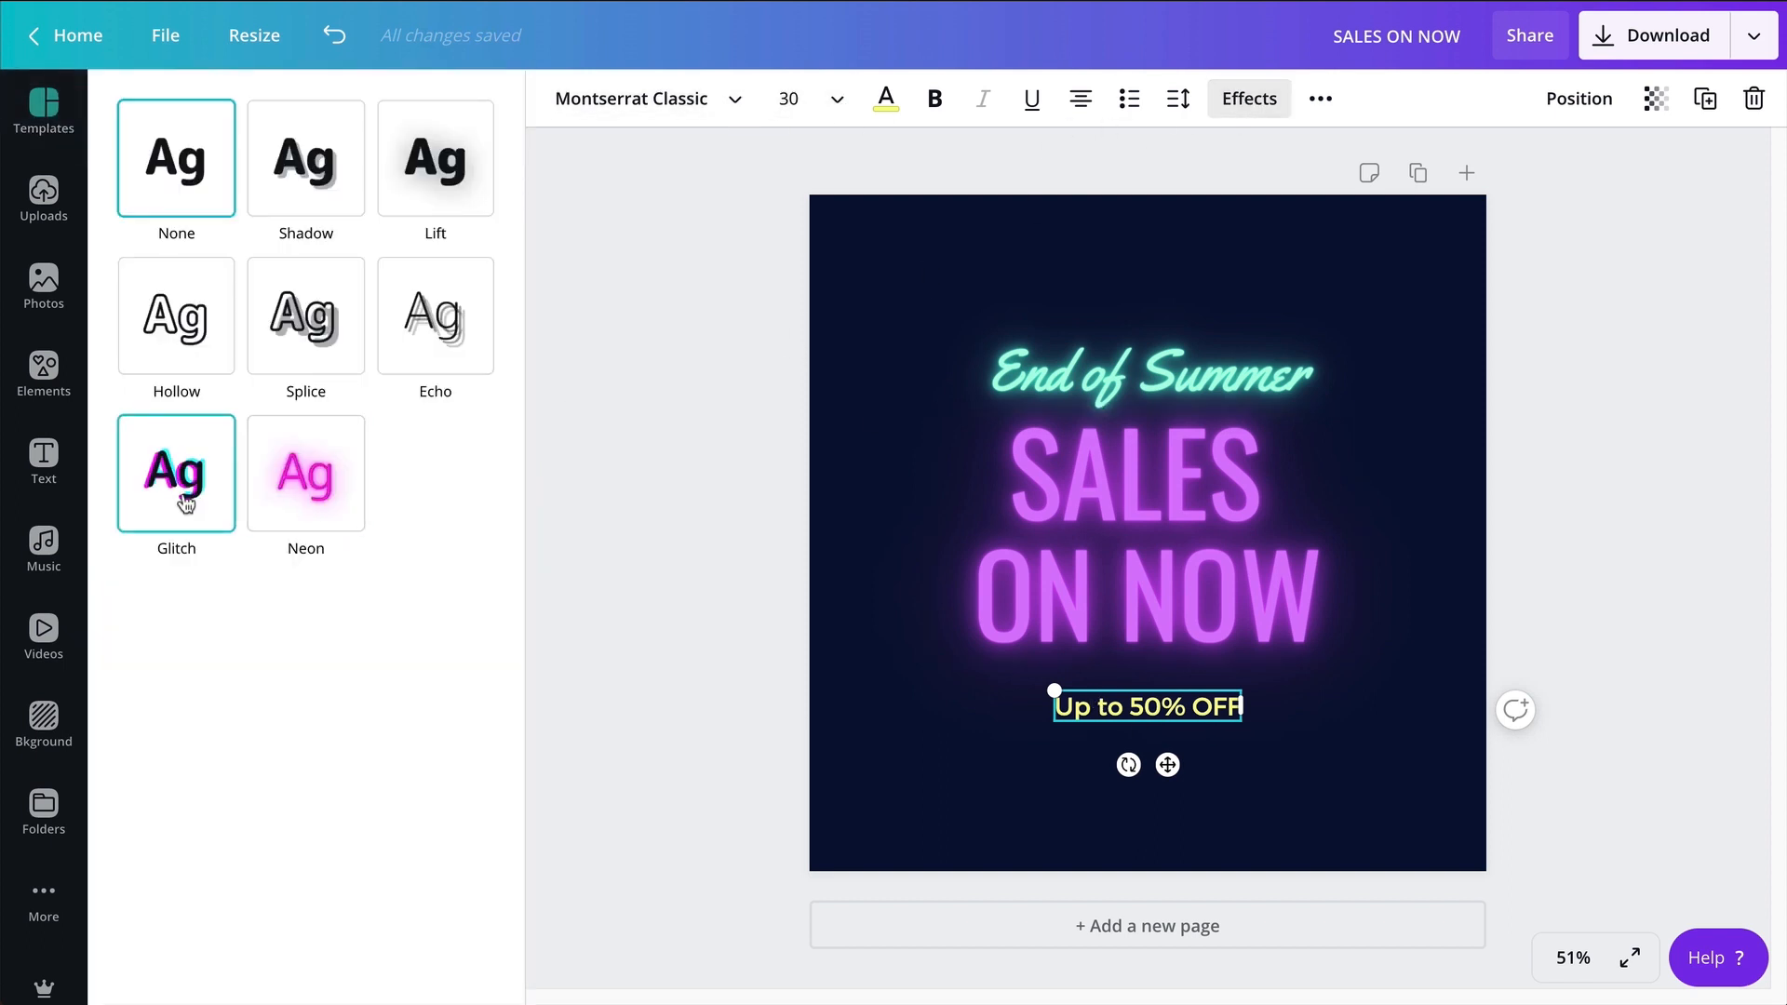
click(335, 493)
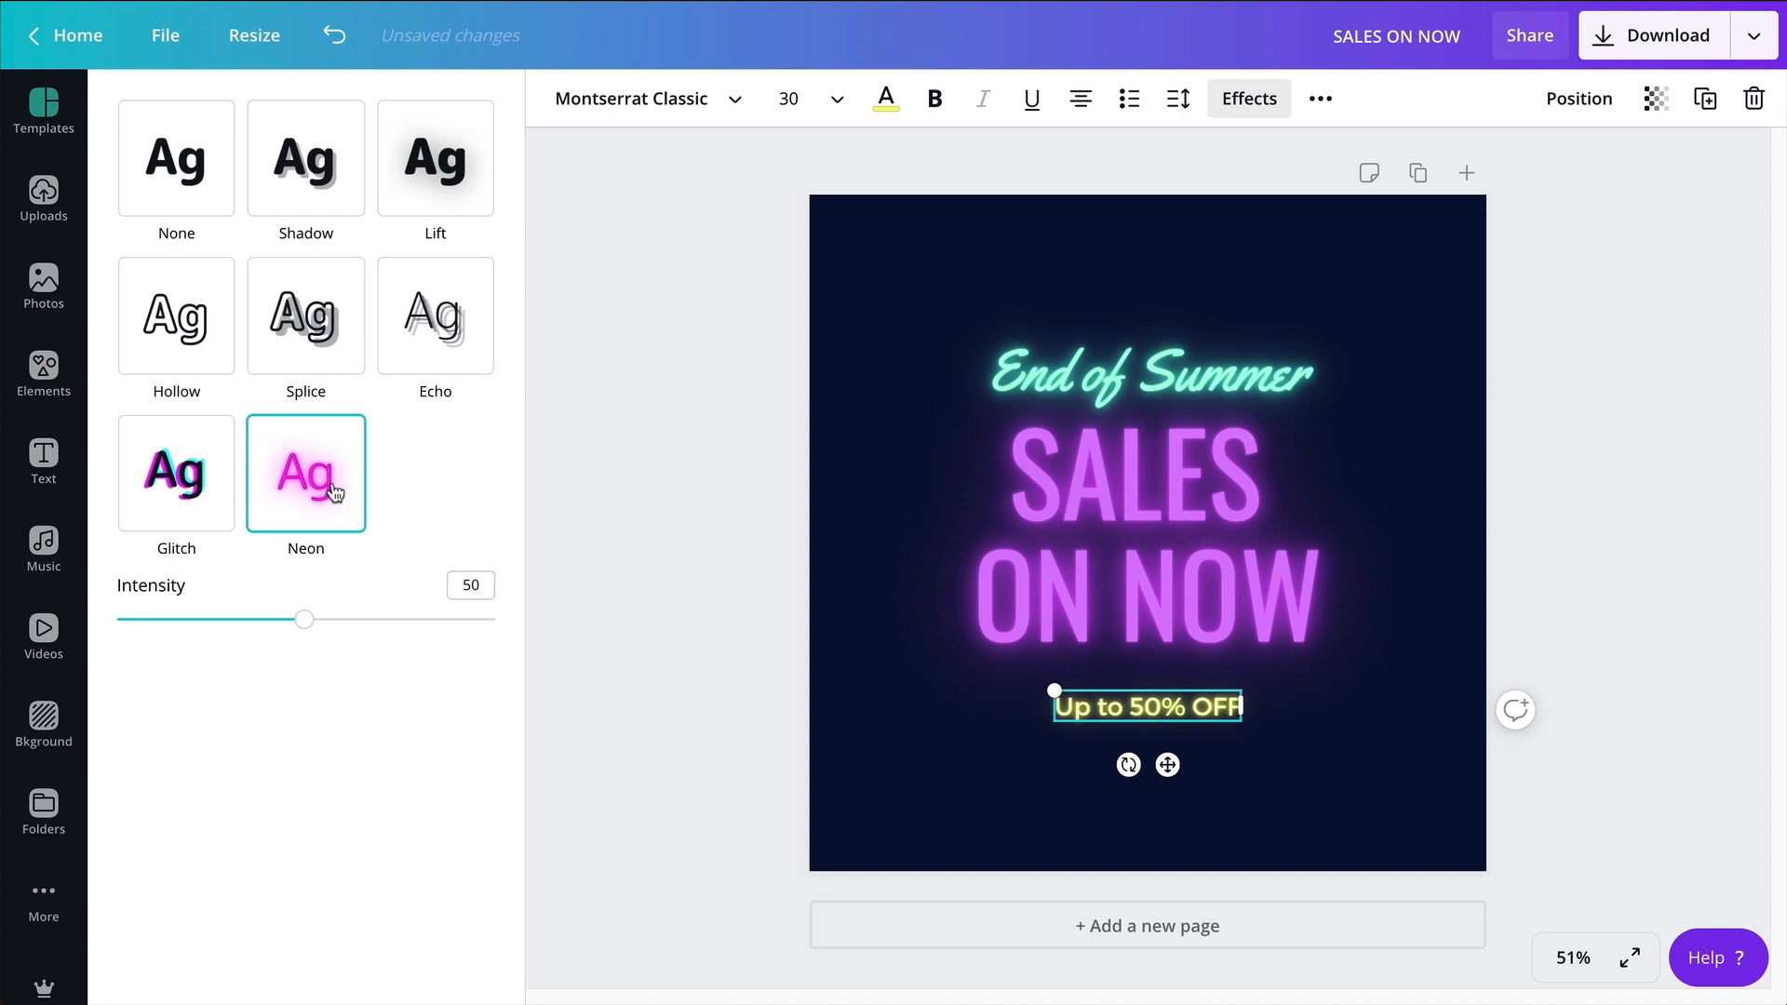
click(203, 184)
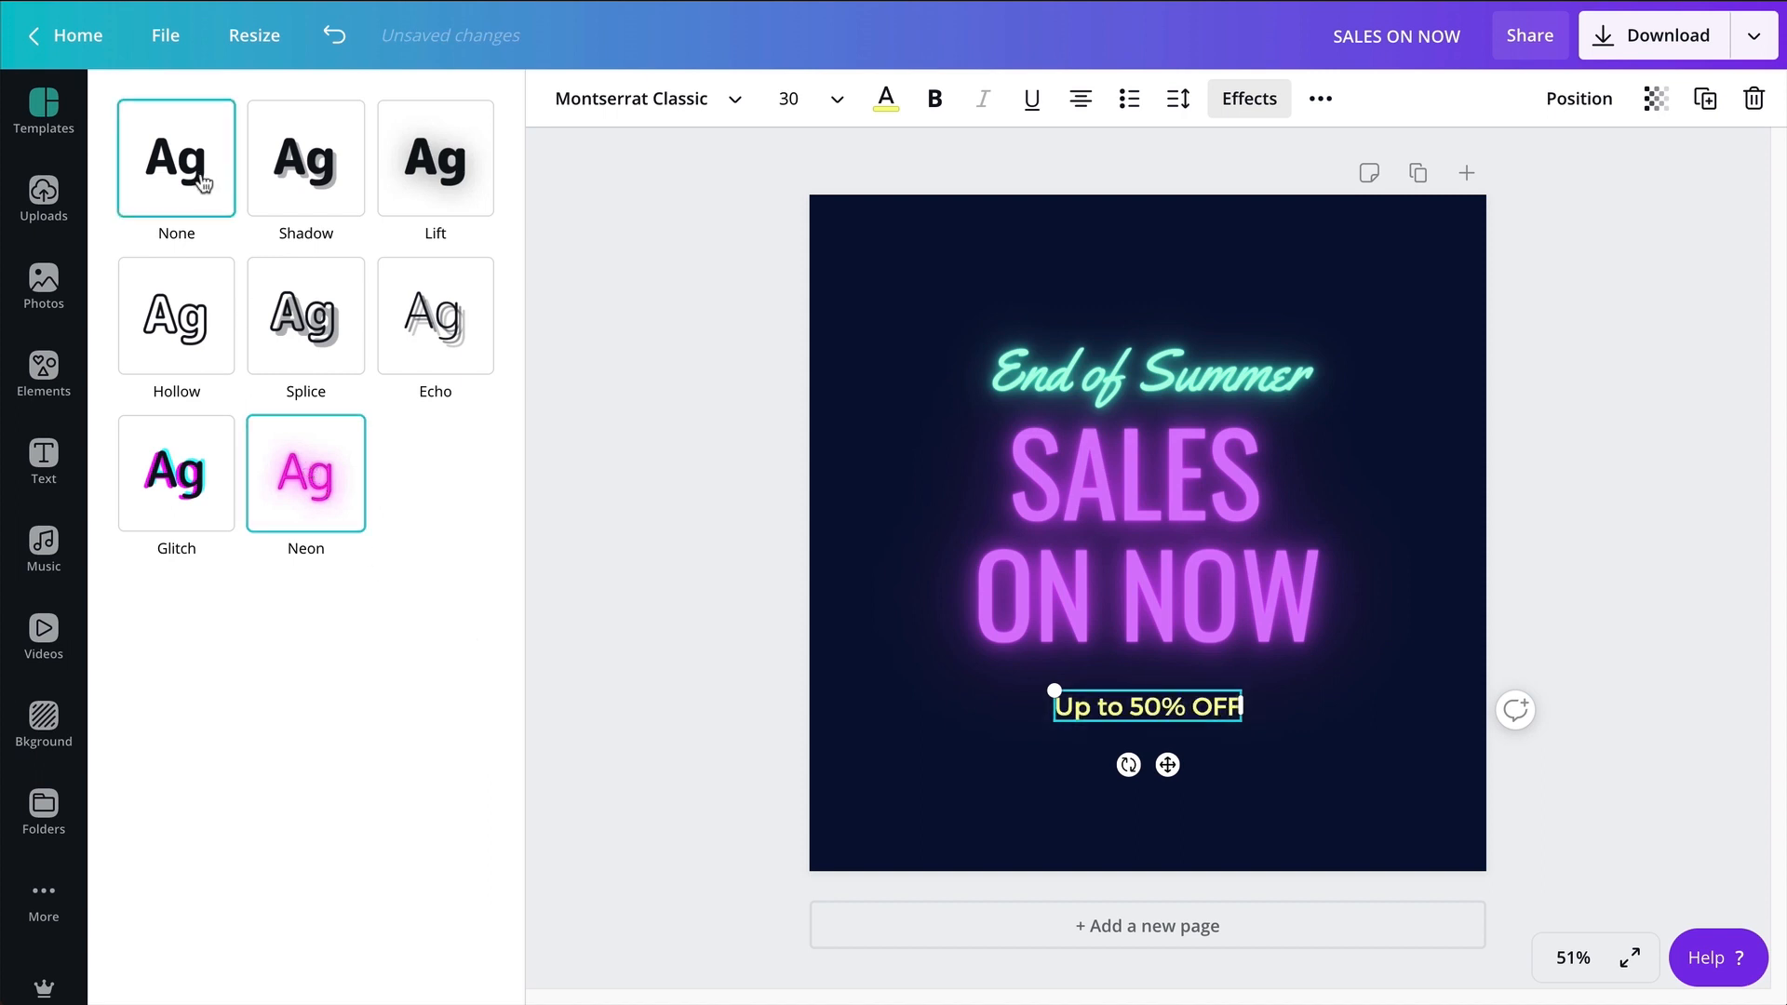
click(607, 460)
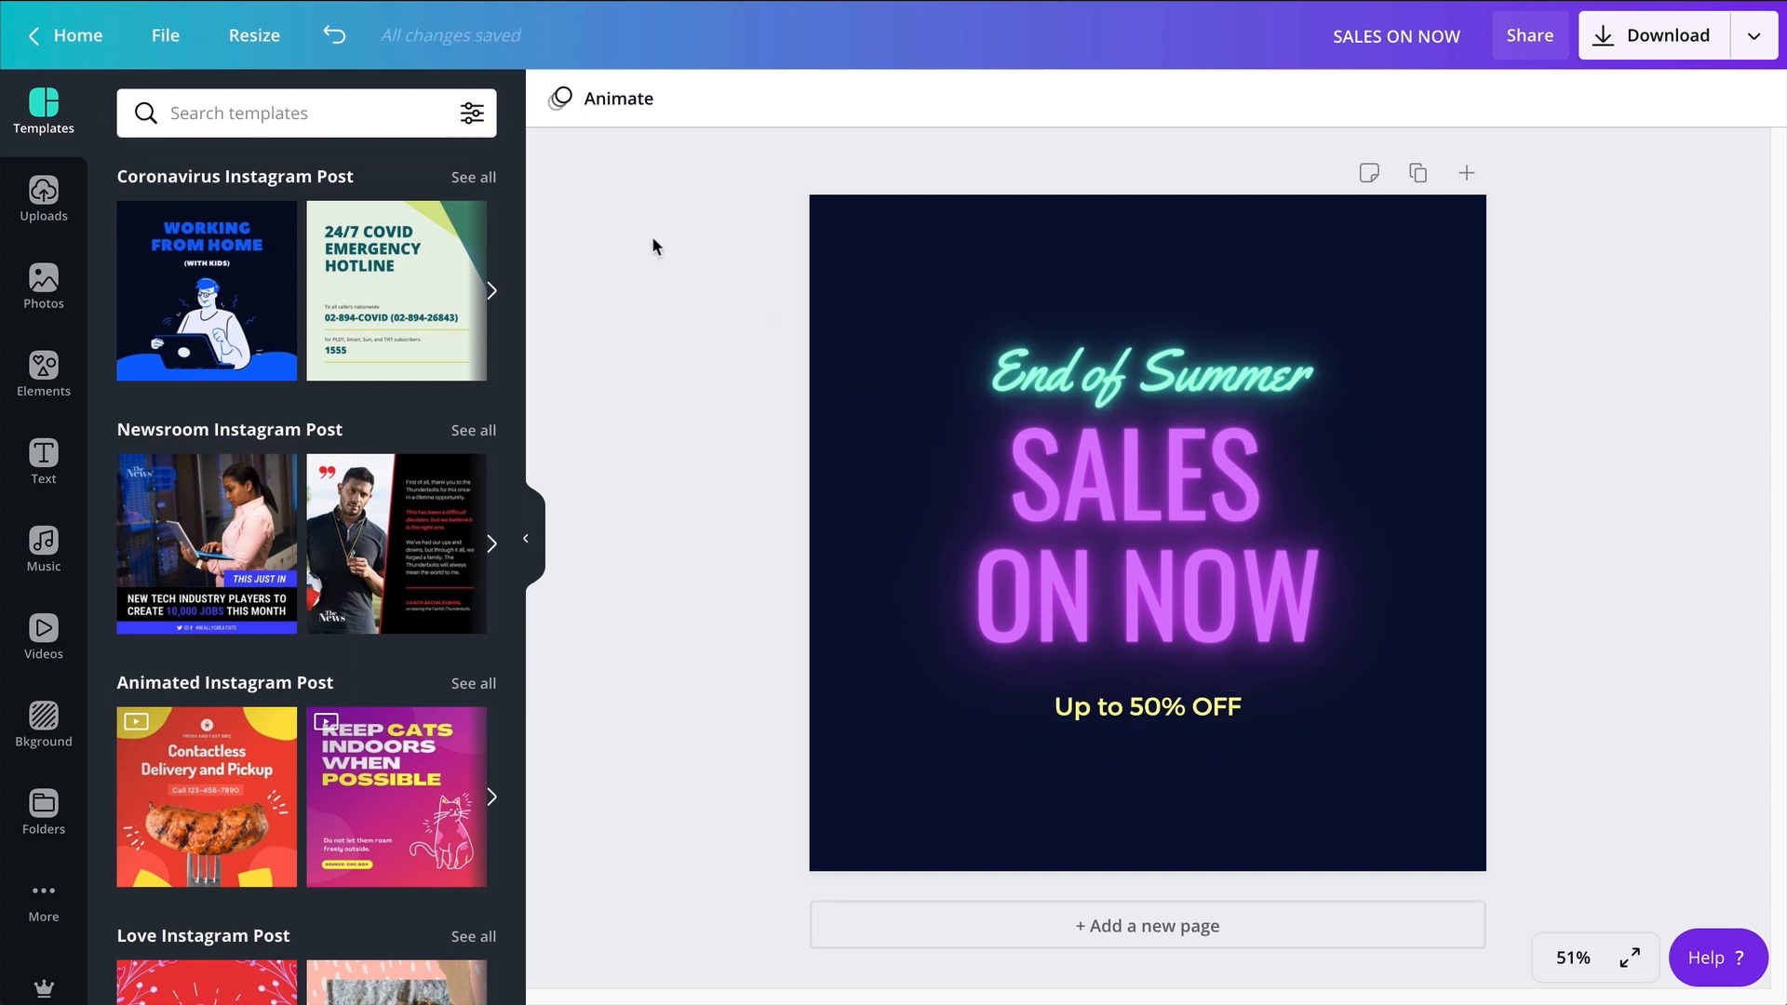
Select all three text boxes together and move them slightly down to center them vertically on the page
drag(652, 239, 1239, 790)
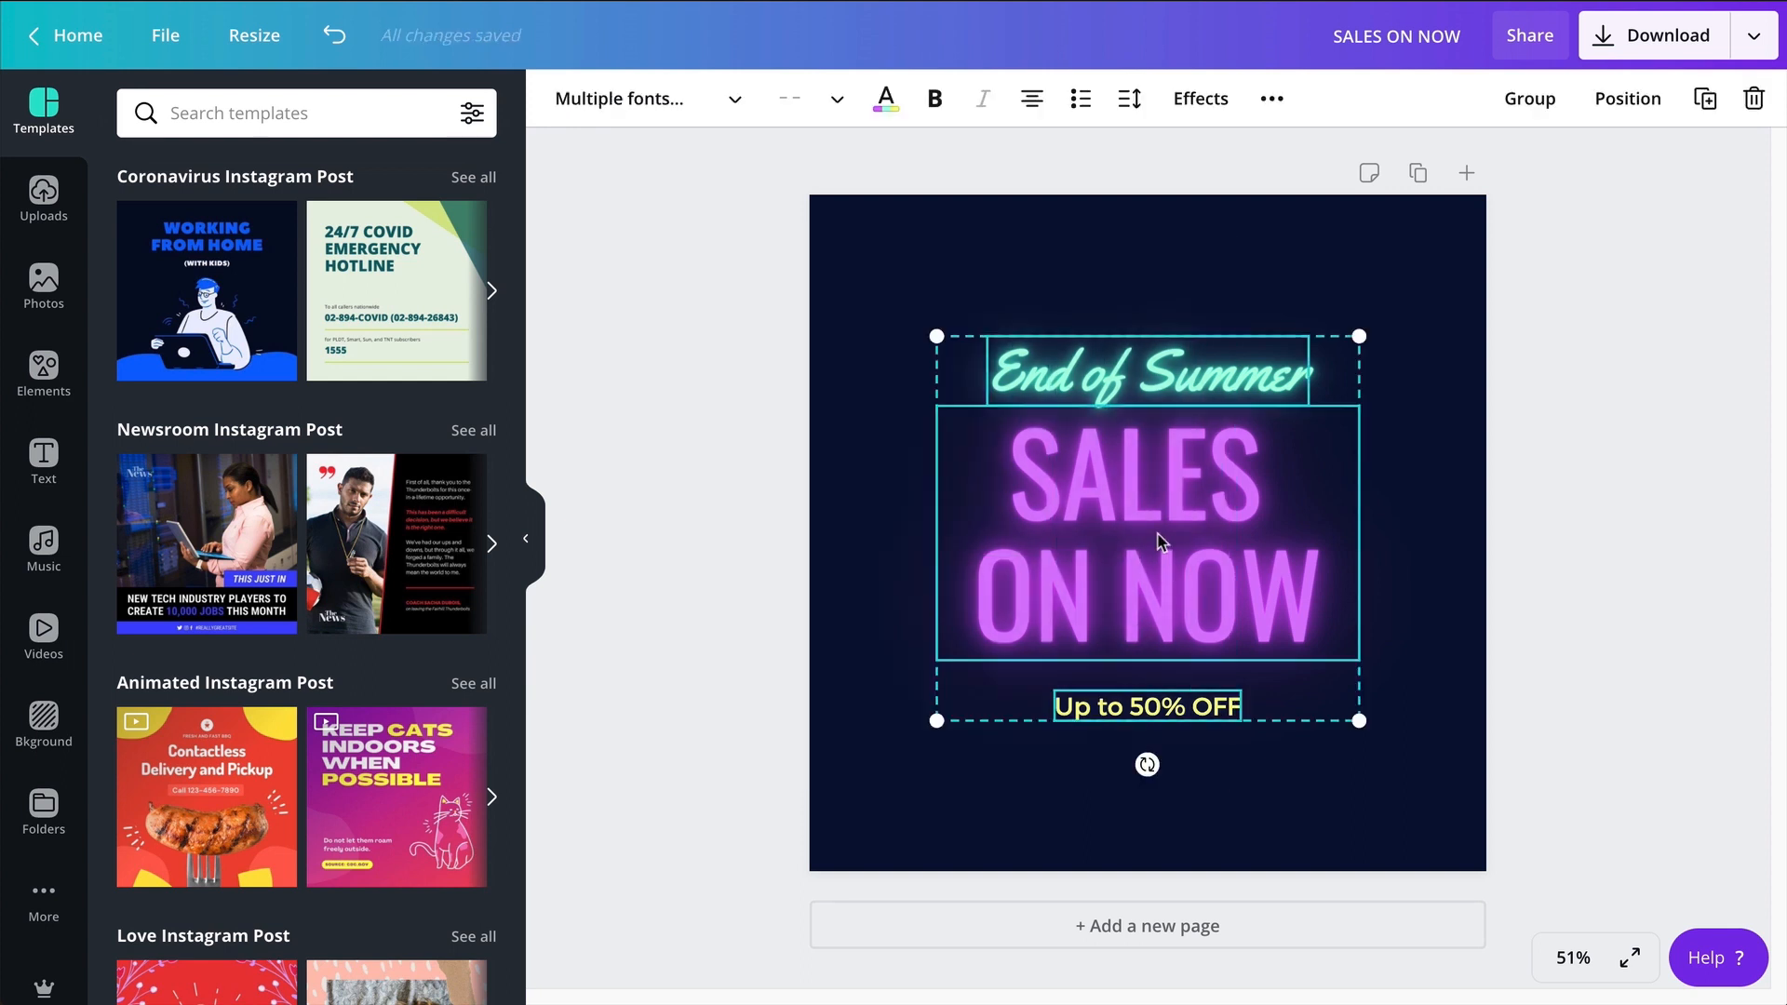
drag(1159, 542, 1159, 545)
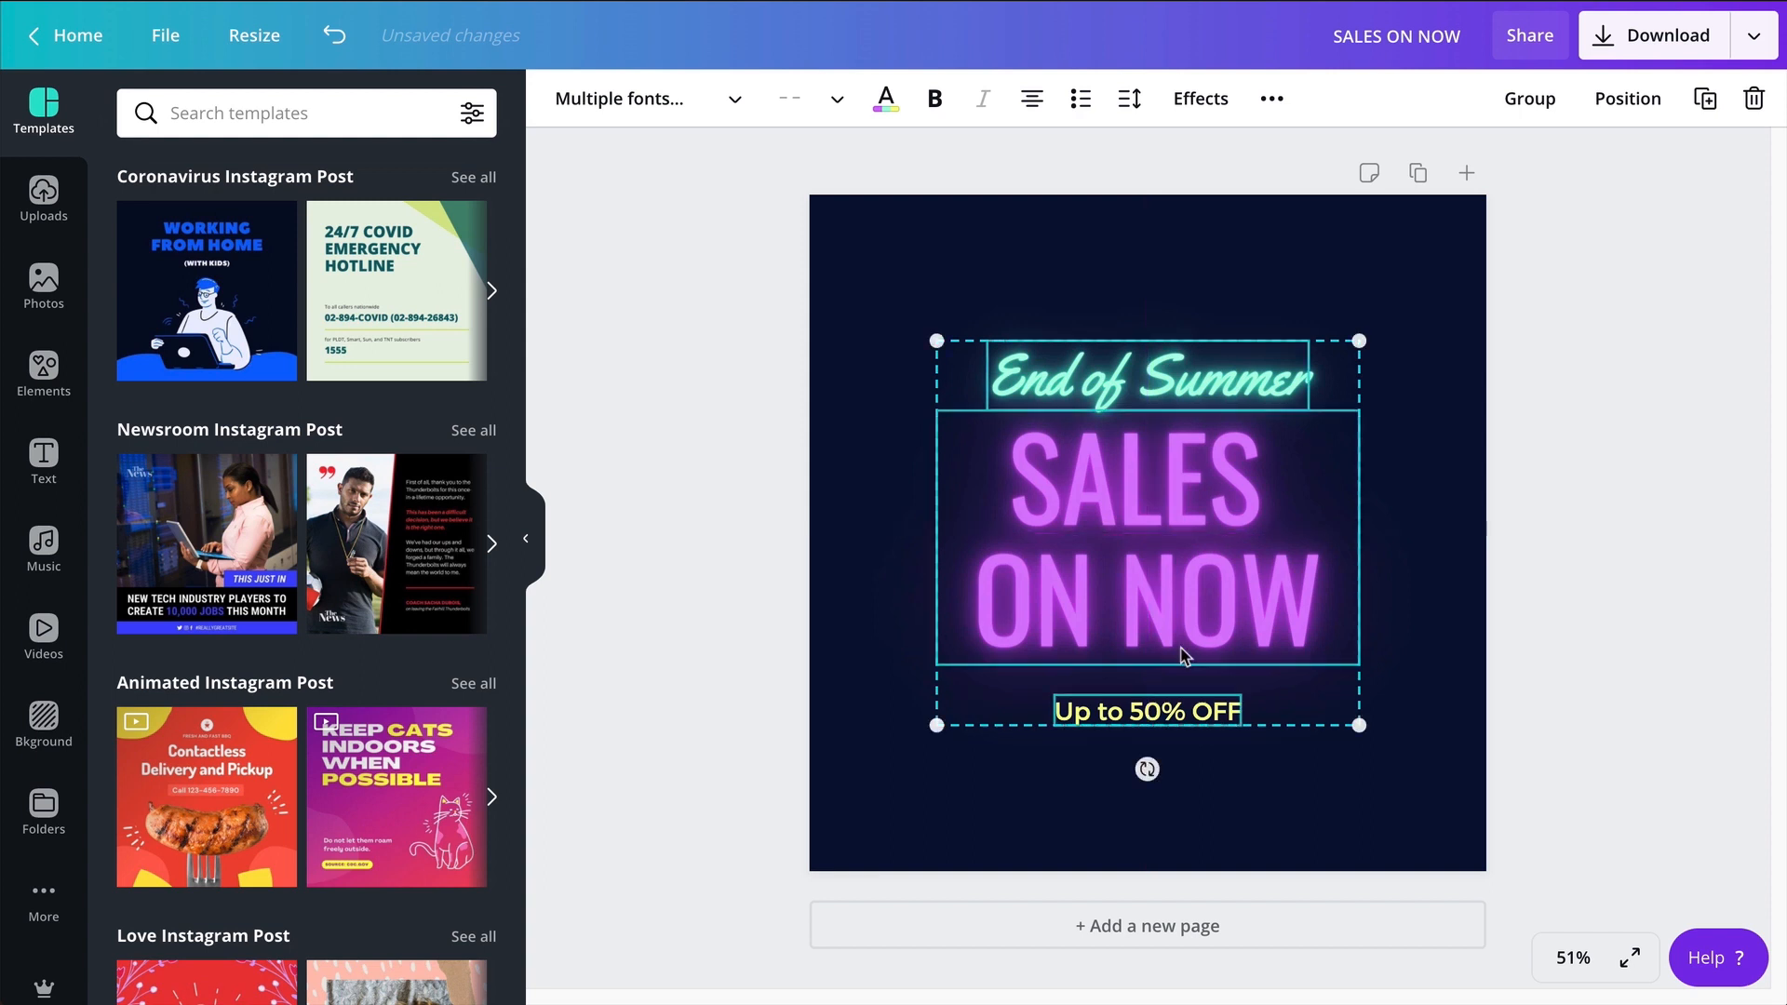
click(1270, 829)
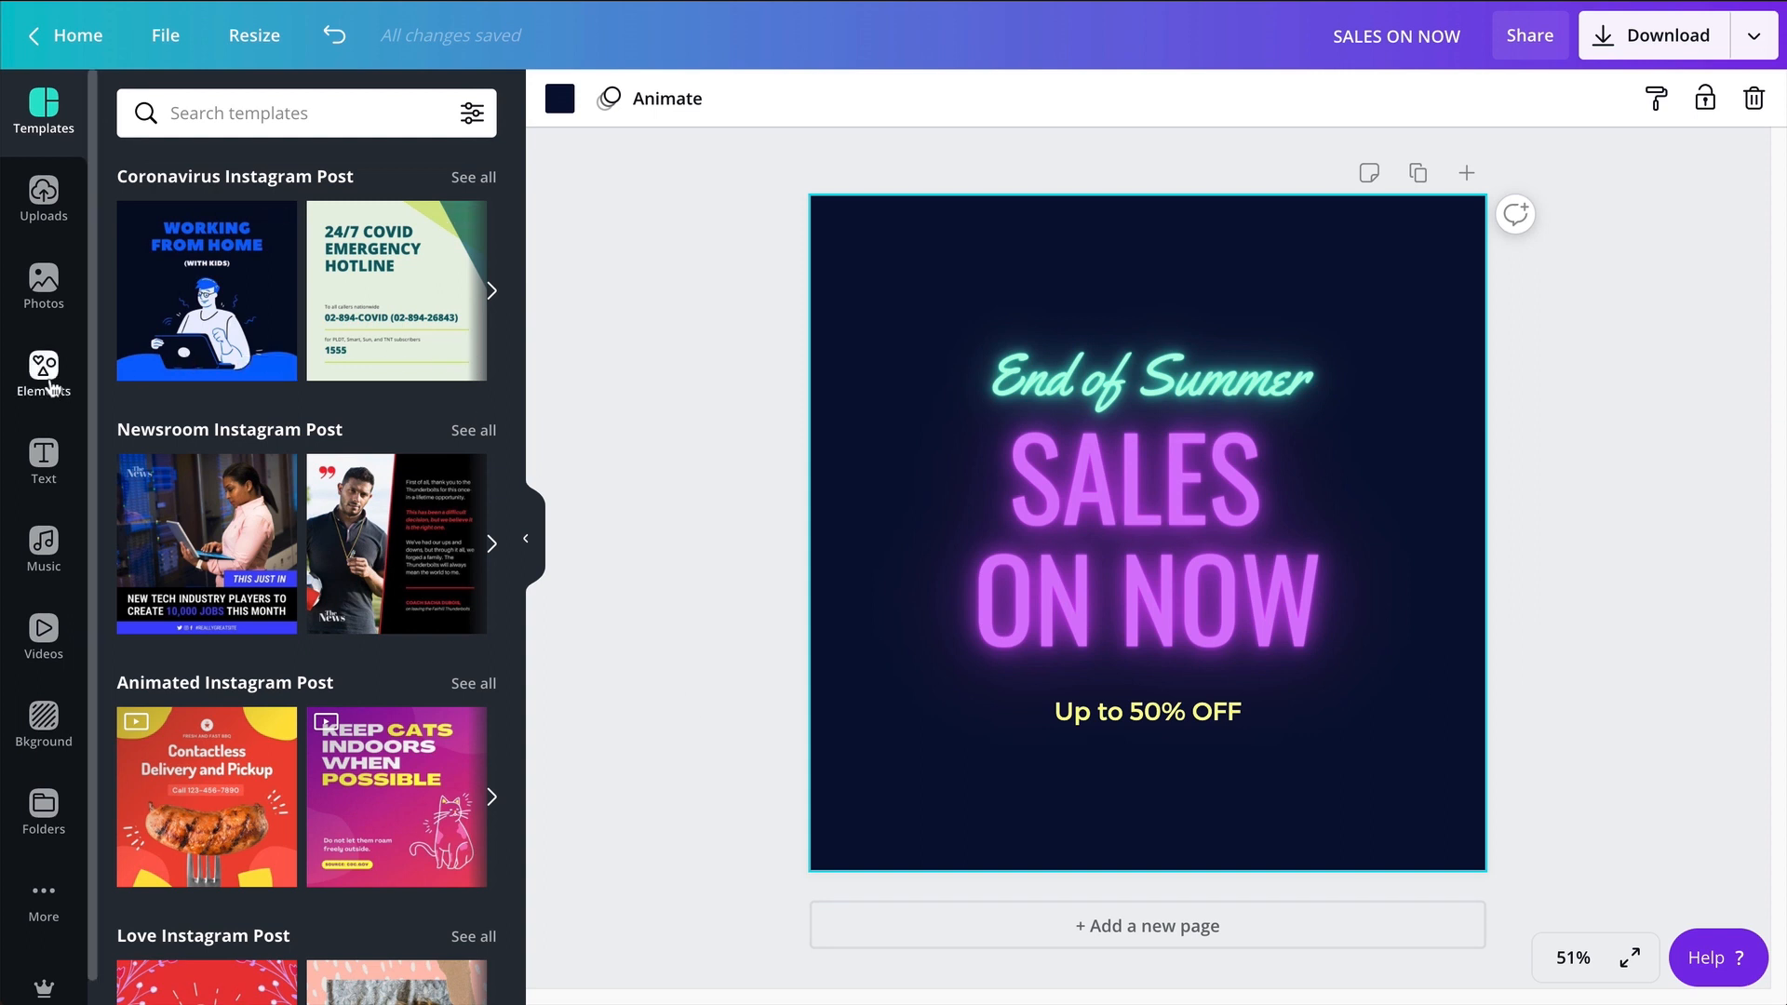
Search the design elements for "dots"
click(47, 372)
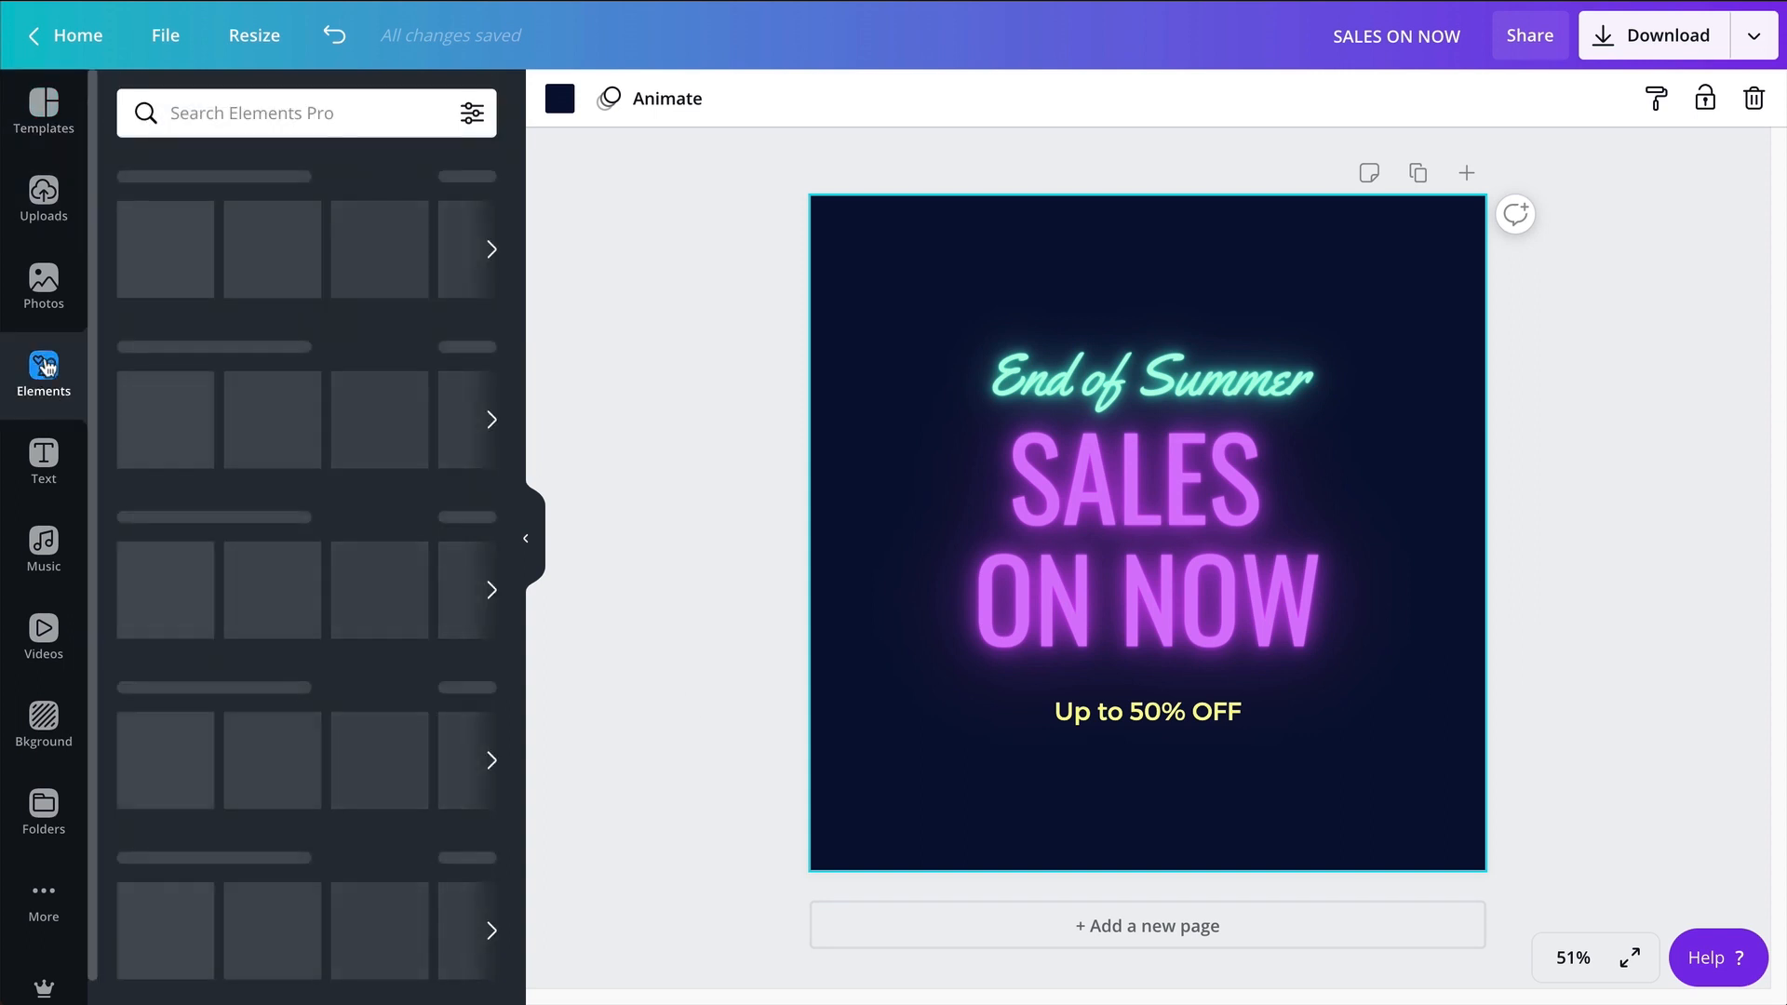
scroll(44, 370, down, 1)
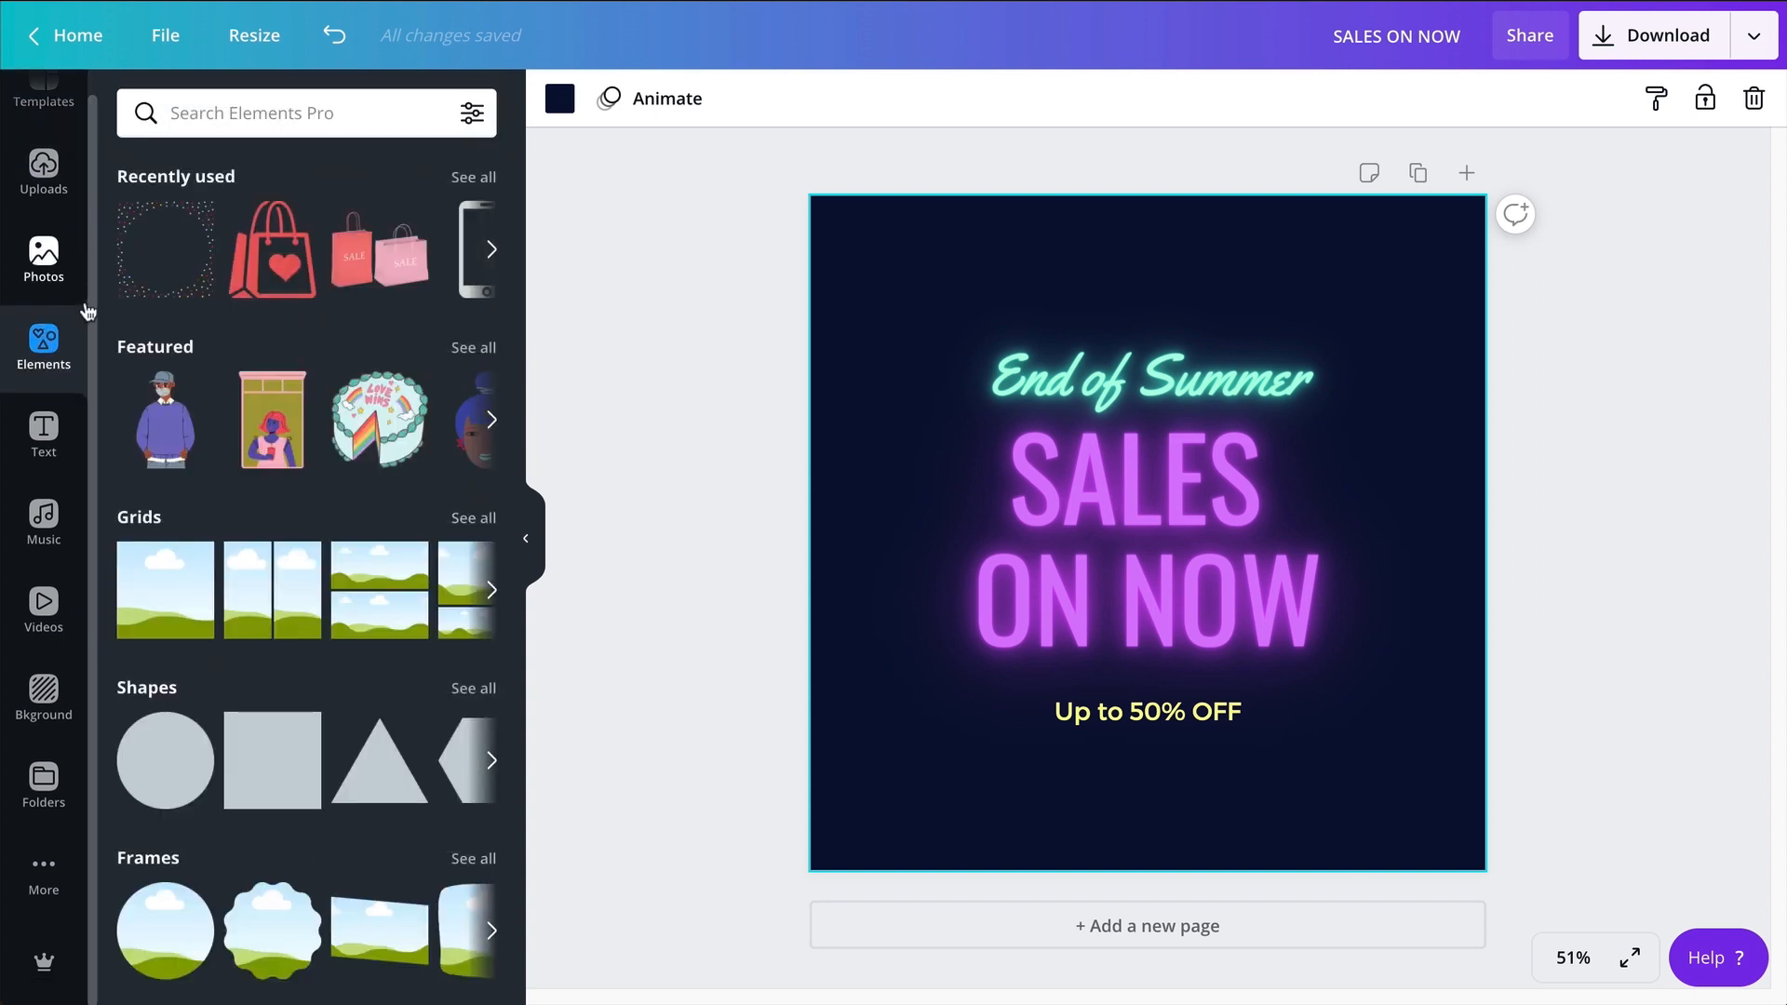
scroll(411, 610, down, 12)
scroll(411, 610, up, 8)
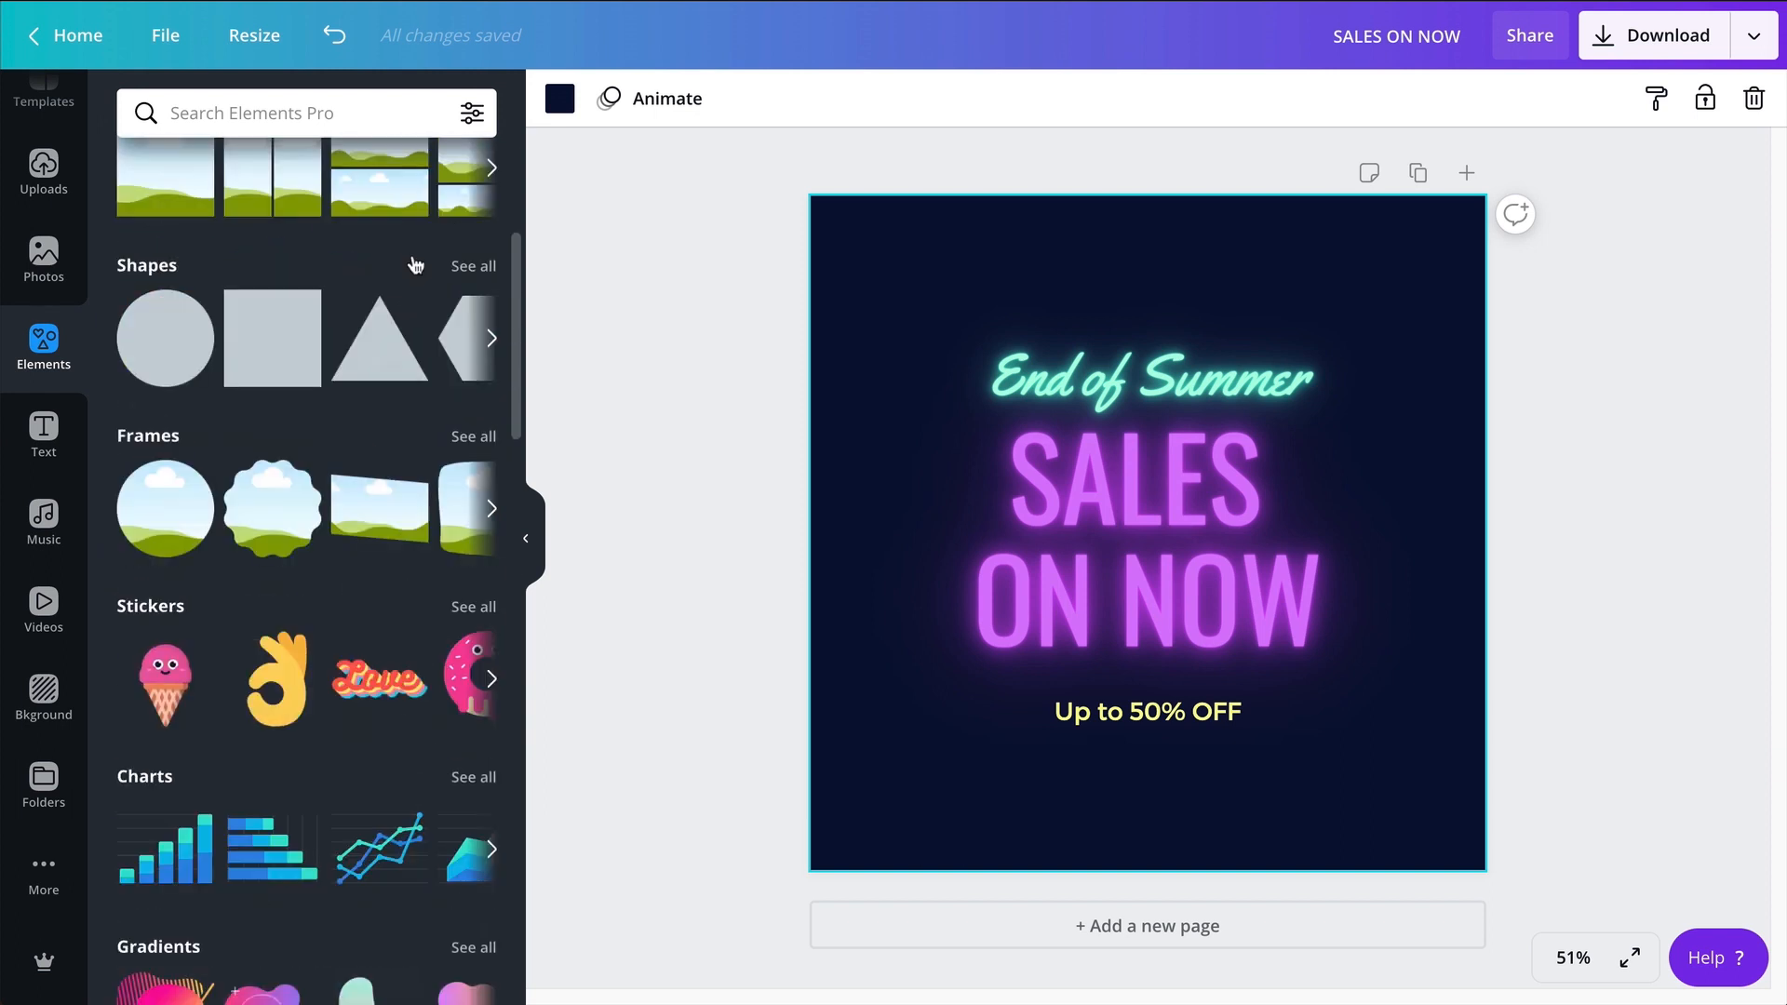
click(398, 95)
text(dots)
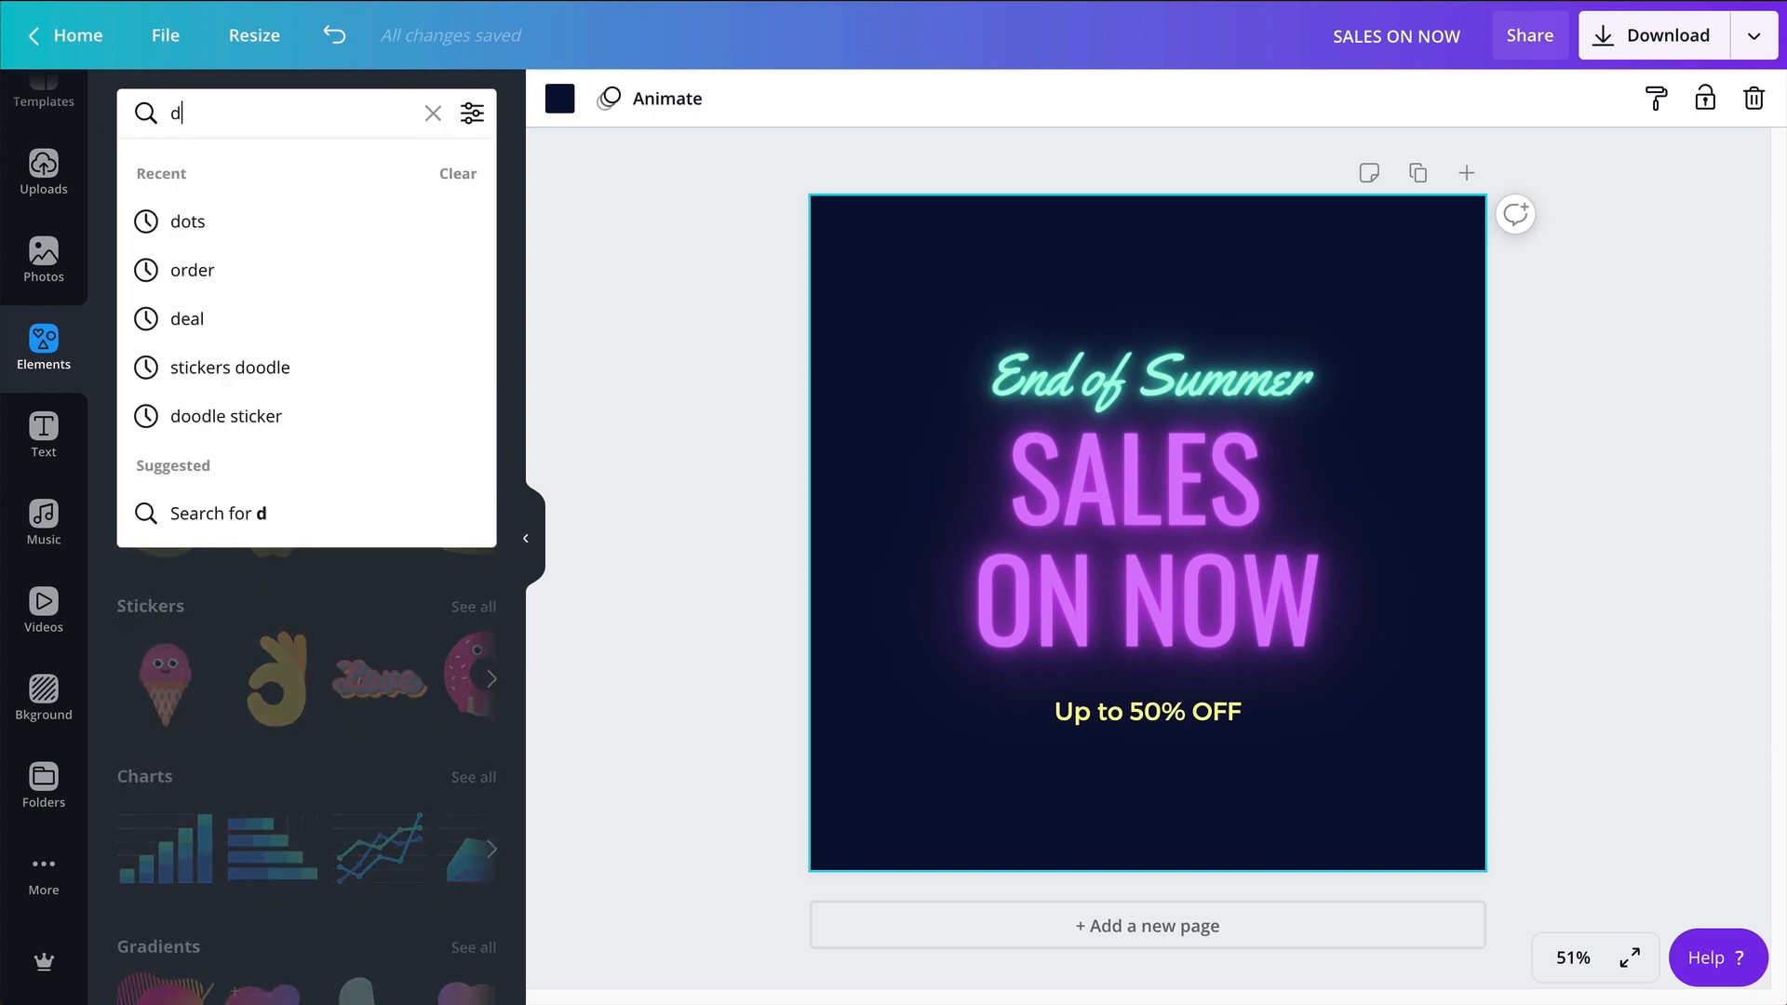
key(Return)
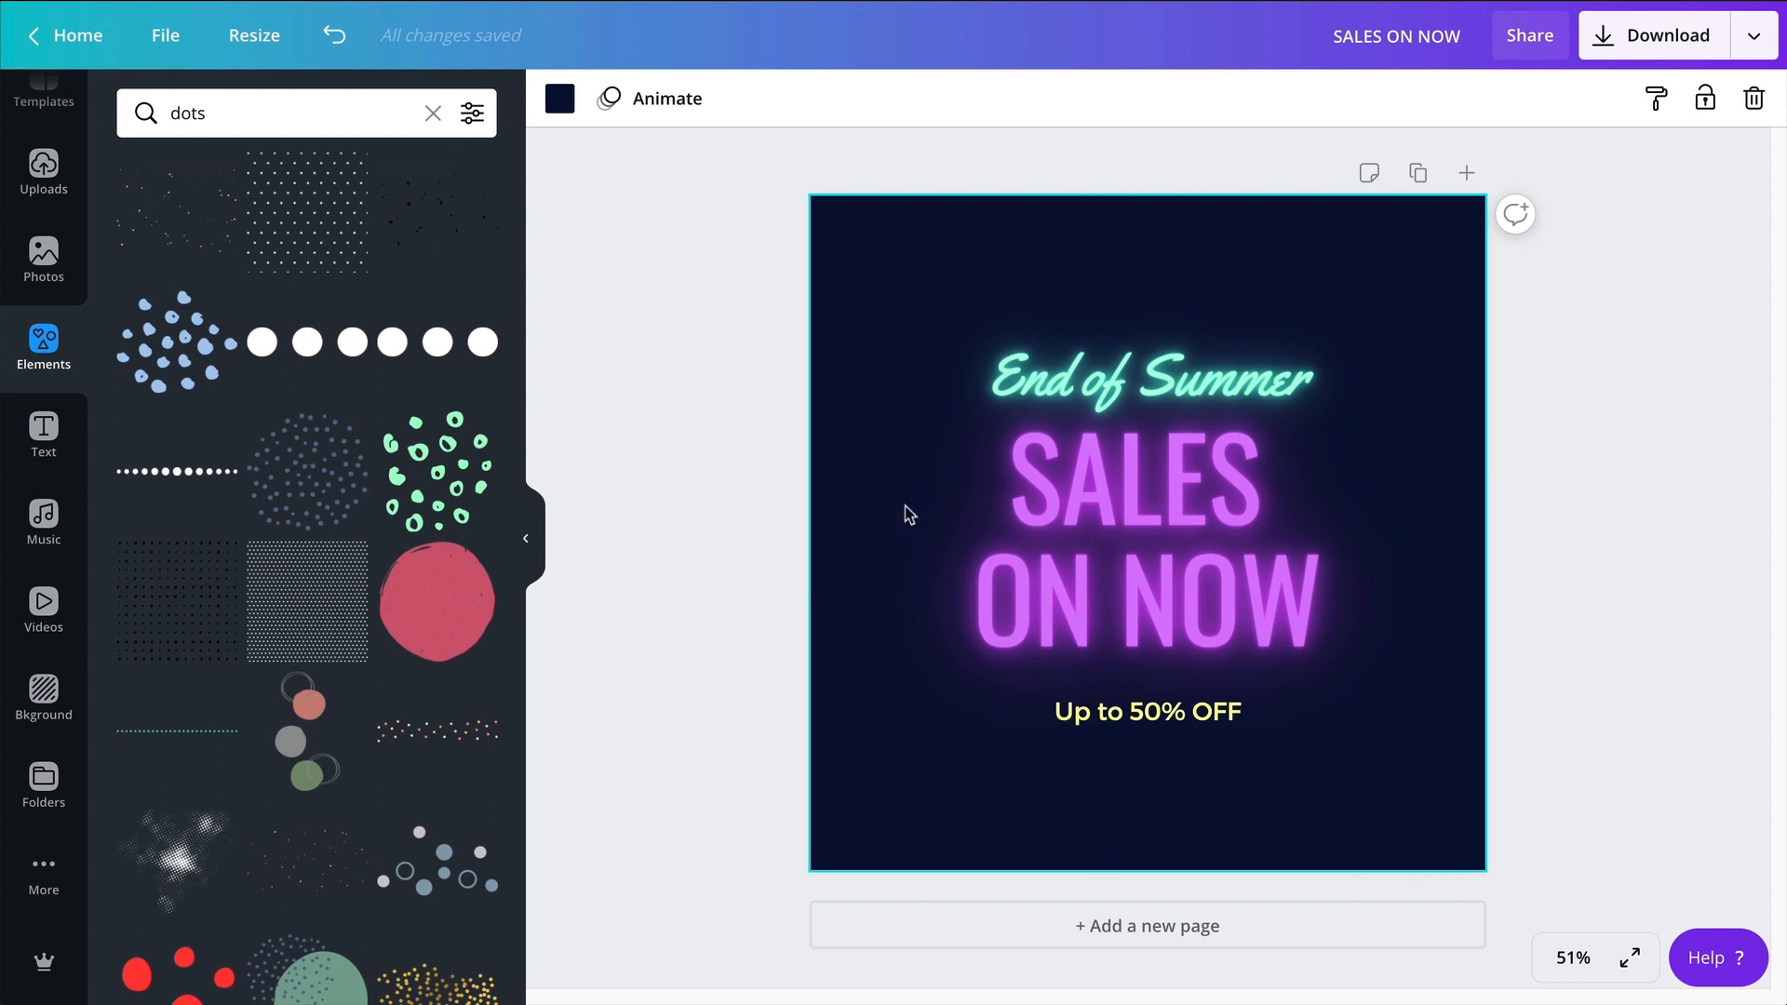
Try the free strip of small scattered dots from the search results on the page and delete it
scroll(446, 745, down, 1)
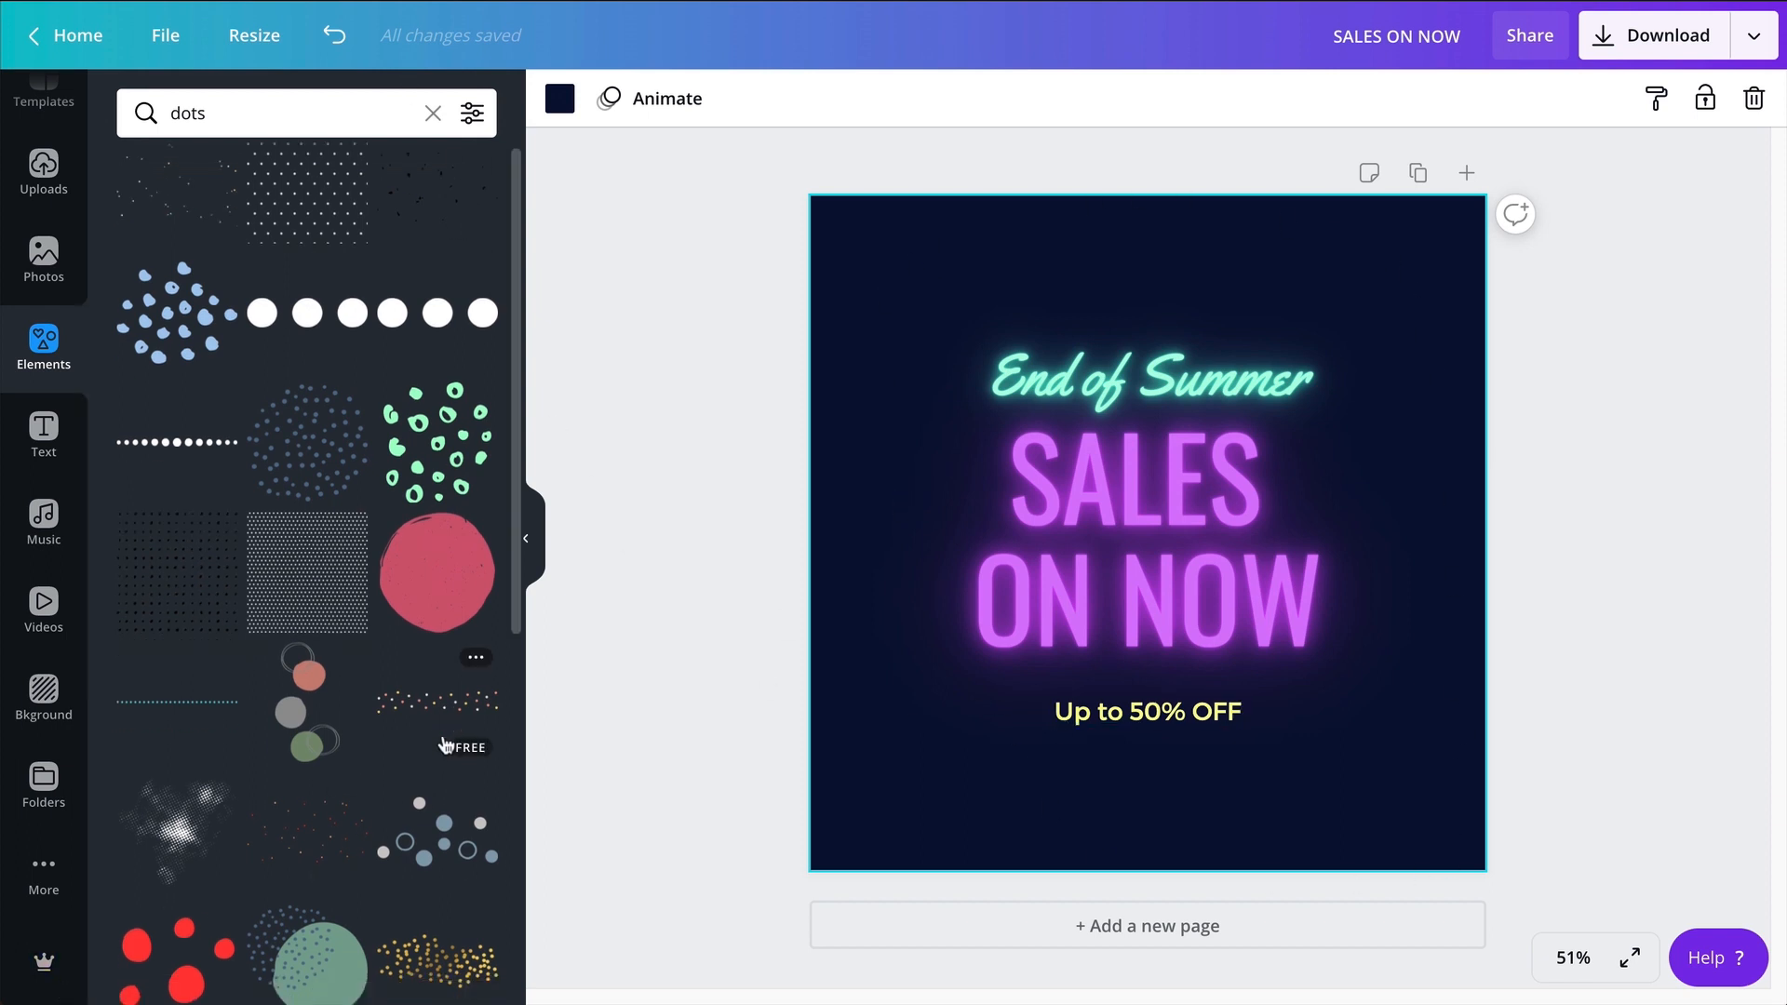
click(451, 710)
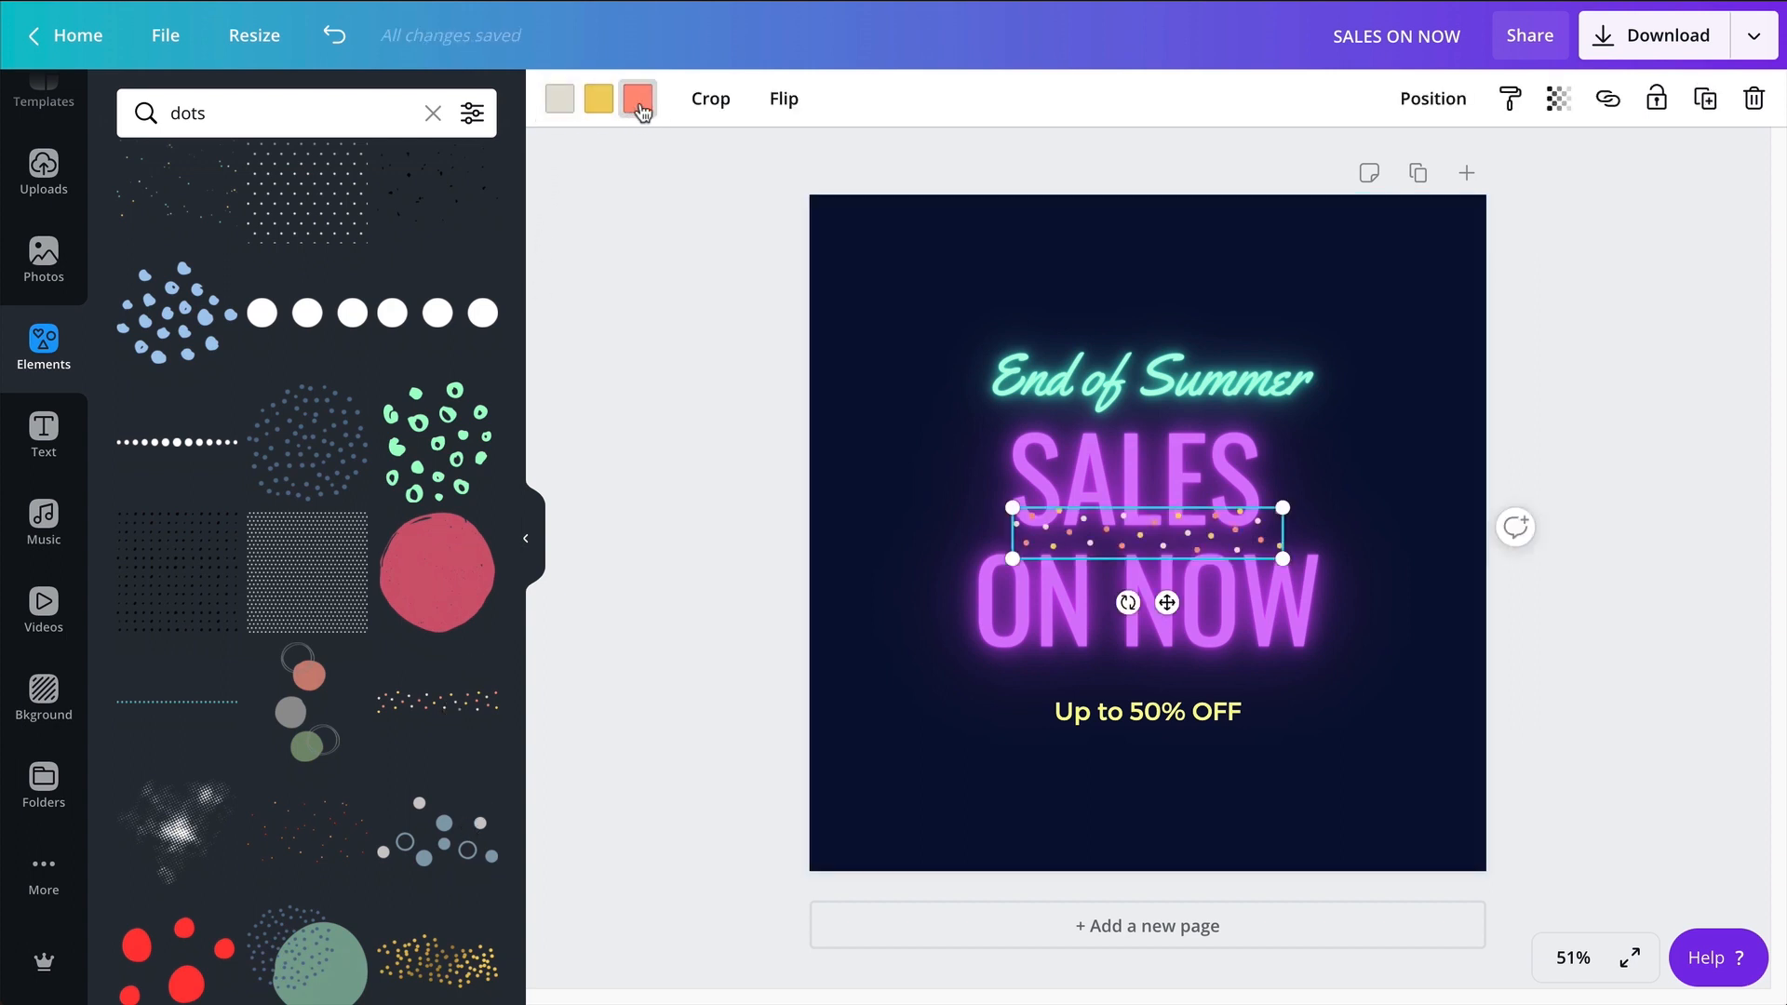
key(Delete)
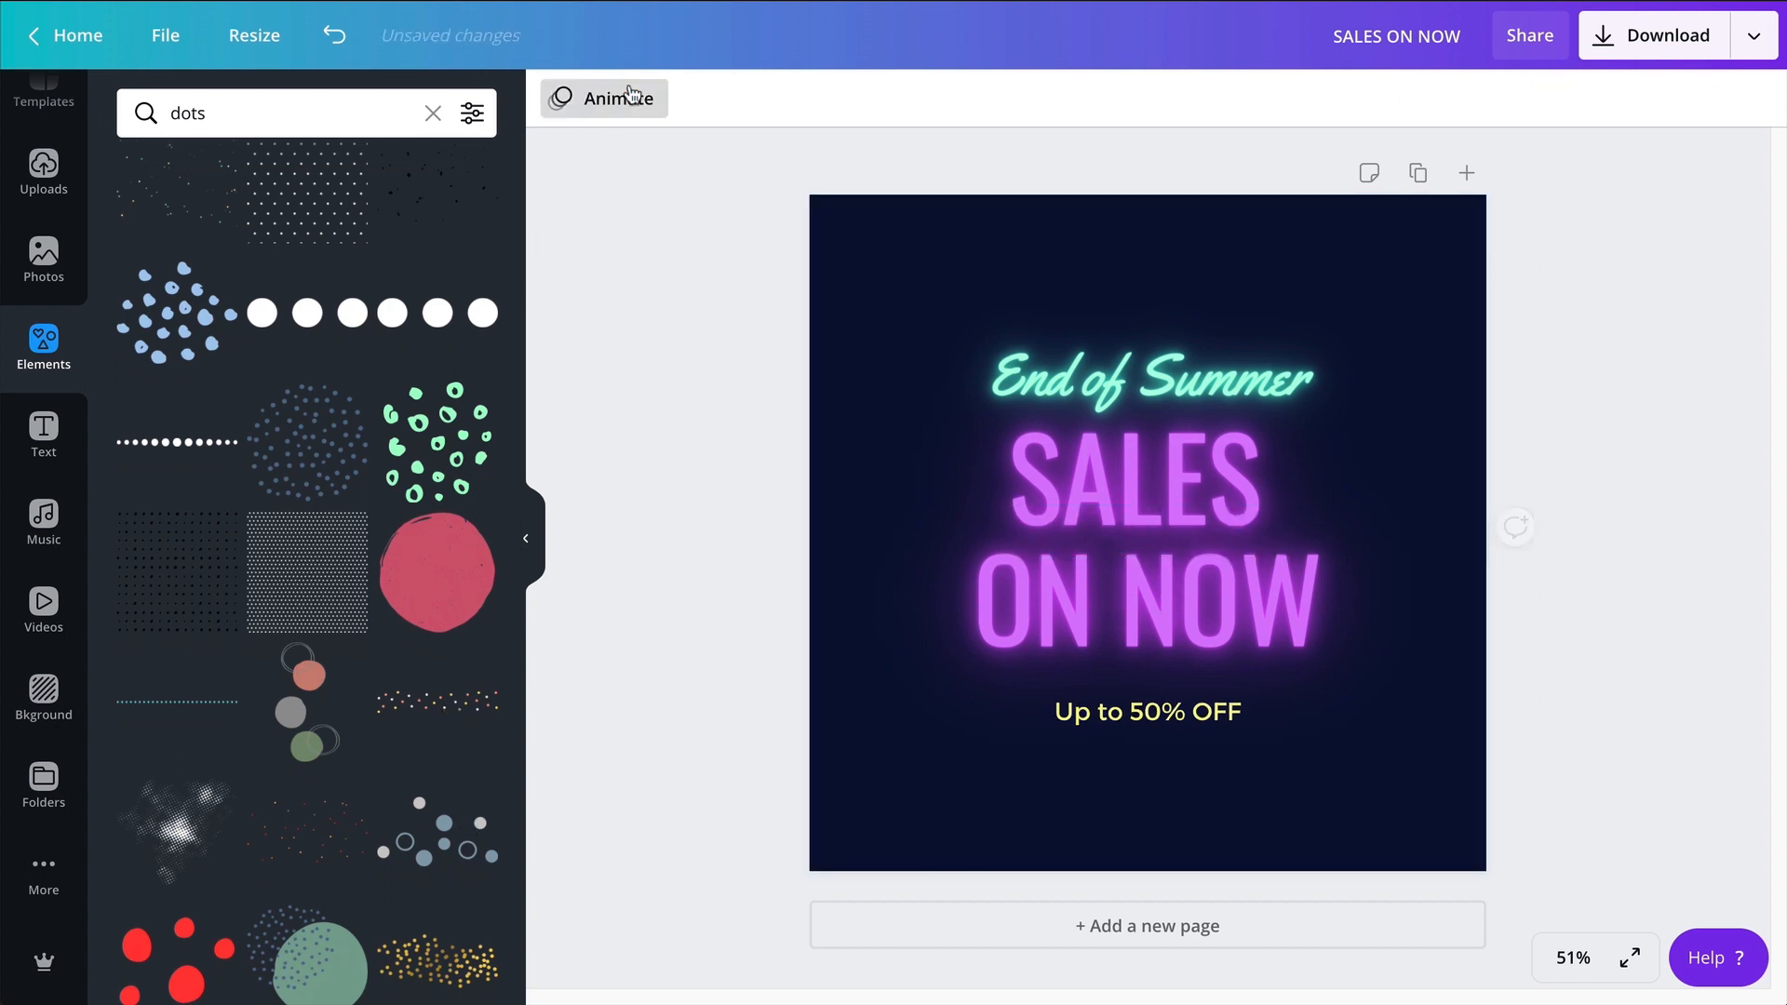
Add the free square frame of small multicolored dots and enlarge it to fill the whole page
scroll(438, 740, down, 5)
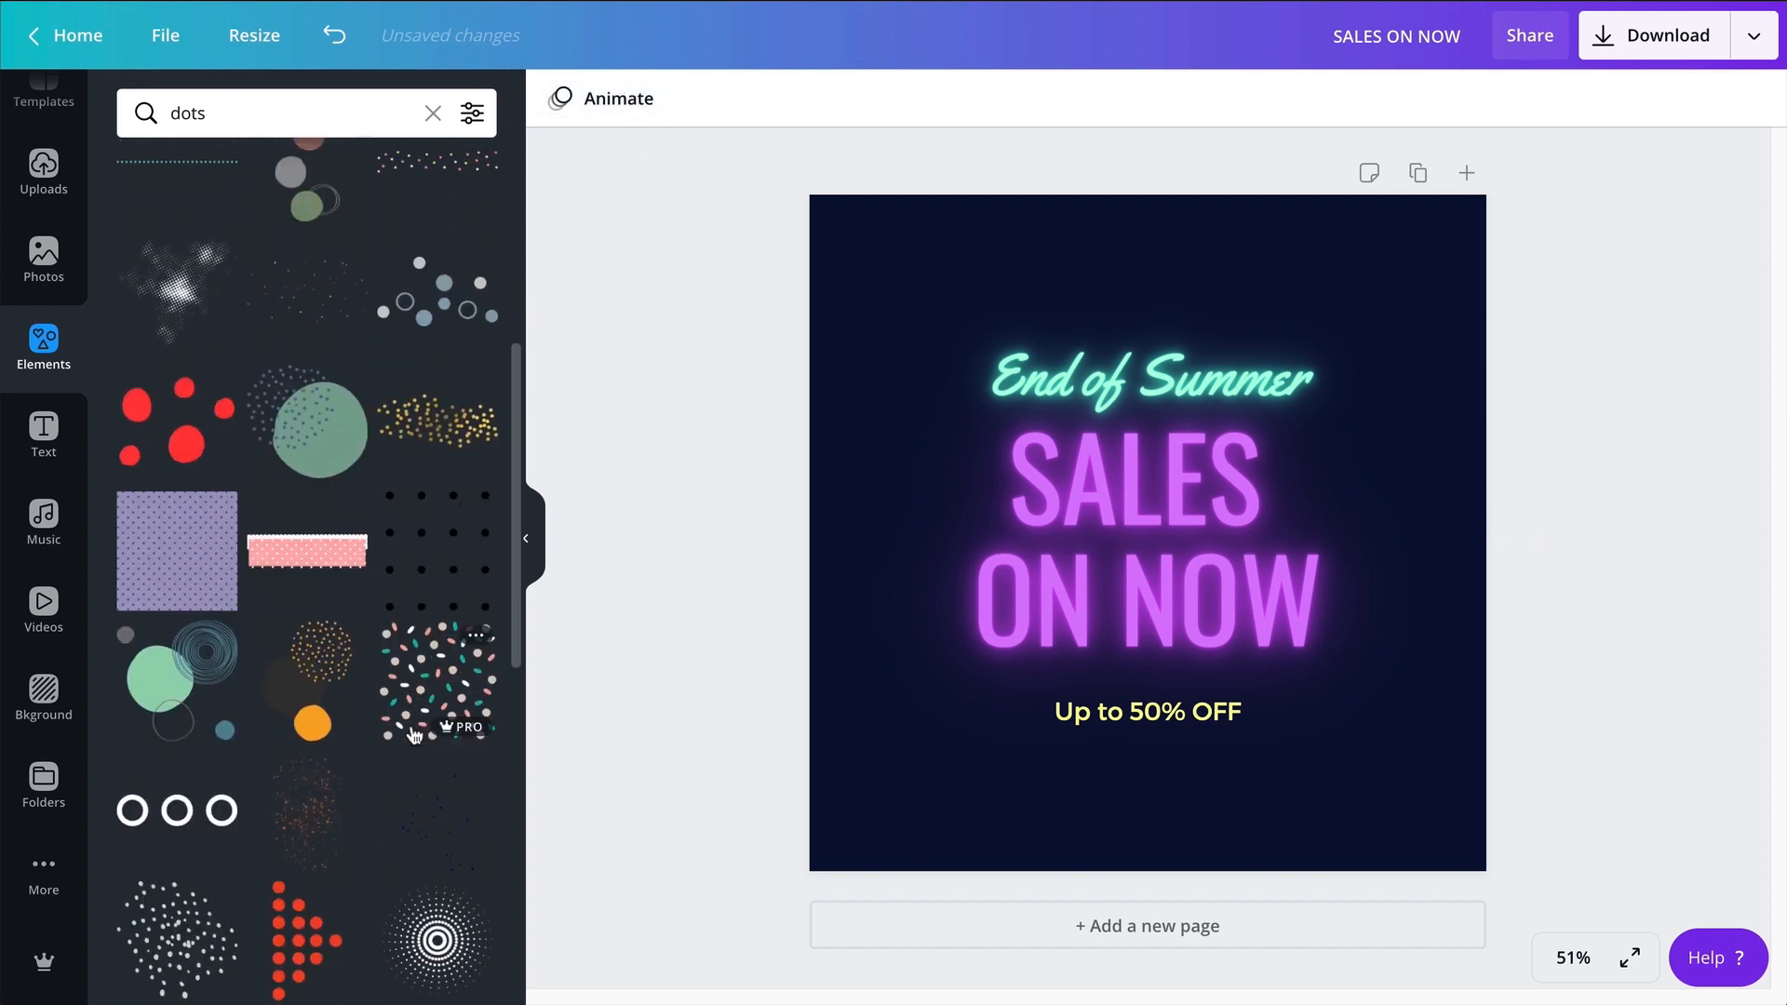
scroll(419, 726, down, 10)
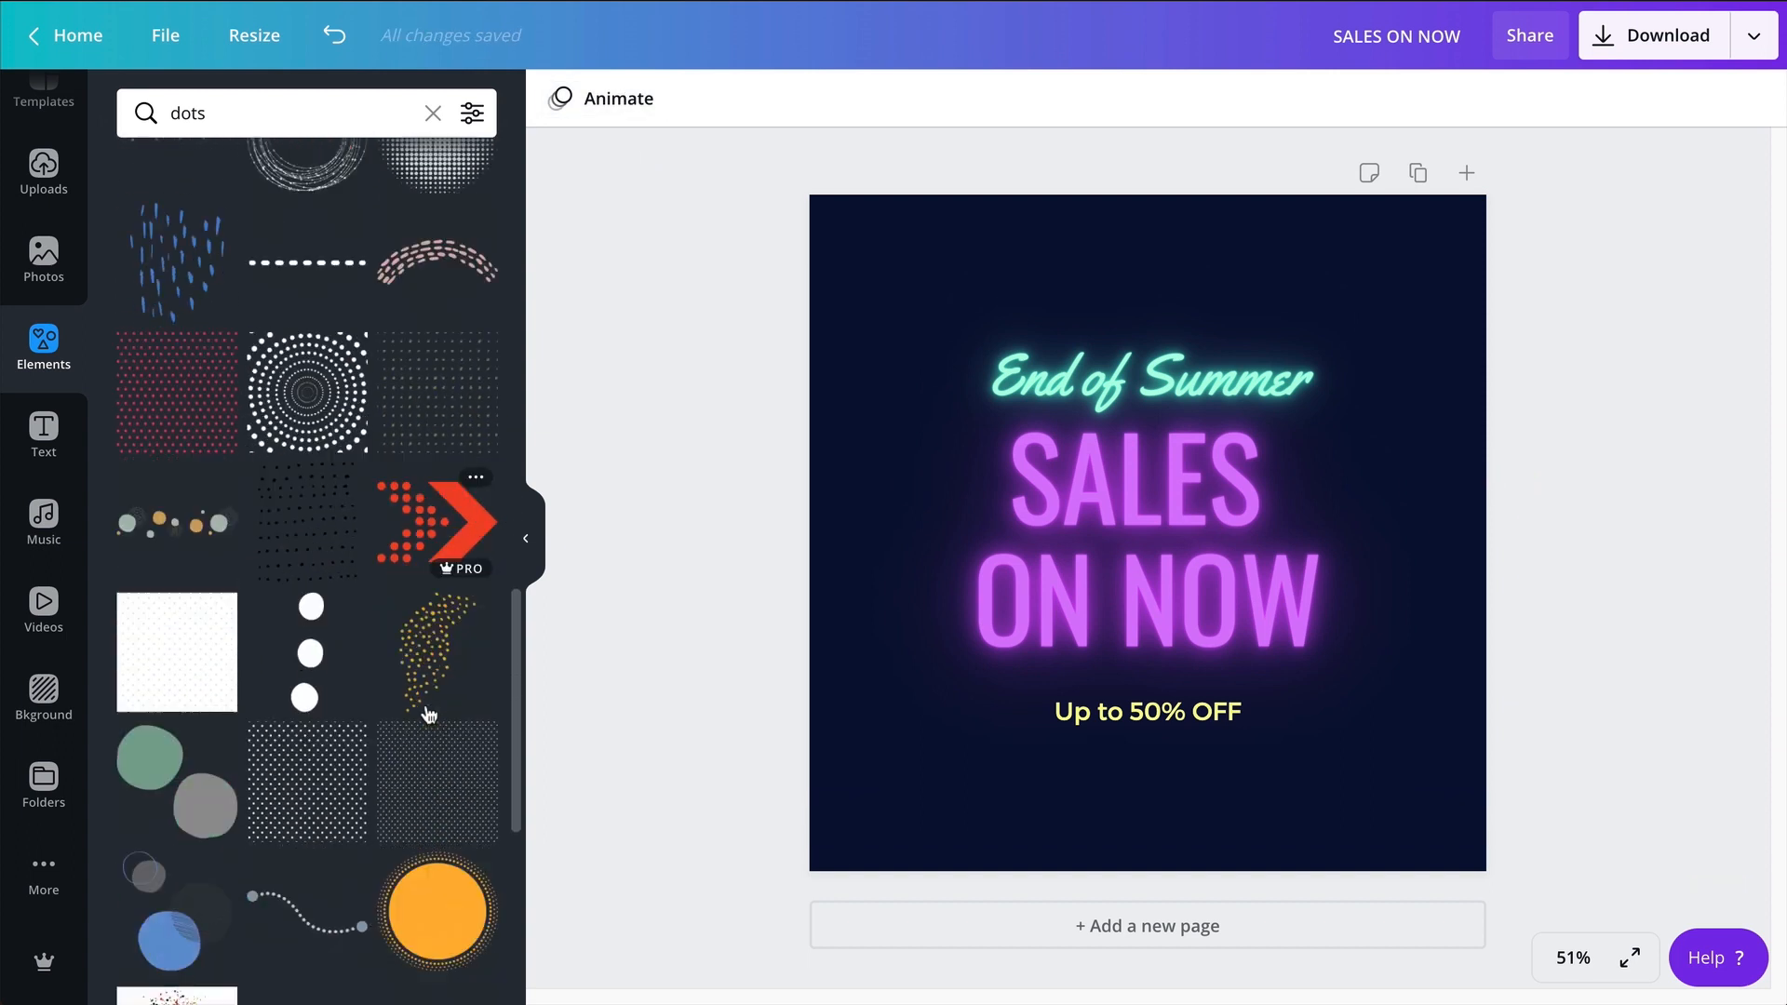
scroll(429, 714, down, 12)
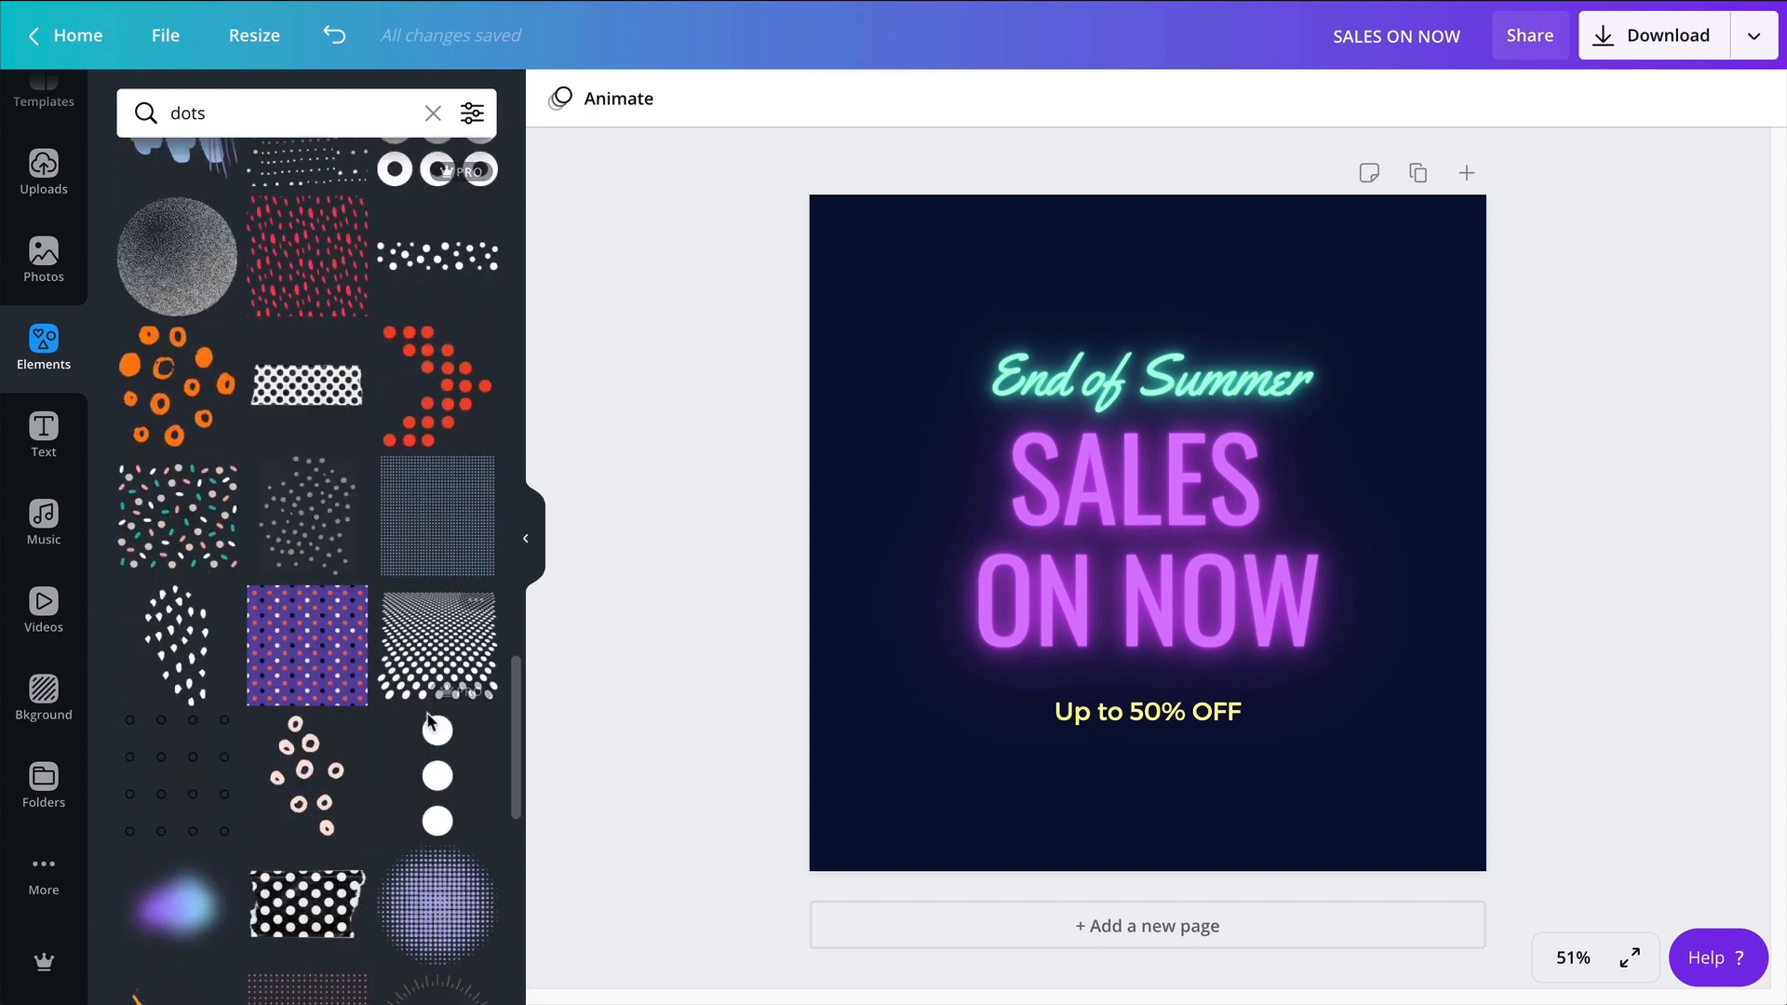
scroll(428, 720, down, 6)
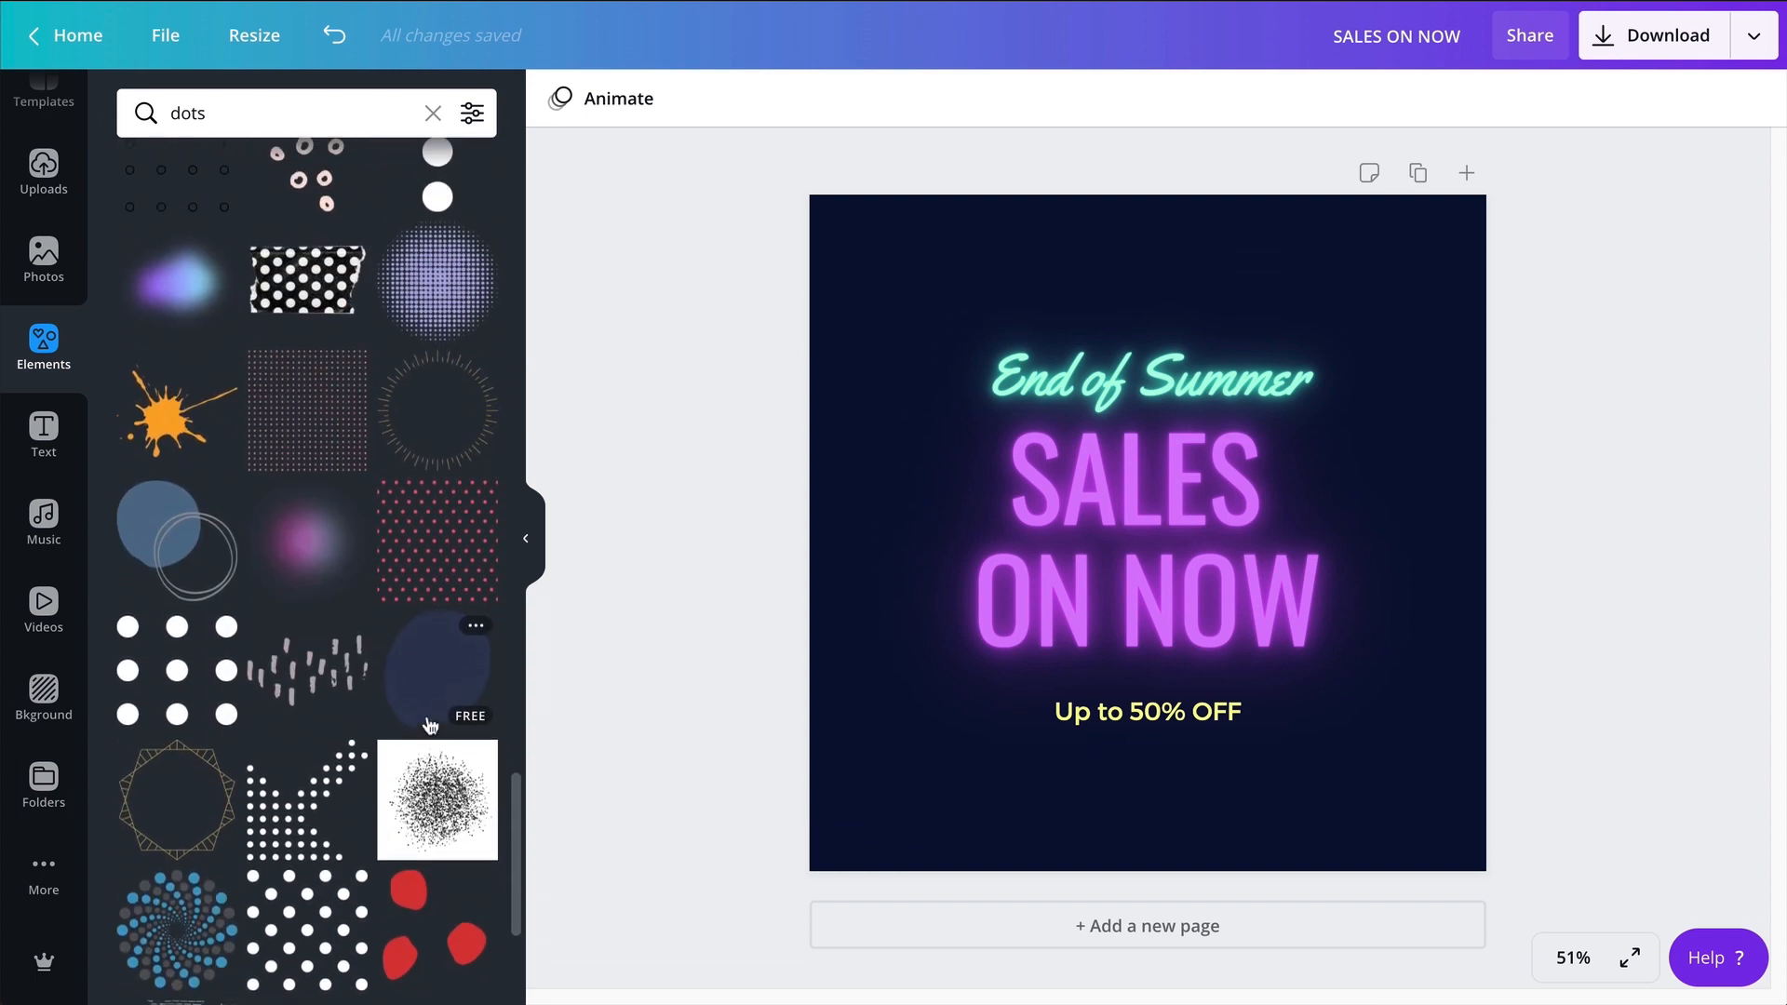
scroll(428, 724, down, 10)
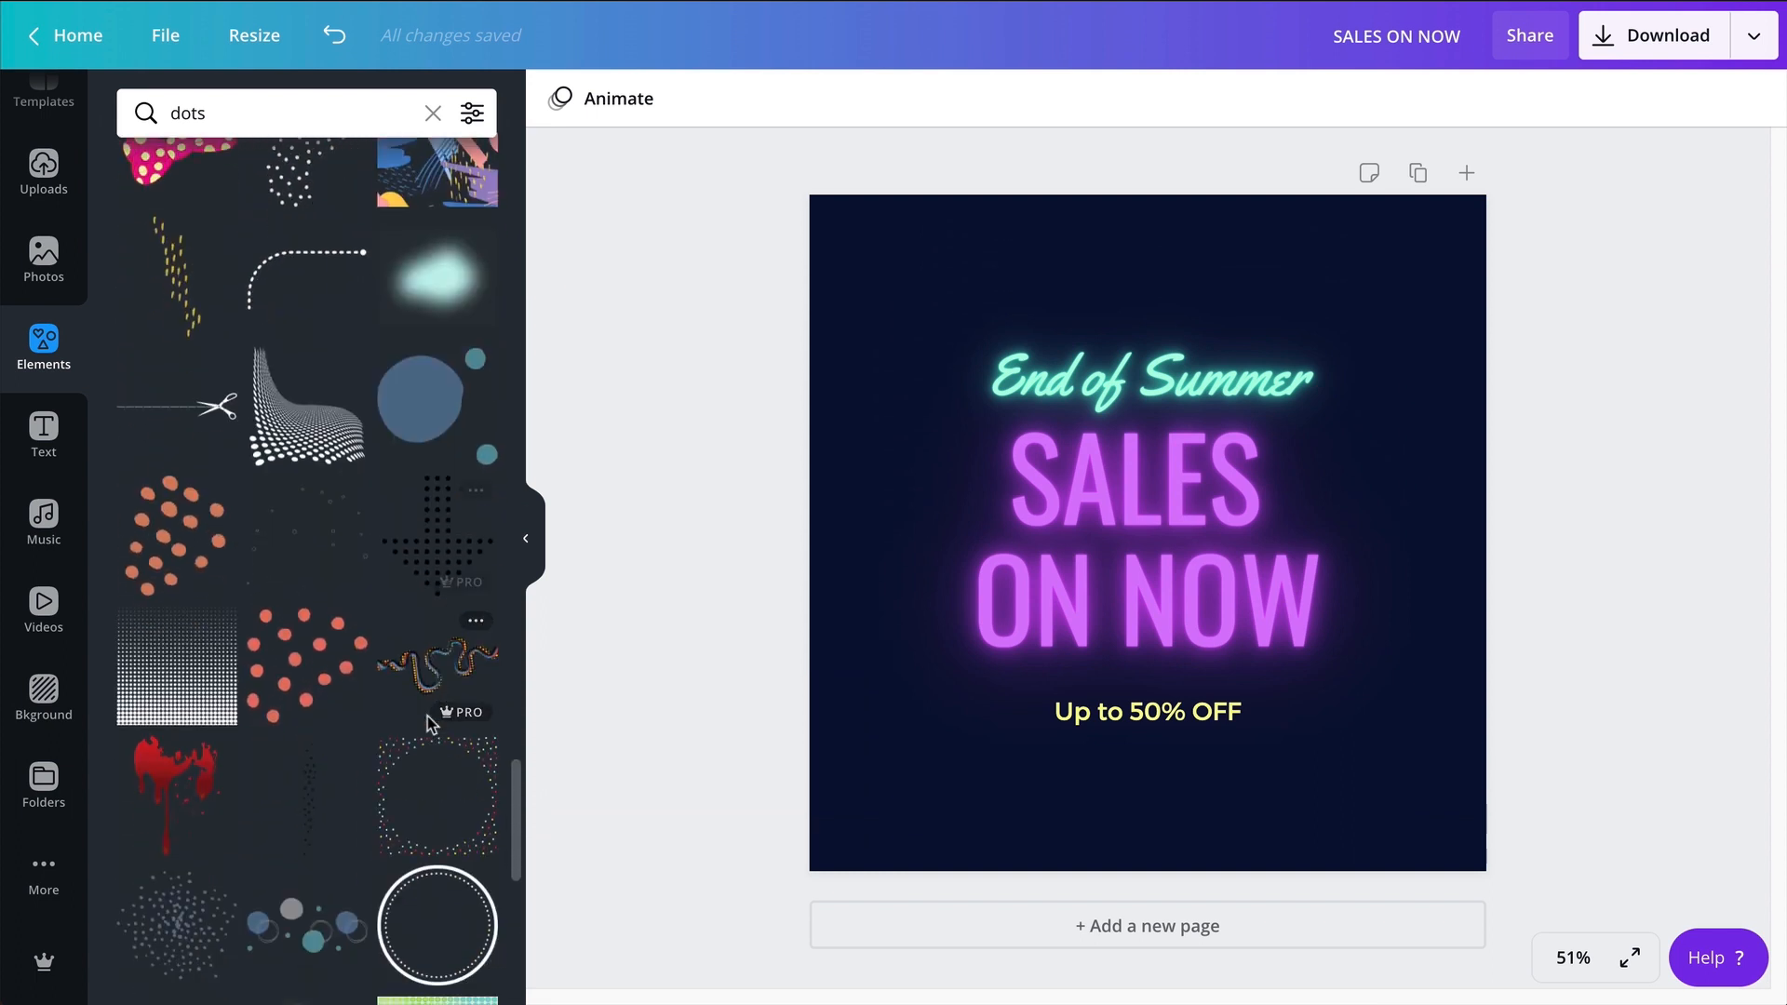
scroll(428, 724, down, 2)
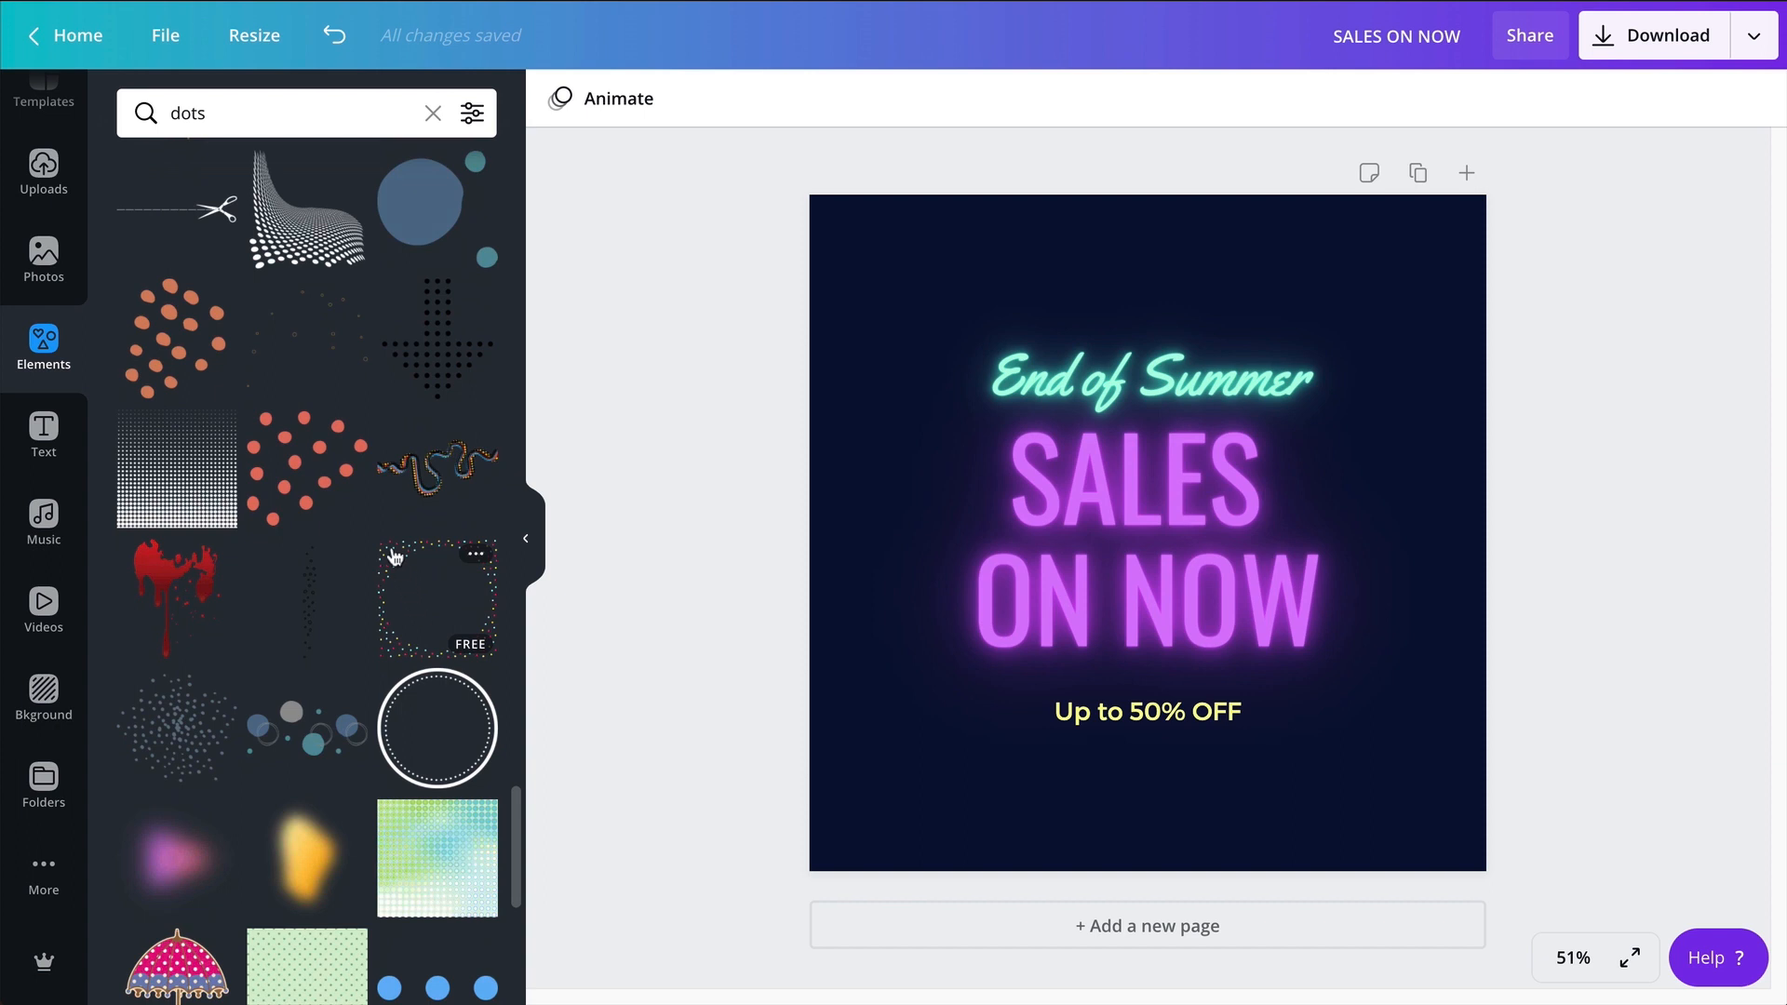
click(394, 557)
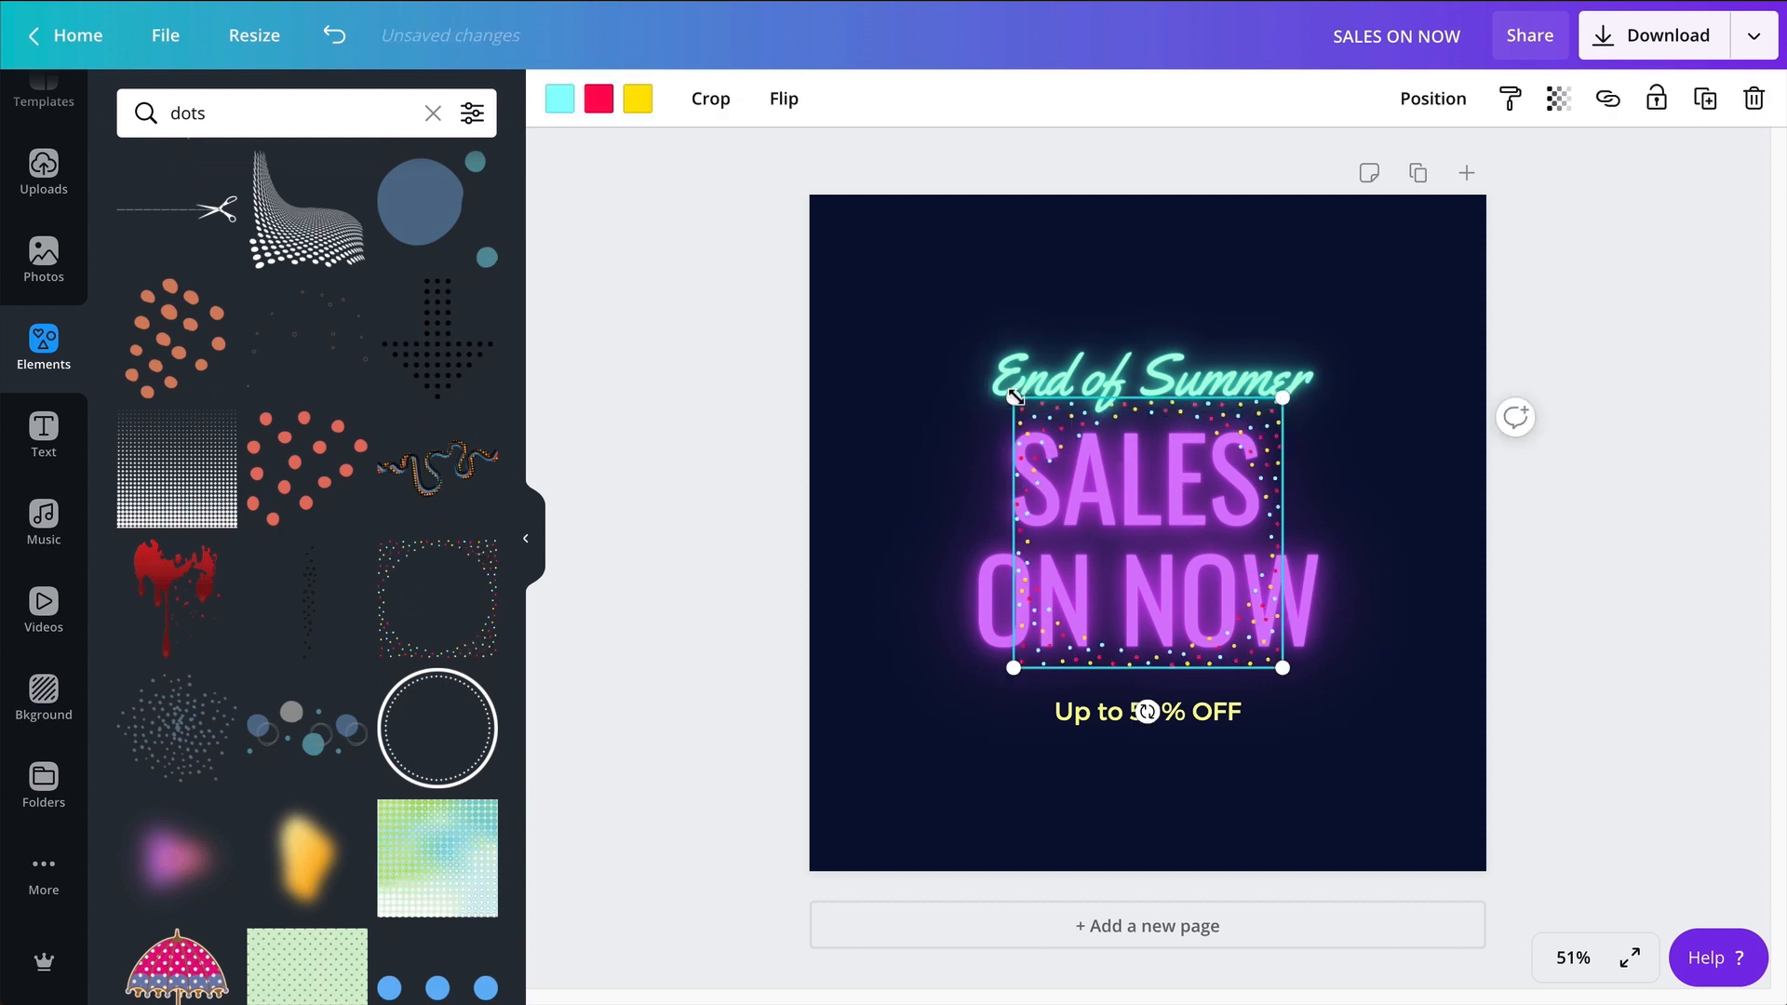
drag(1015, 398, 726, 285)
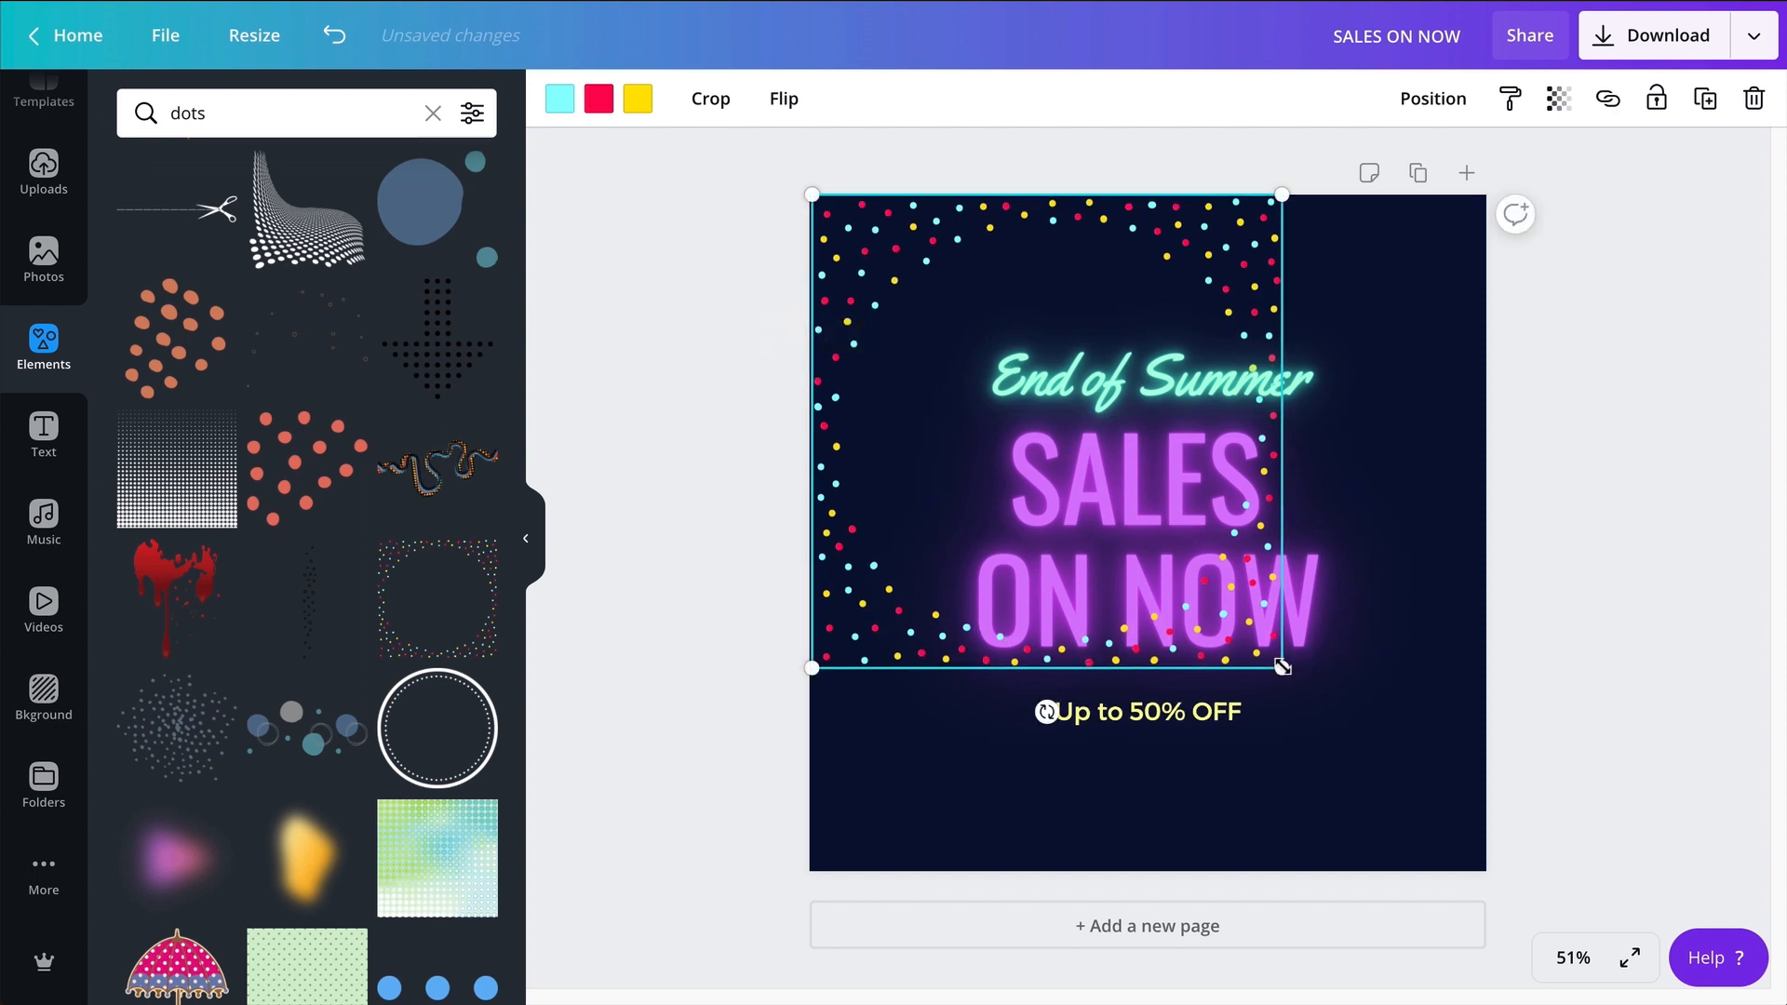
drag(1283, 666, 1484, 870)
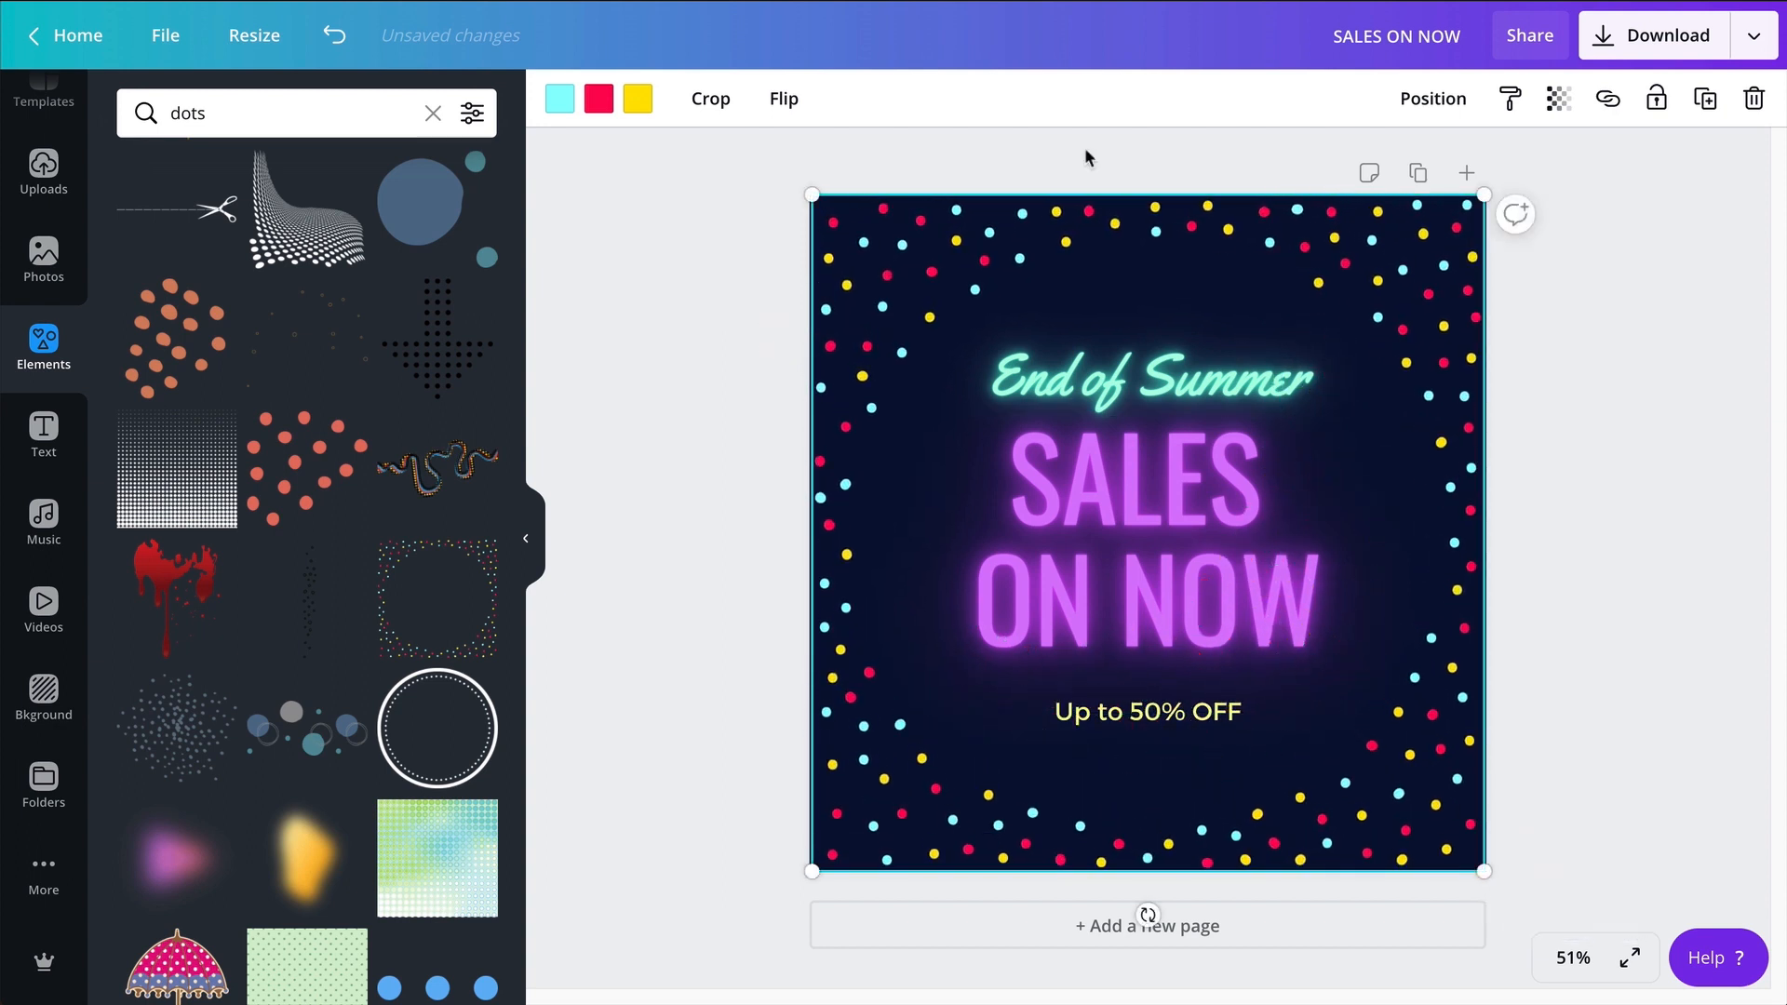
Recolor the dot frame with the Neon Effect Tutorial palette: light blue to mint, red to purple and golden yellow to light yellow
click(1409, 253)
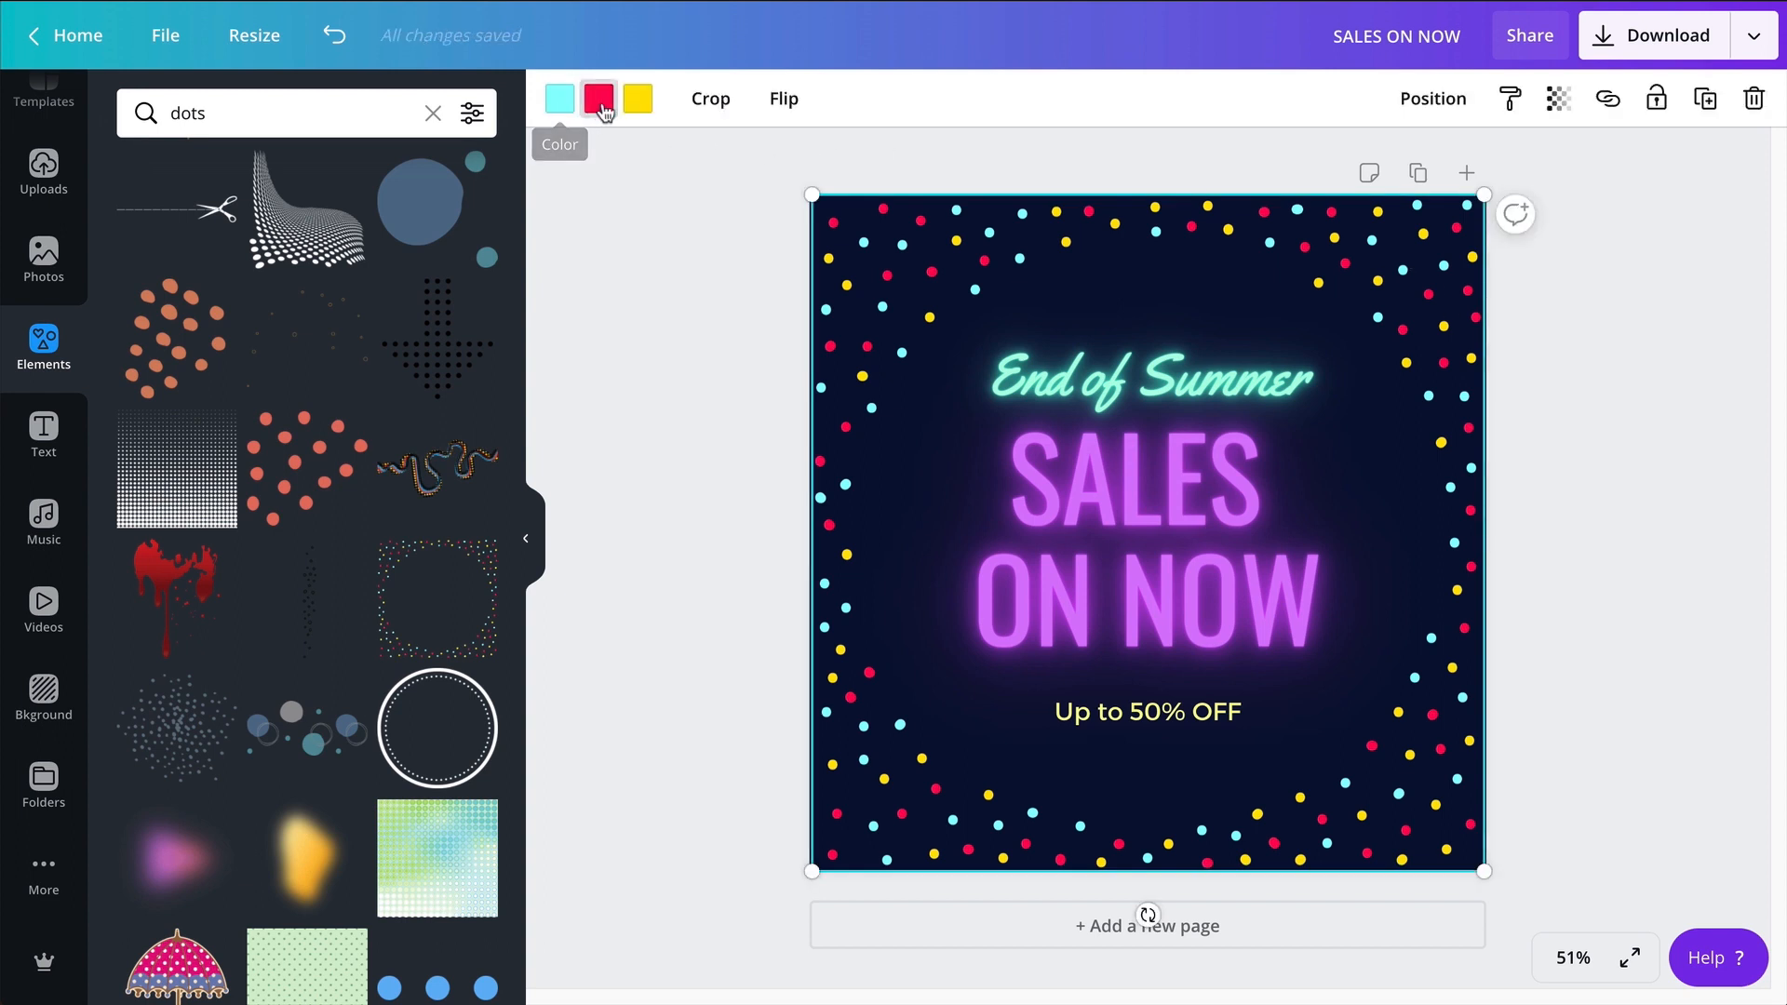
click(635, 109)
click(634, 106)
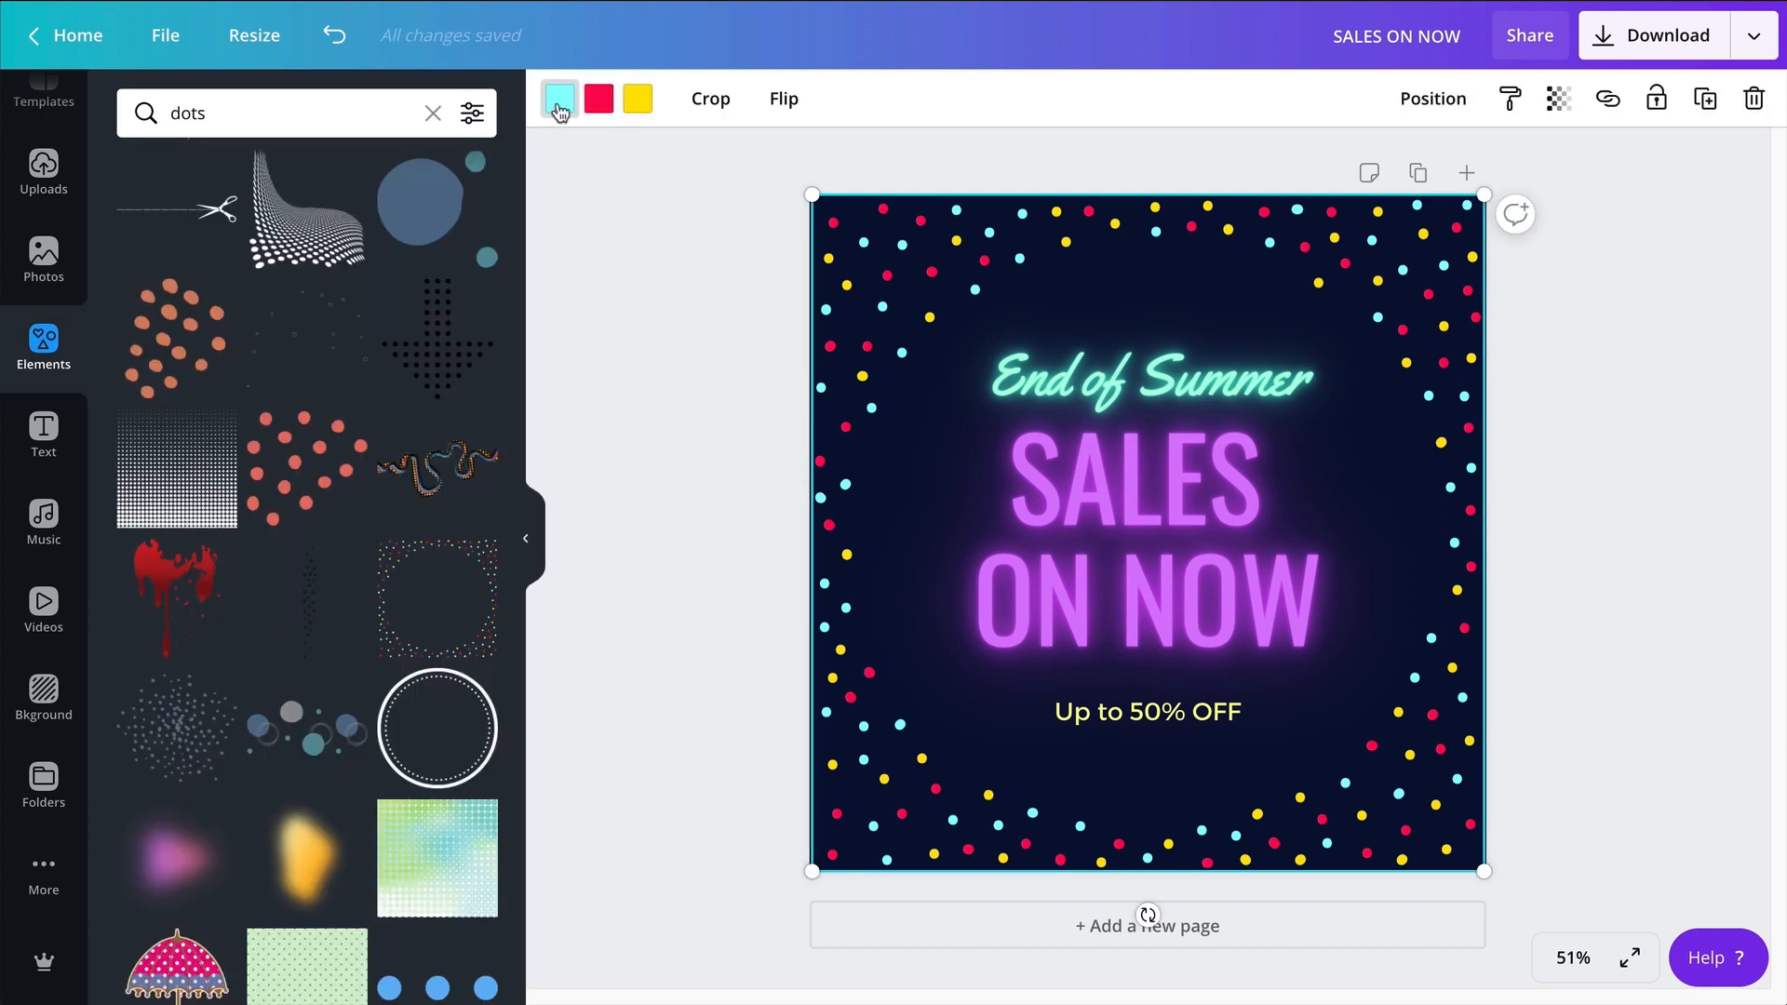
click(560, 99)
scroll(270, 605, down, 5)
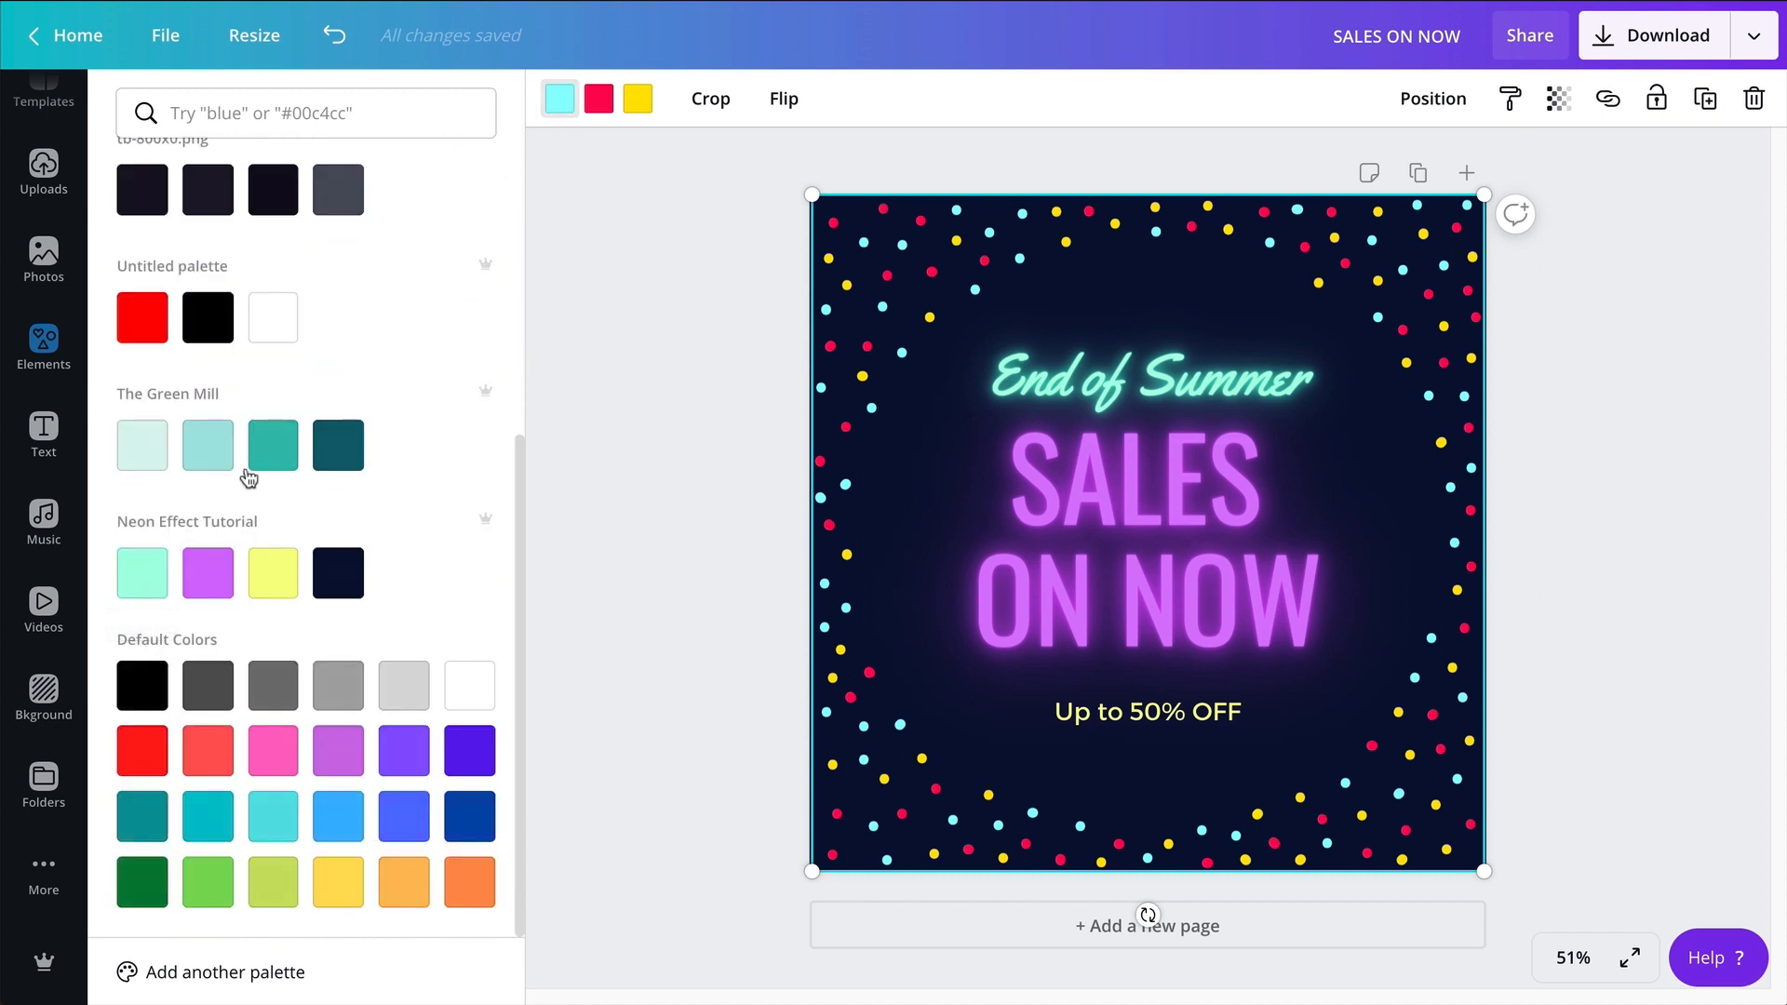
click(144, 574)
click(598, 99)
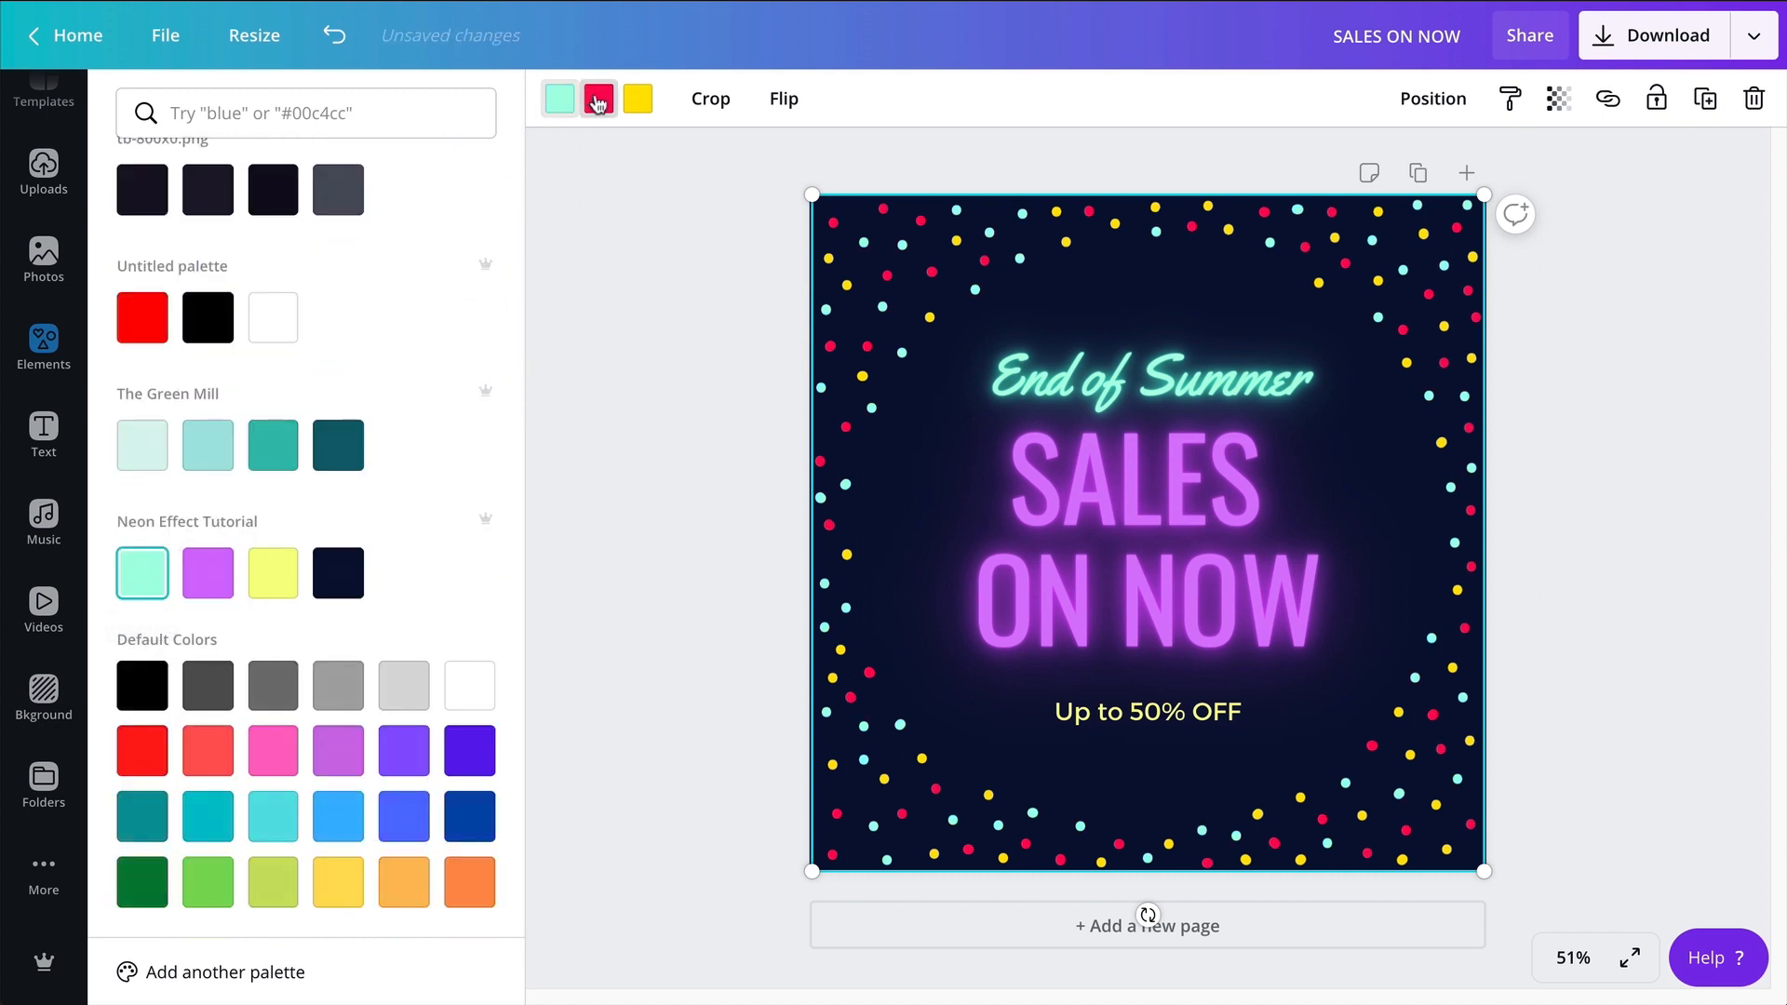
click(200, 570)
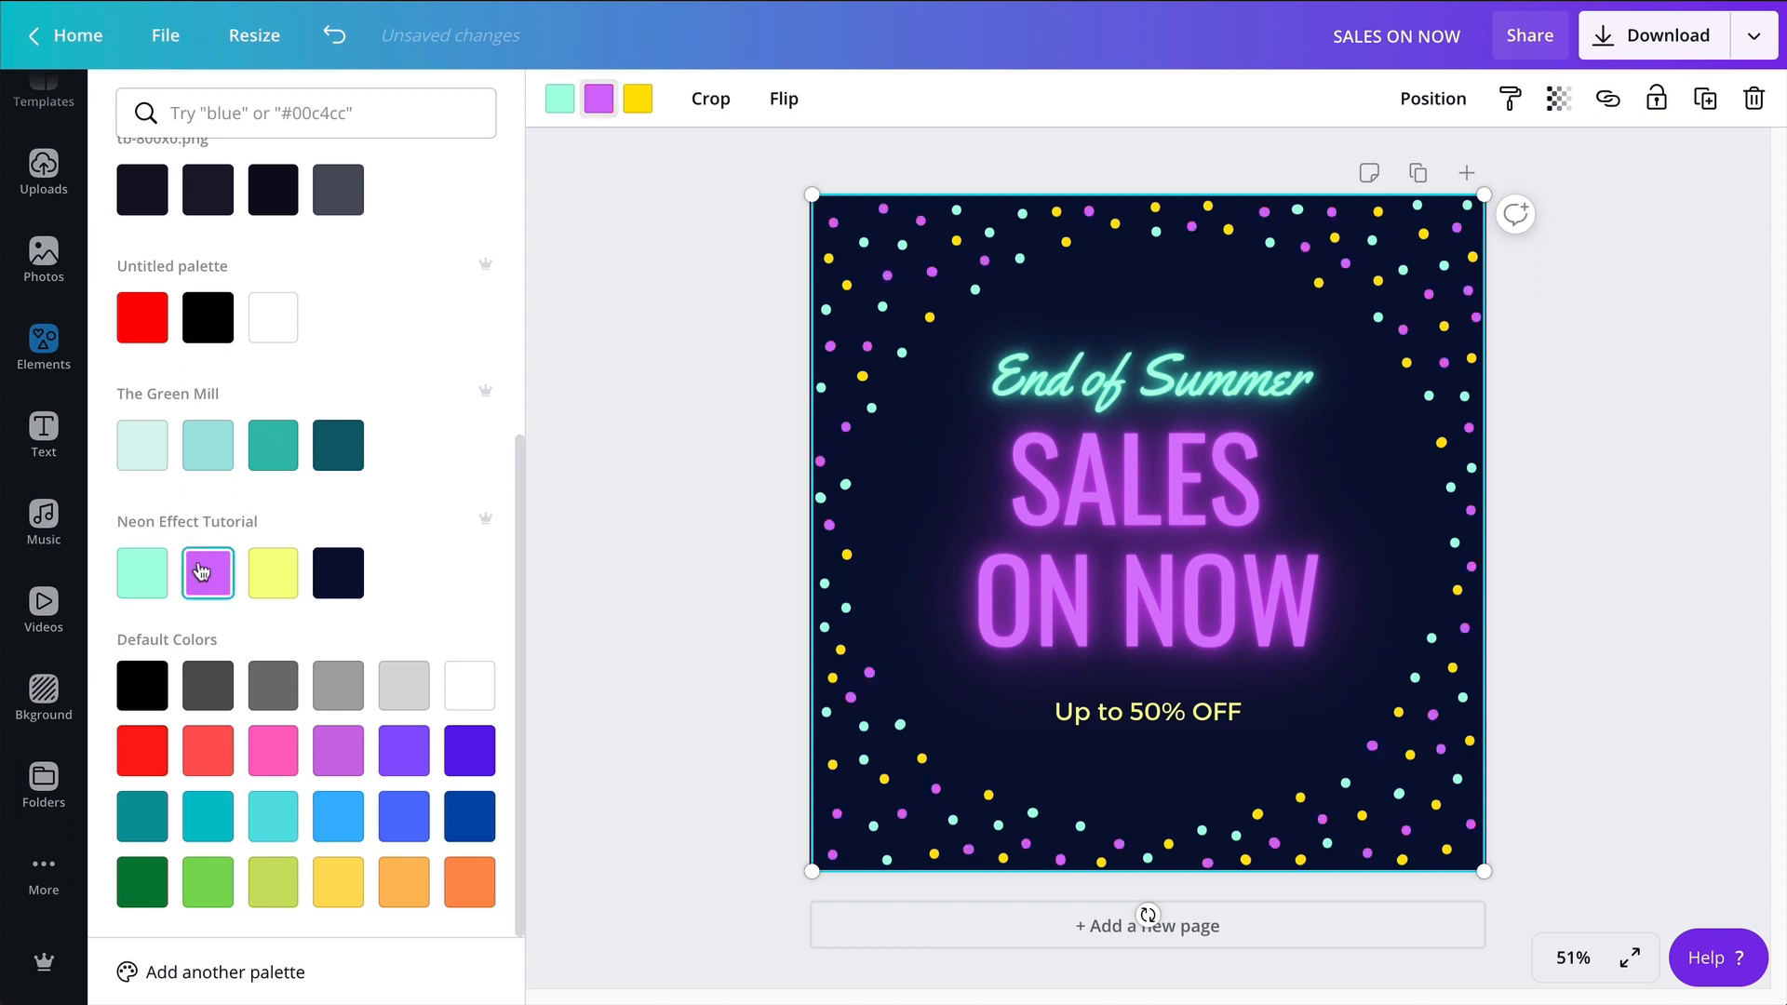
click(637, 99)
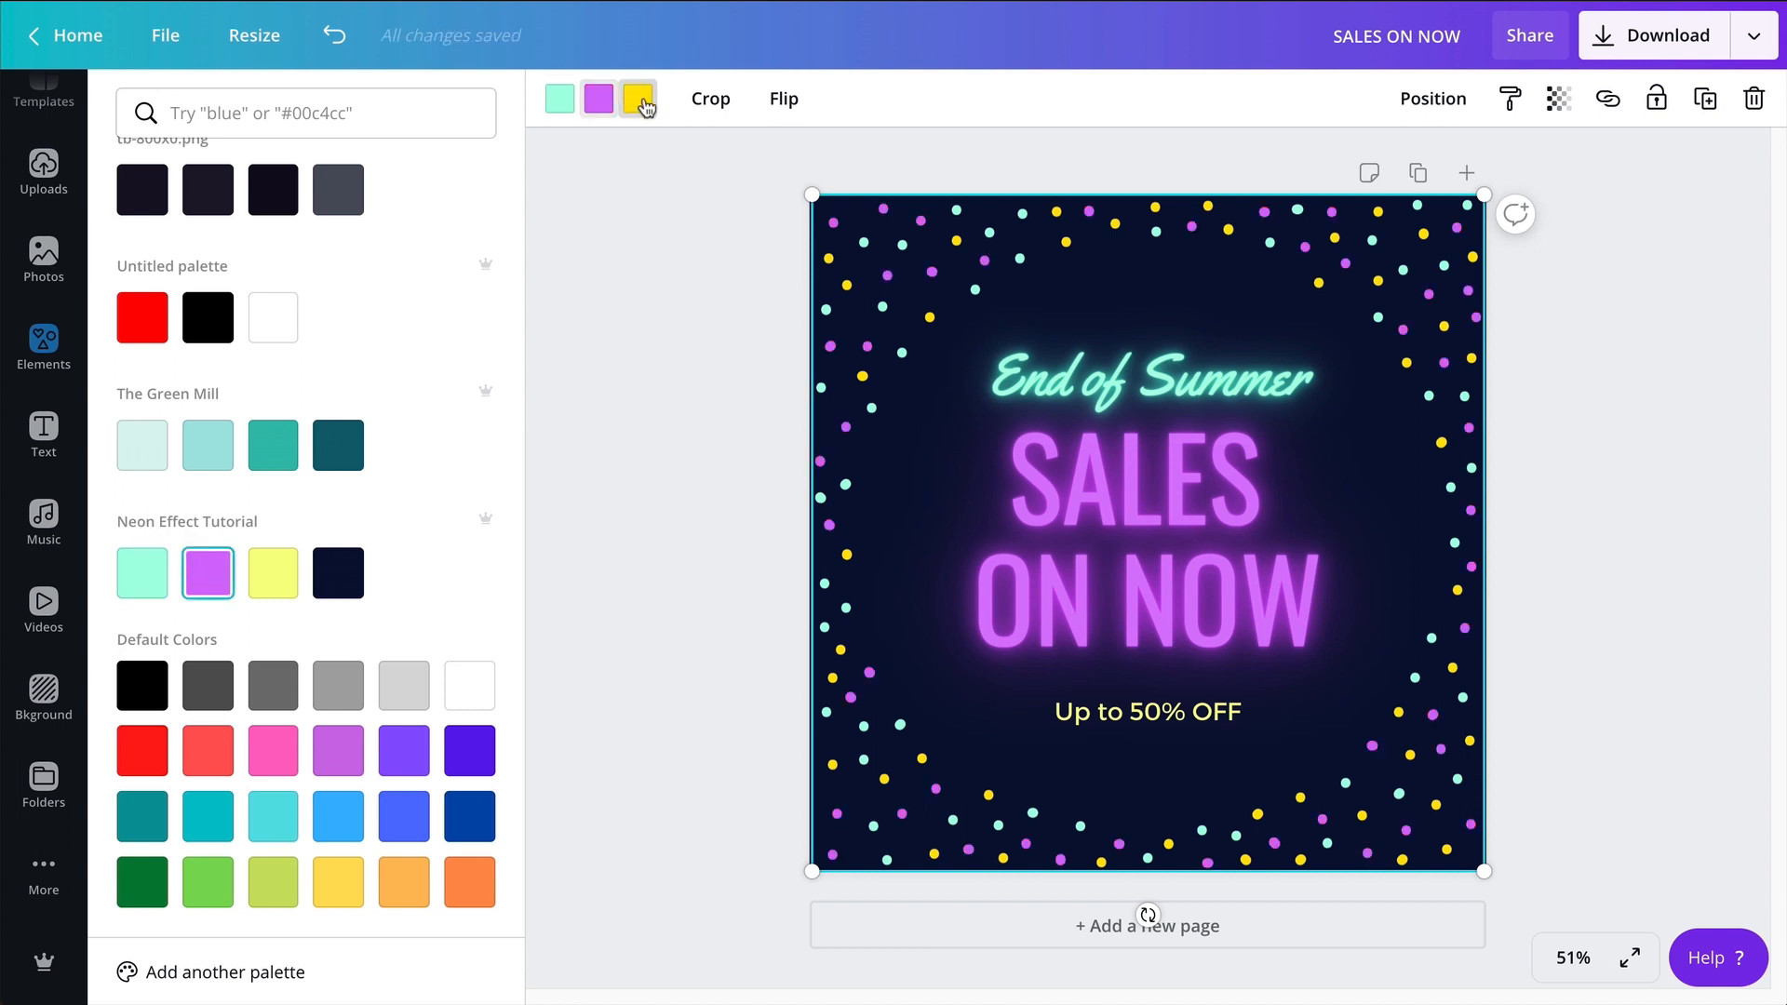
click(267, 579)
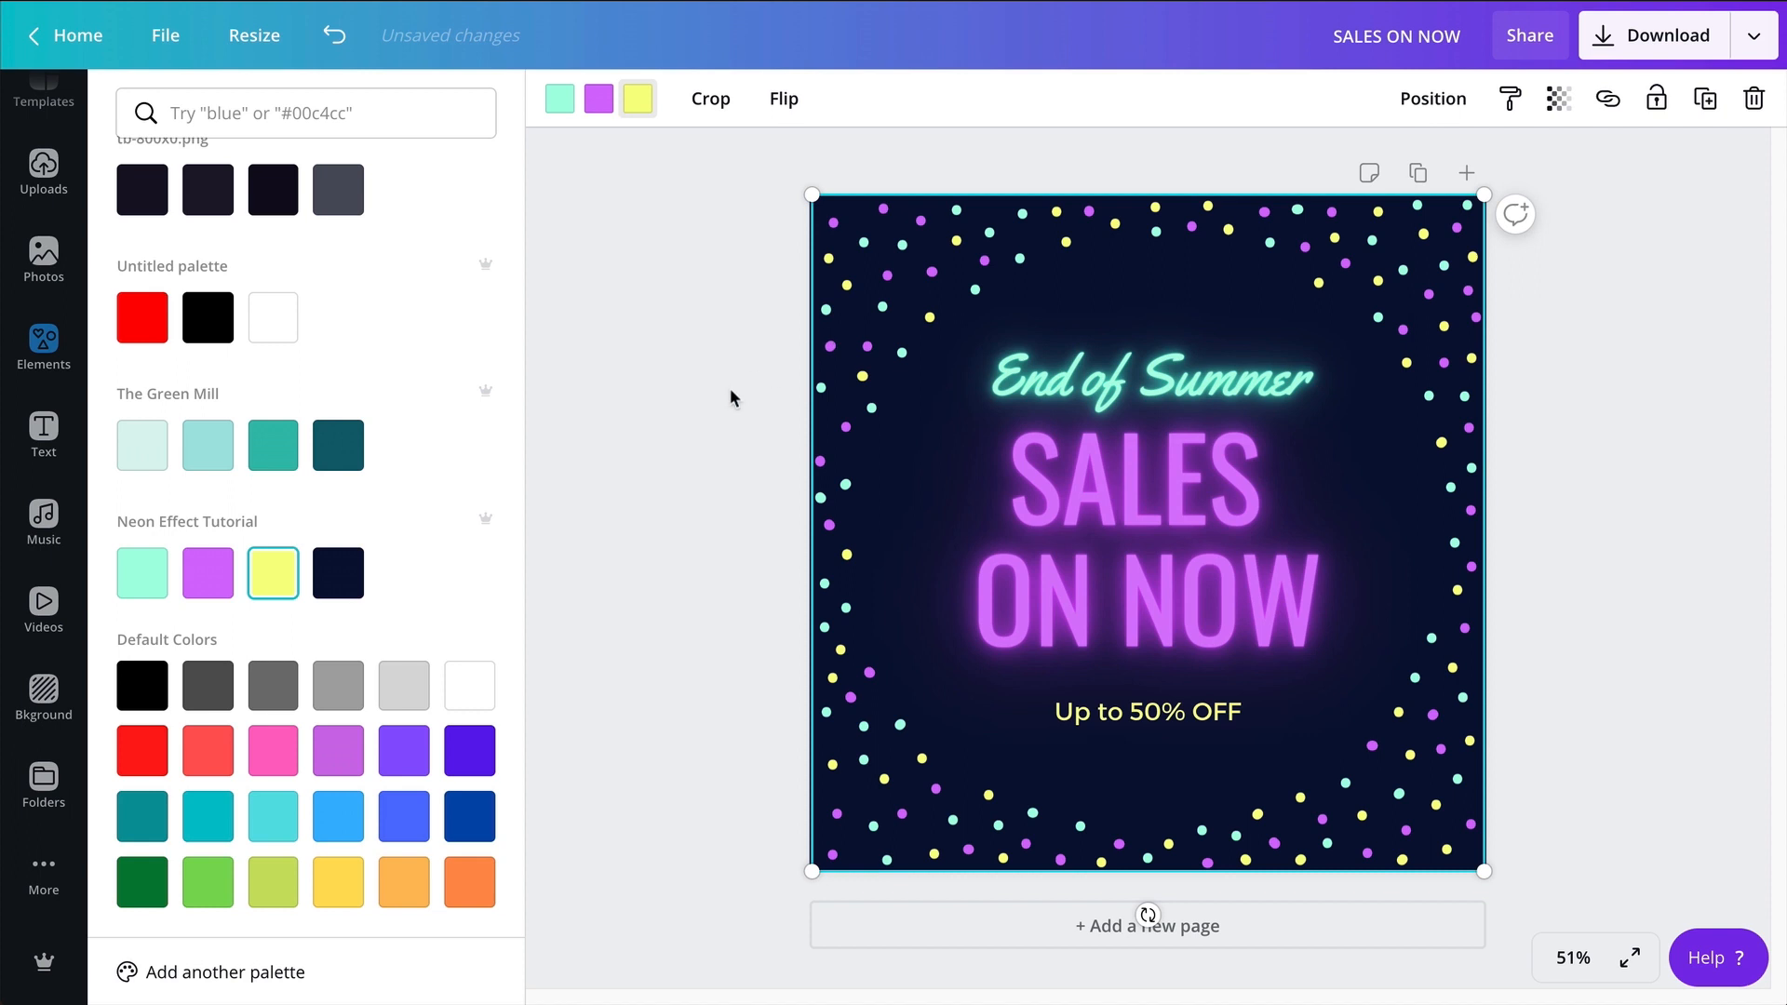
key(Escape)
click(1652, 566)
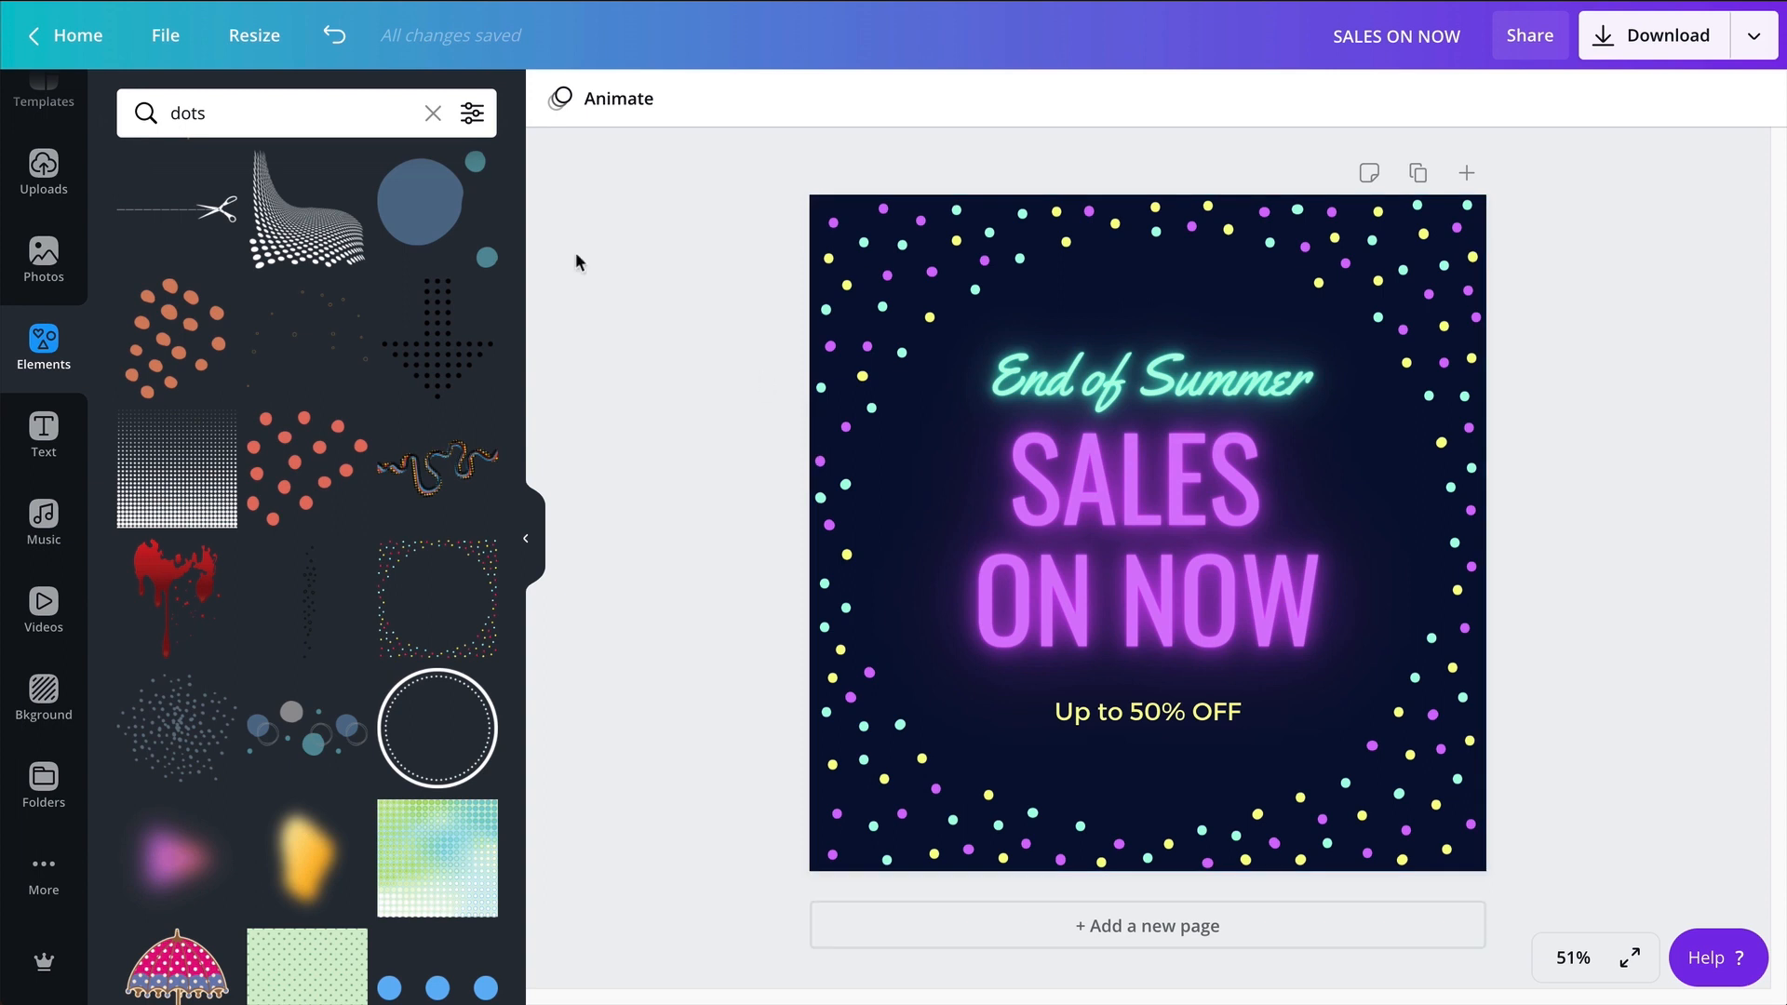
Add a second page to the design below the finished sale post
scroll(51, 277, up, 1)
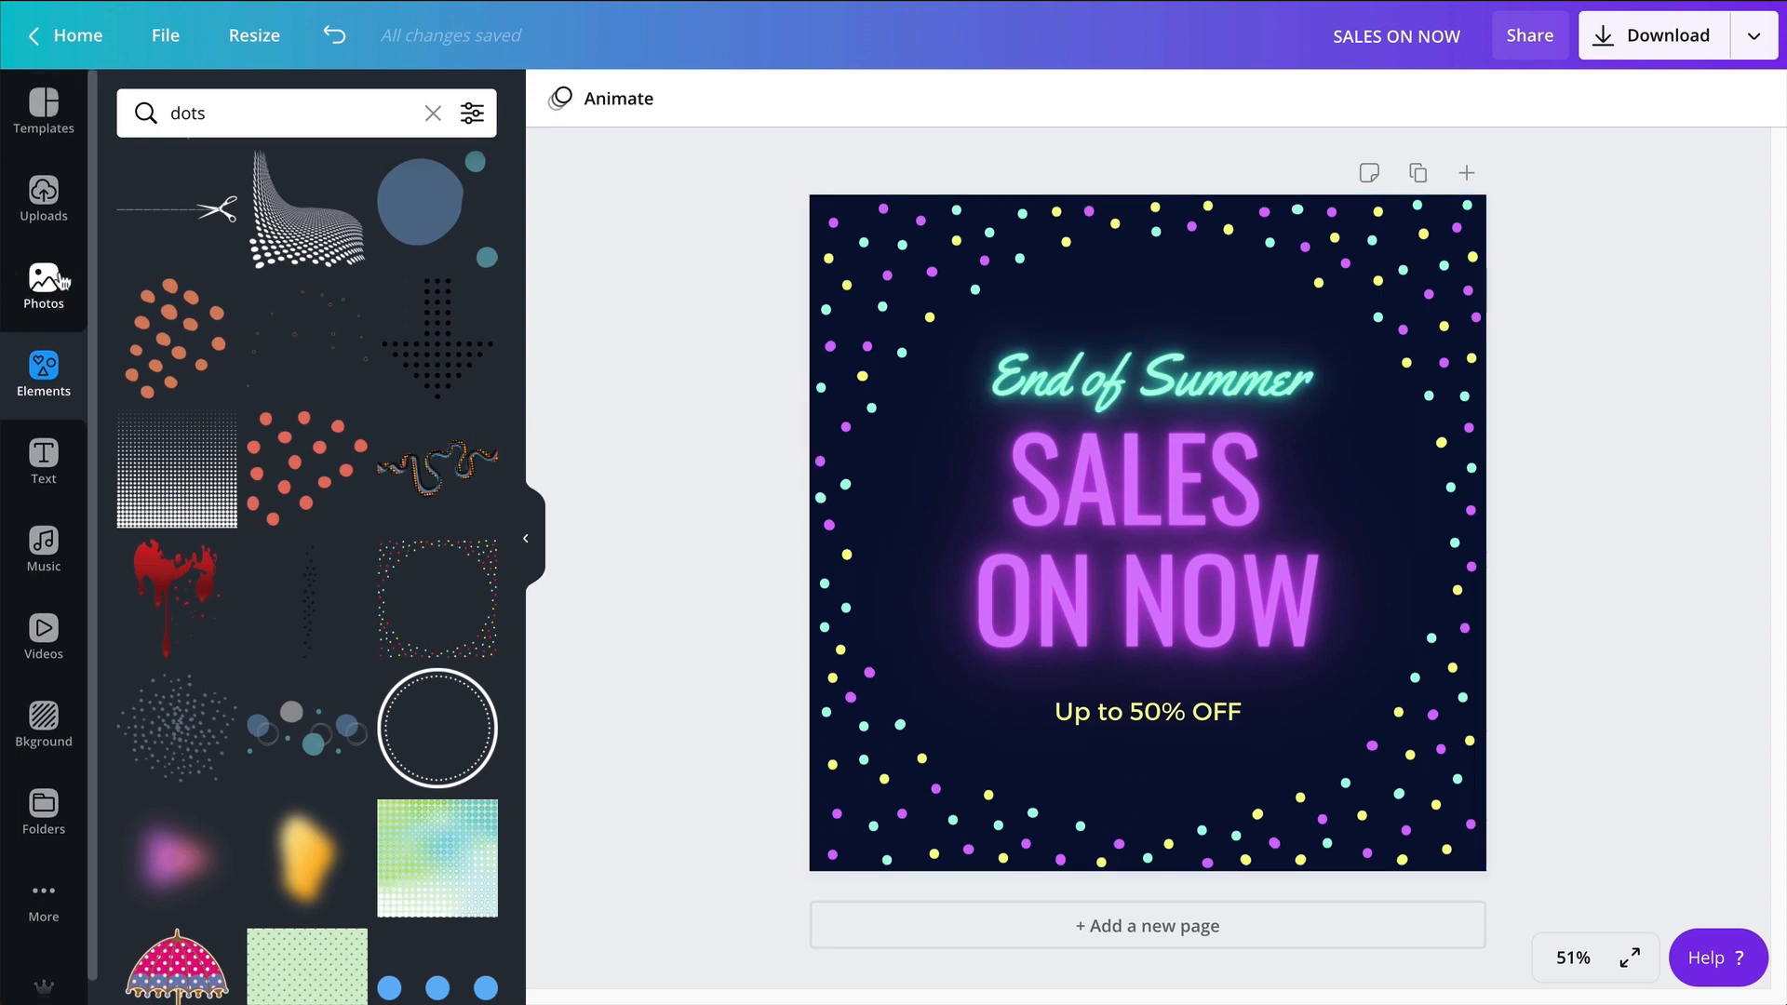
click(1023, 924)
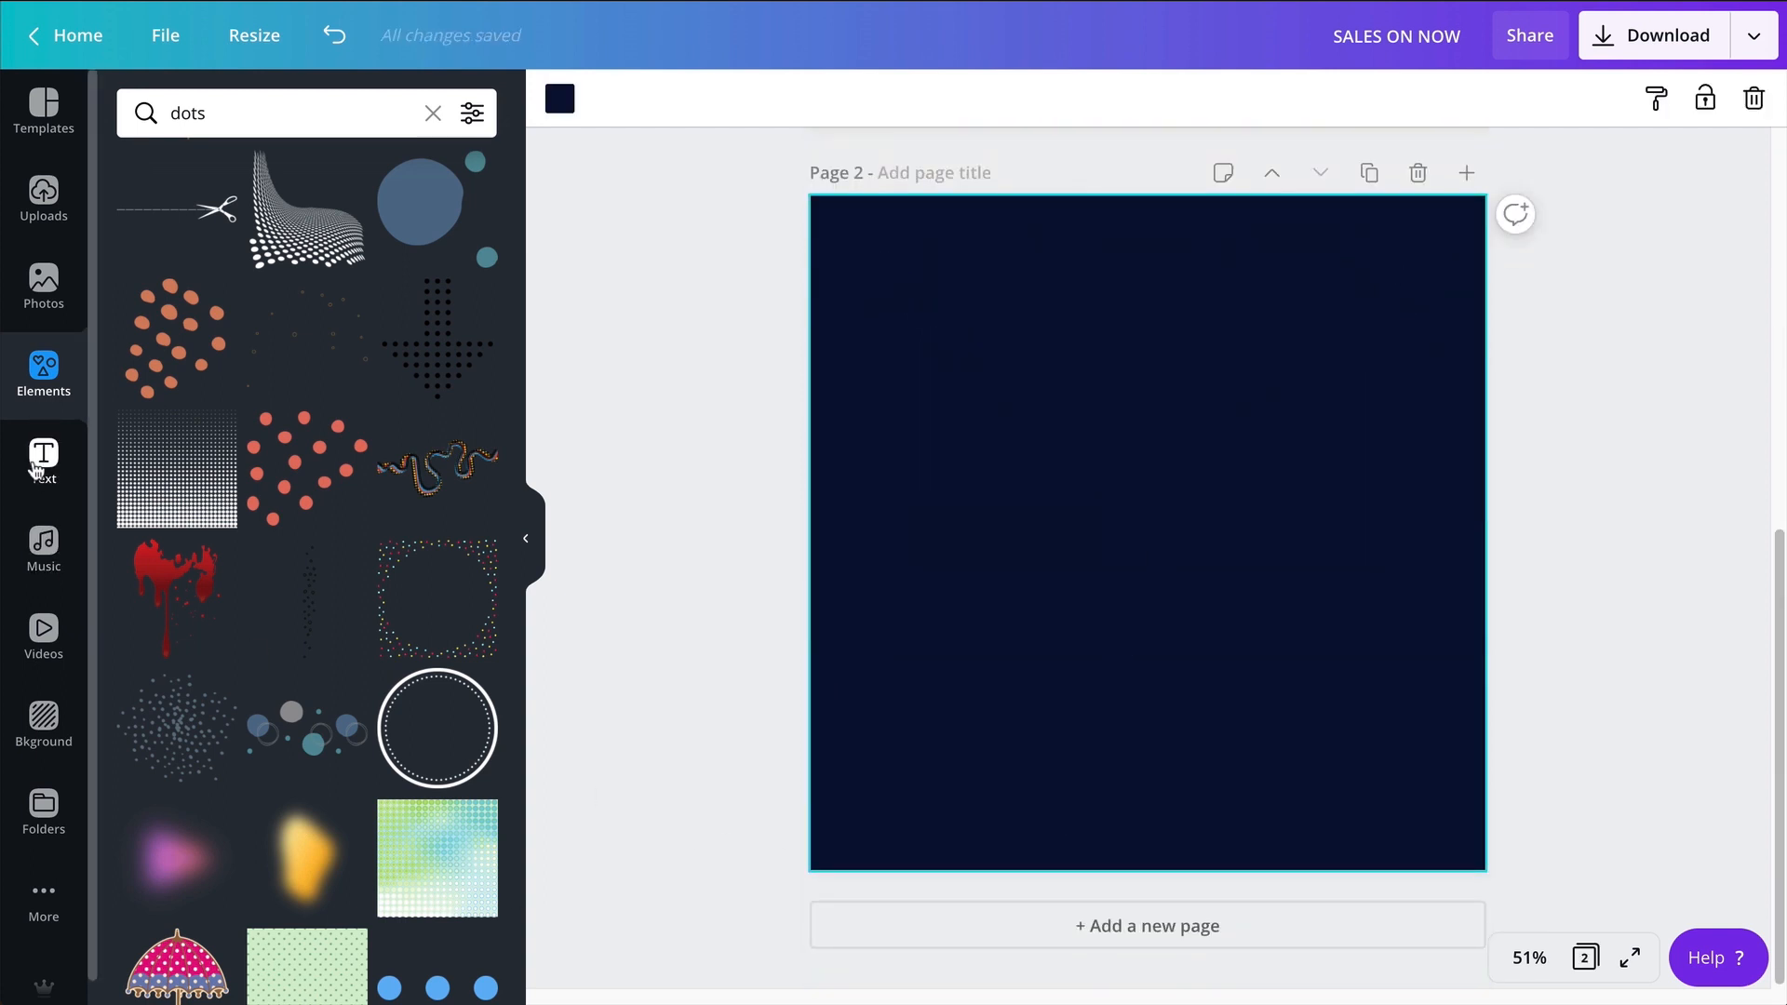
Browse the ready-made font combinations in the text library for styles with a neon effect
click(51, 466)
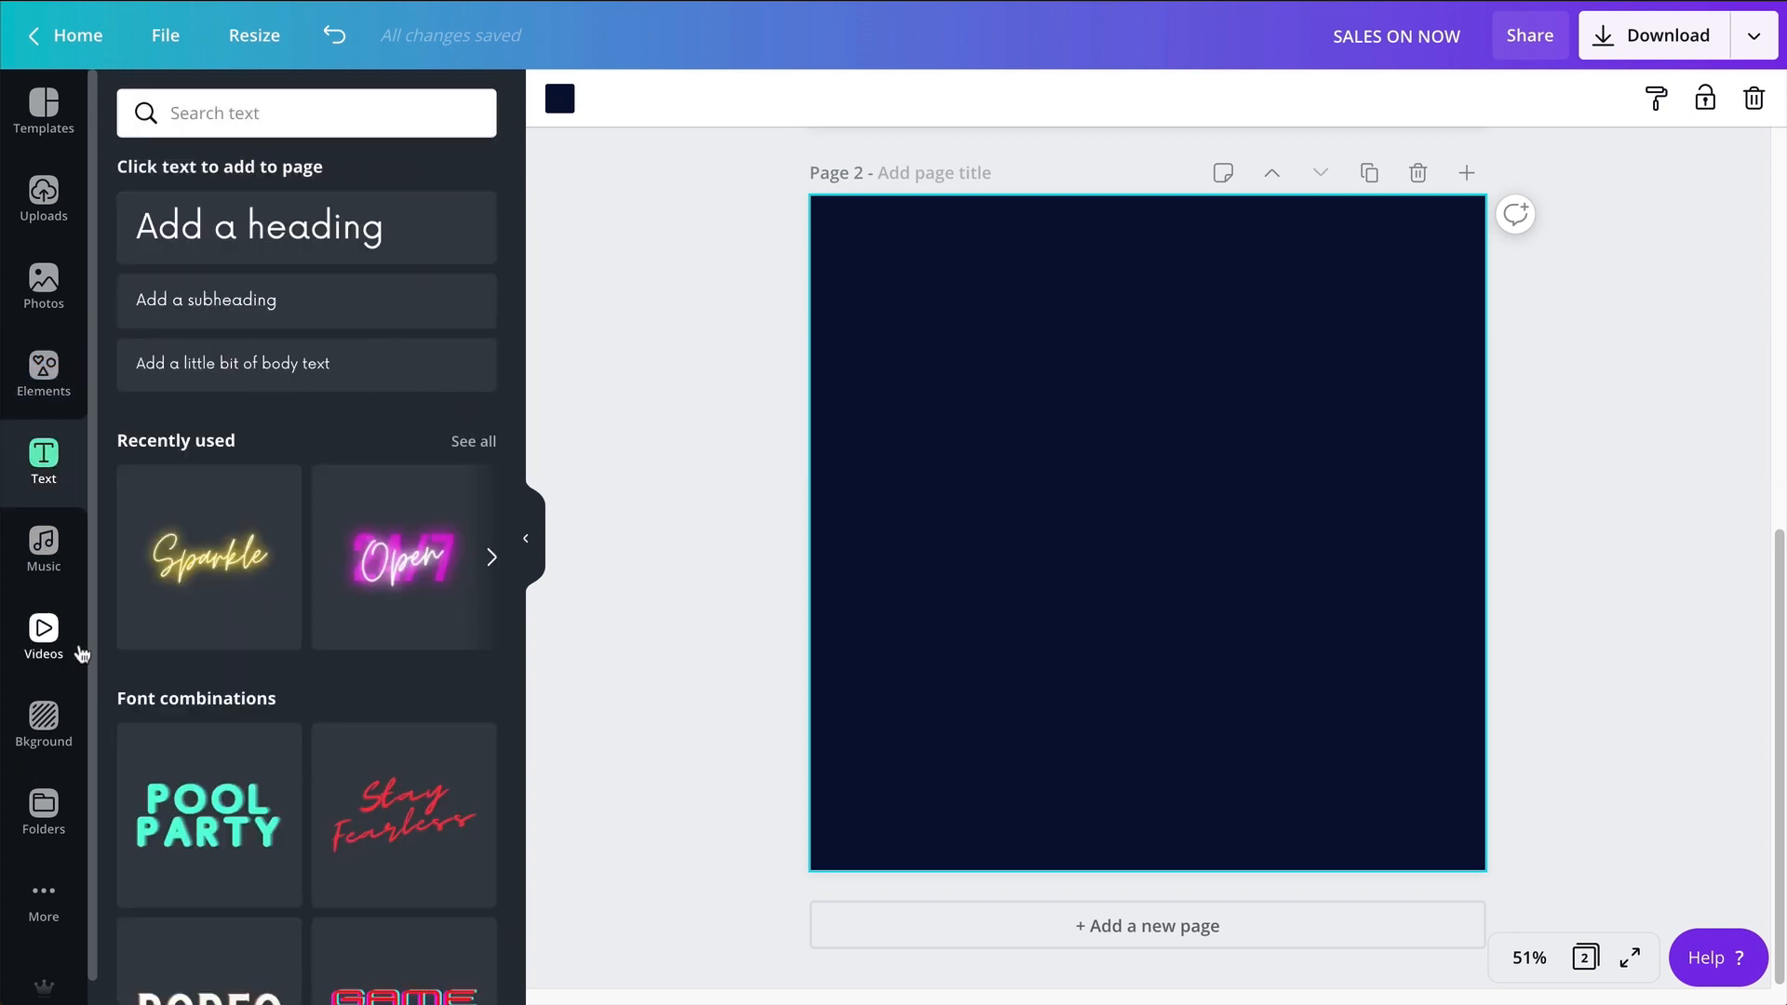
scroll(166, 540, down, 2)
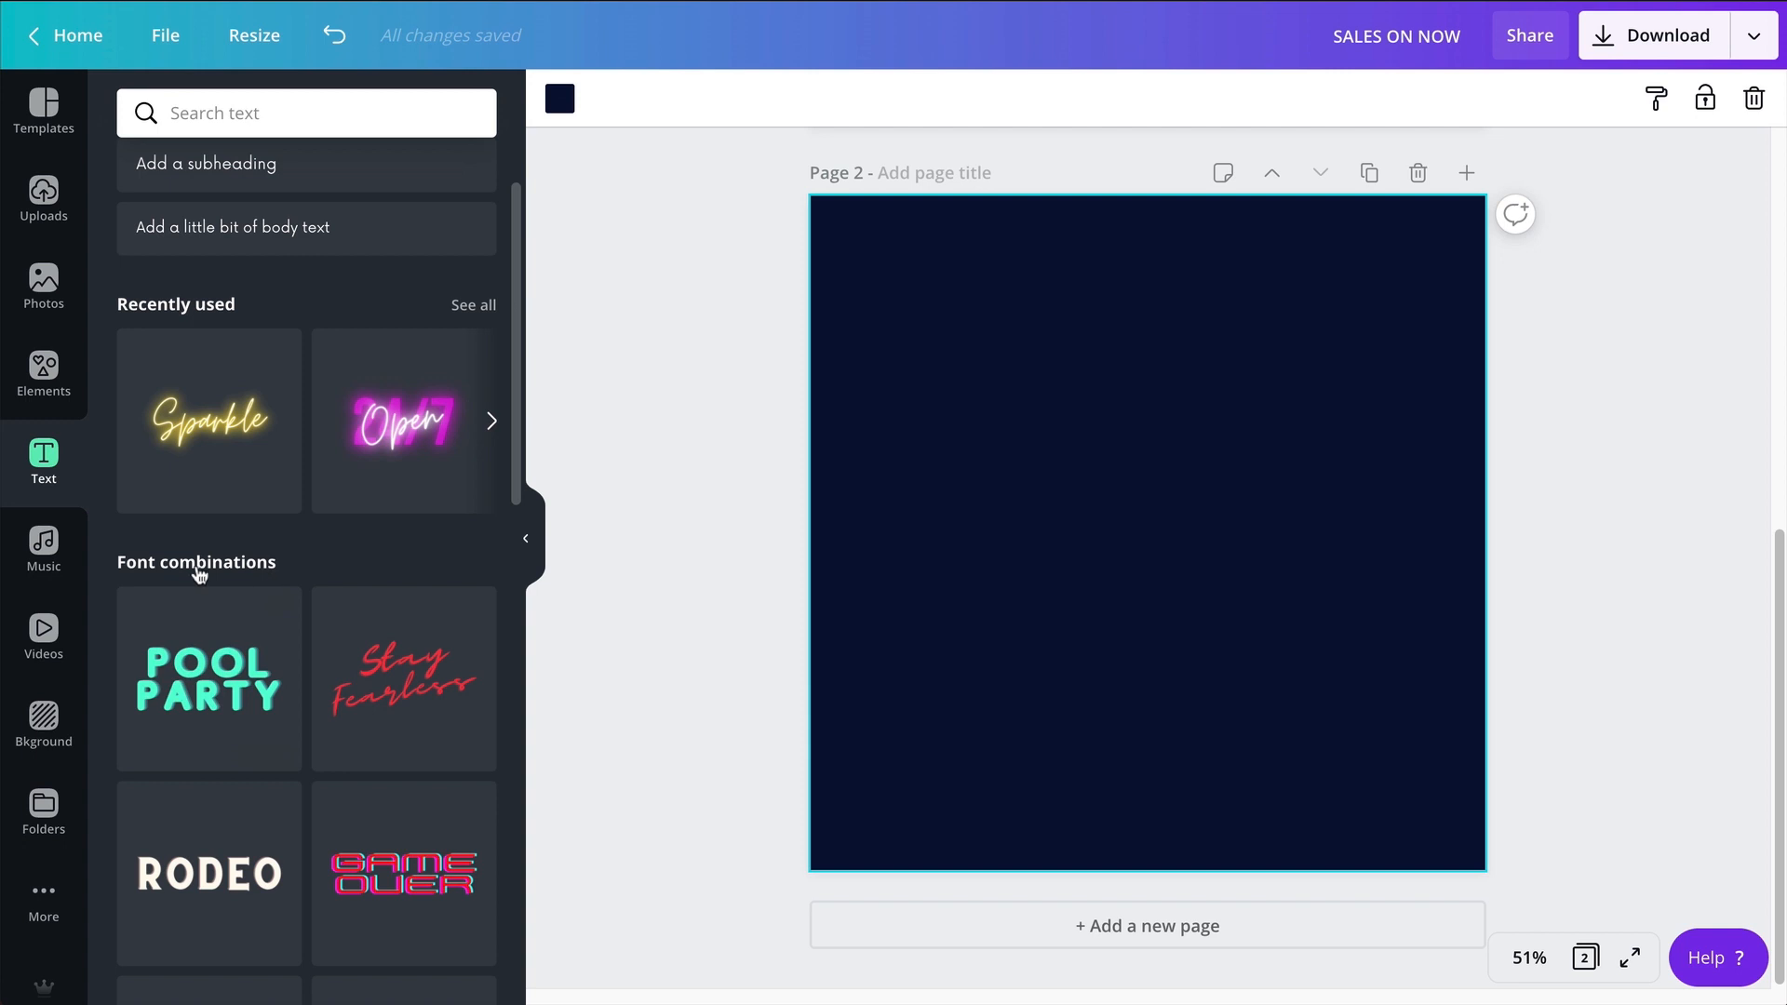
scroll(299, 622, down, 5)
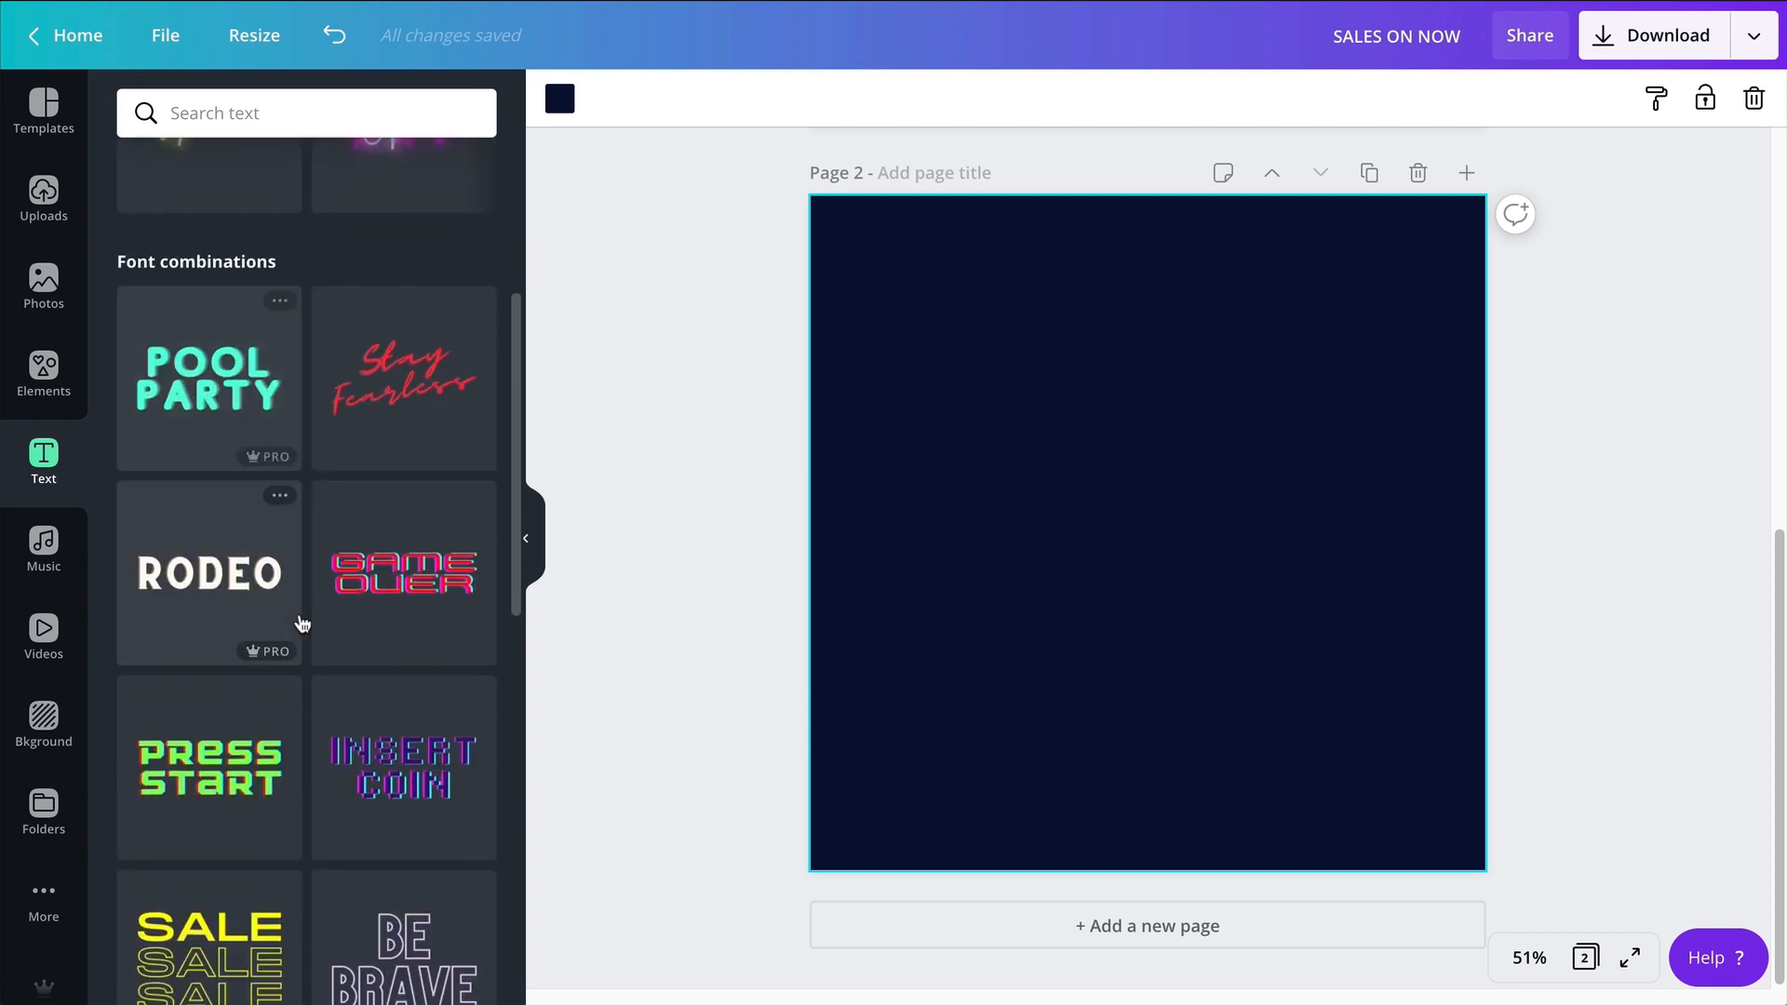
scroll(399, 649, down, 12)
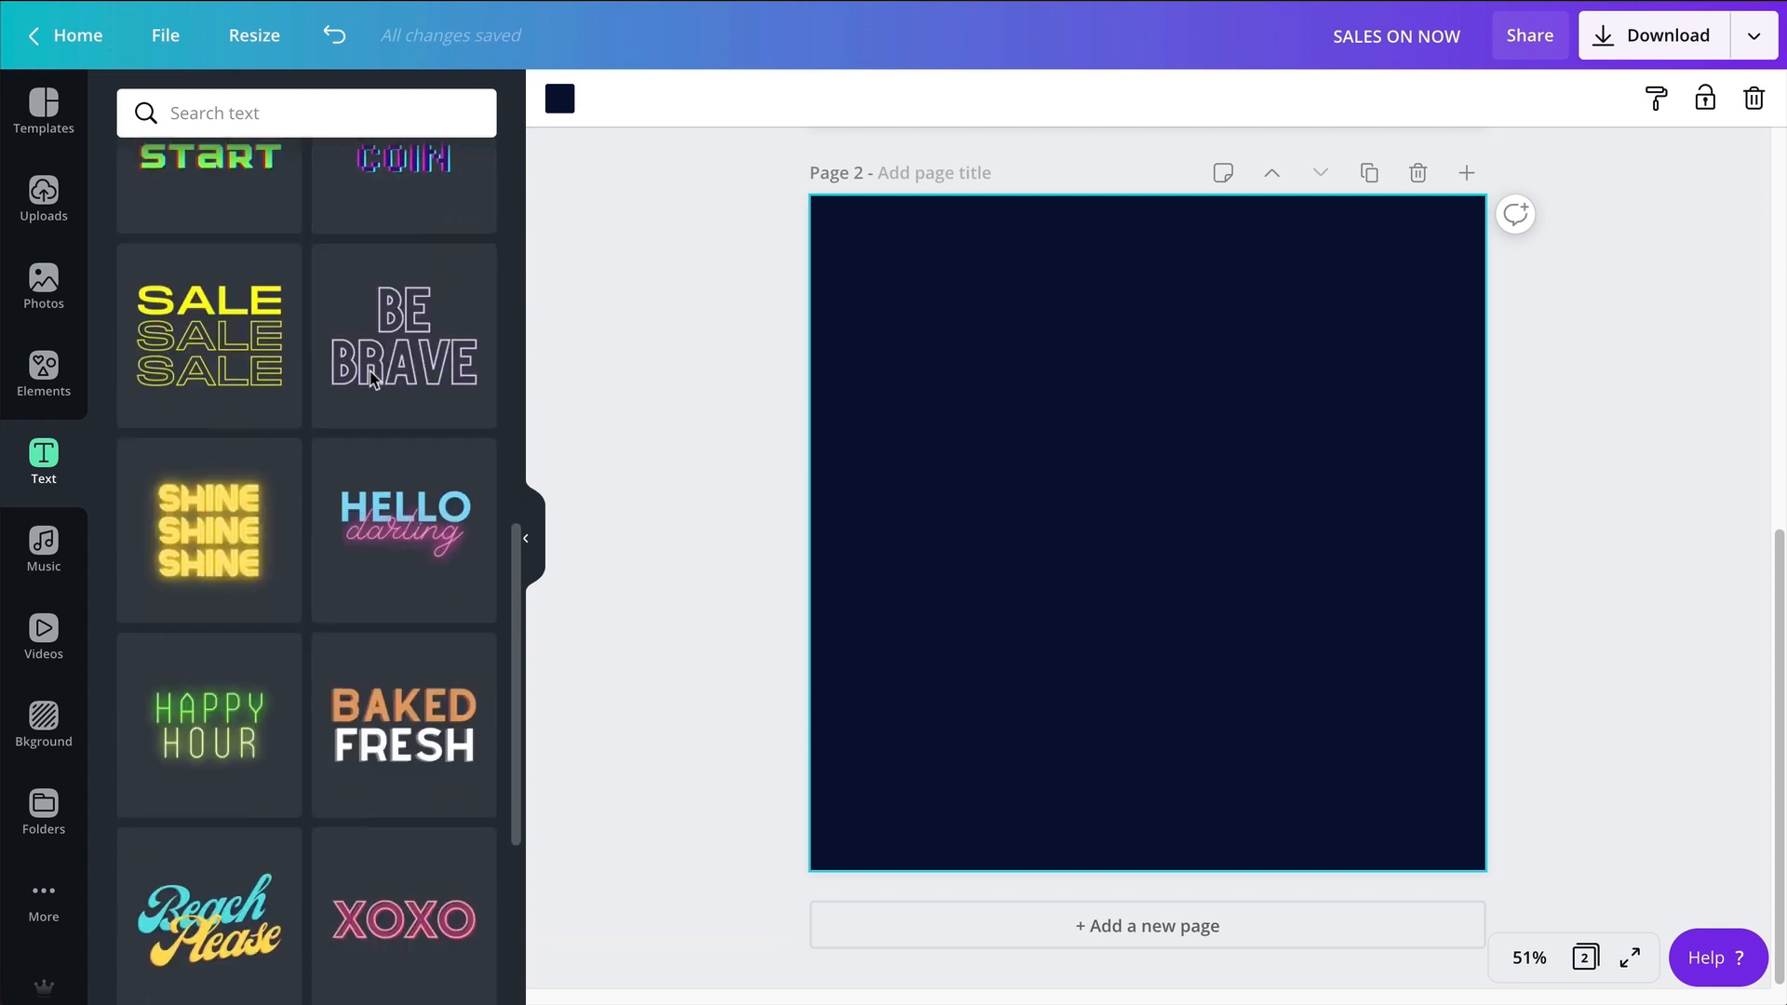
scroll(370, 377, down, 5)
scroll(371, 377, up, 10)
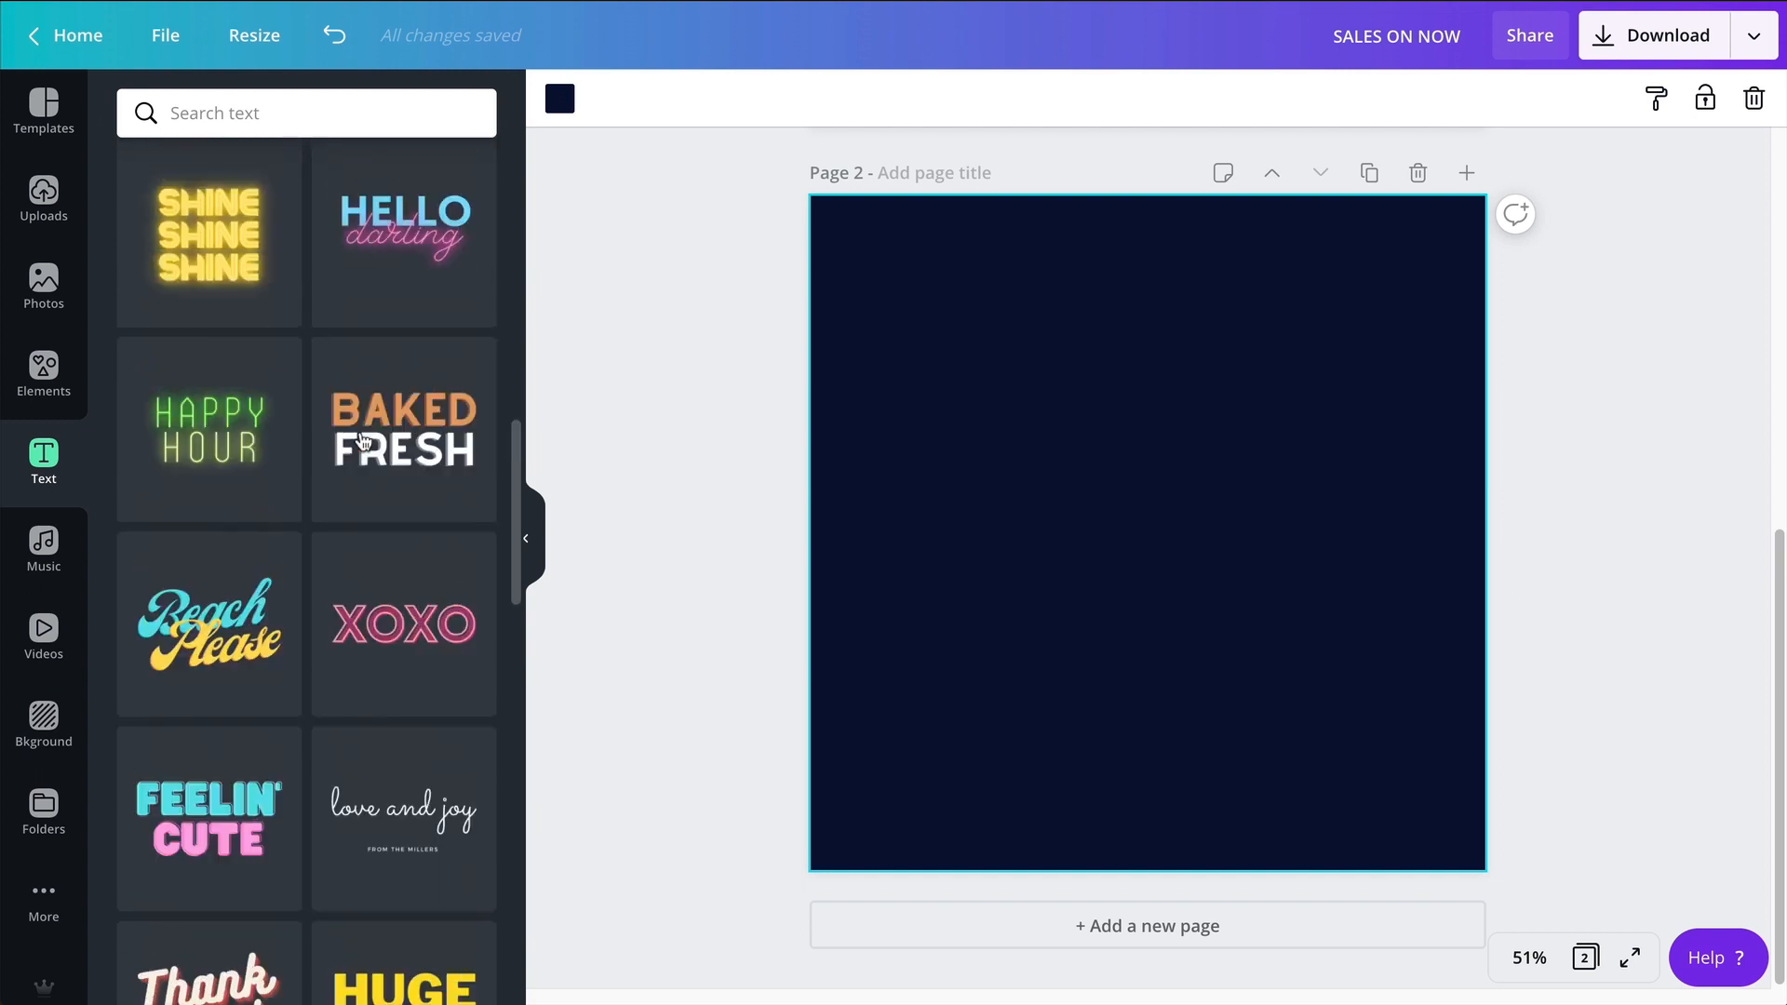
scroll(279, 511, down, 12)
scroll(223, 642, up, 1)
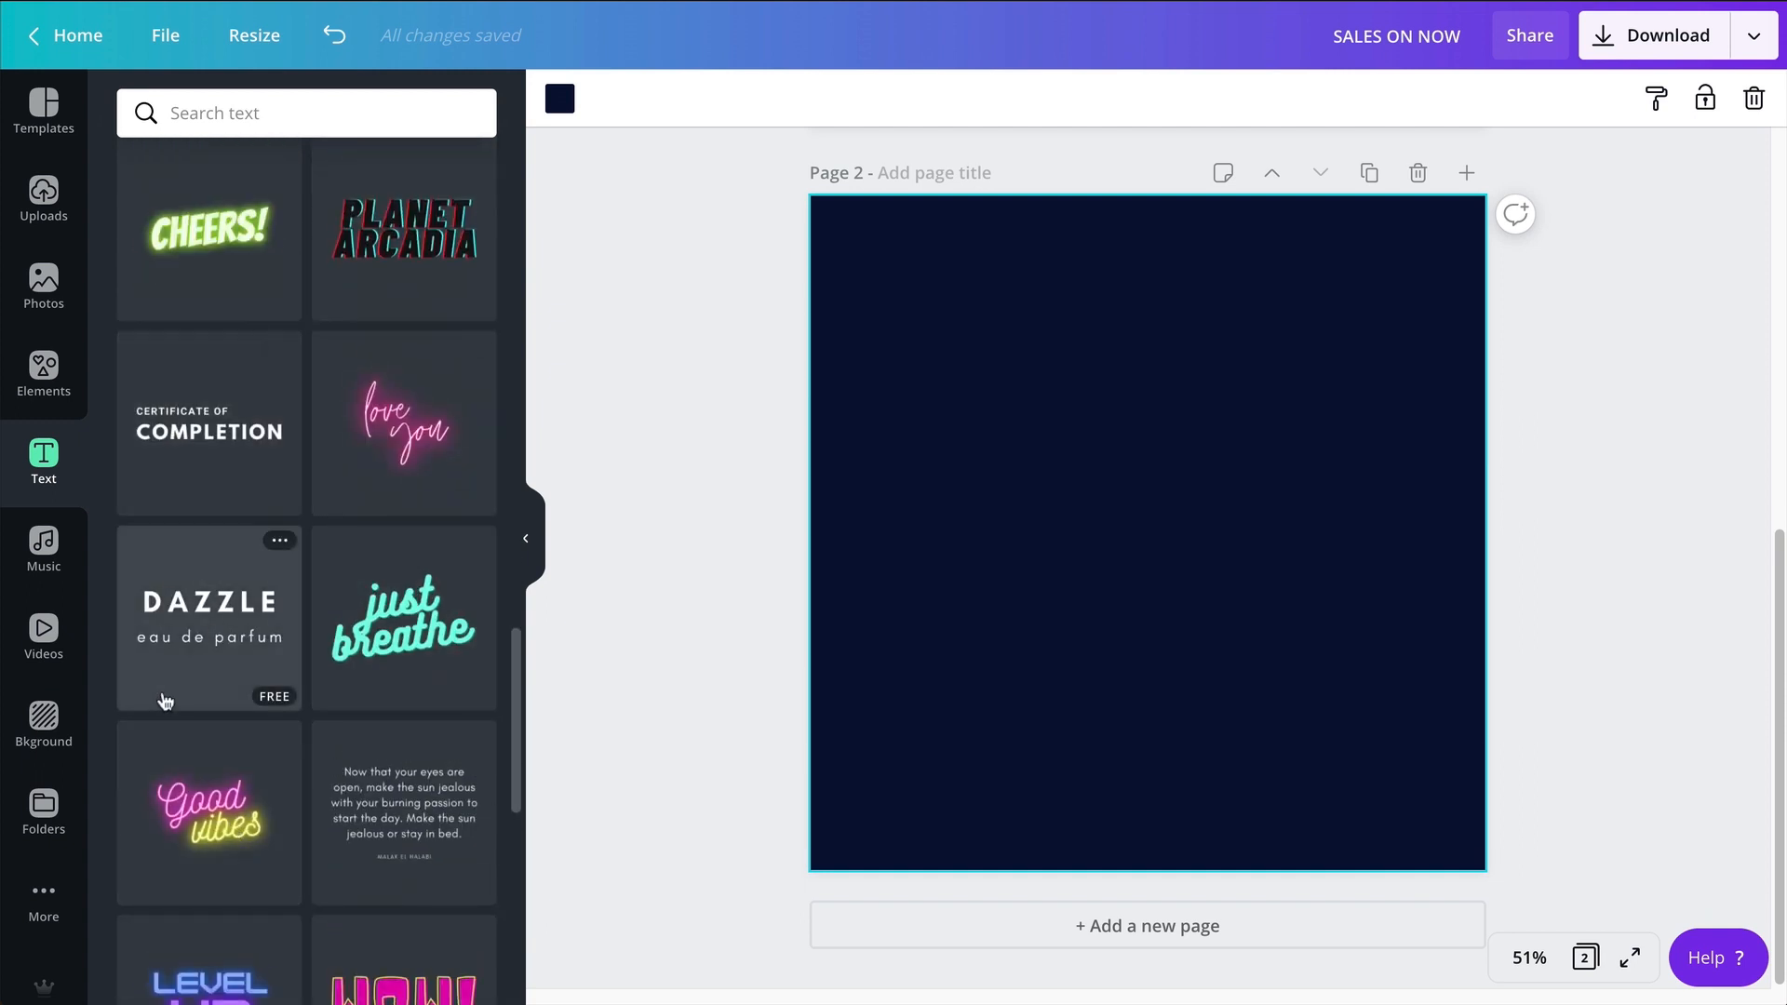
scroll(206, 456, up, 20)
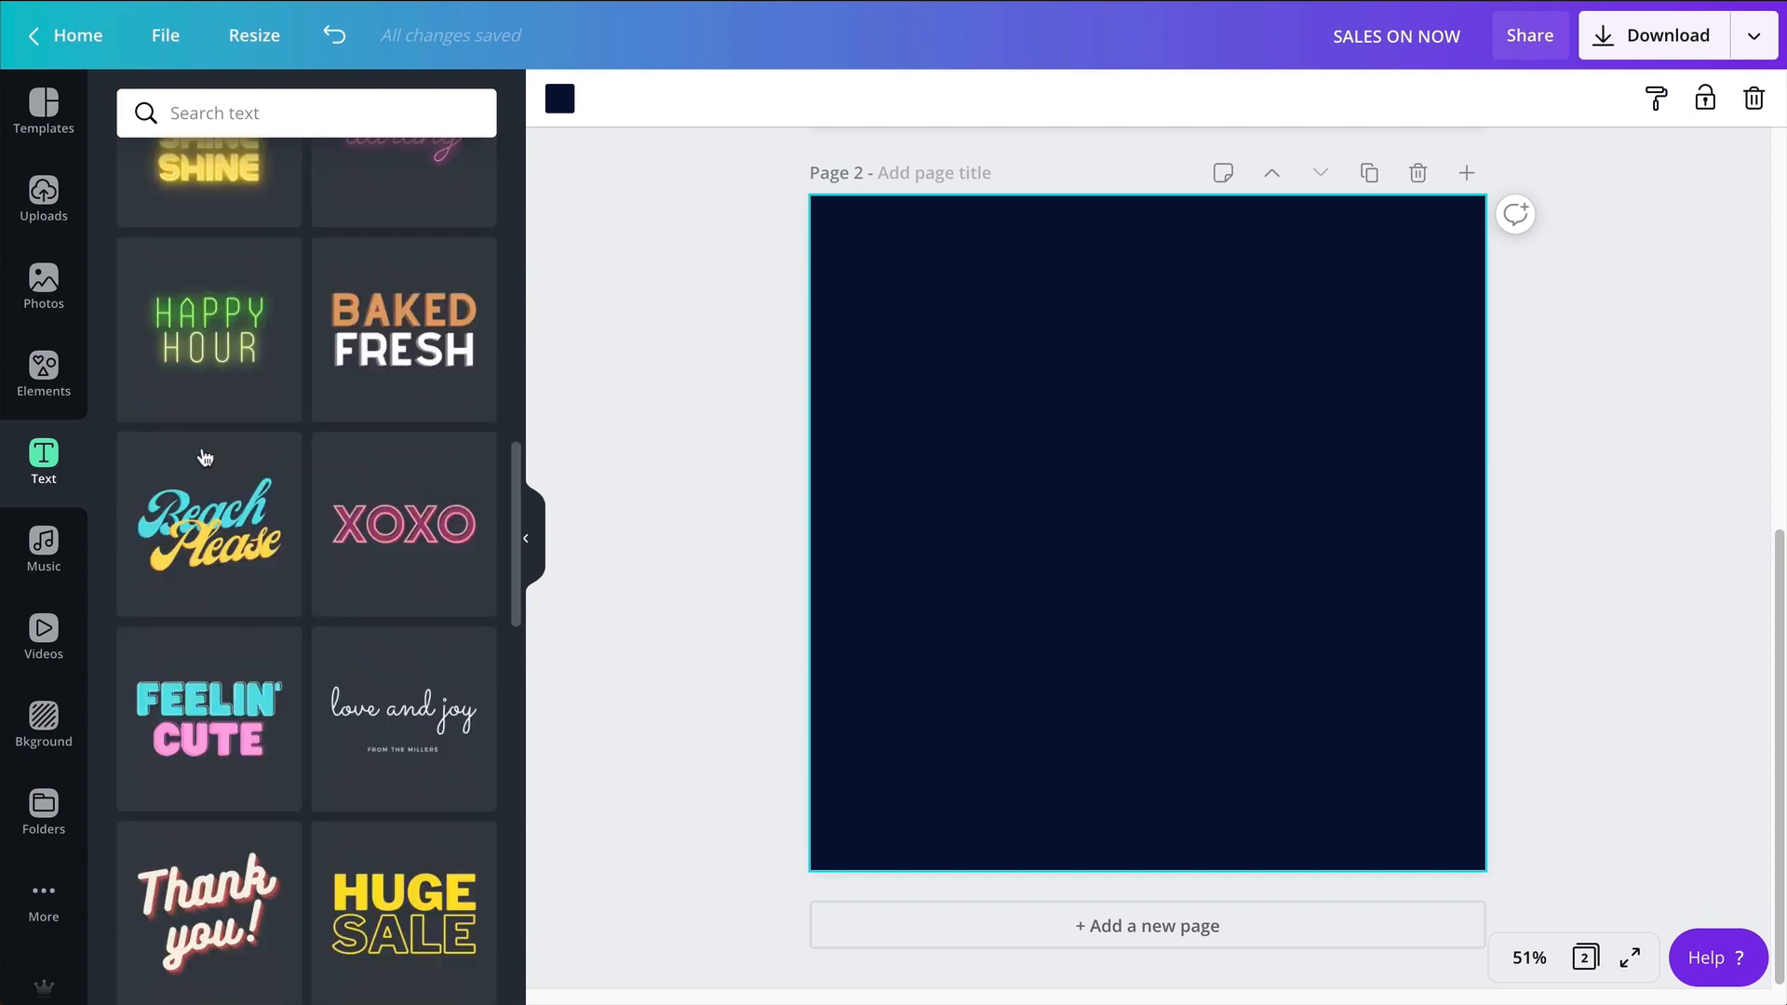
scroll(206, 463, up, 3)
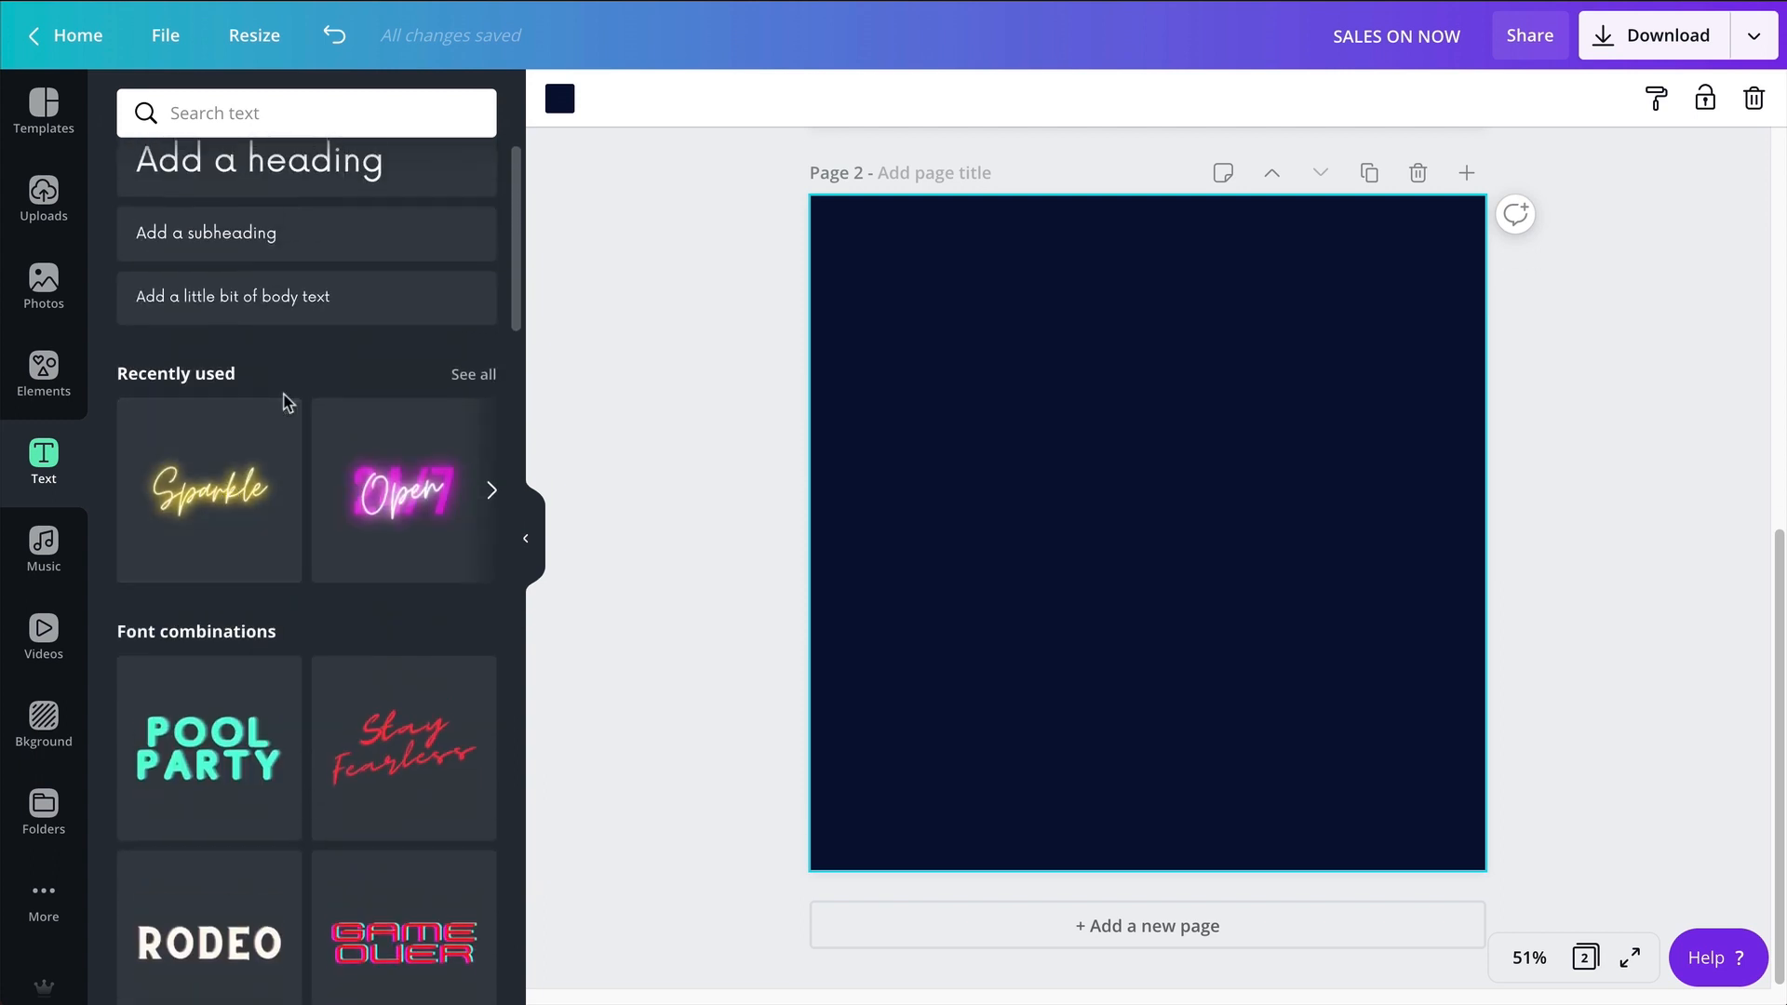
scroll(214, 551, down, 3)
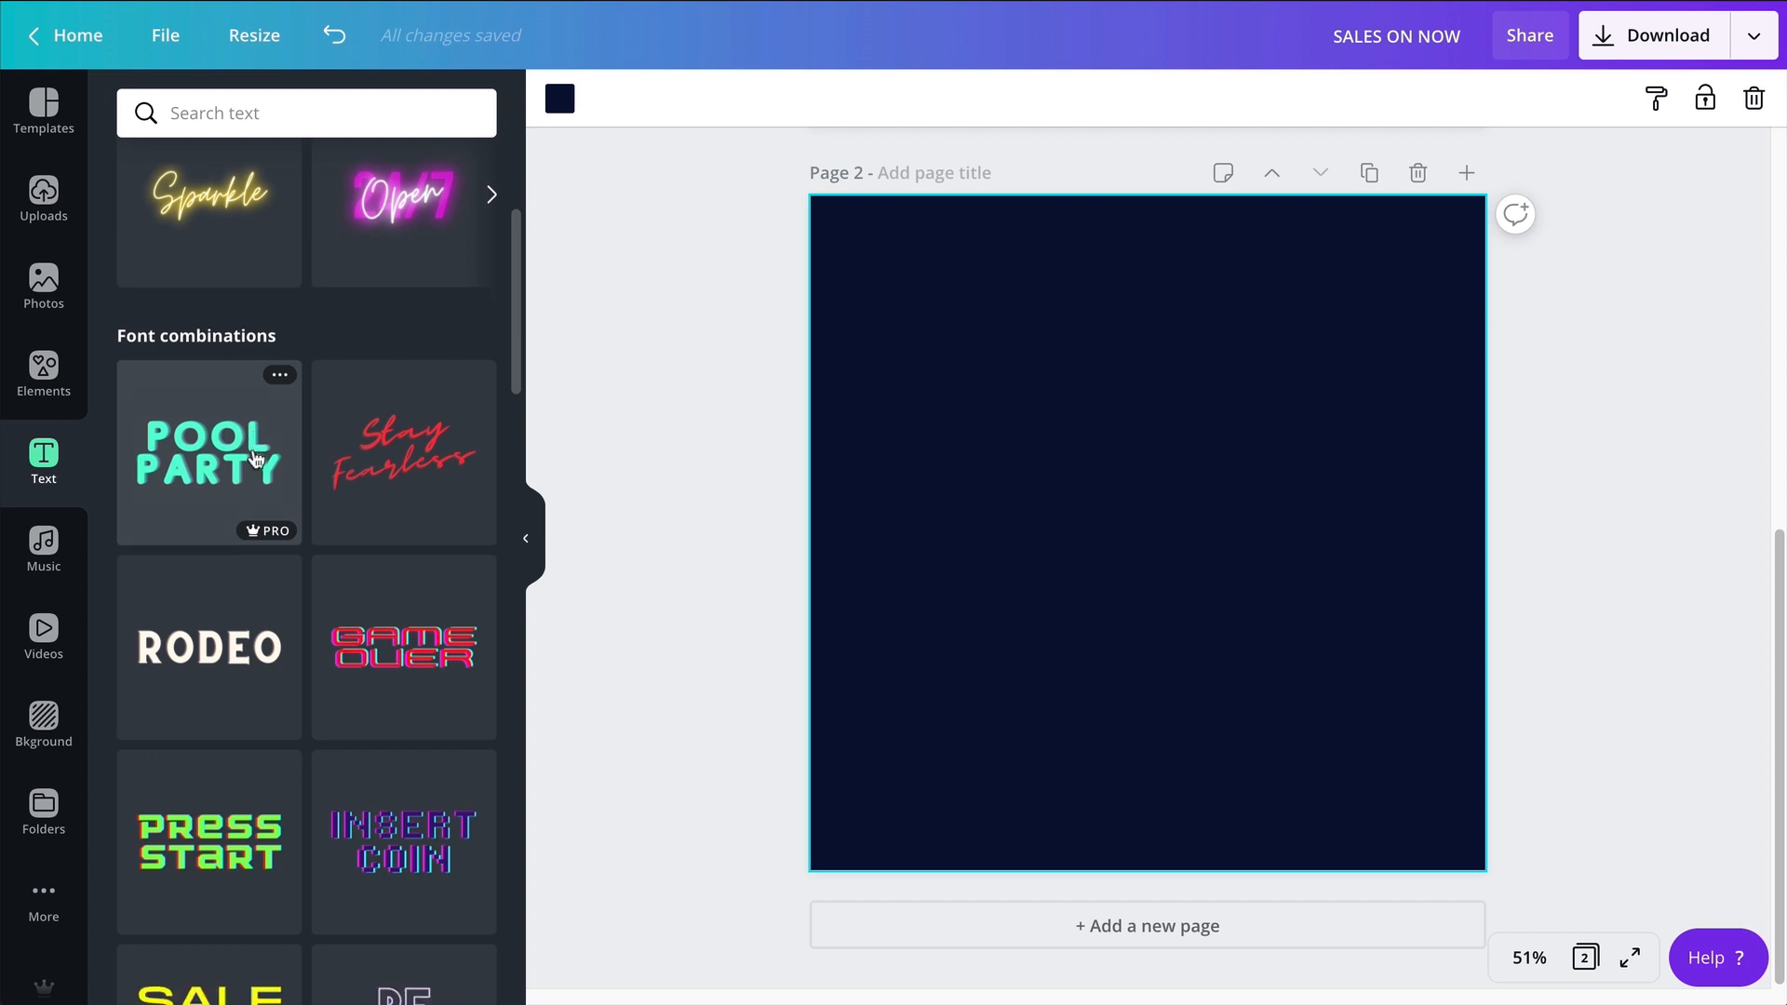
scroll(360, 687, up, 4)
scroll(359, 687, down, 2)
scroll(362, 687, down, 2)
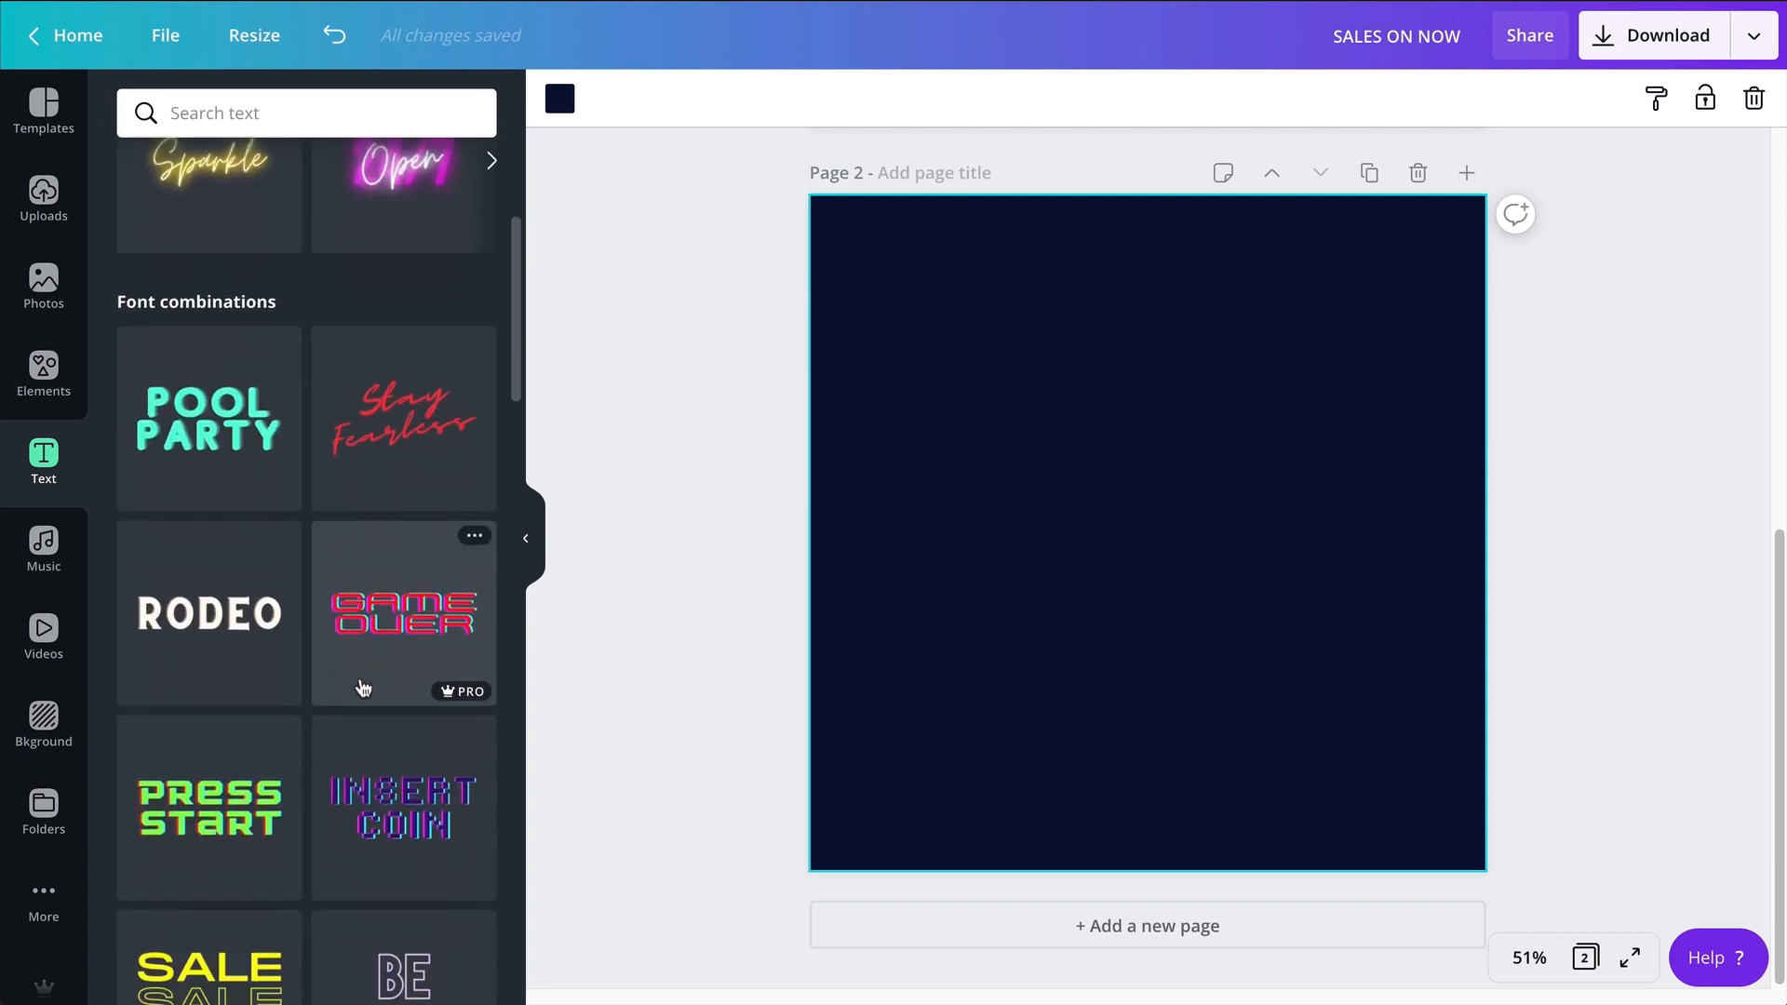
scroll(362, 687, up, 4)
Show all recently used text styles, try the "Sparkle" style on page 2 and delete it
click(474, 444)
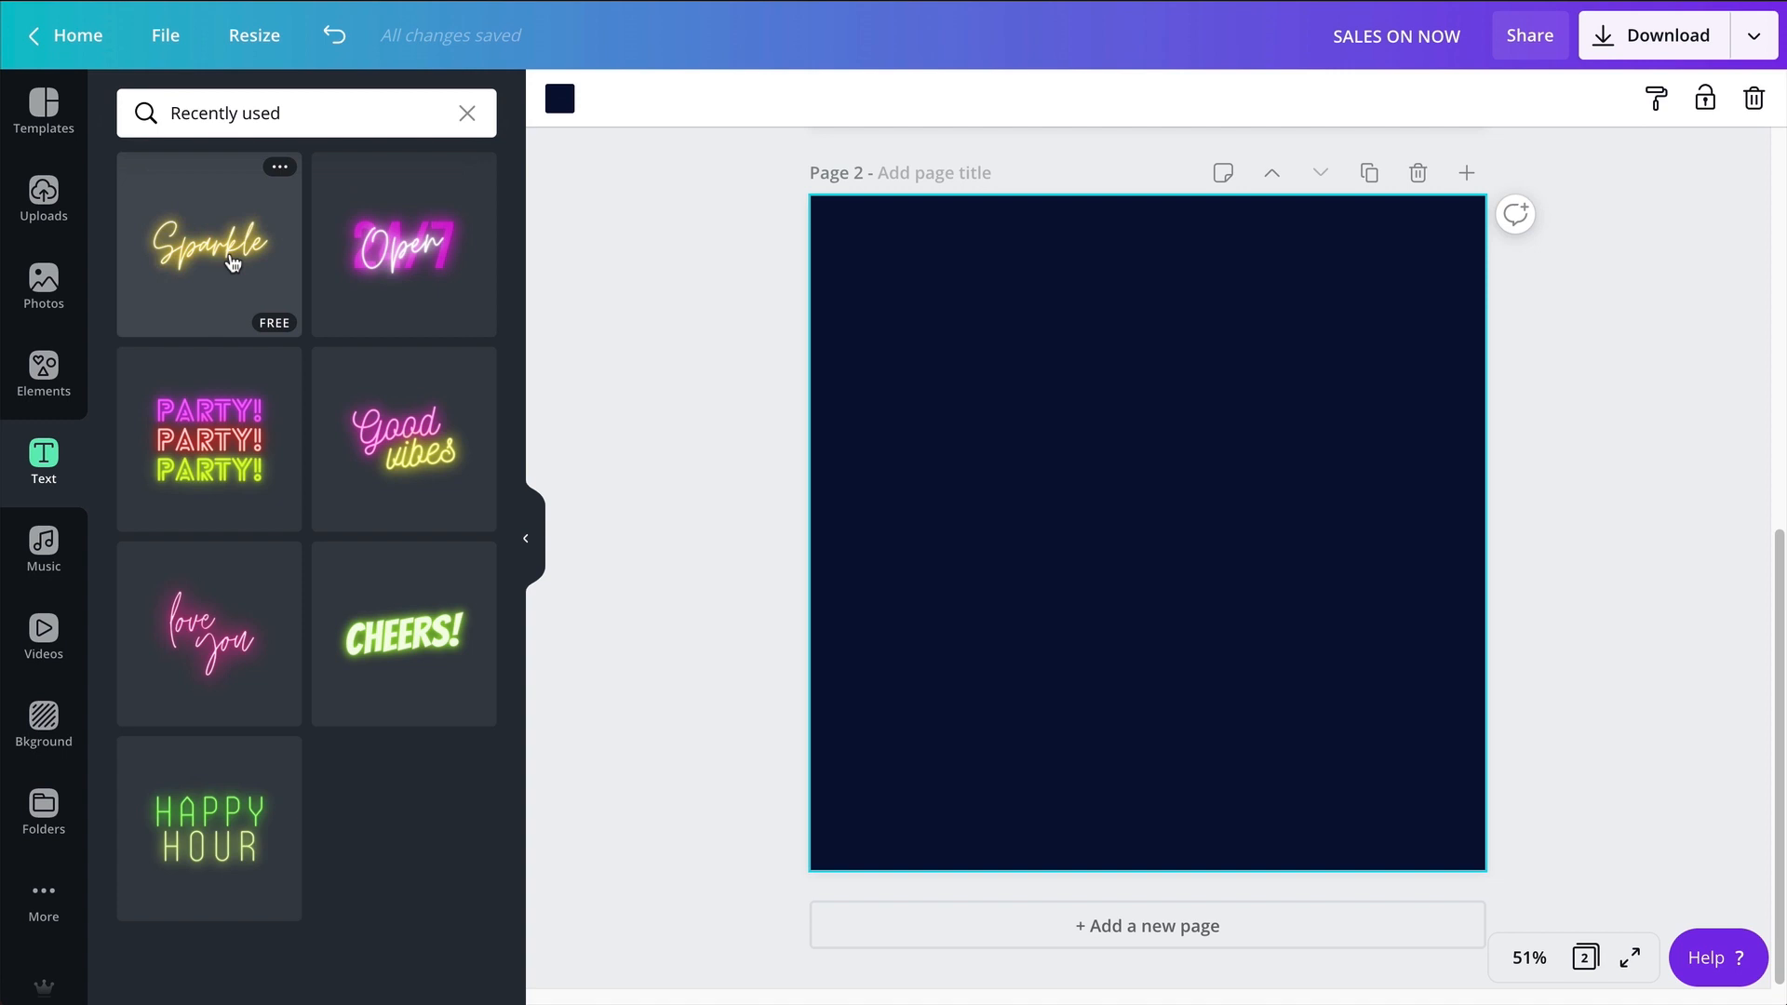
click(233, 263)
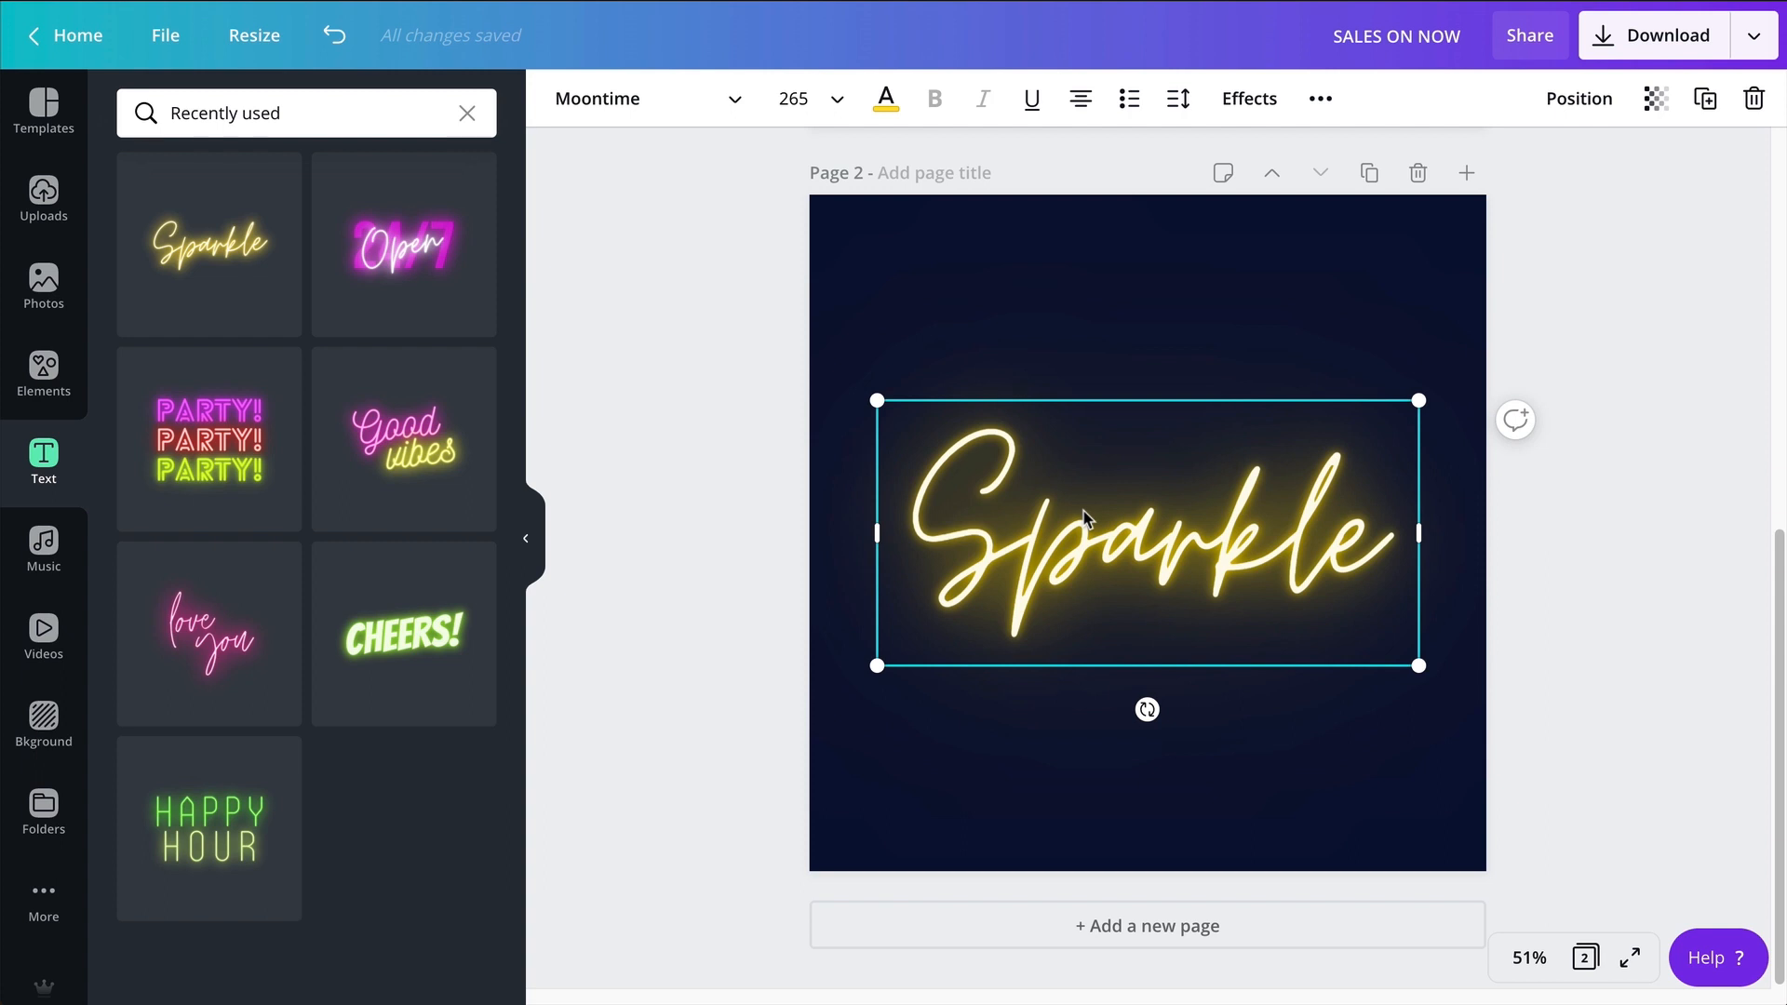
key(Delete)
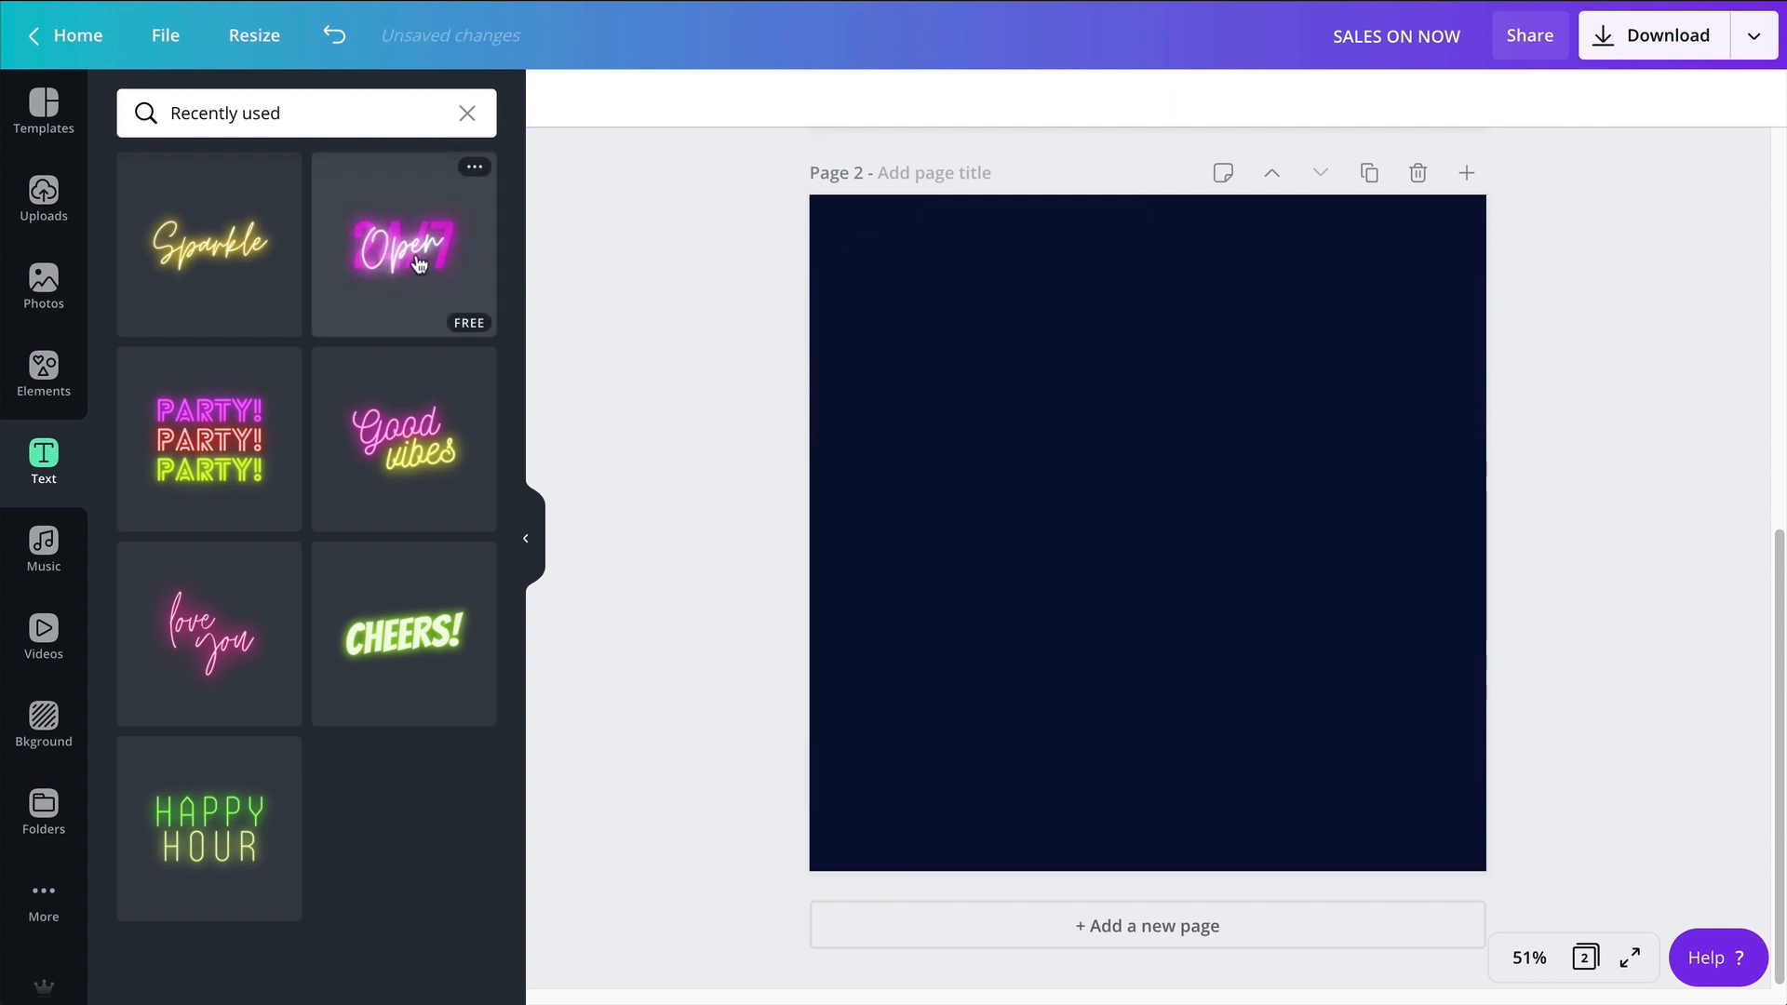
Try the "Open 24/7" text style on page 2, ungroup it, move the two texts apart and delete both
click(466, 263)
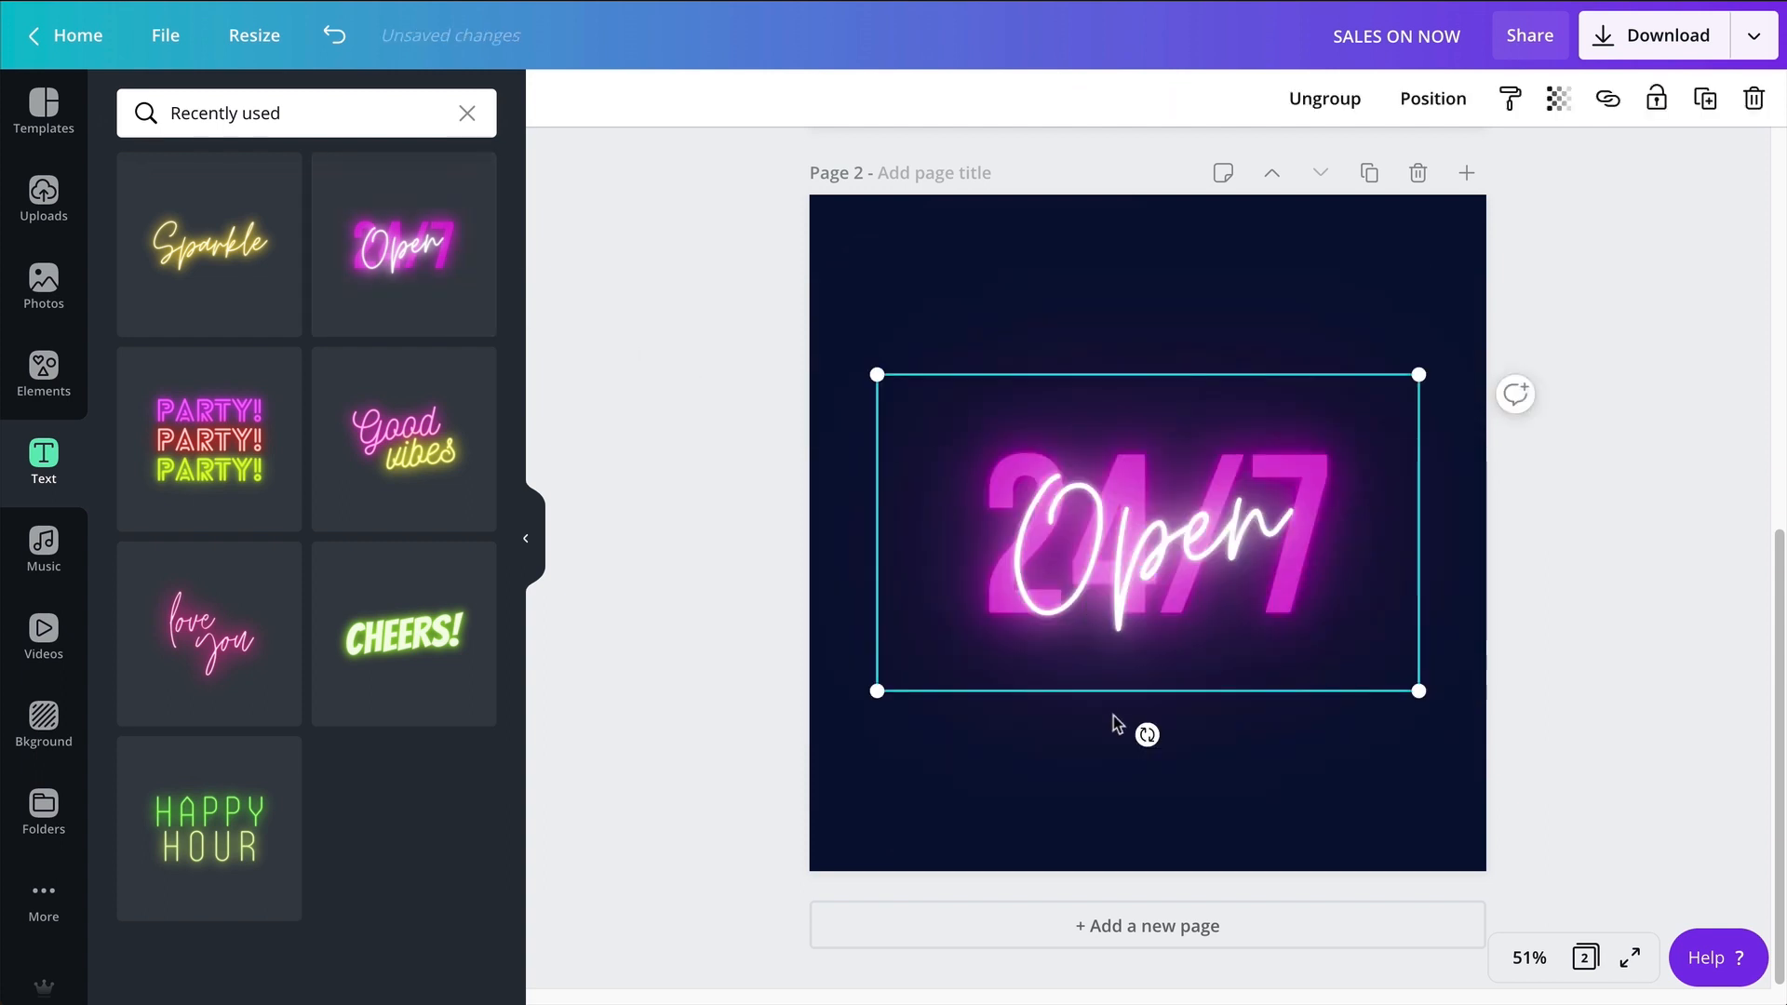
click(1359, 100)
click(1253, 321)
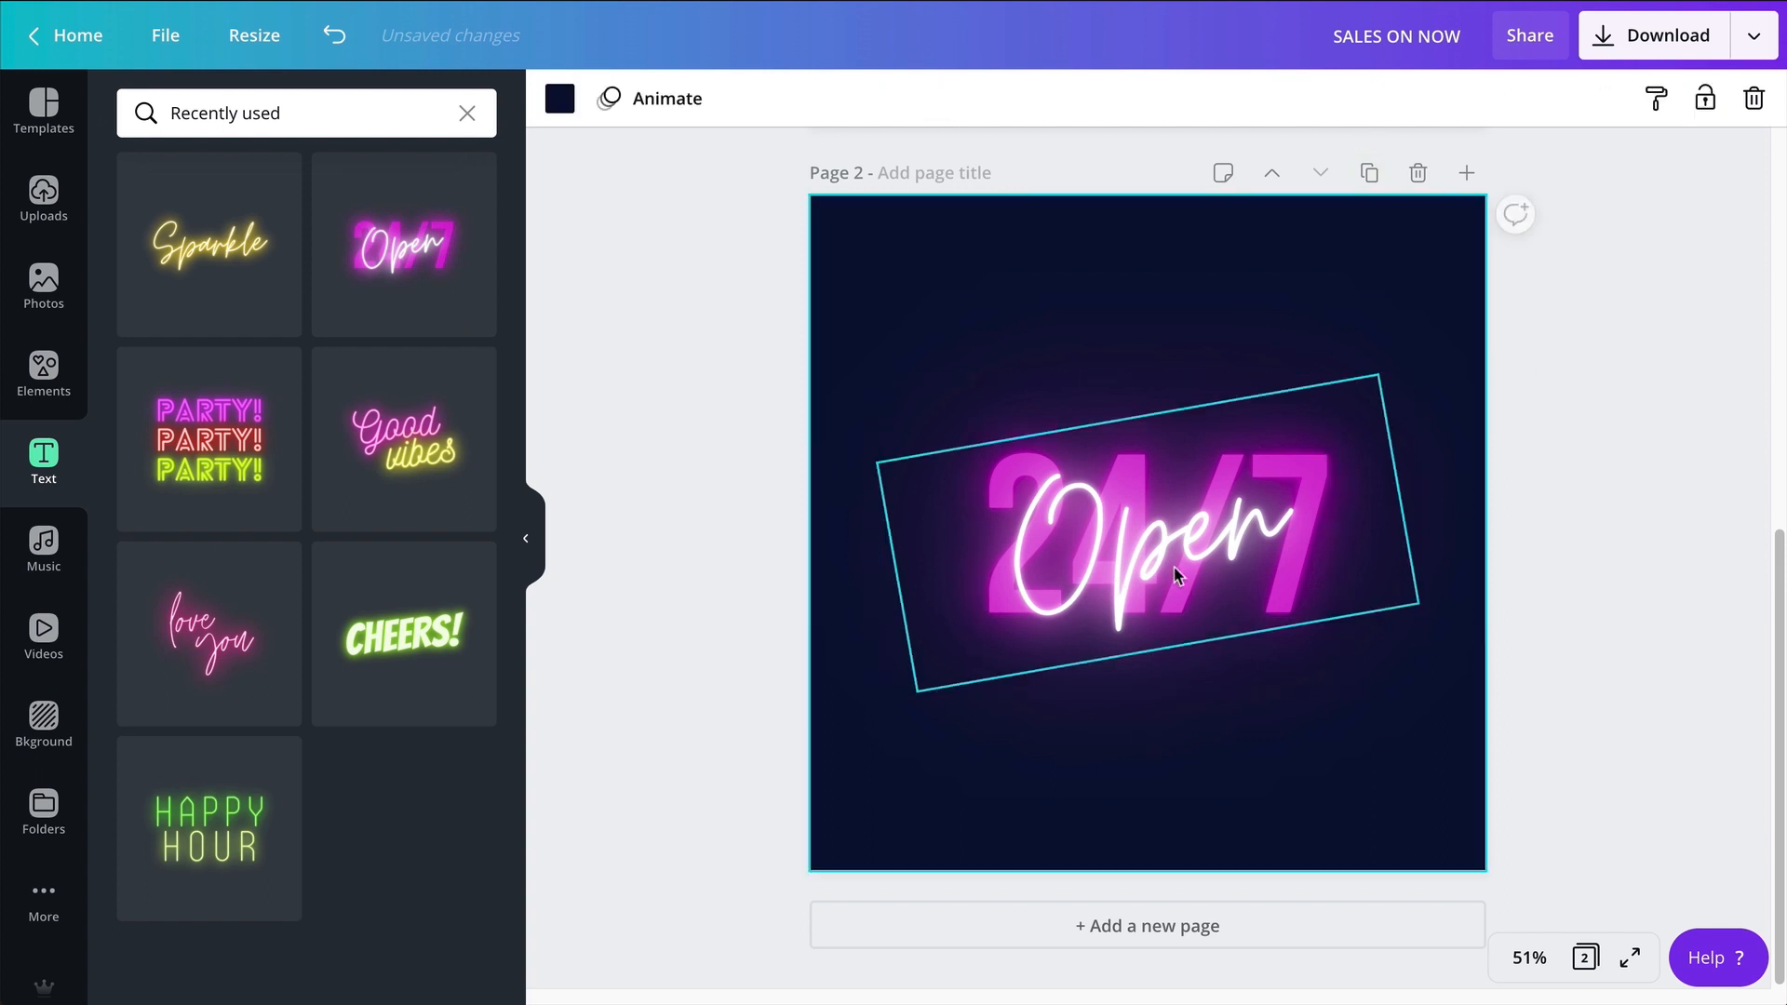
drag(1165, 565, 1171, 722)
drag(1157, 466, 1164, 415)
click(1133, 744)
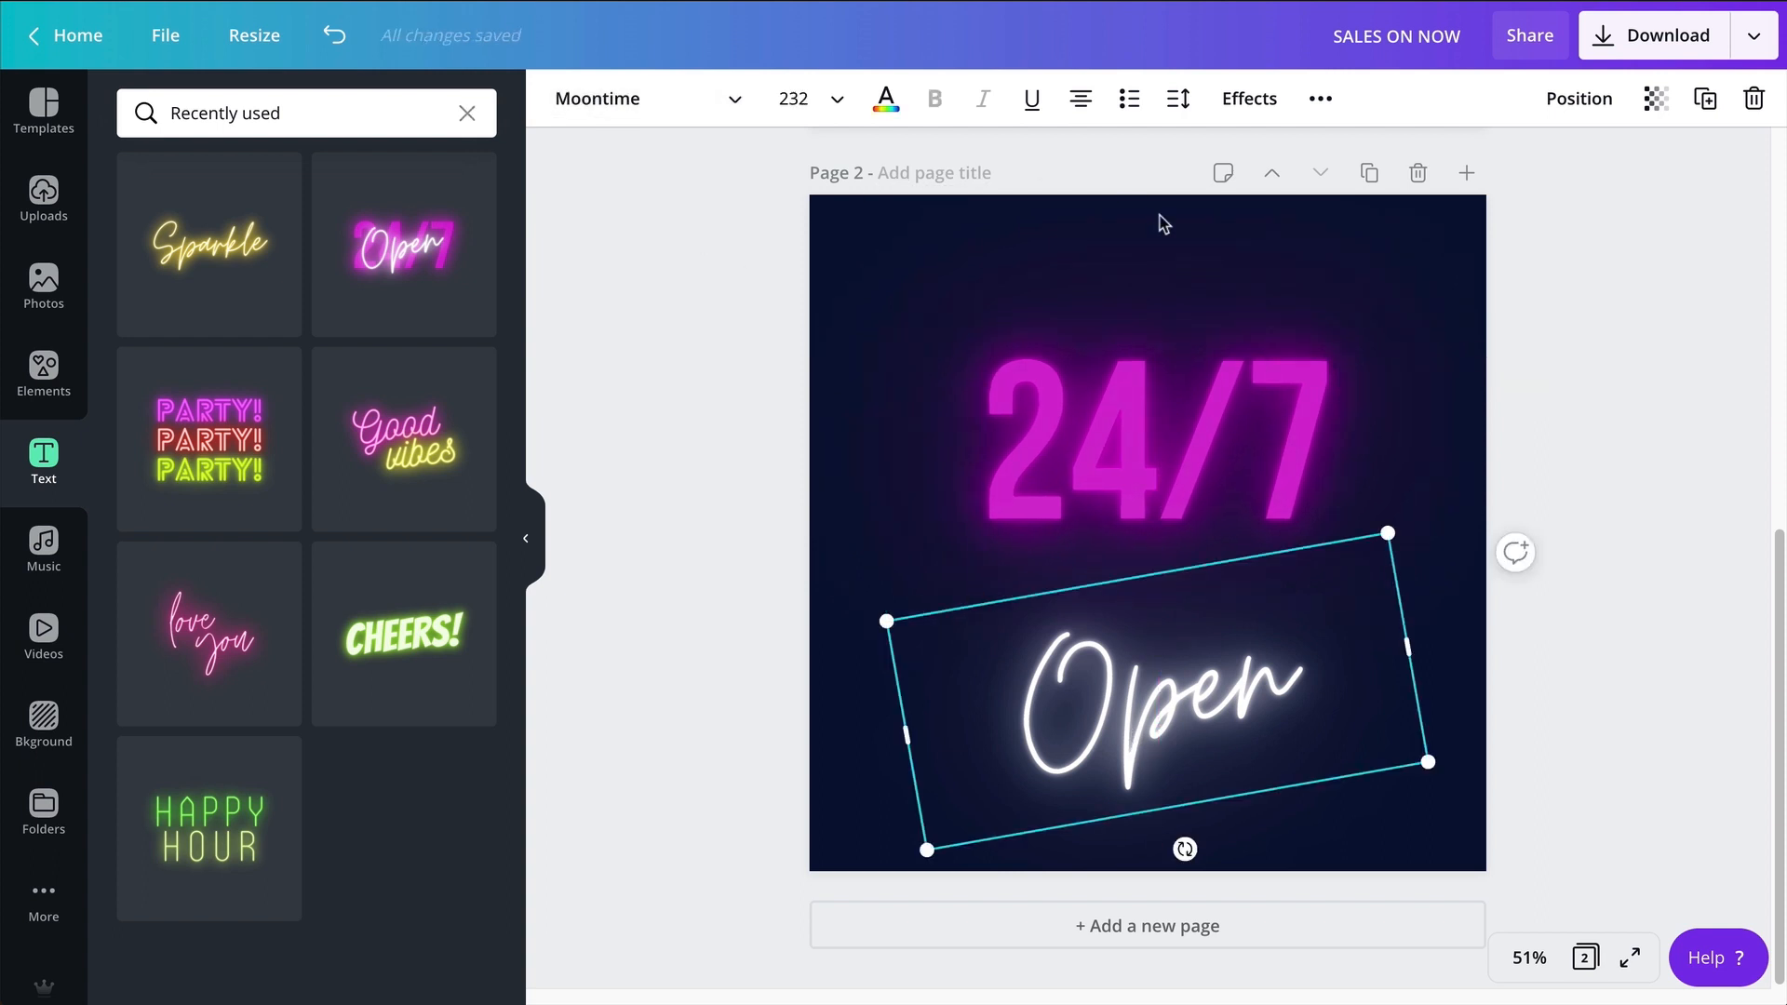
drag(763, 316, 1324, 765)
key(Delete)
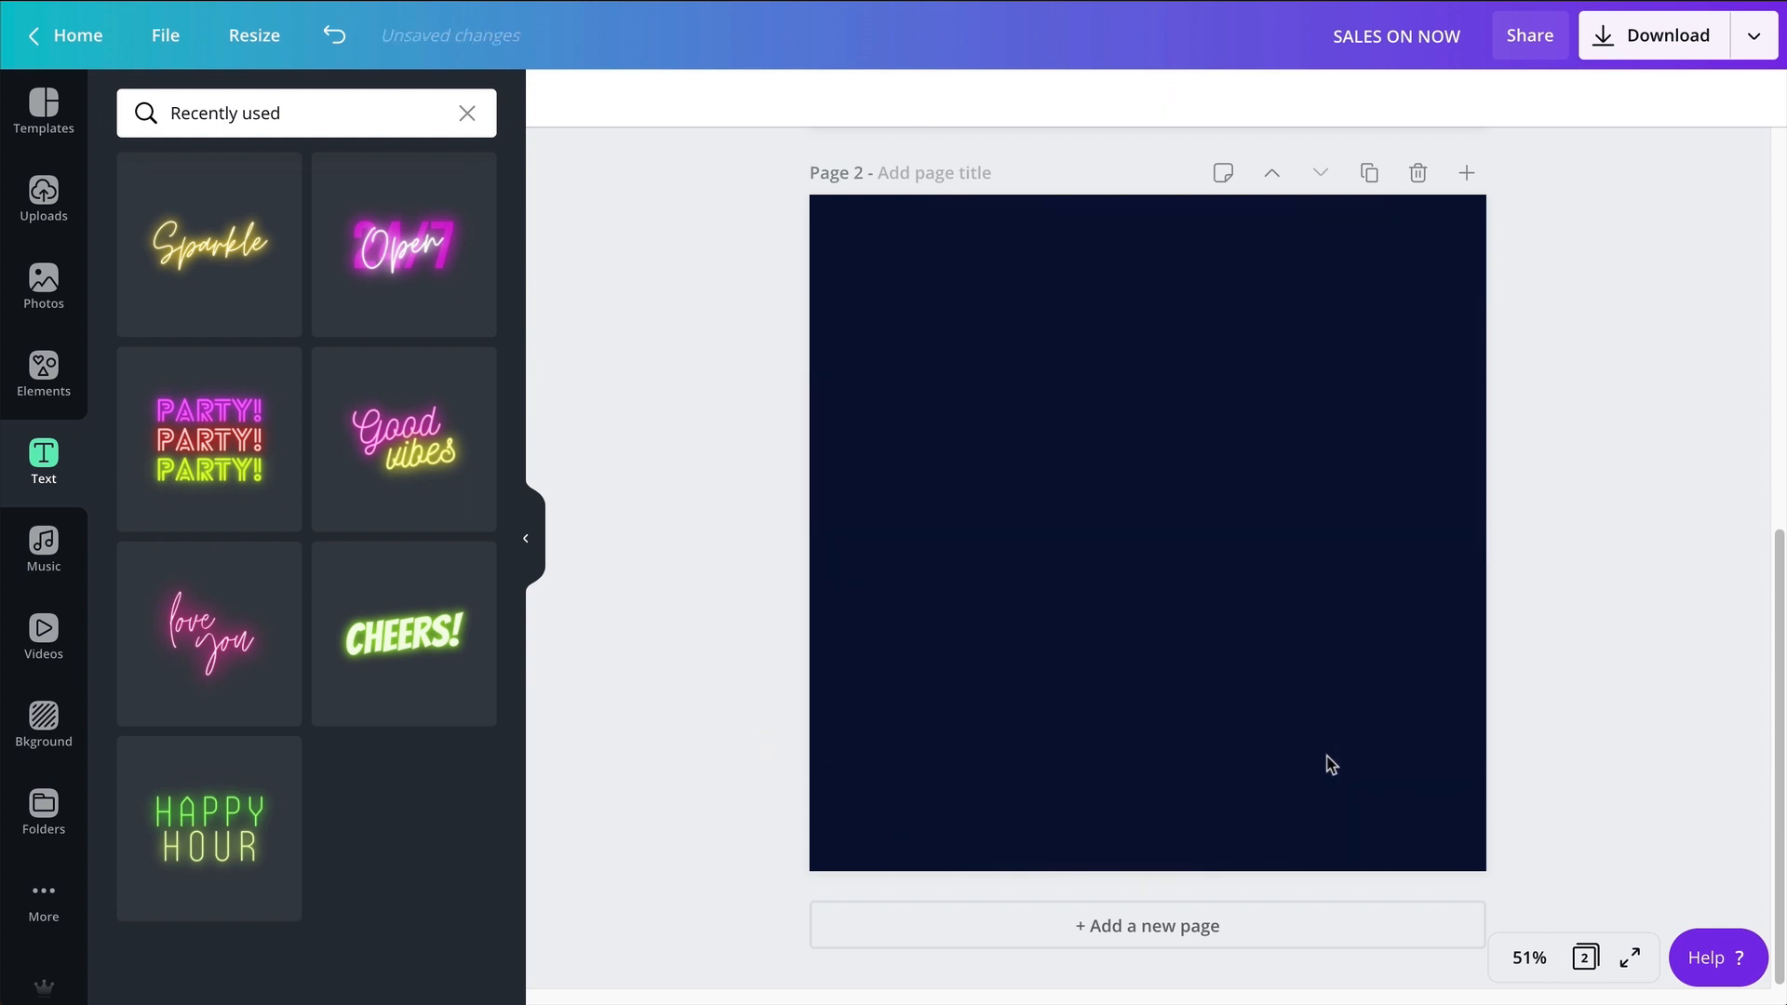
Try the triple "PARTY!" text style on page 2, ungroup it, move the purple line up and delete all three lines
click(223, 411)
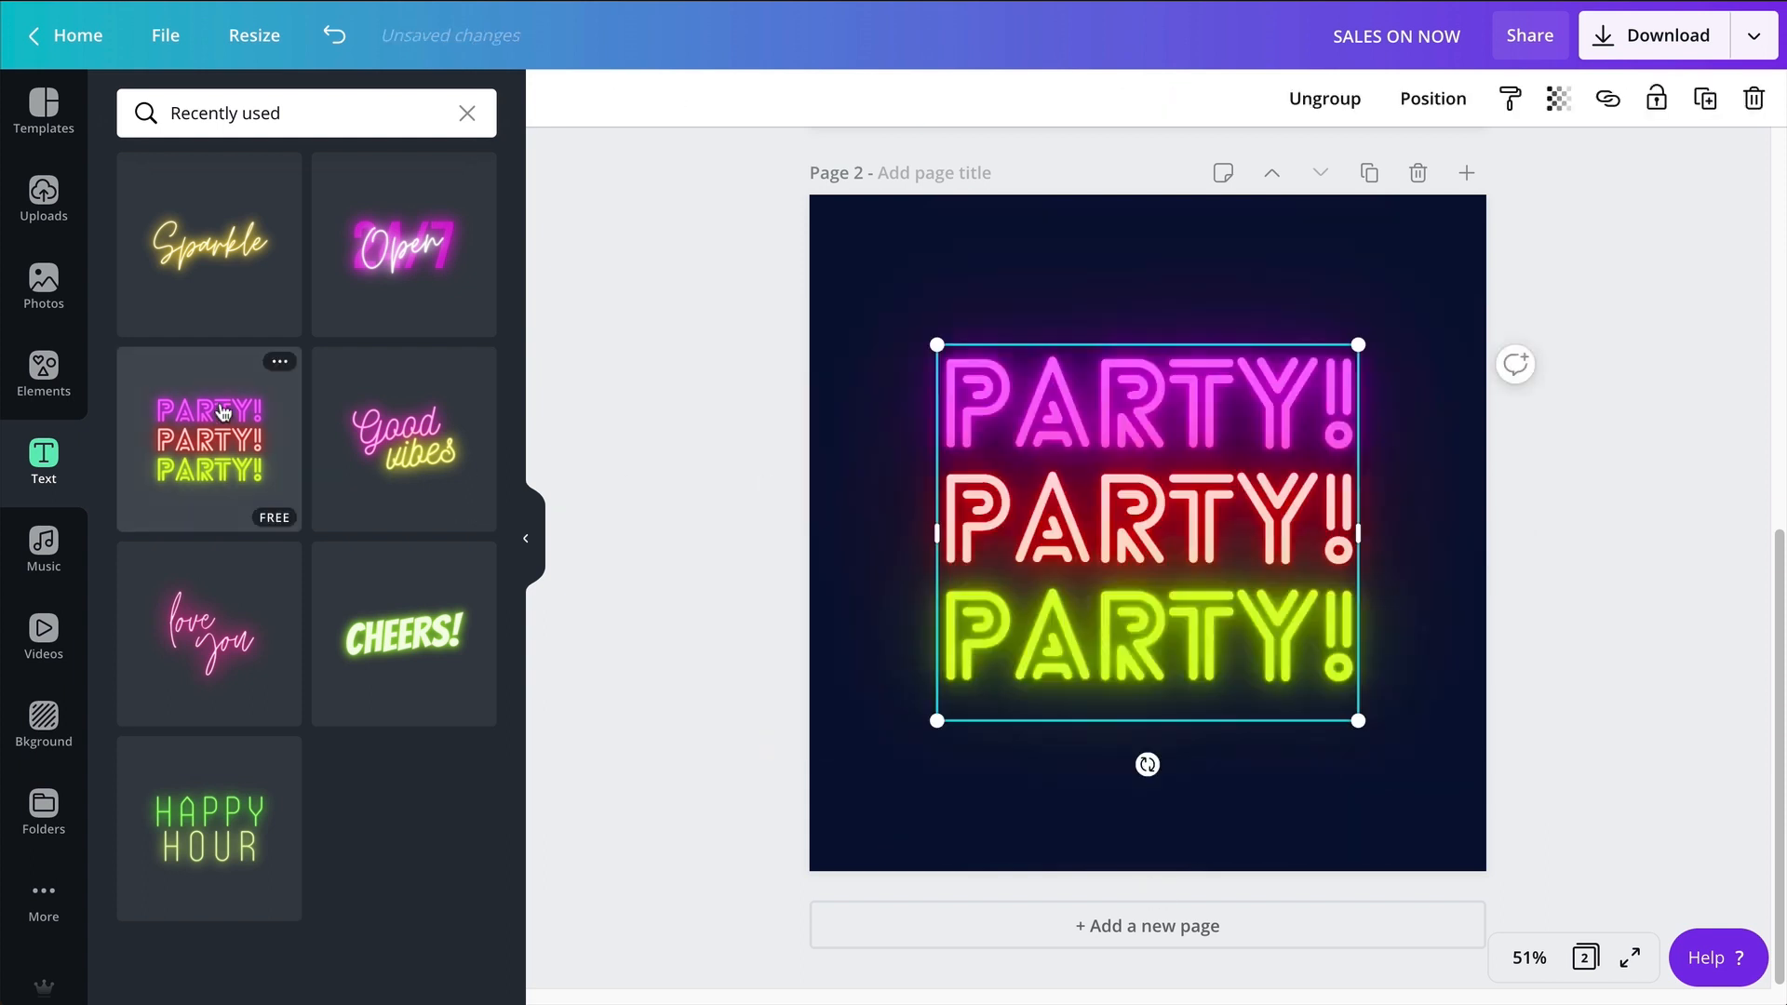
click(1322, 95)
click(1290, 246)
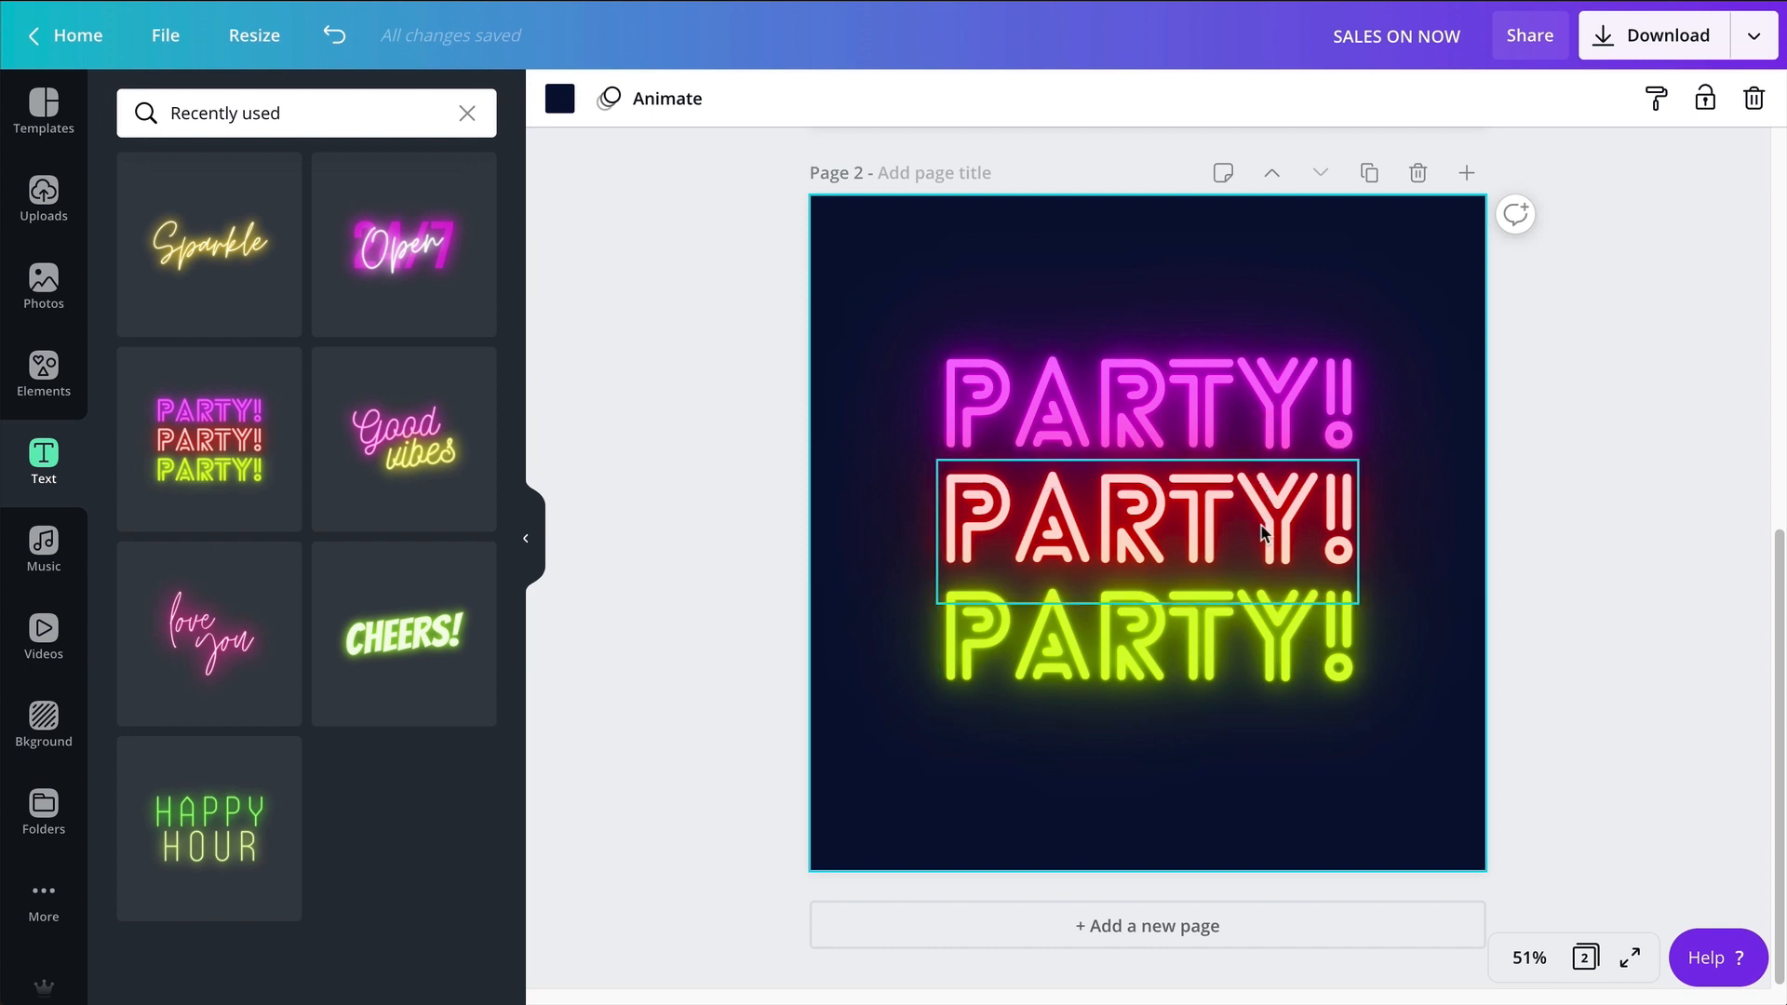
drag(1238, 363, 1238, 305)
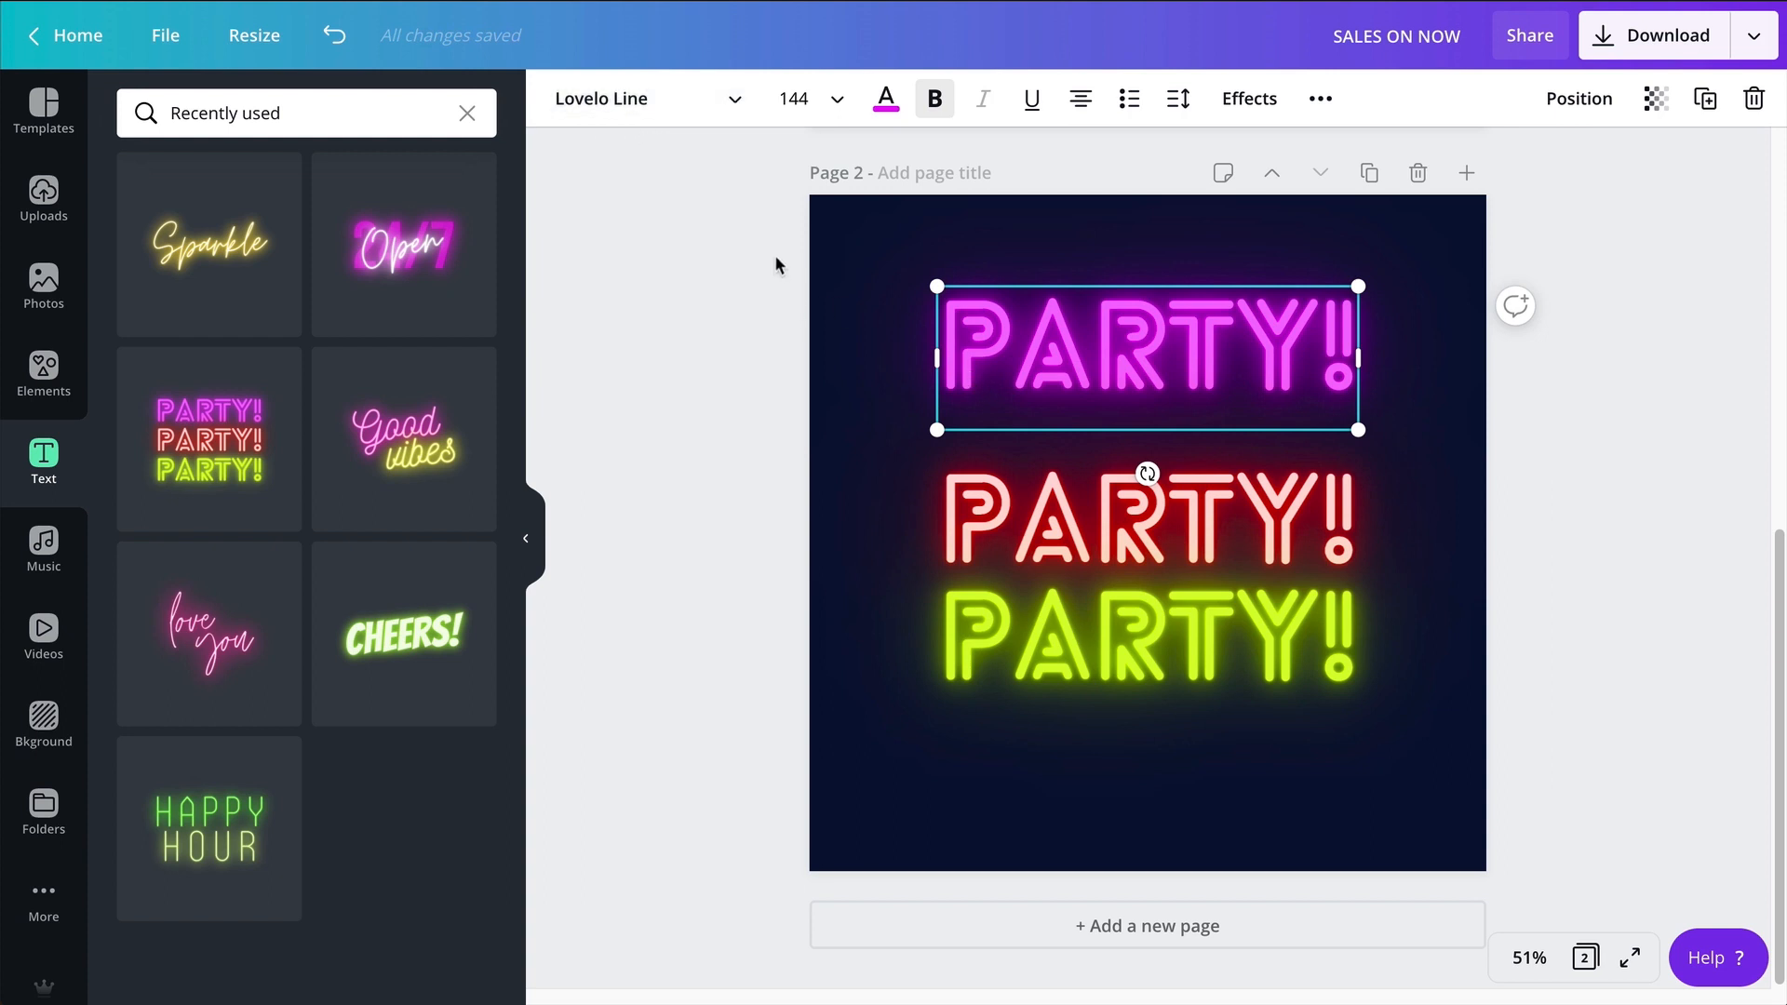
drag(778, 263, 1331, 786)
key(Delete)
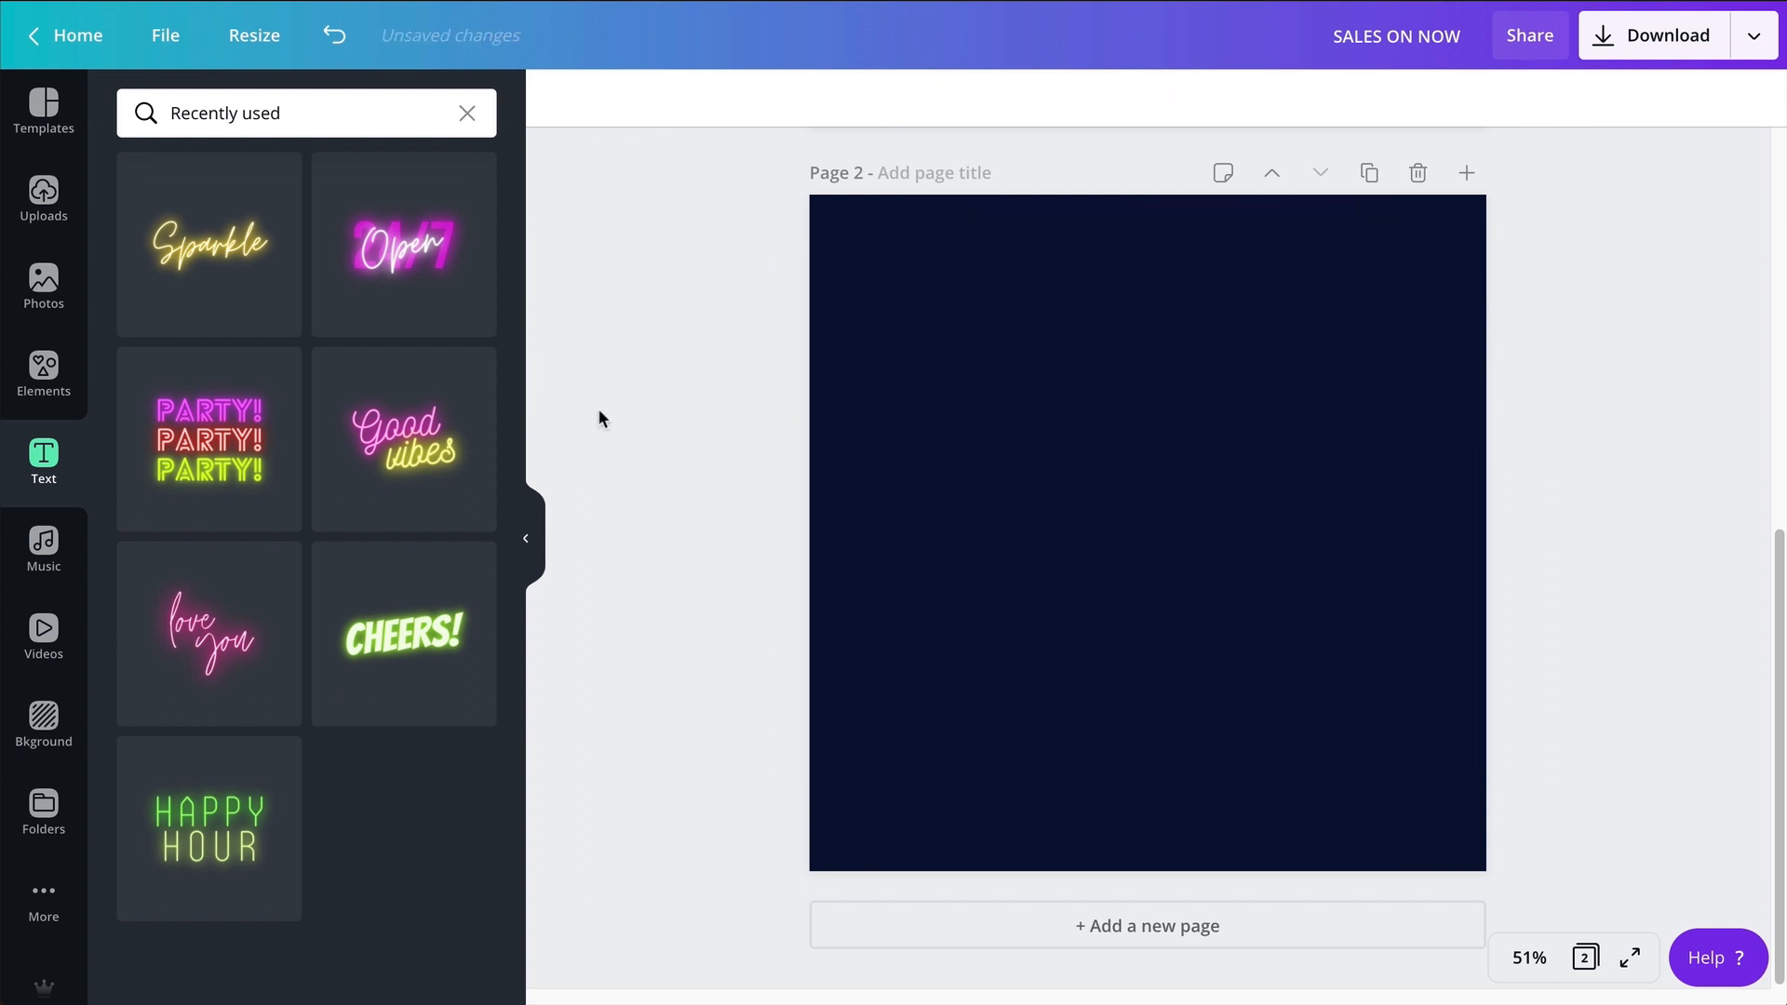
Try the "Good vibes" text style on page 2, ungroup it, nudge the word "Good" upward and delete both words
click(437, 453)
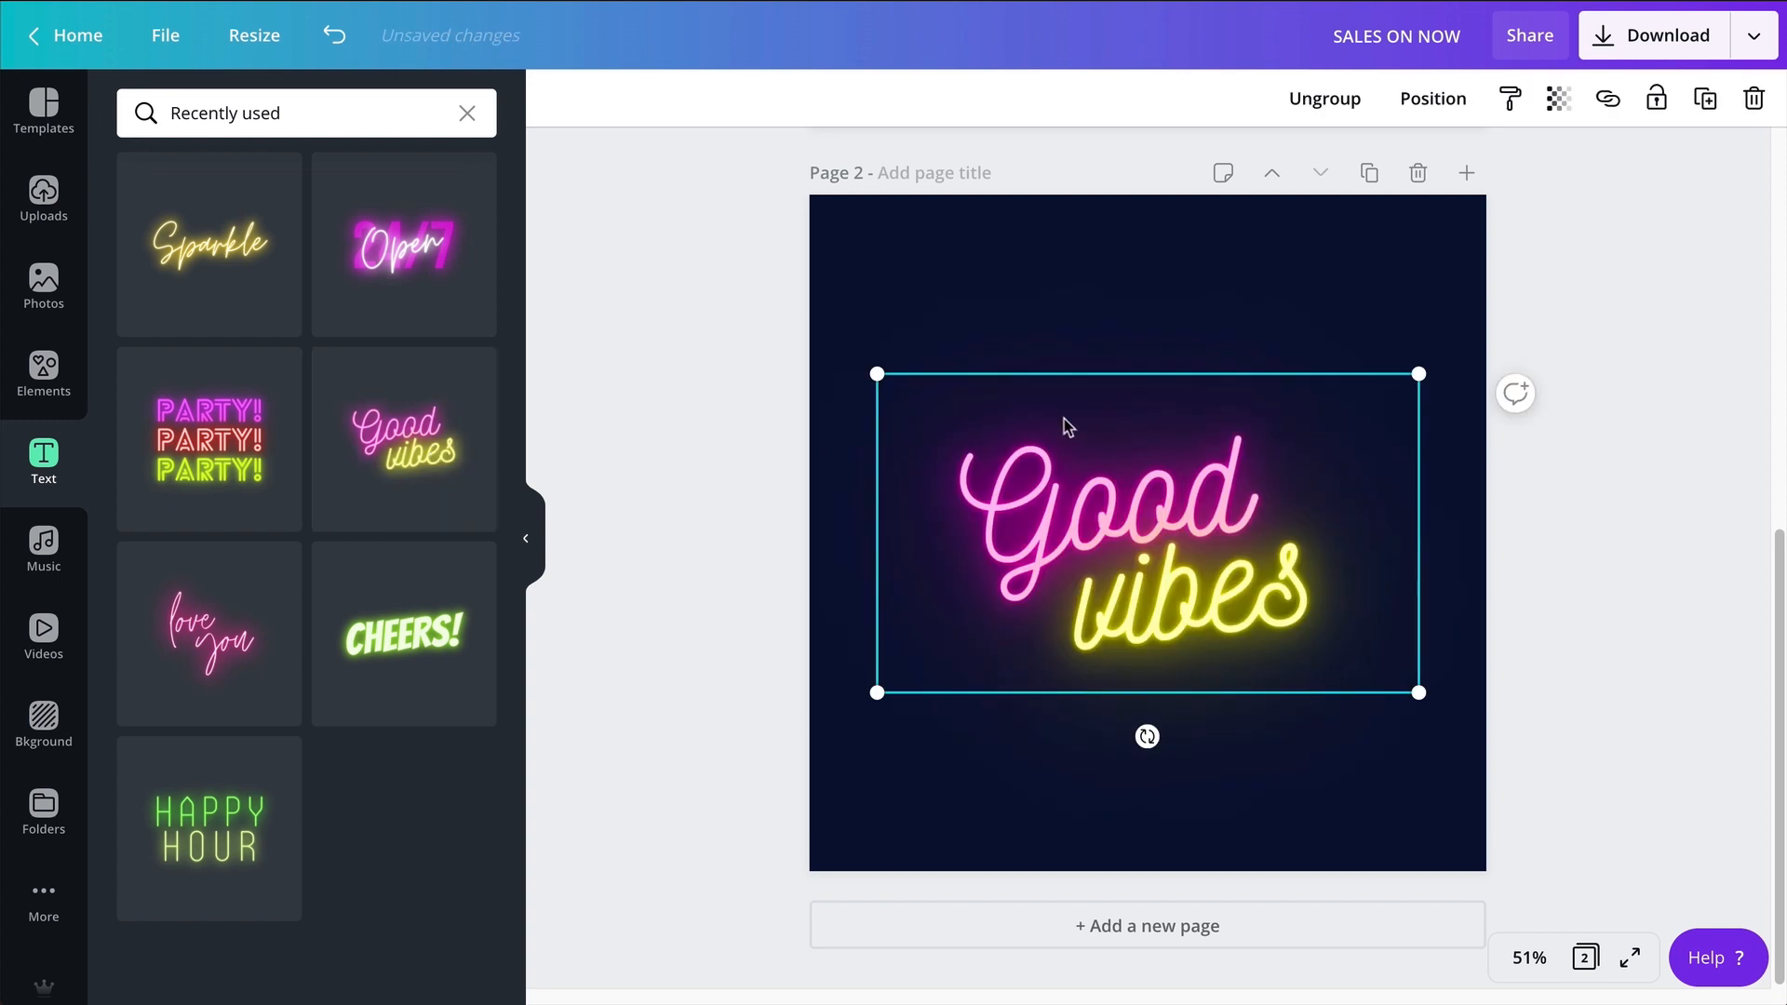
click(1303, 107)
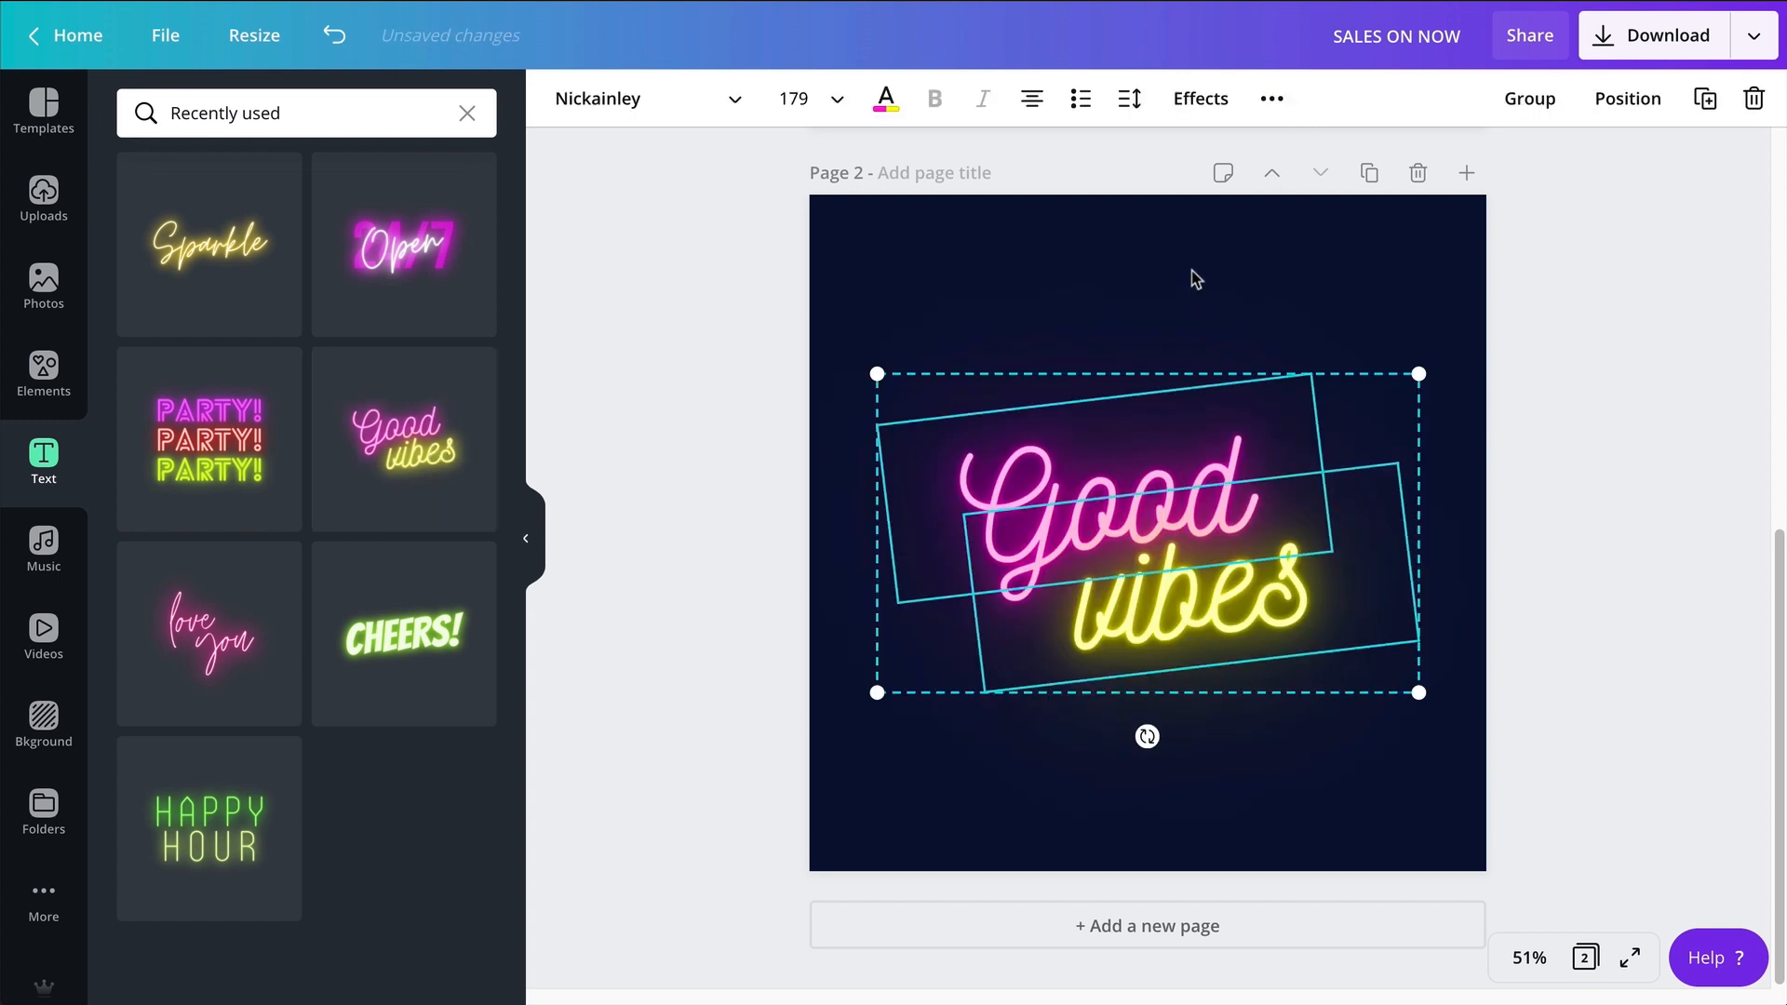
click(1192, 279)
click(1059, 484)
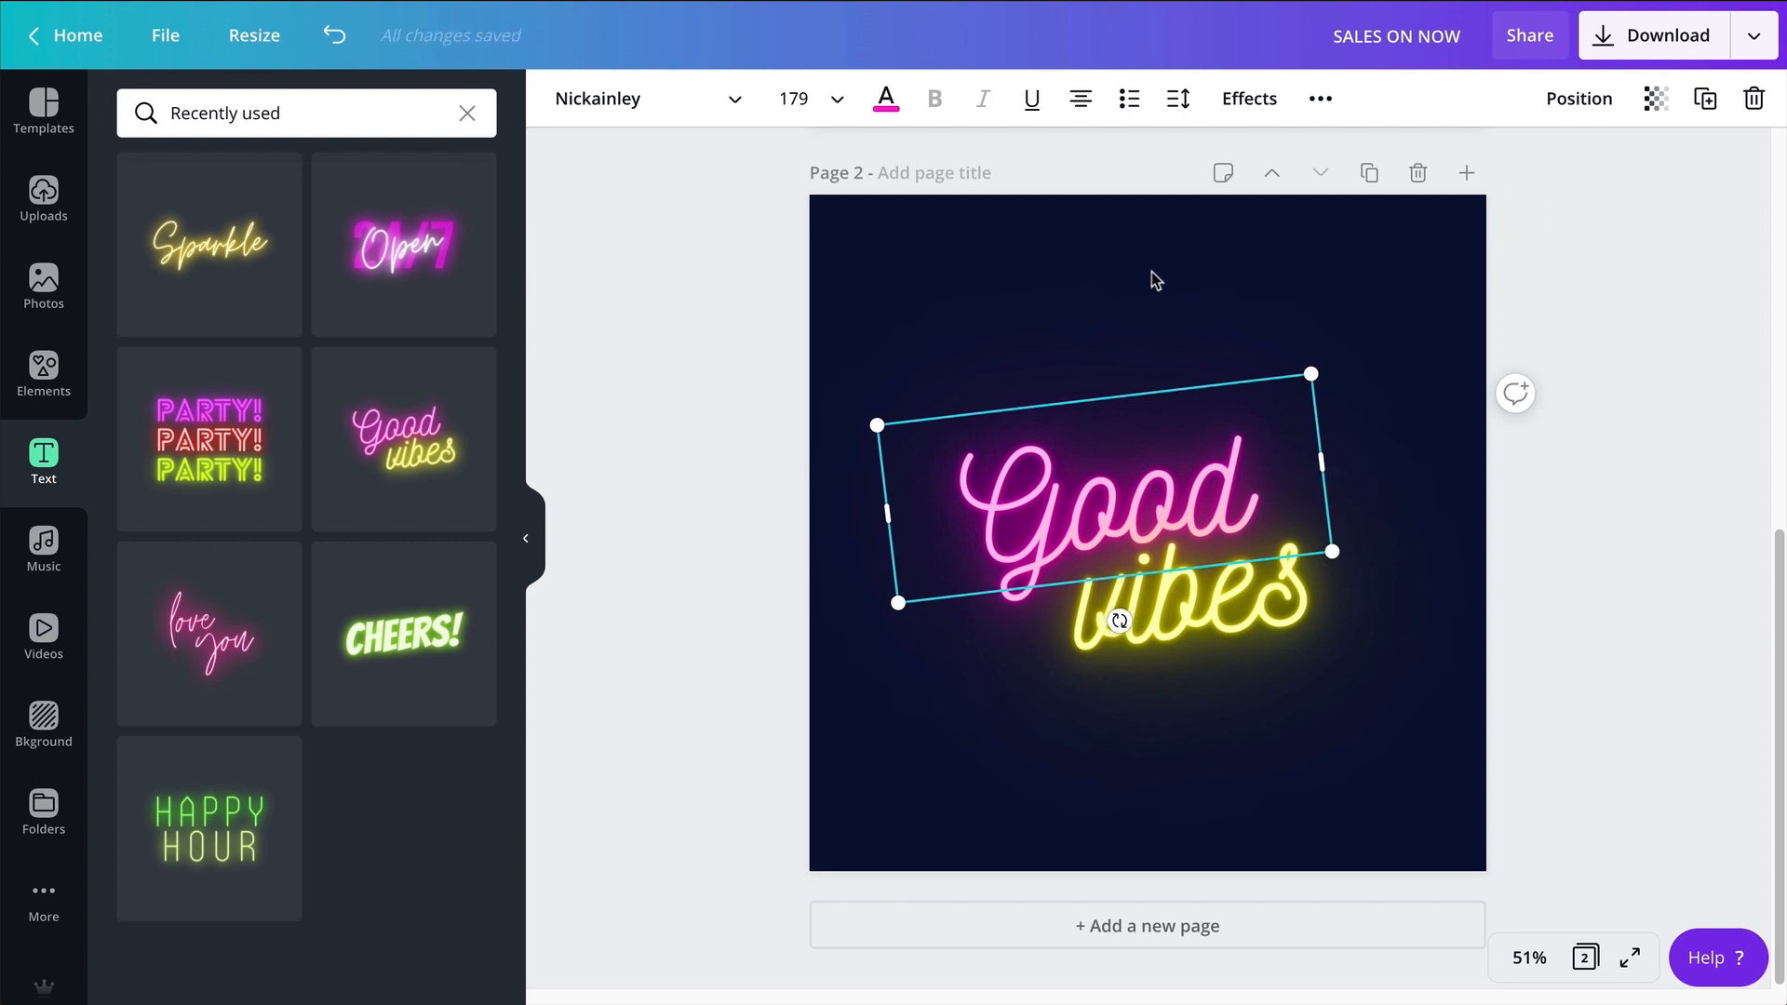
mouse_move(1144, 482)
mouse_down()
mouse_move(1142, 431)
mouse_move(1133, 476)
mouse_up()
drag(1121, 275, 1352, 698)
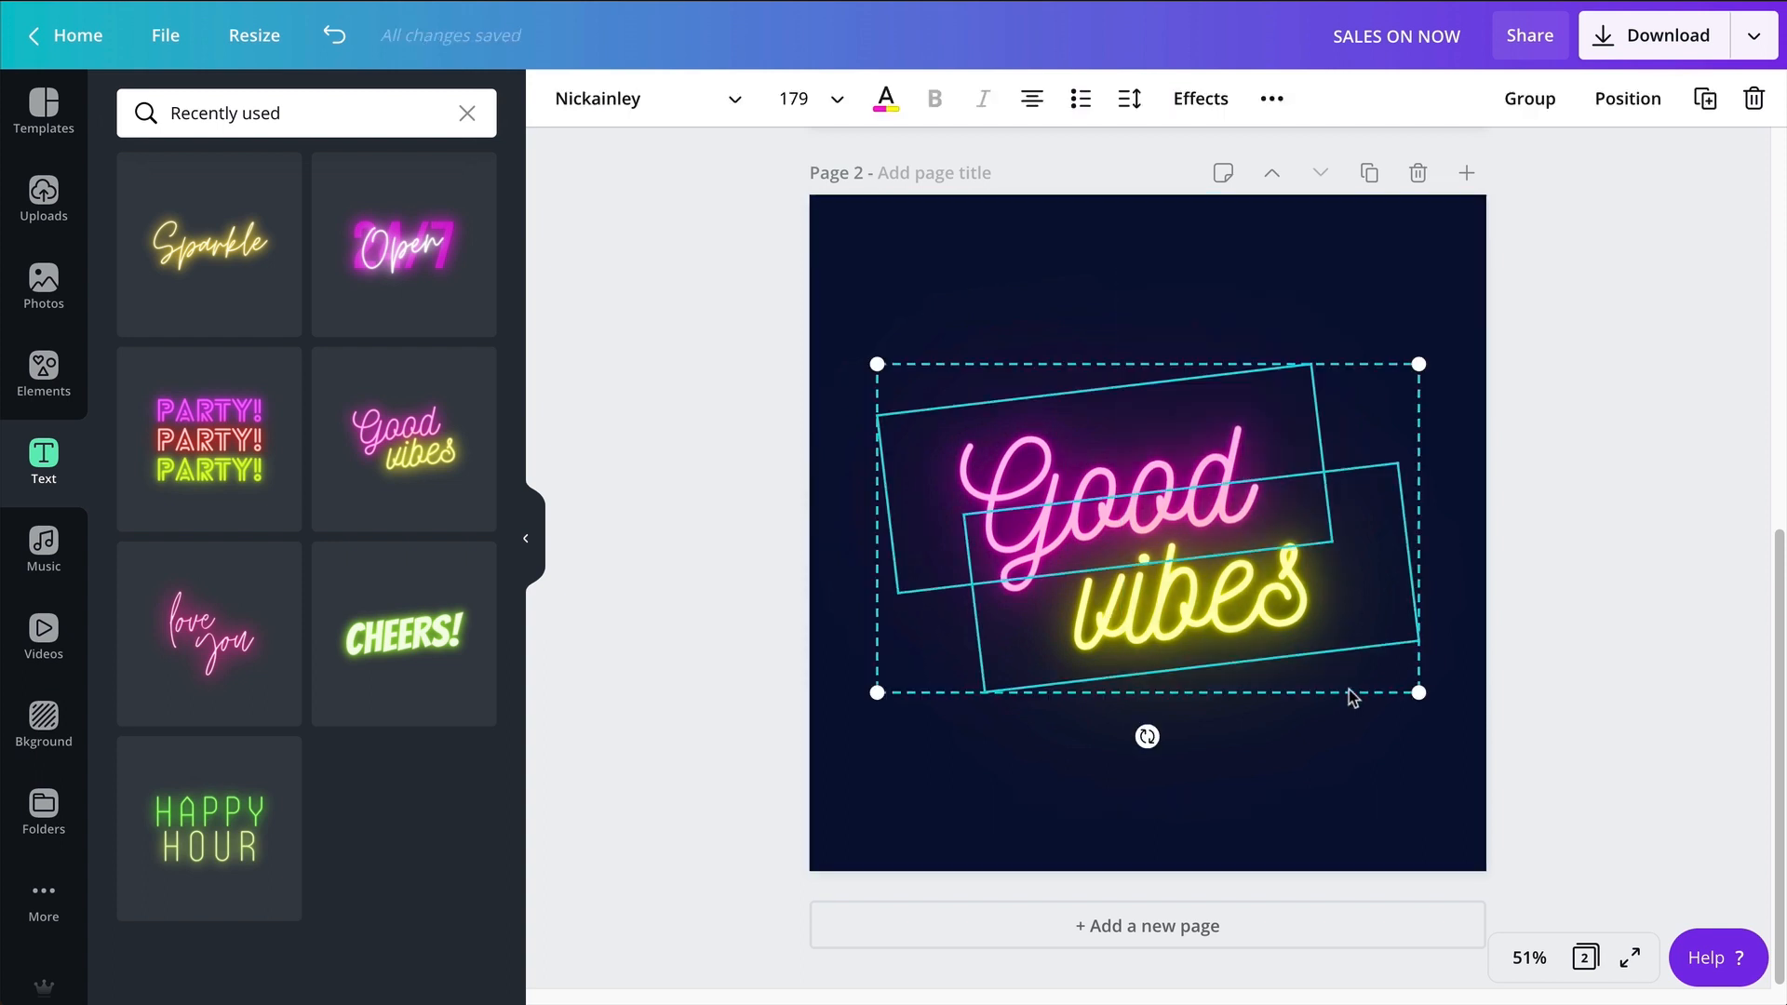
key(Delete)
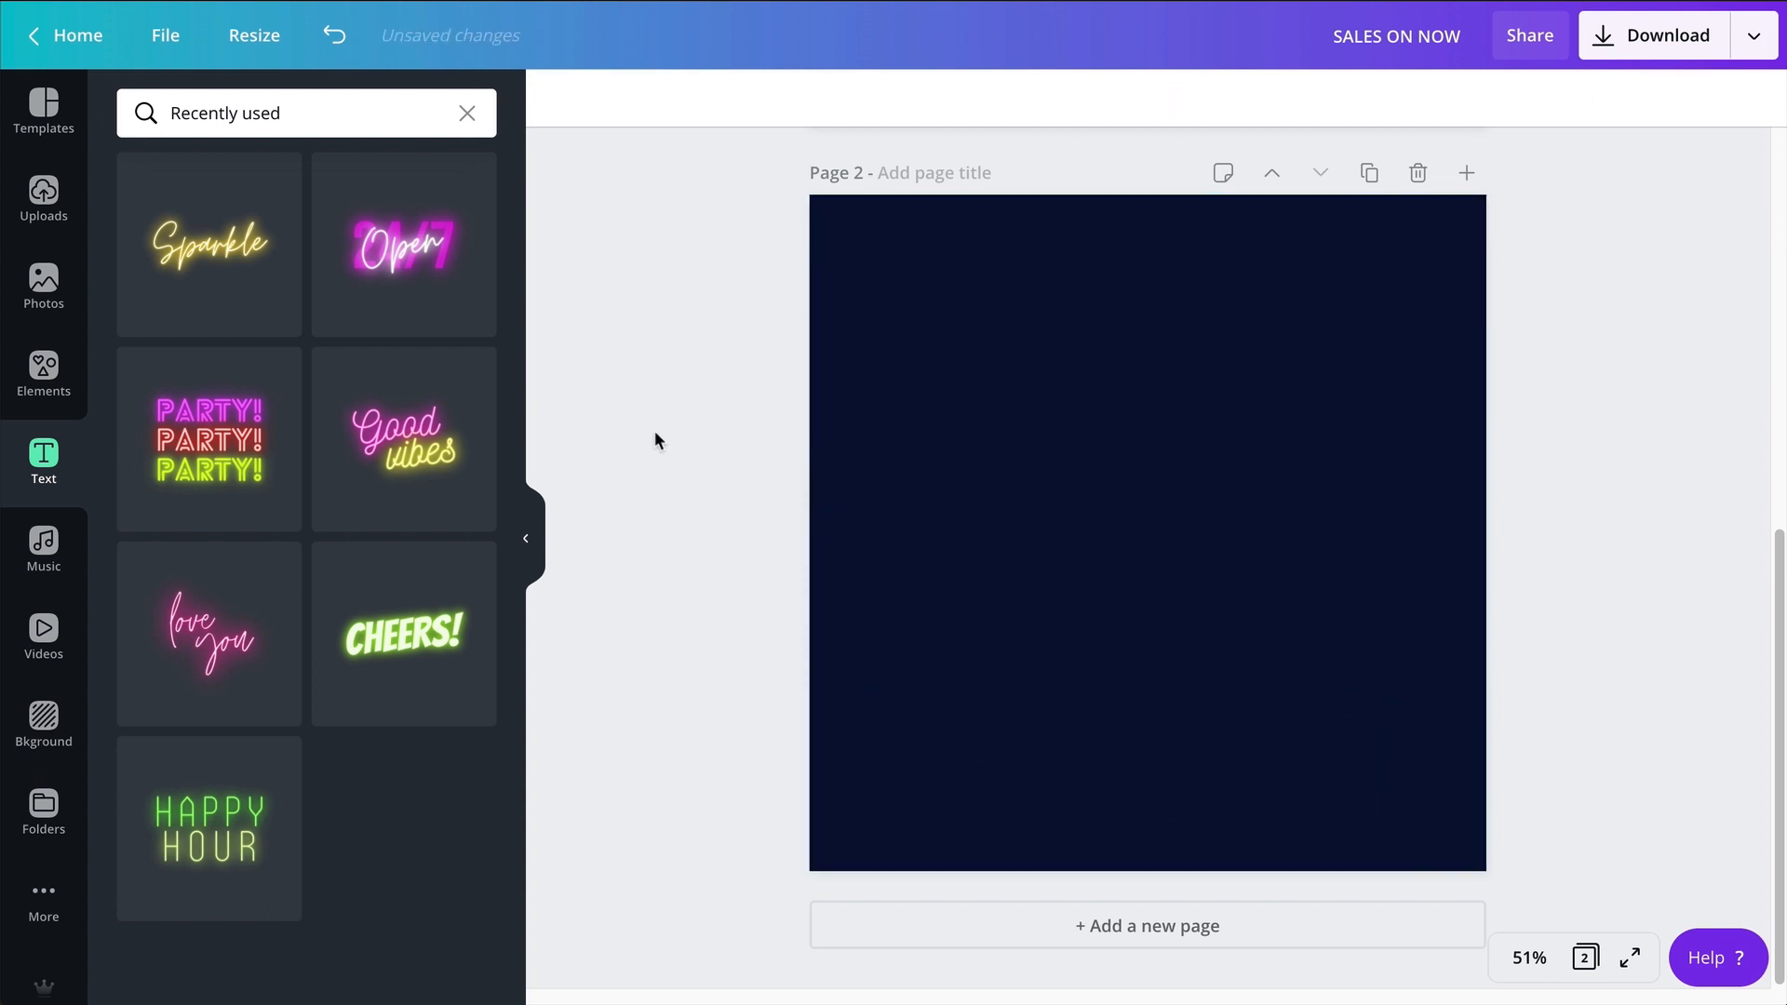
Try the pink "love you" text style on page 2, inspect the font of "love" and delete both words
click(239, 631)
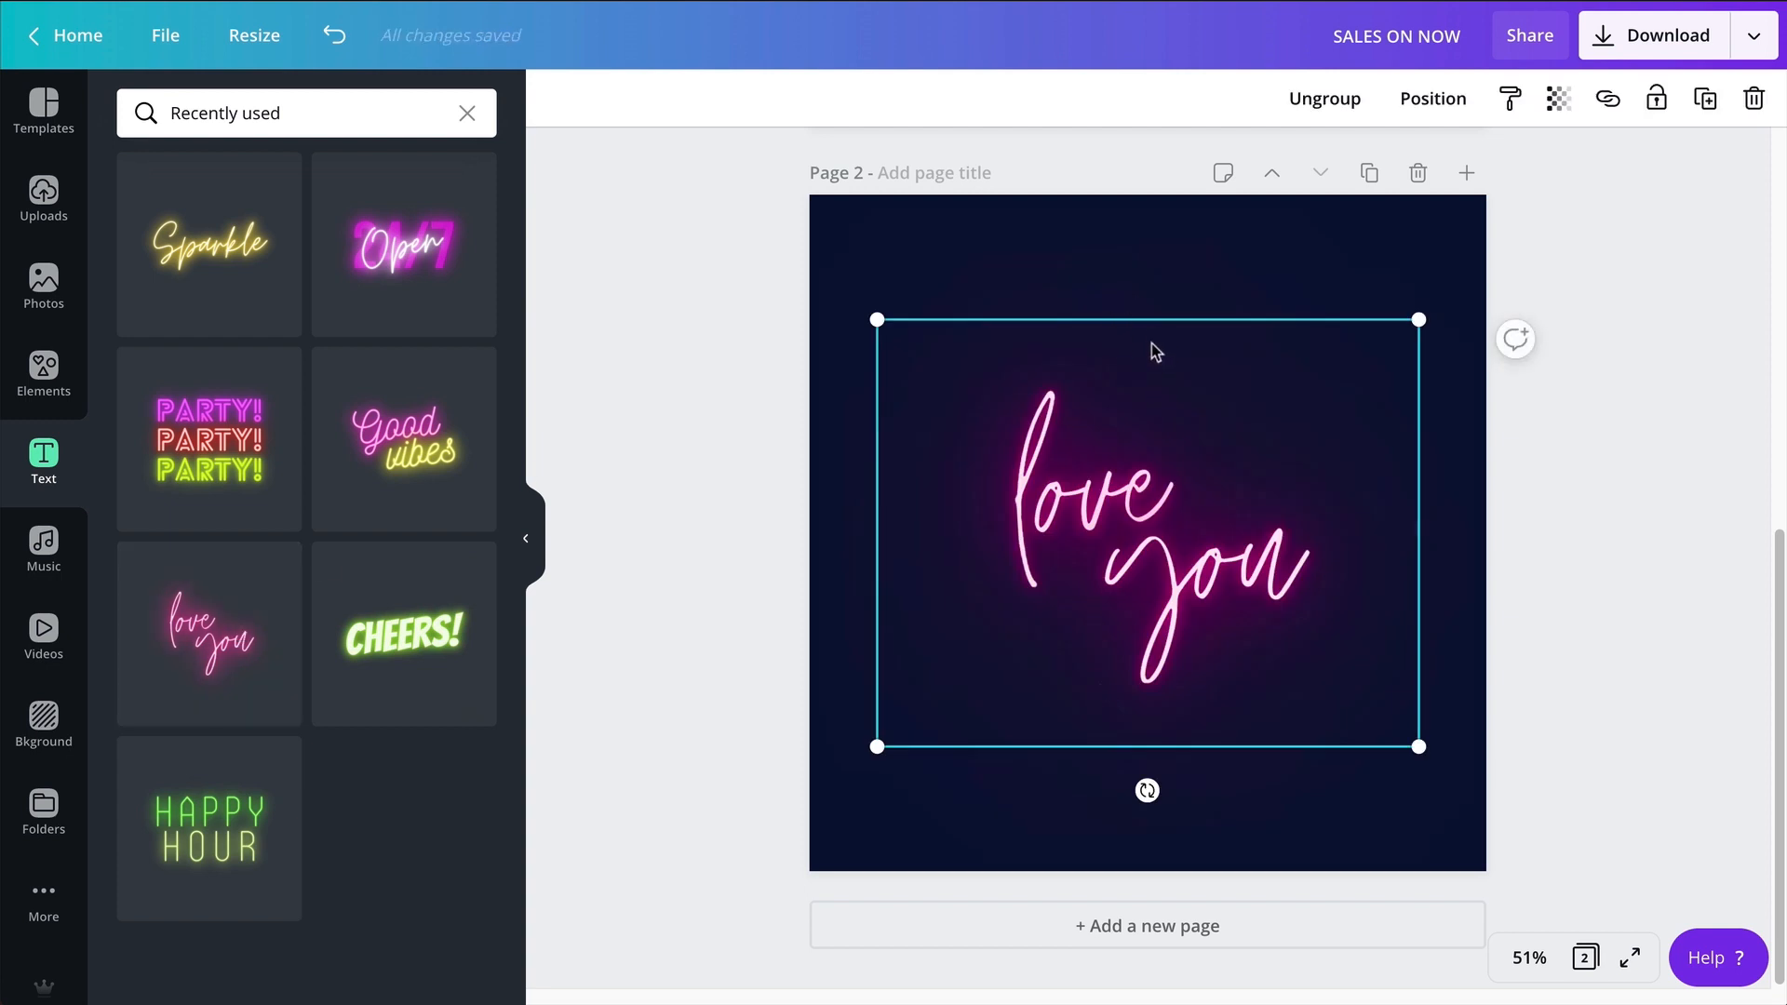
click(1171, 376)
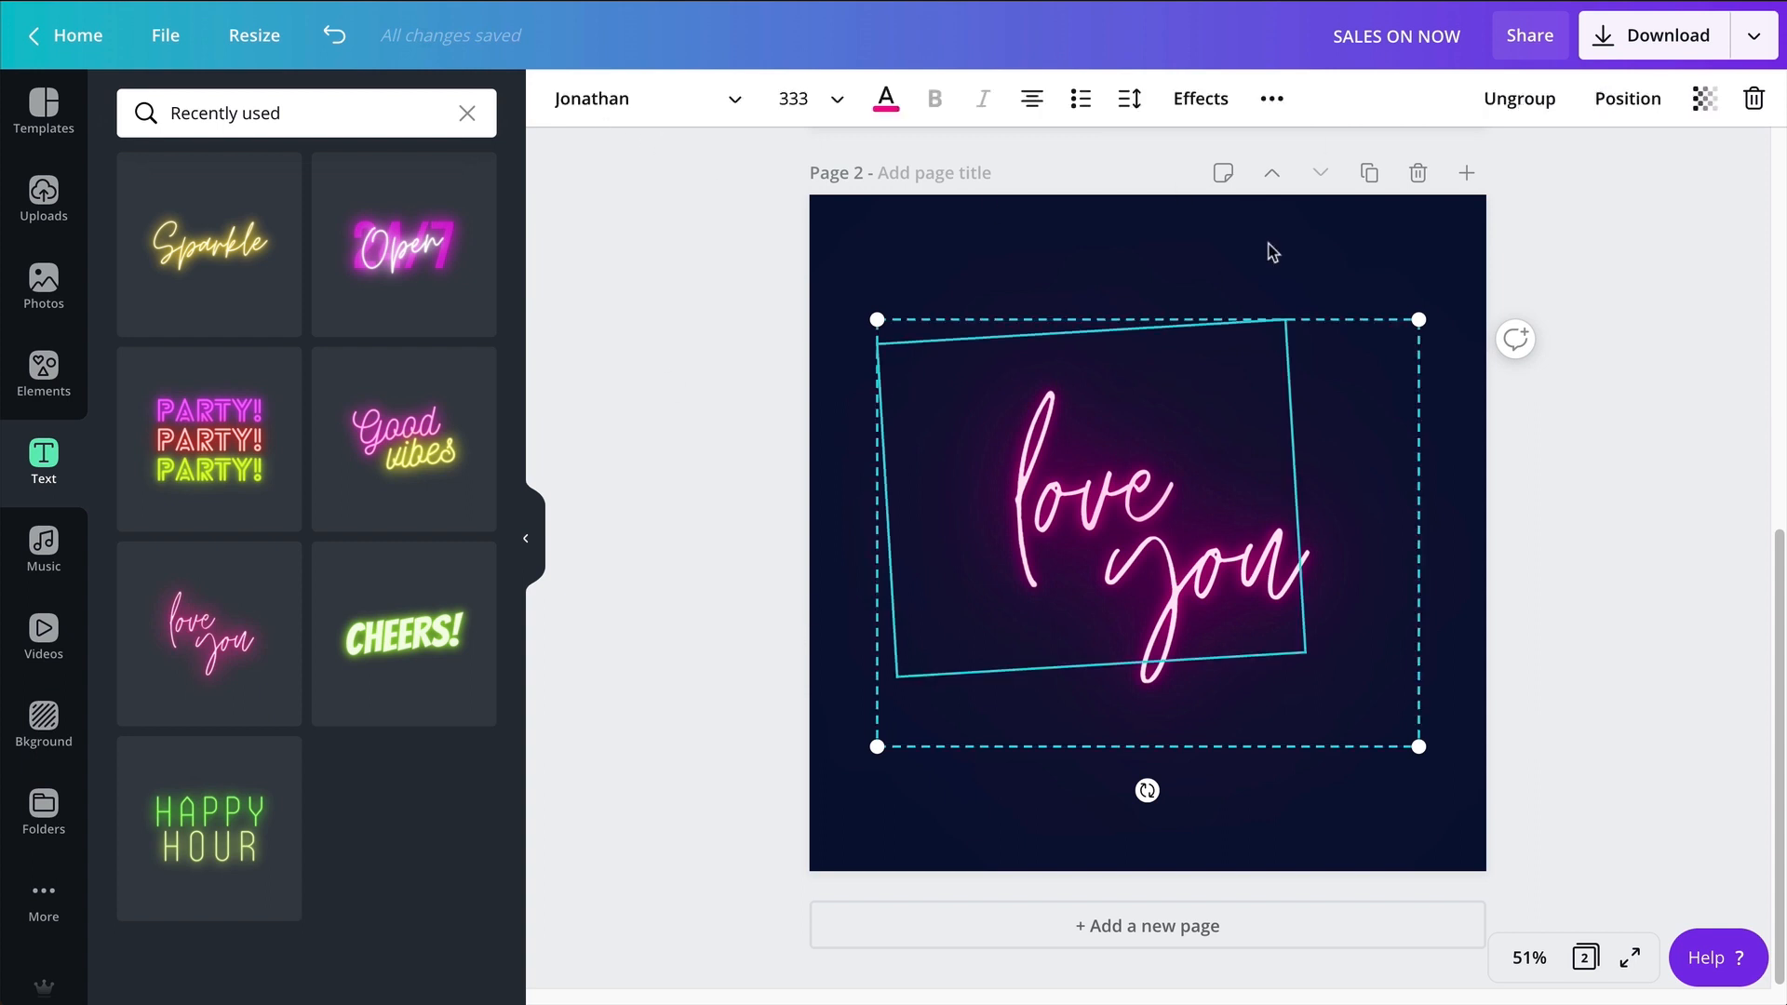
key(Delete)
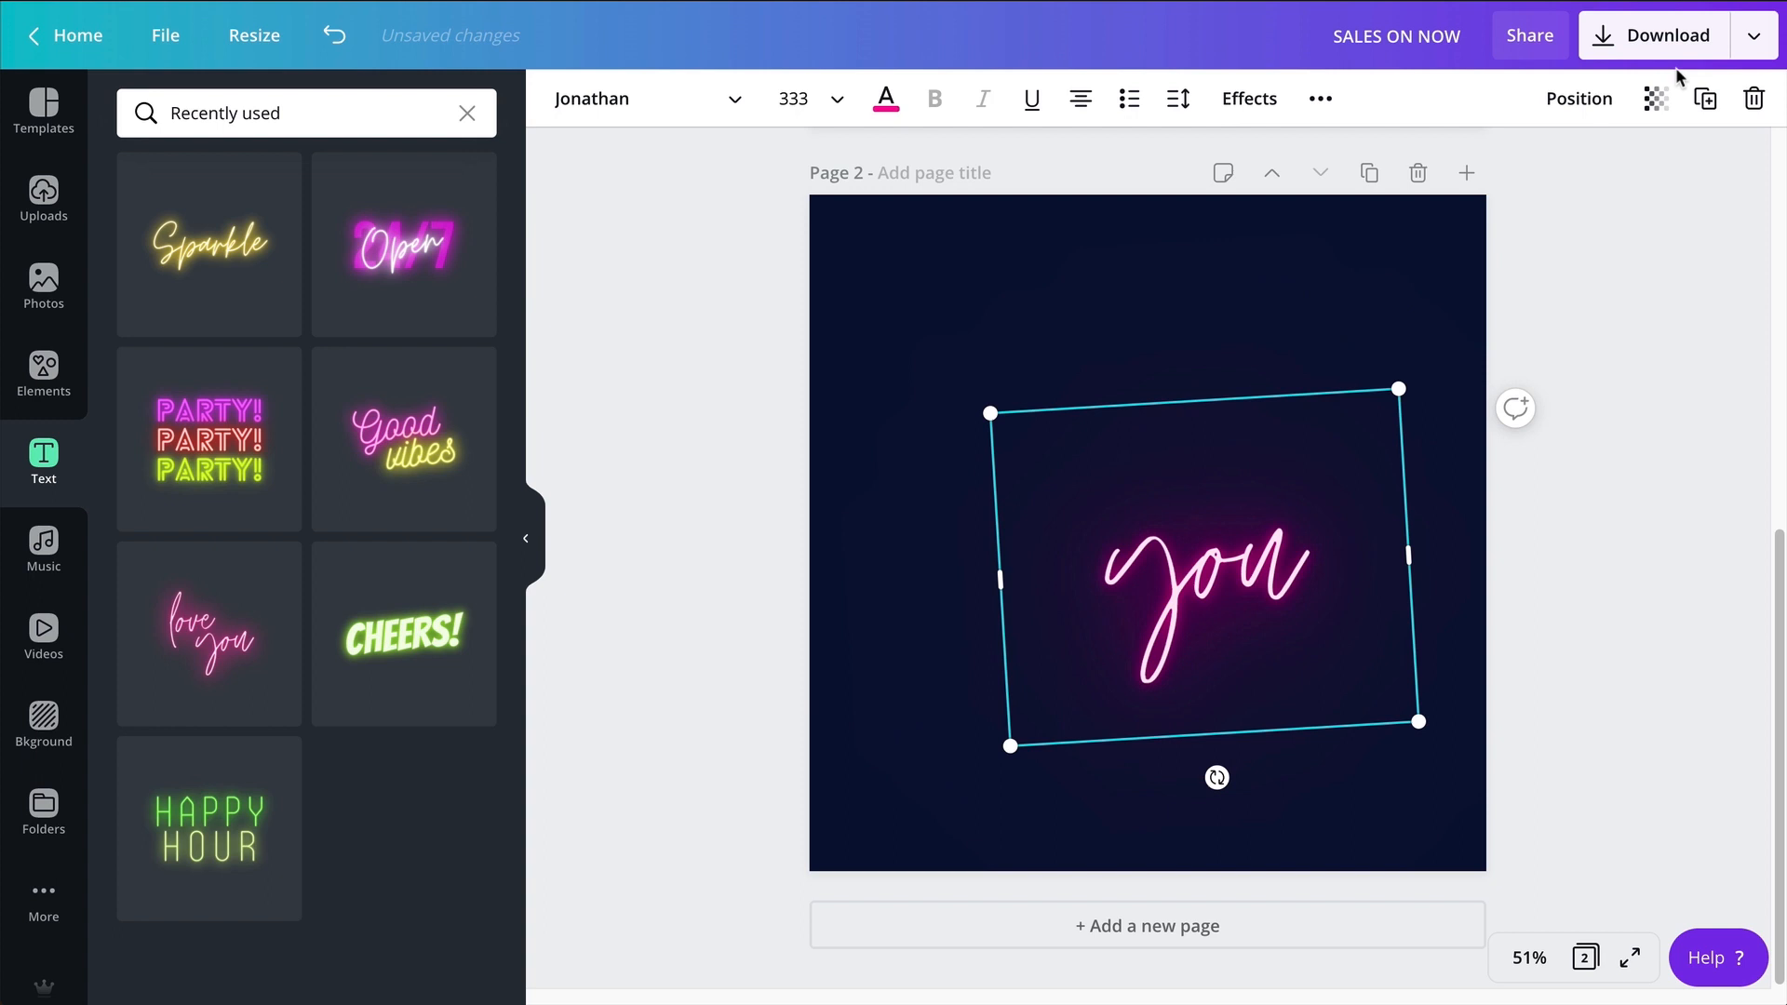
key(Delete)
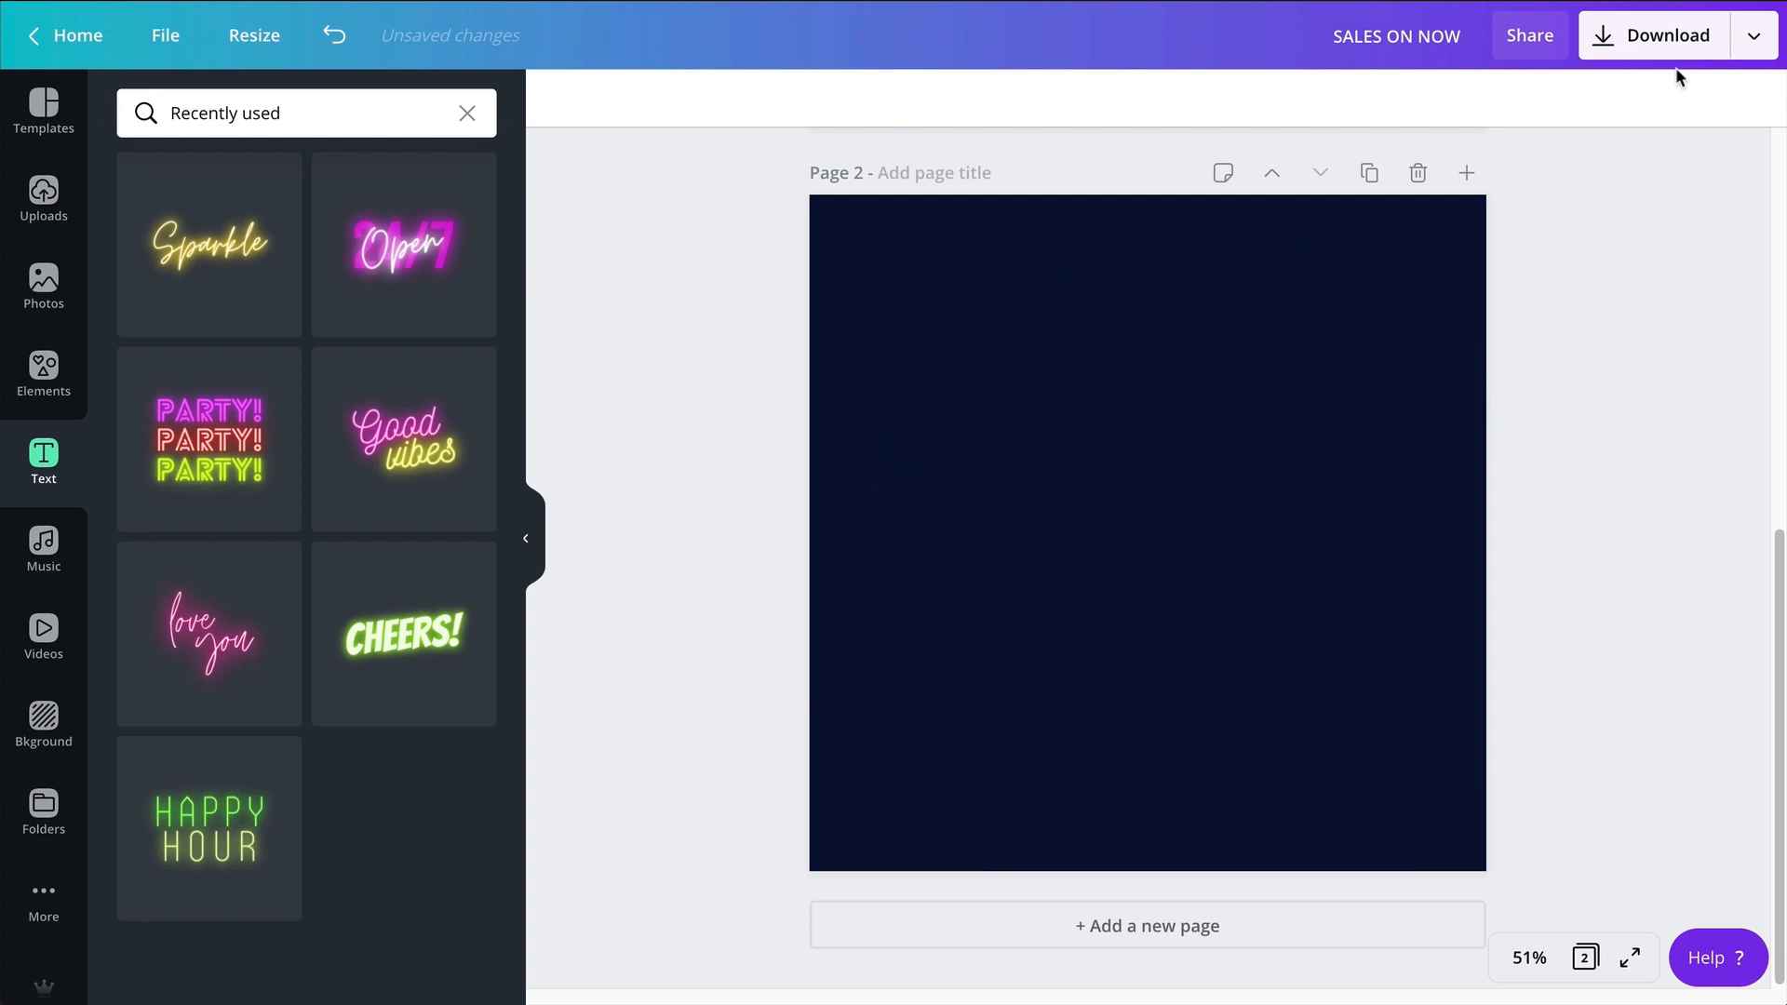
Try the green "CHEERS!" text style on page 2 and delete it
click(405, 659)
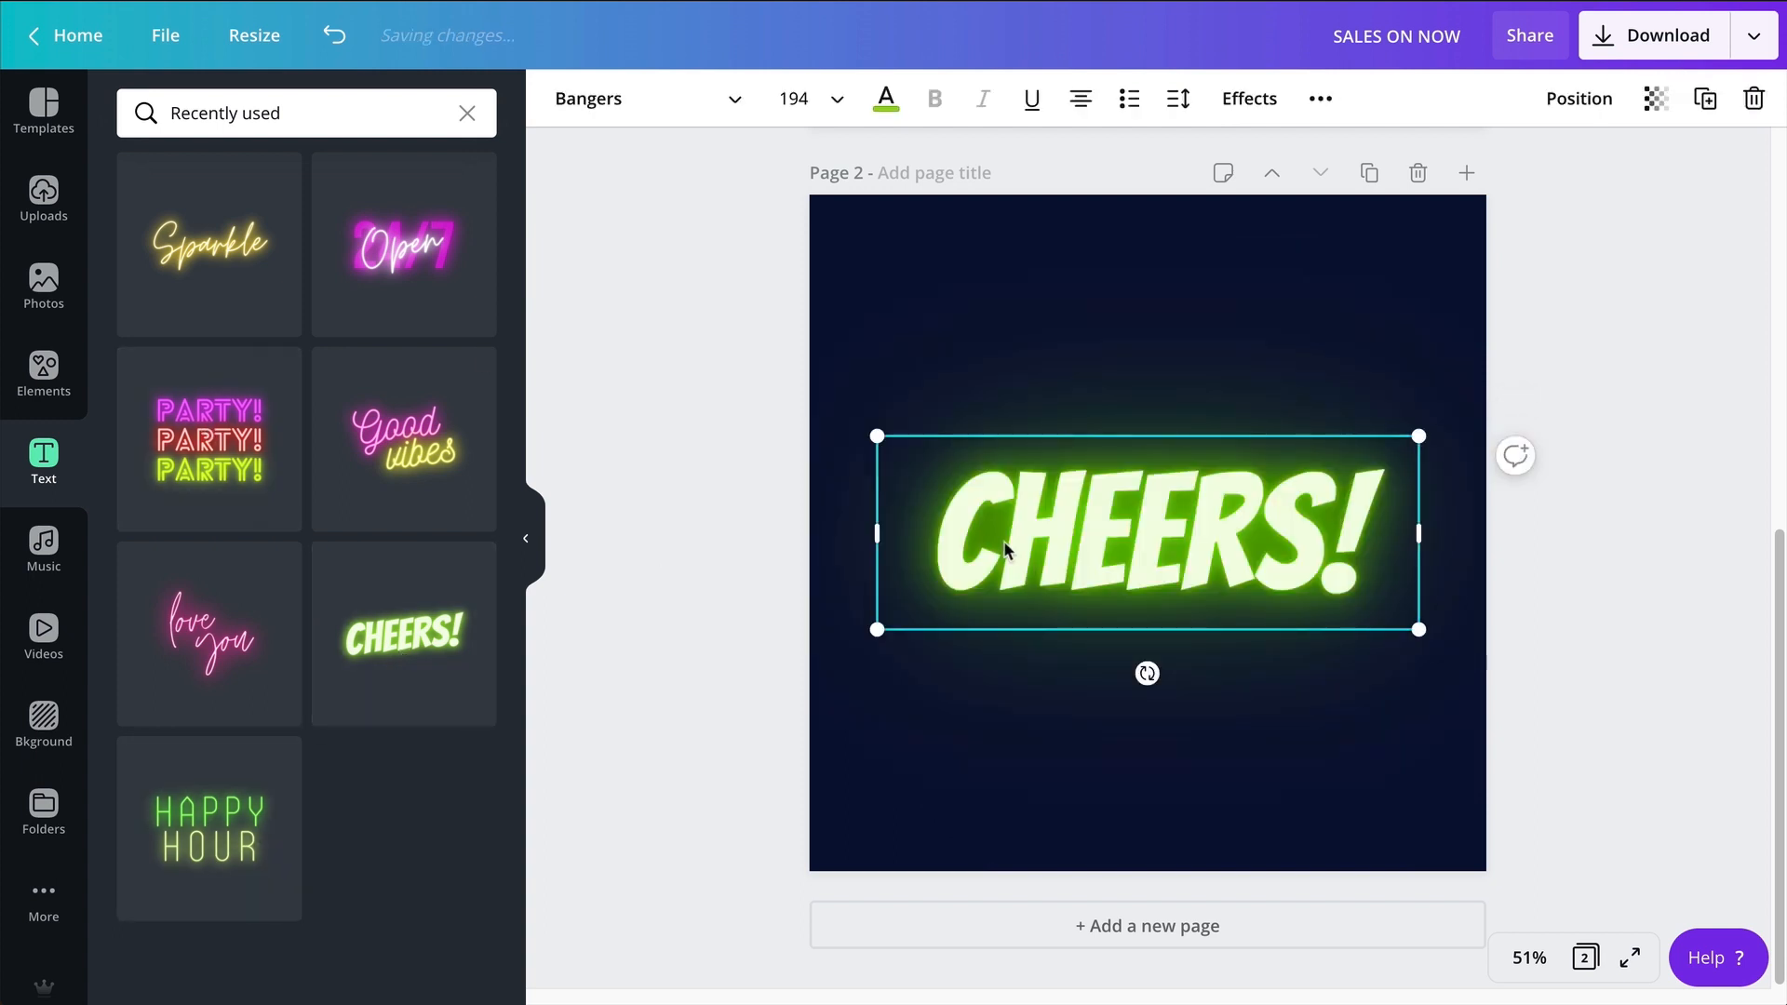
click(1121, 346)
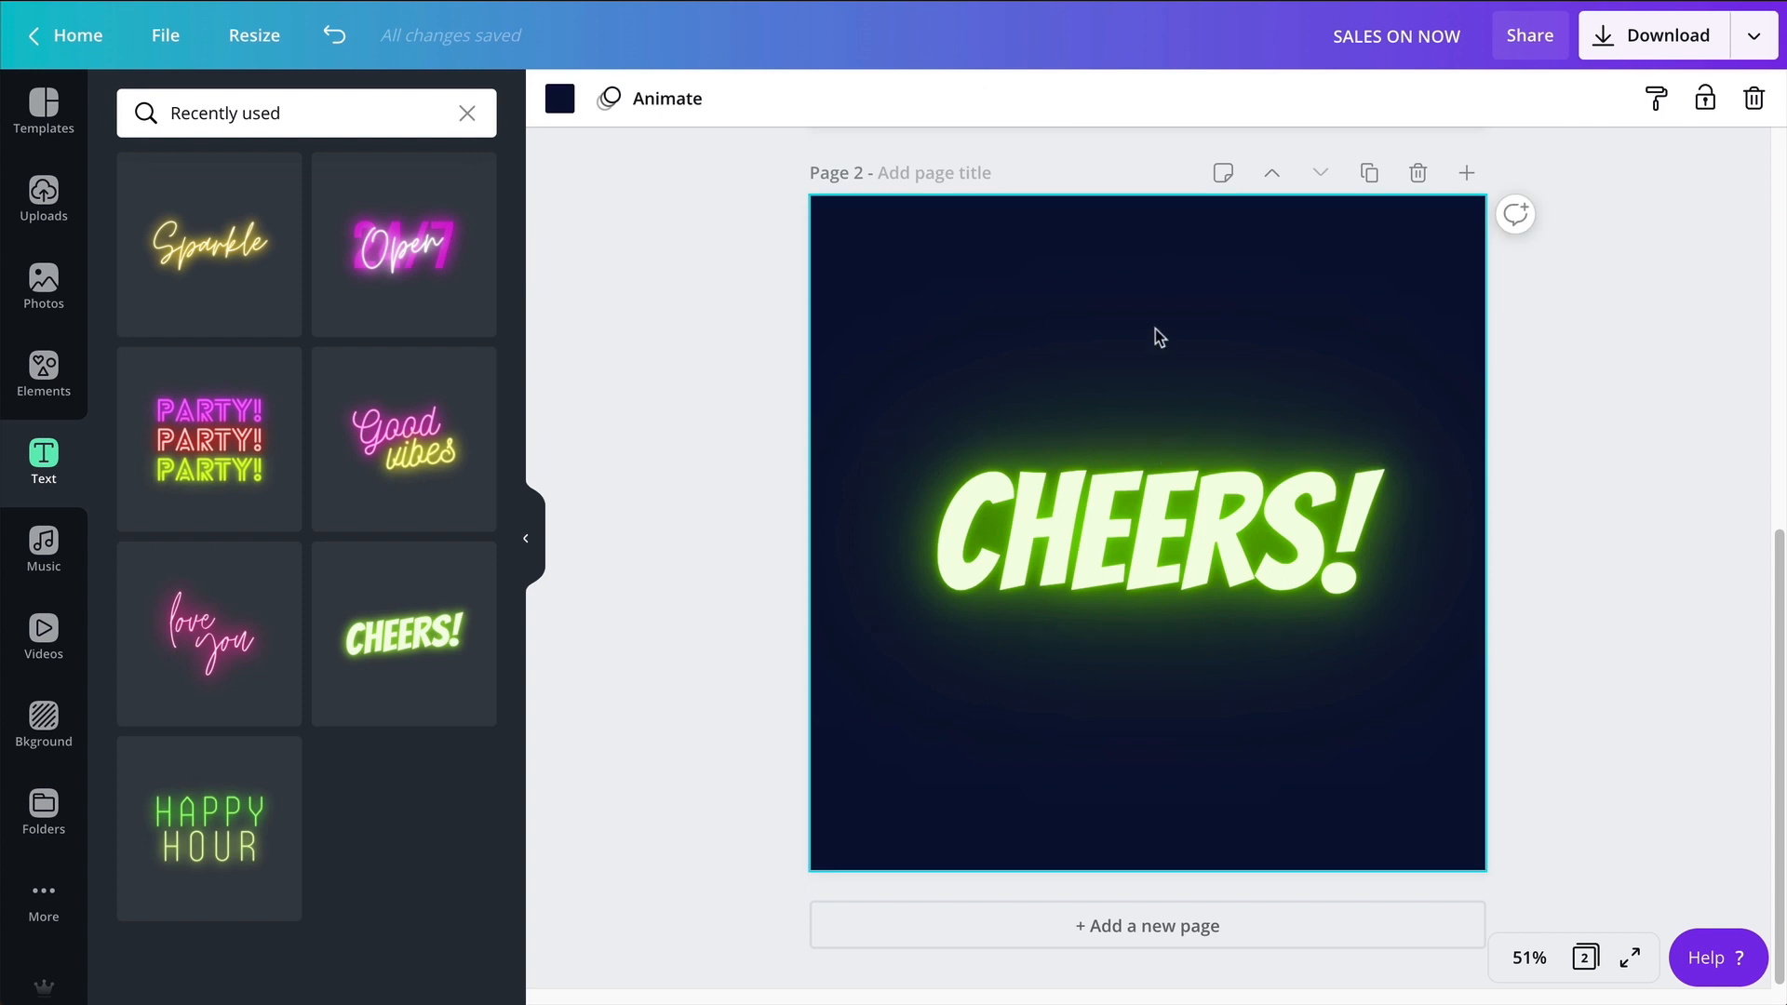
click(1205, 565)
key(Delete)
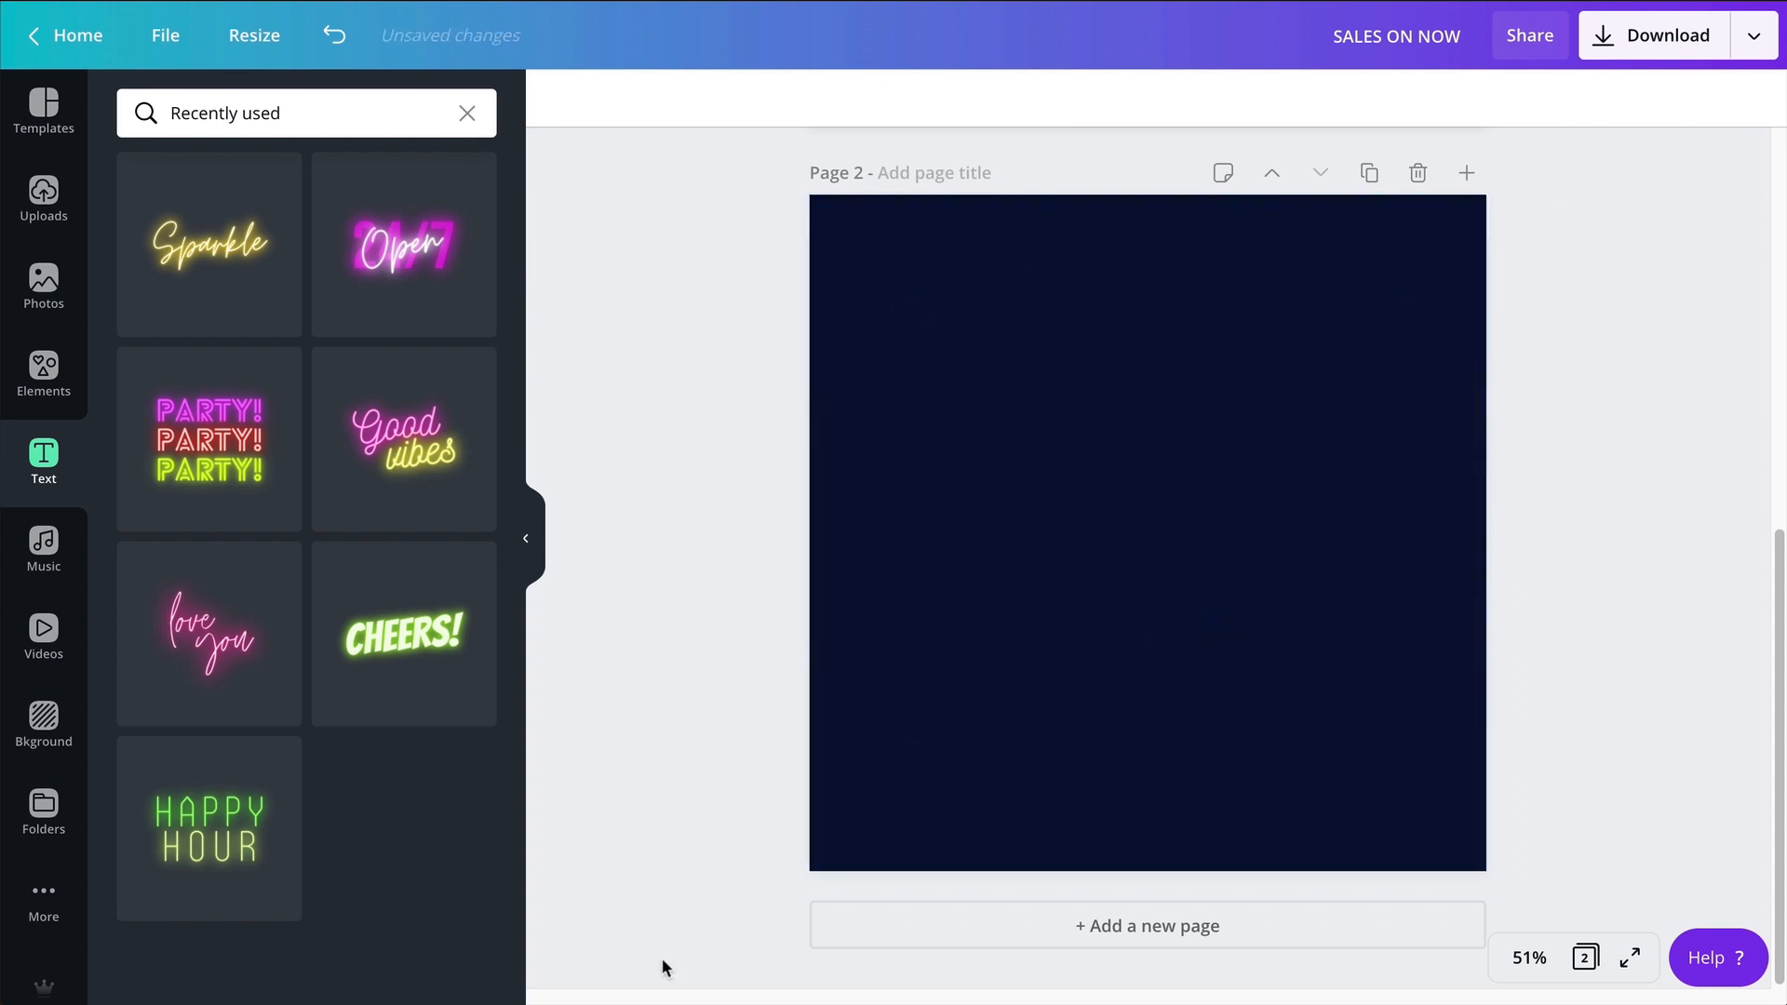
Try the "HAPPY HOUR" text style on page 2, inspect the font of "HAPPY" and delete the group
click(271, 858)
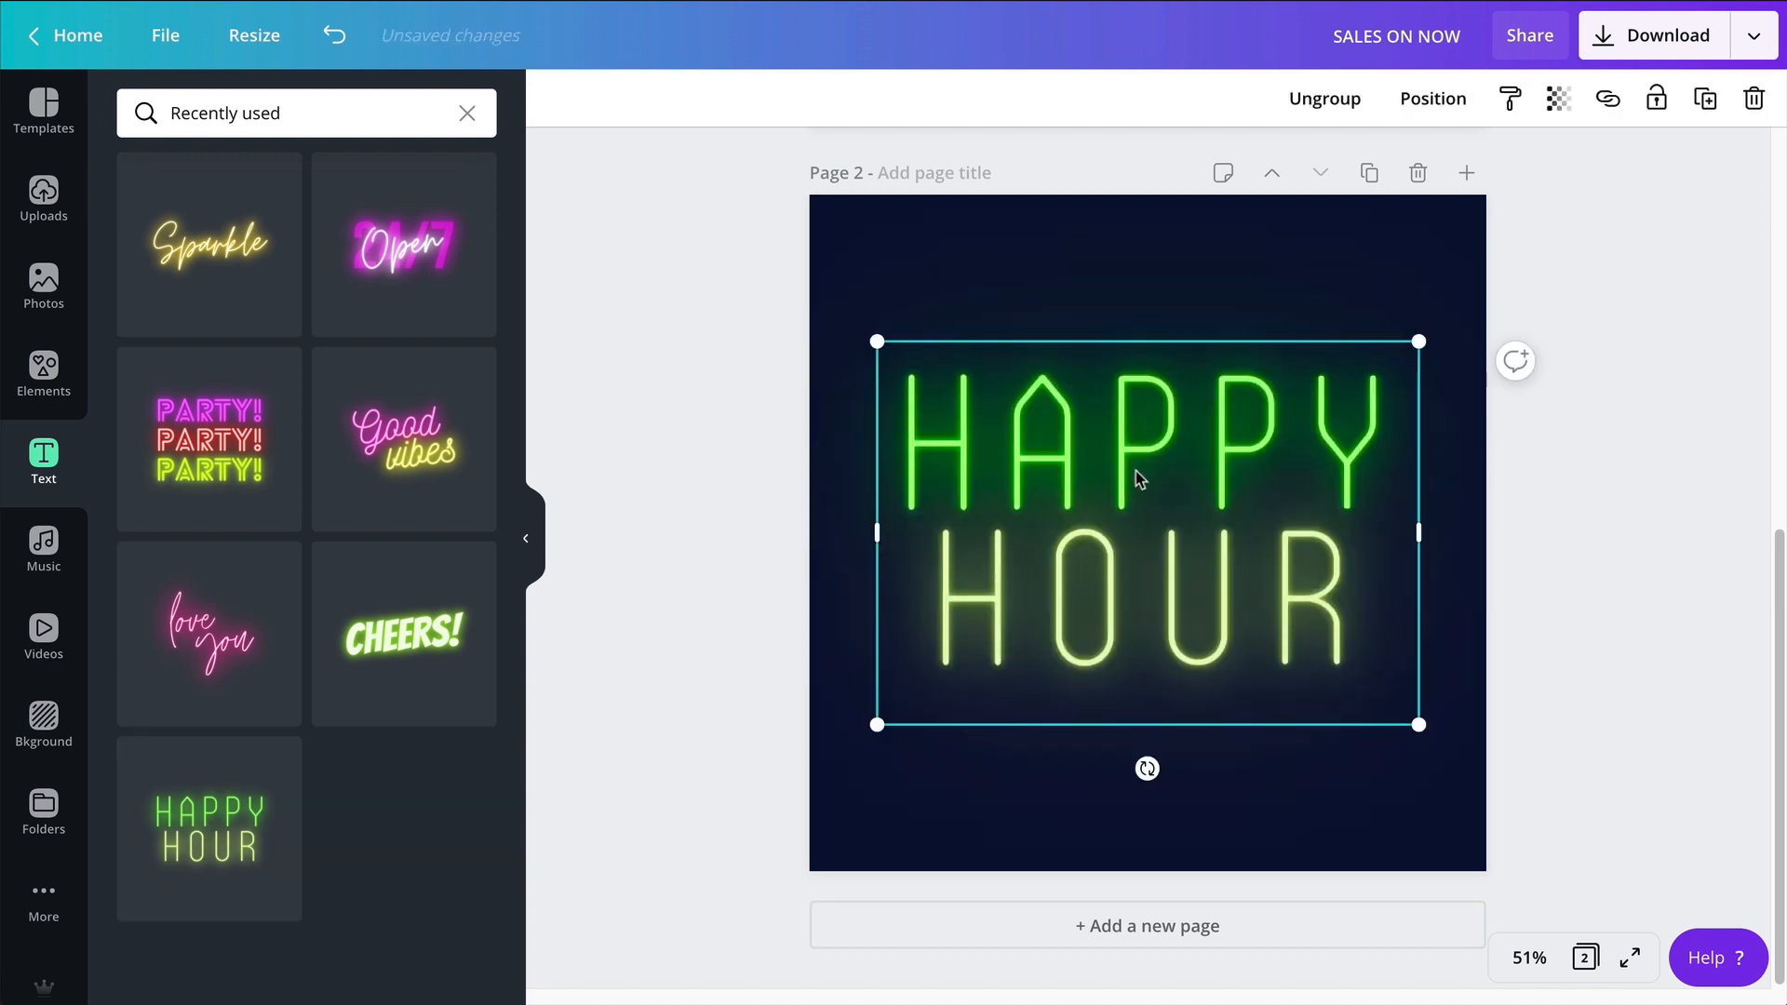
click(1100, 292)
click(1127, 423)
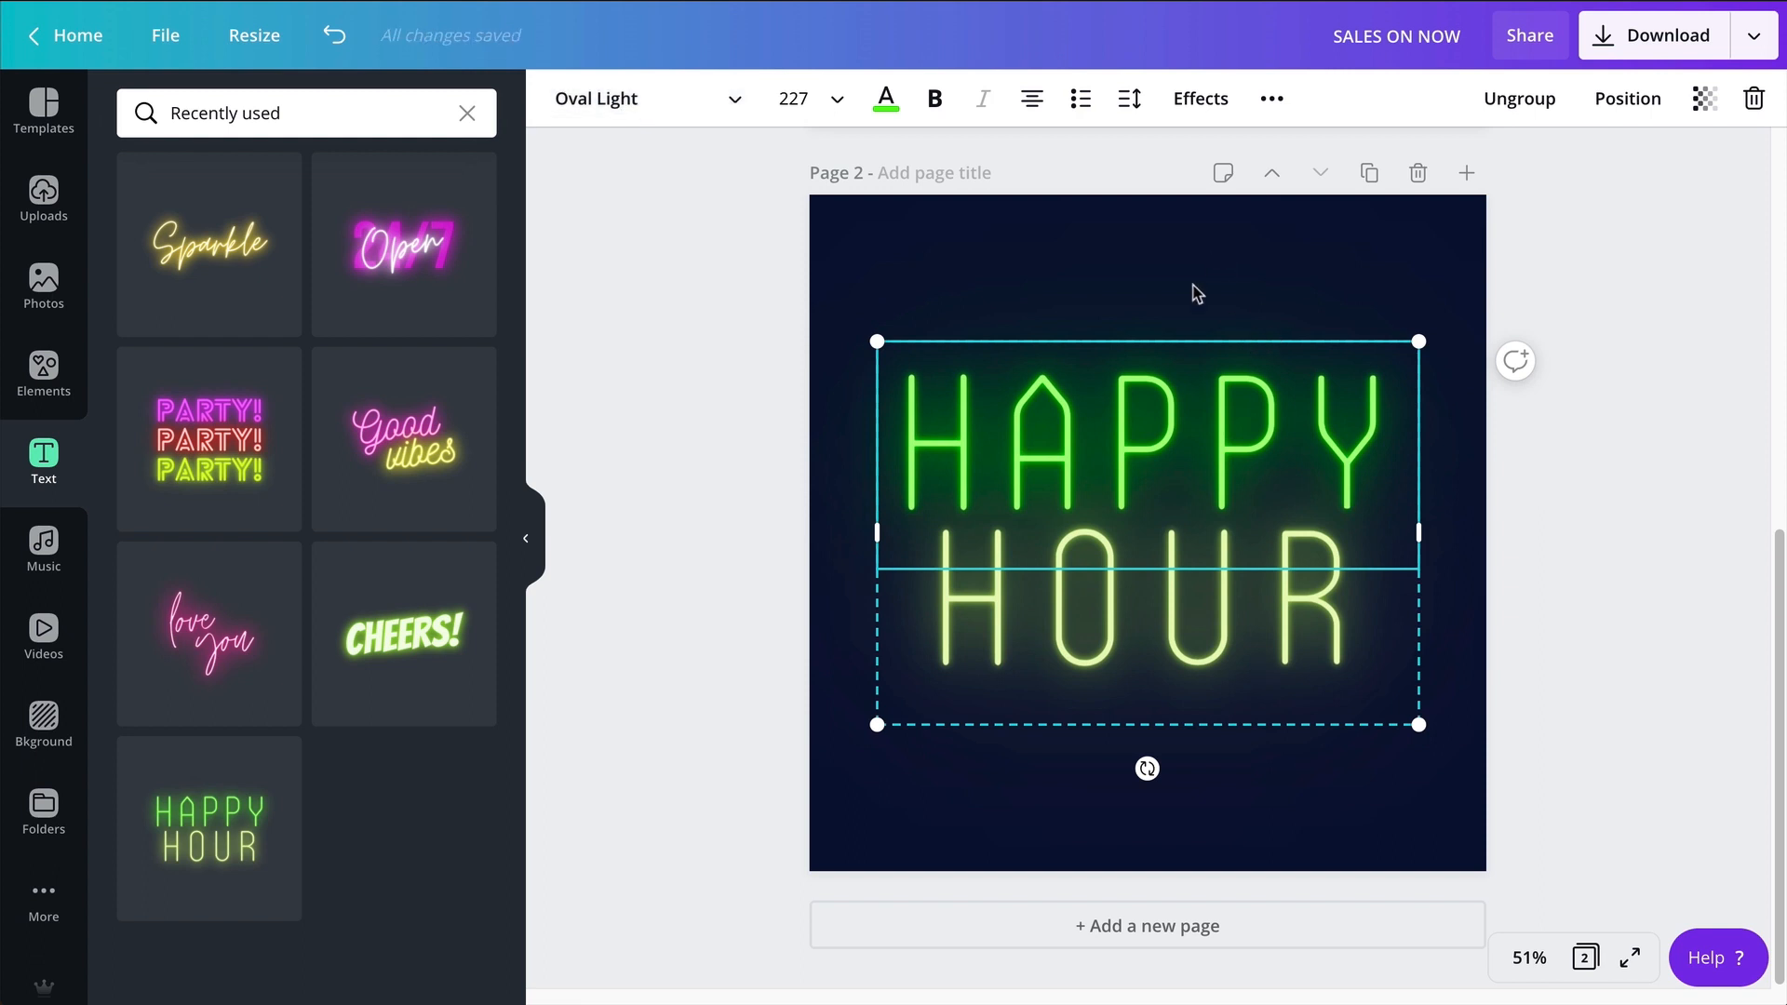
click(1053, 243)
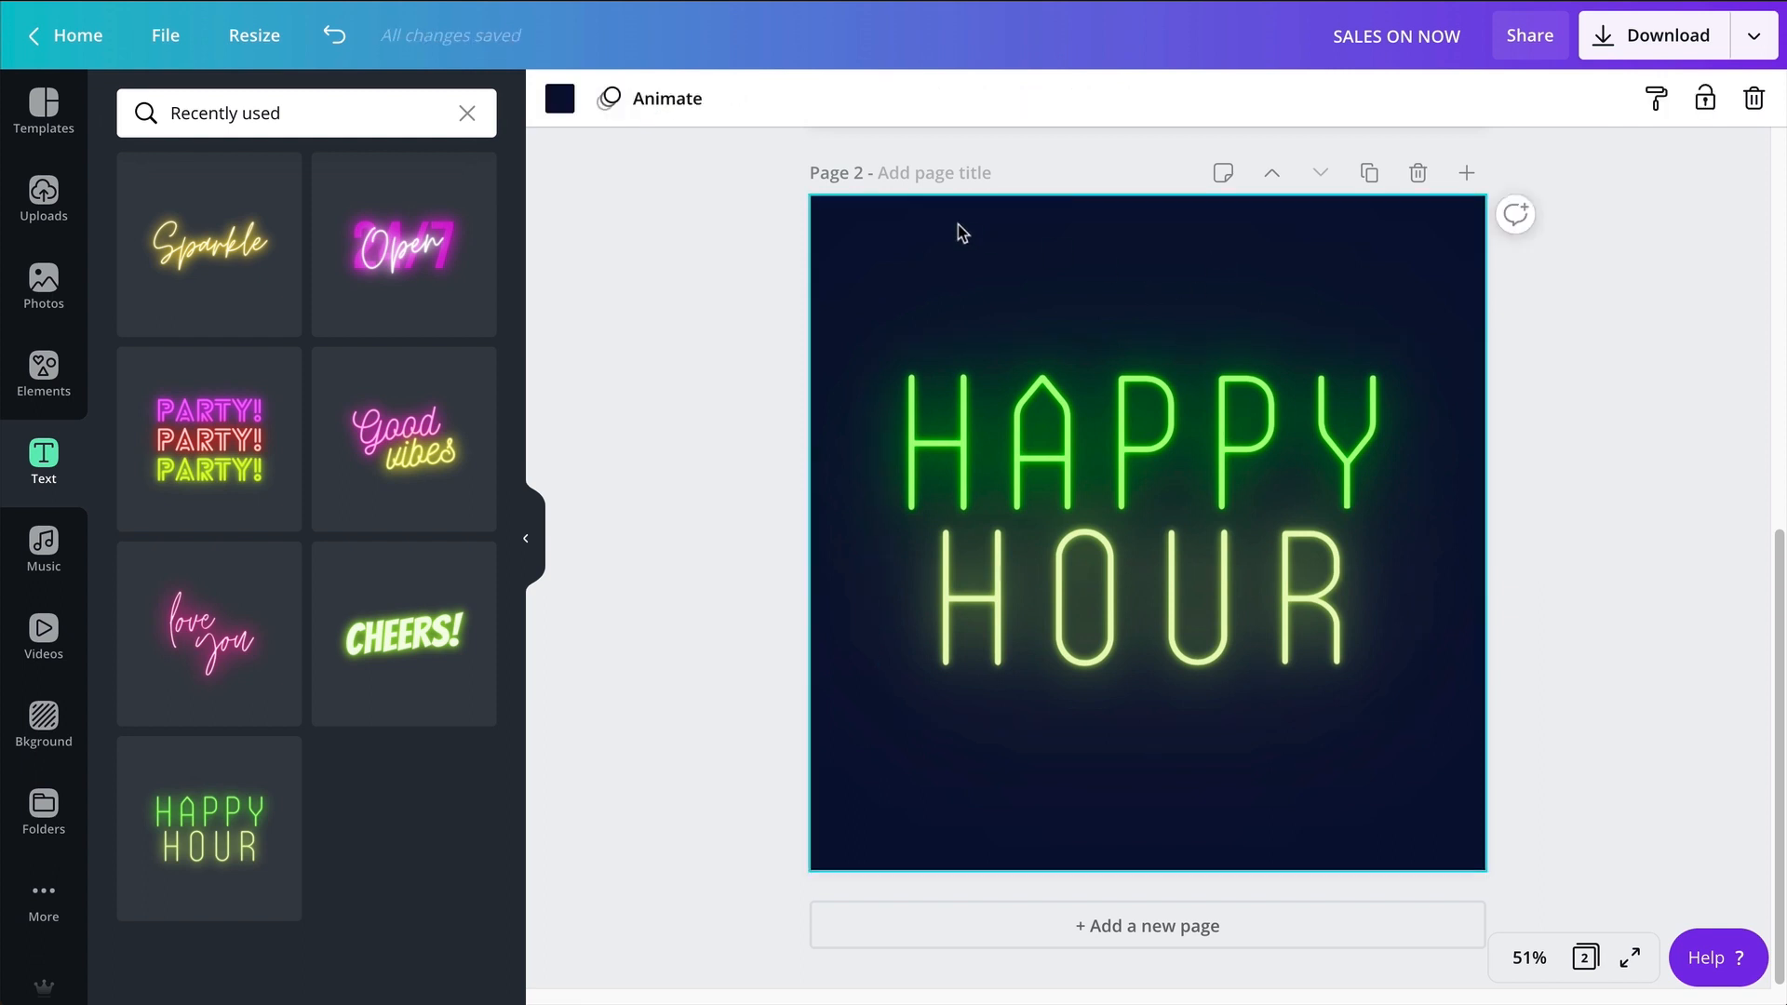
drag(958, 225, 1227, 631)
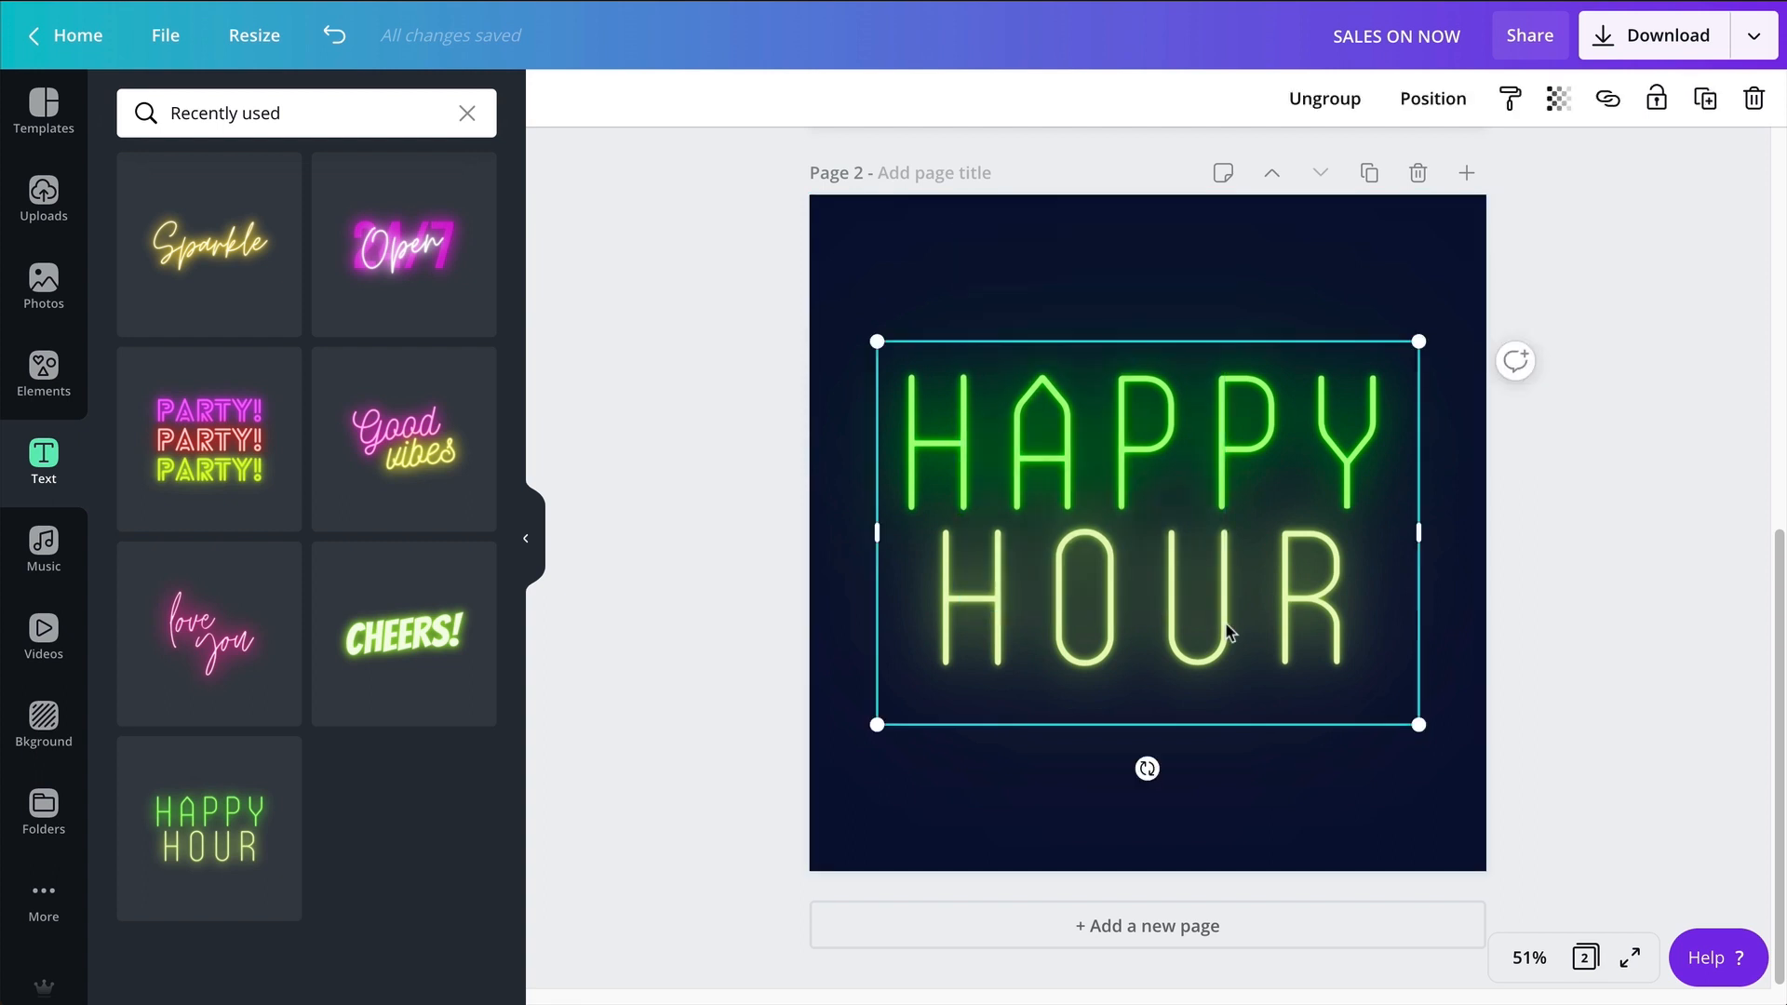
key(Delete)
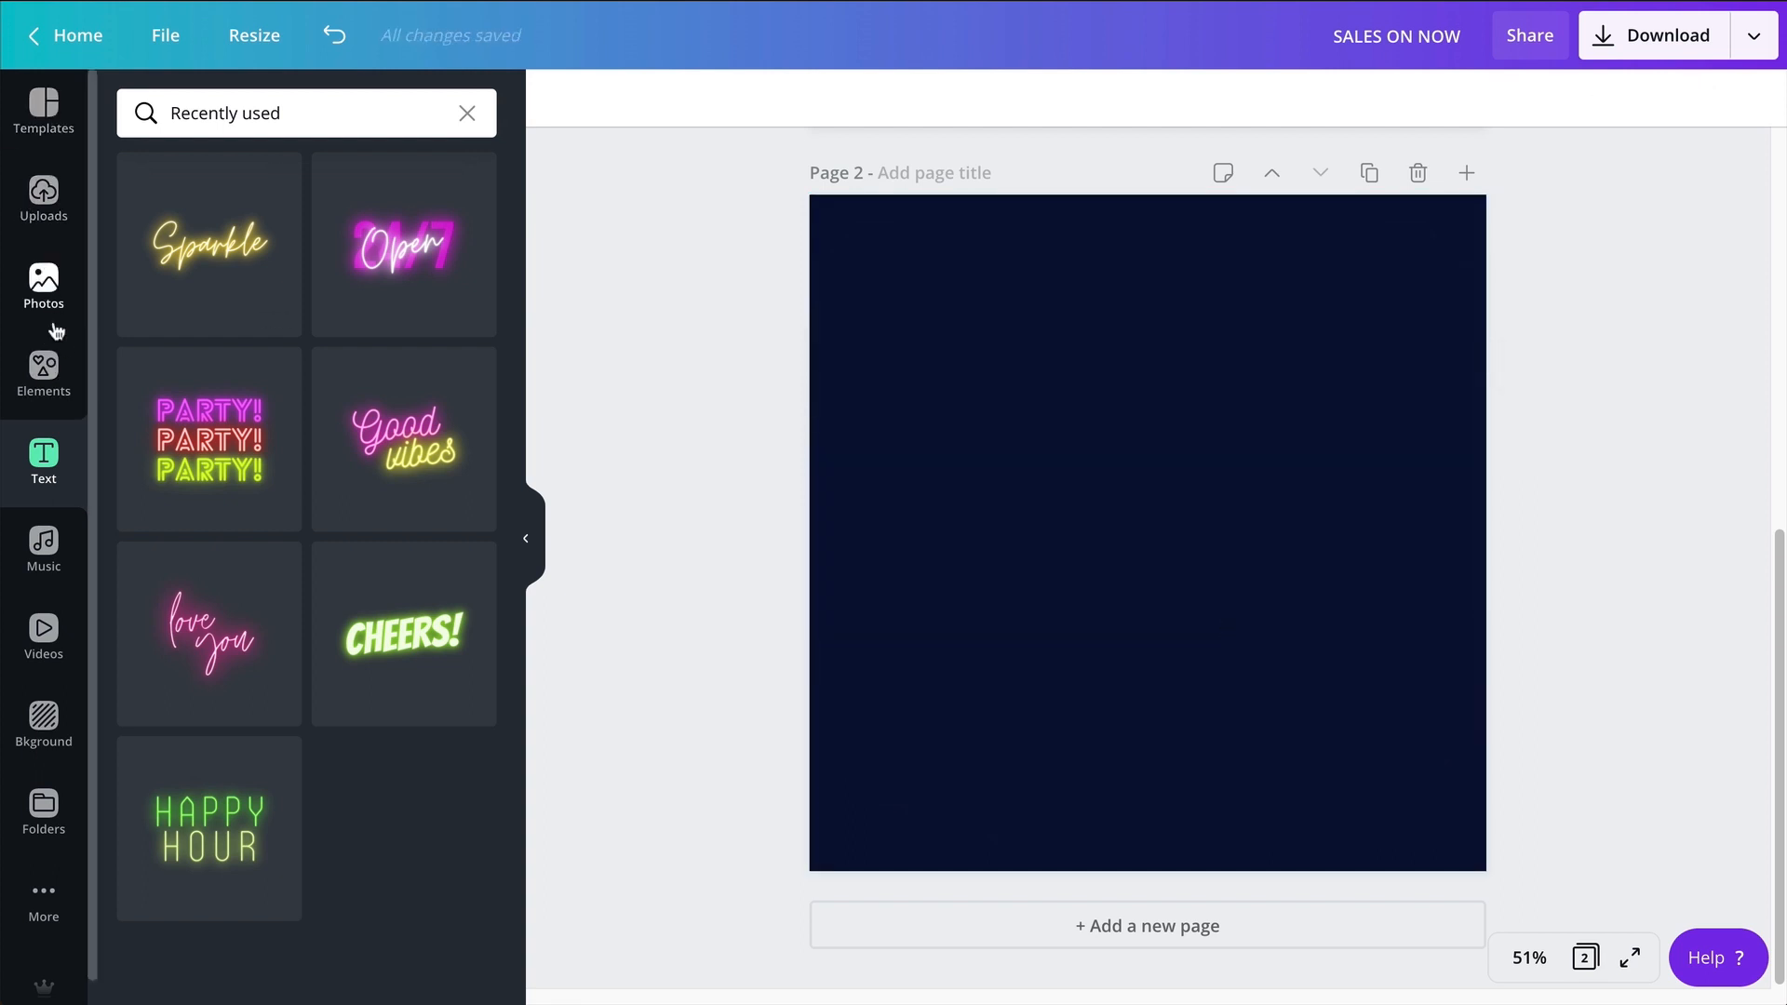
Return to the full text library and add the yellow triple "SHINE" style to page 2
click(41, 470)
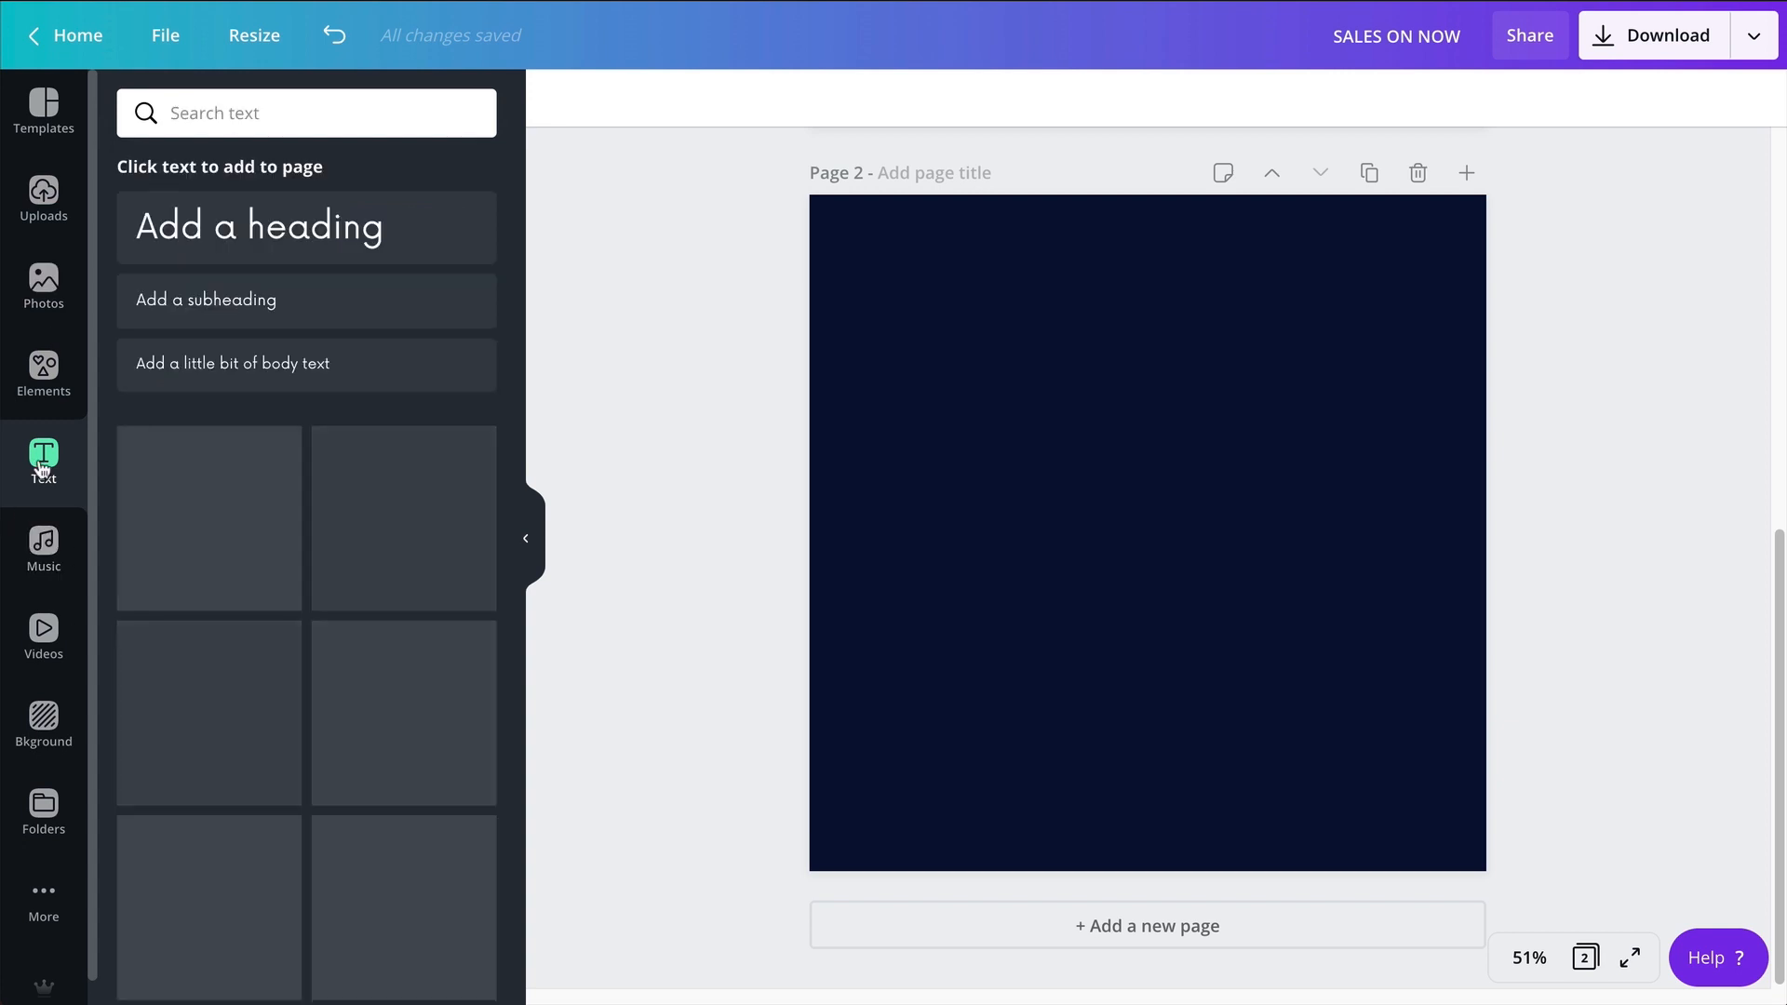
scroll(47, 484, down, 1)
scroll(326, 678, down, 7)
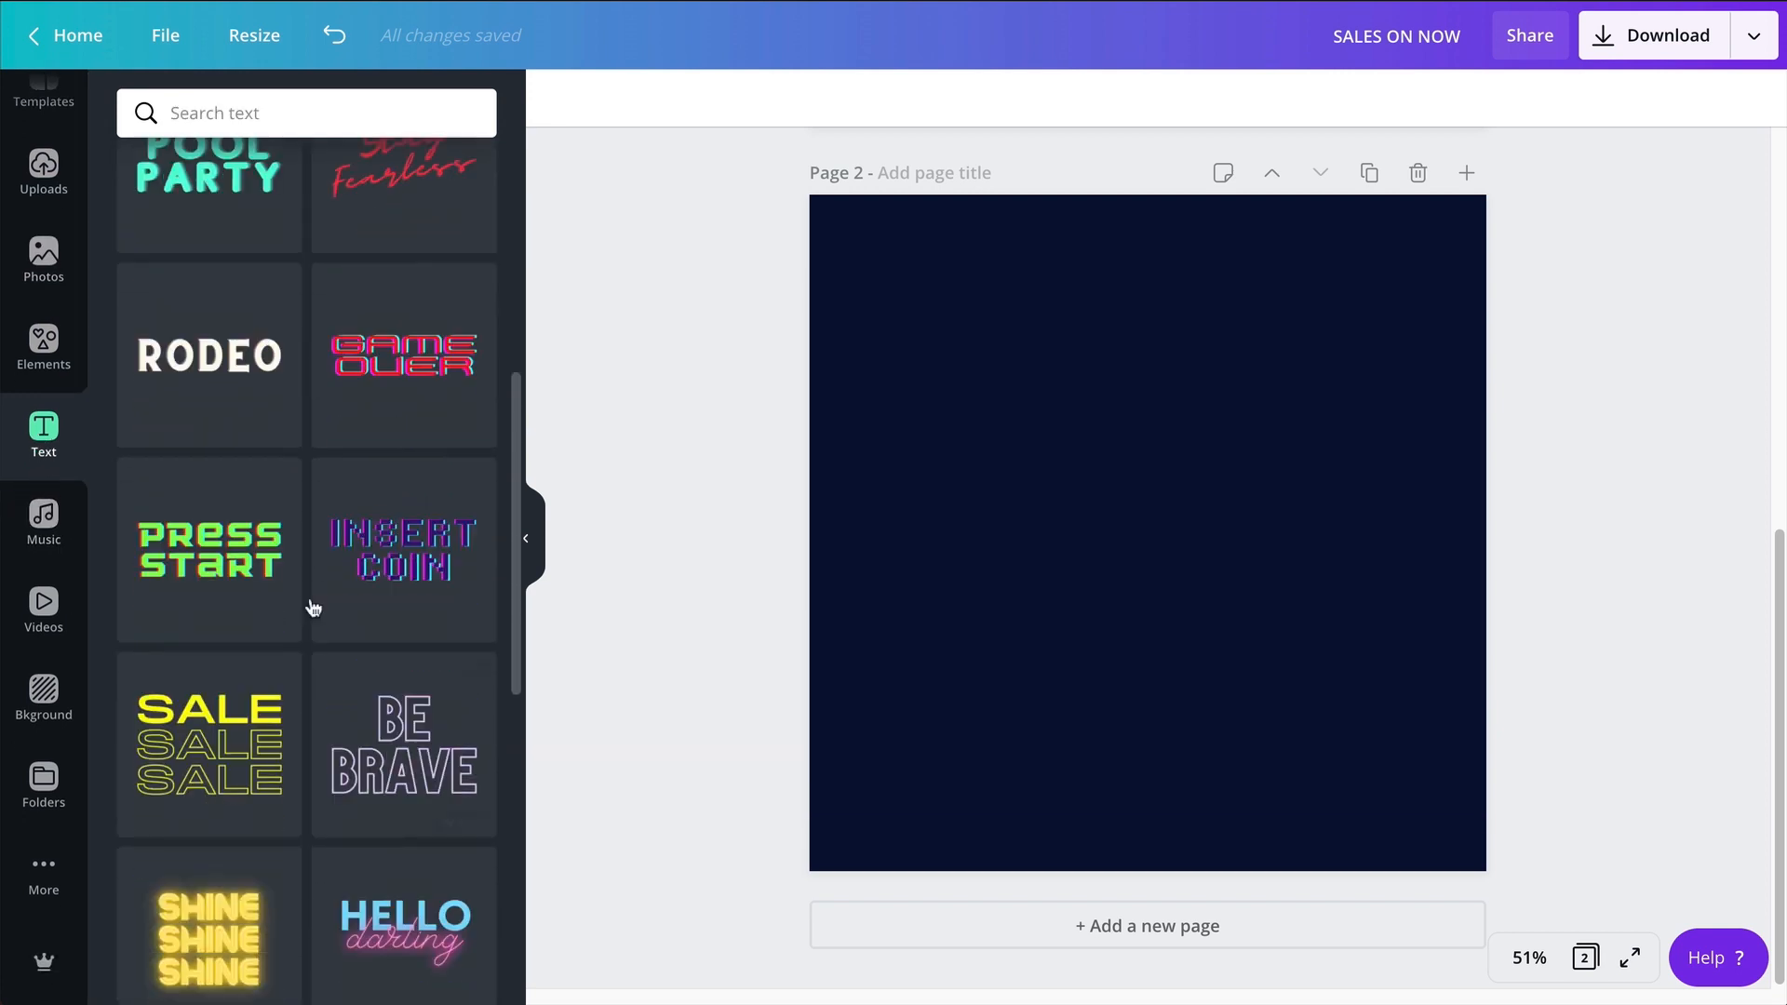
scroll(270, 288, down, 5)
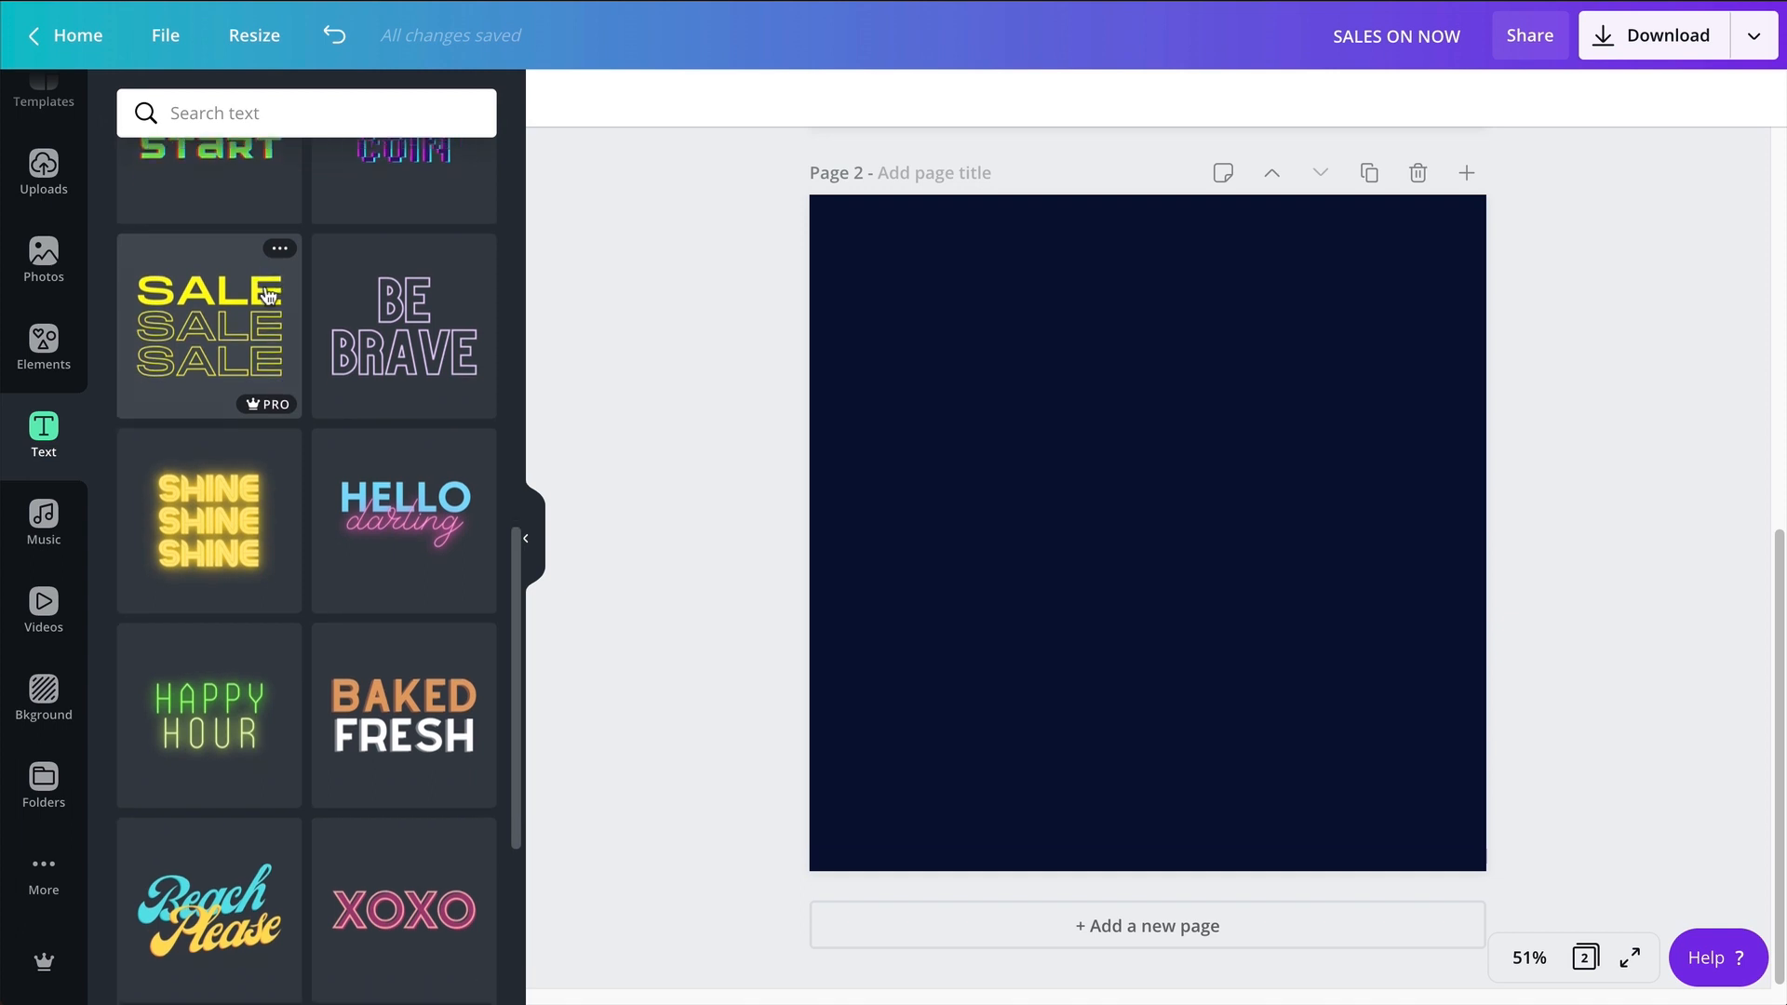
click(237, 523)
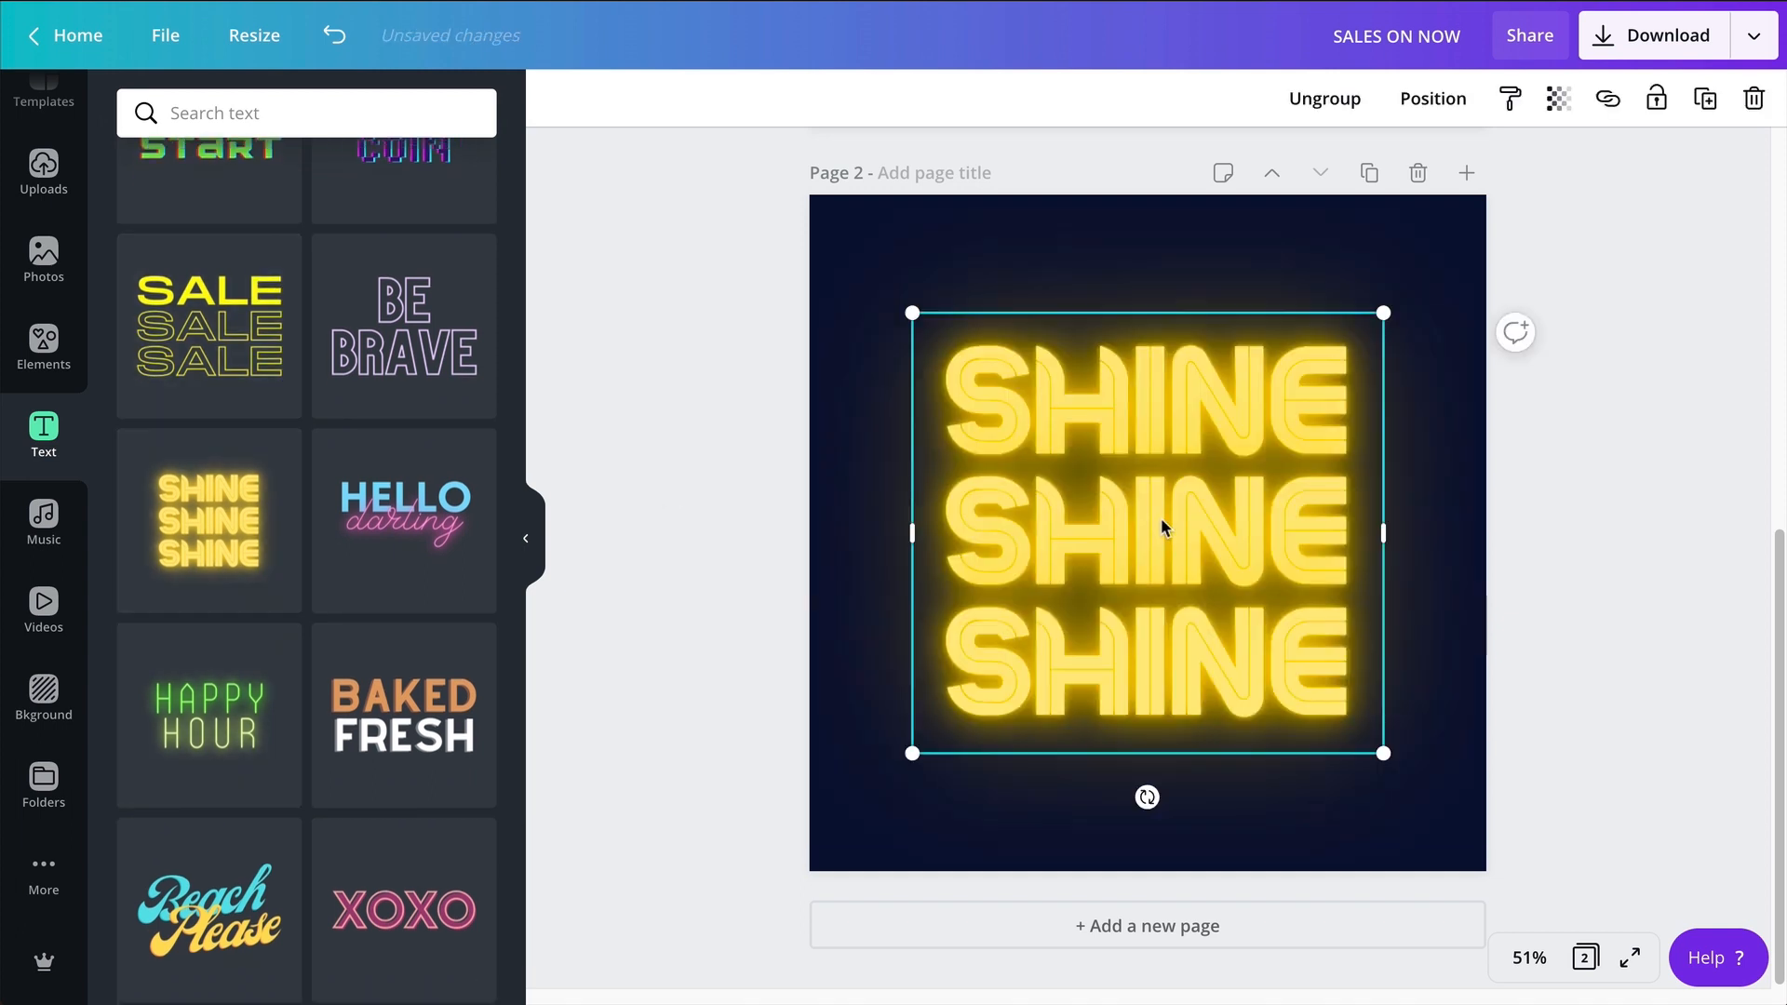
Look up the top "SHINE" line's font by searching the font list for "colo", and delete the text from page 2
click(1161, 526)
click(598, 108)
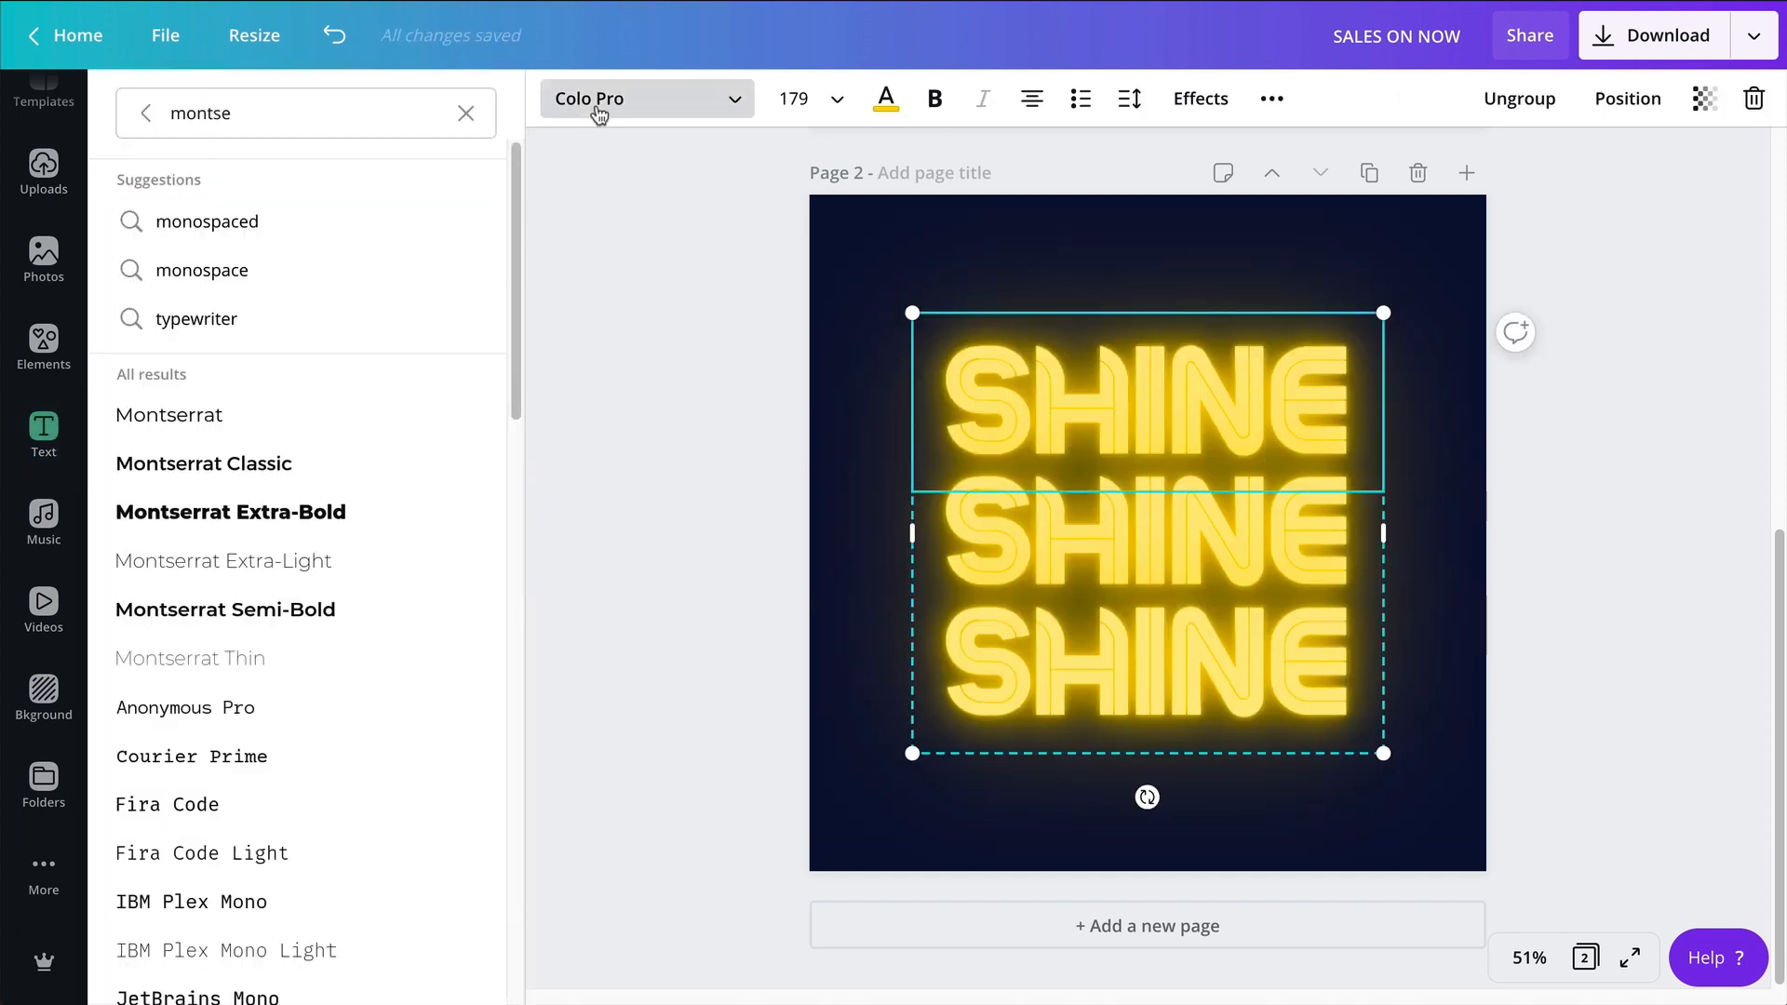
text(colo)
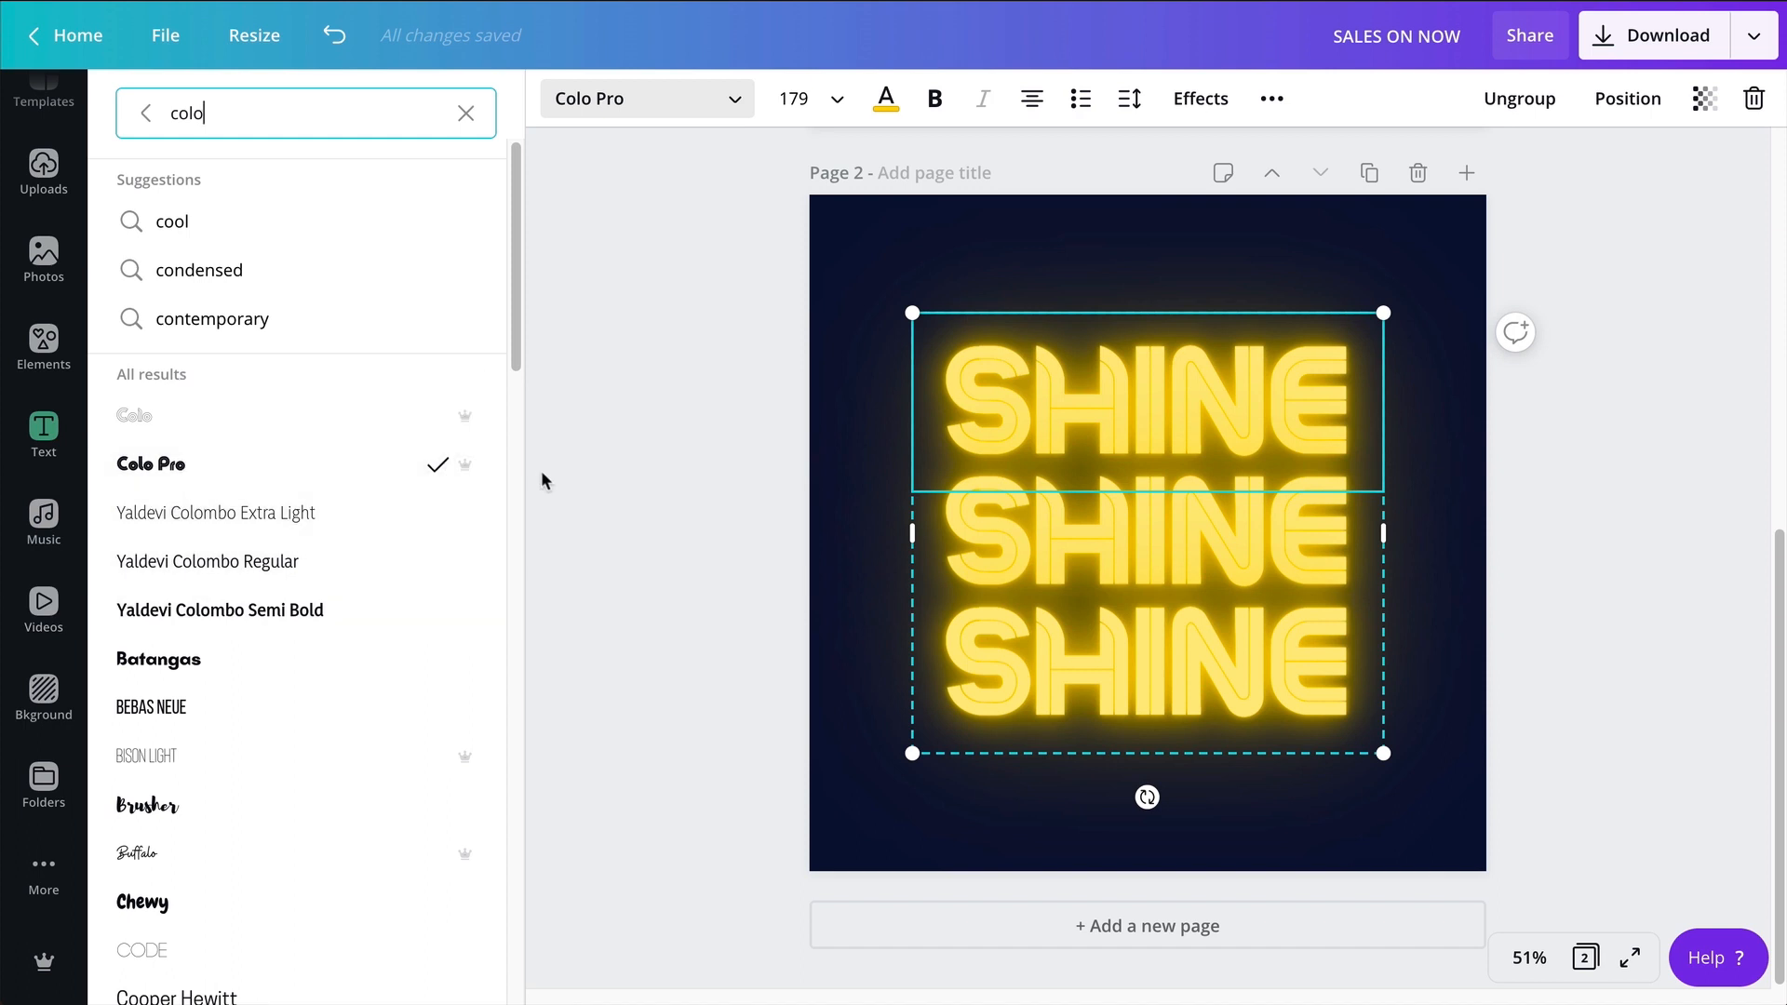
mouse_move(467, 475)
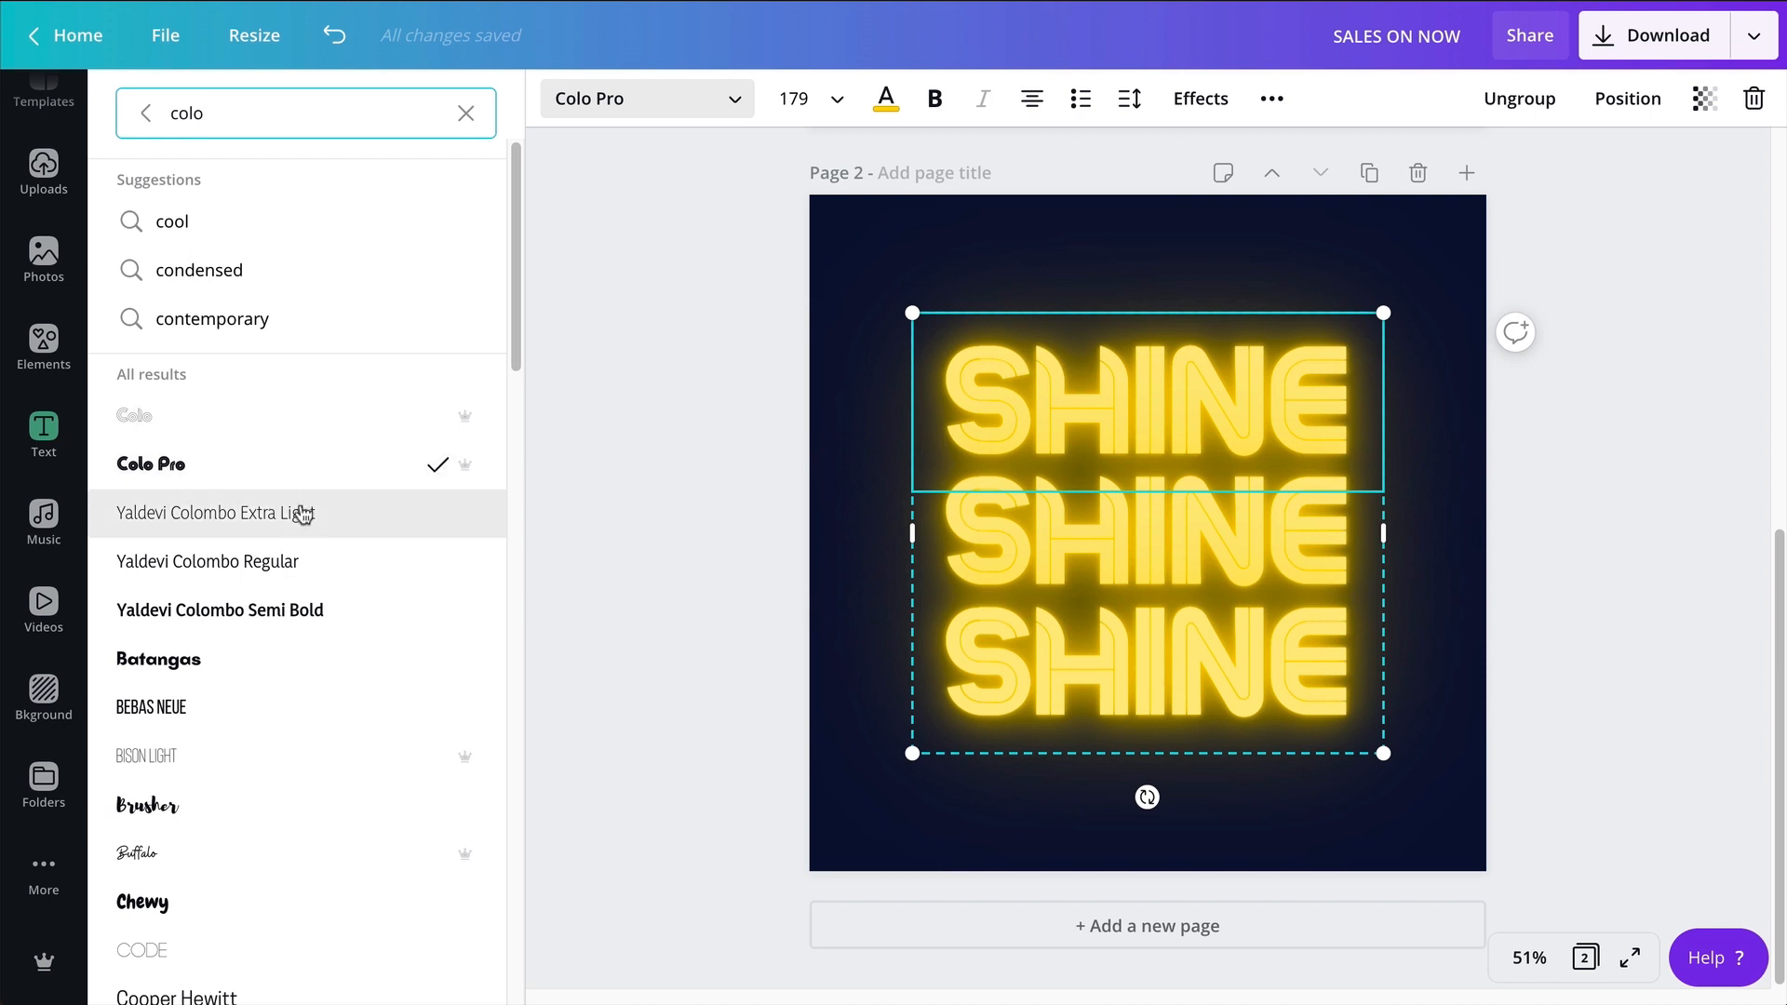
scroll(299, 515, down, 1)
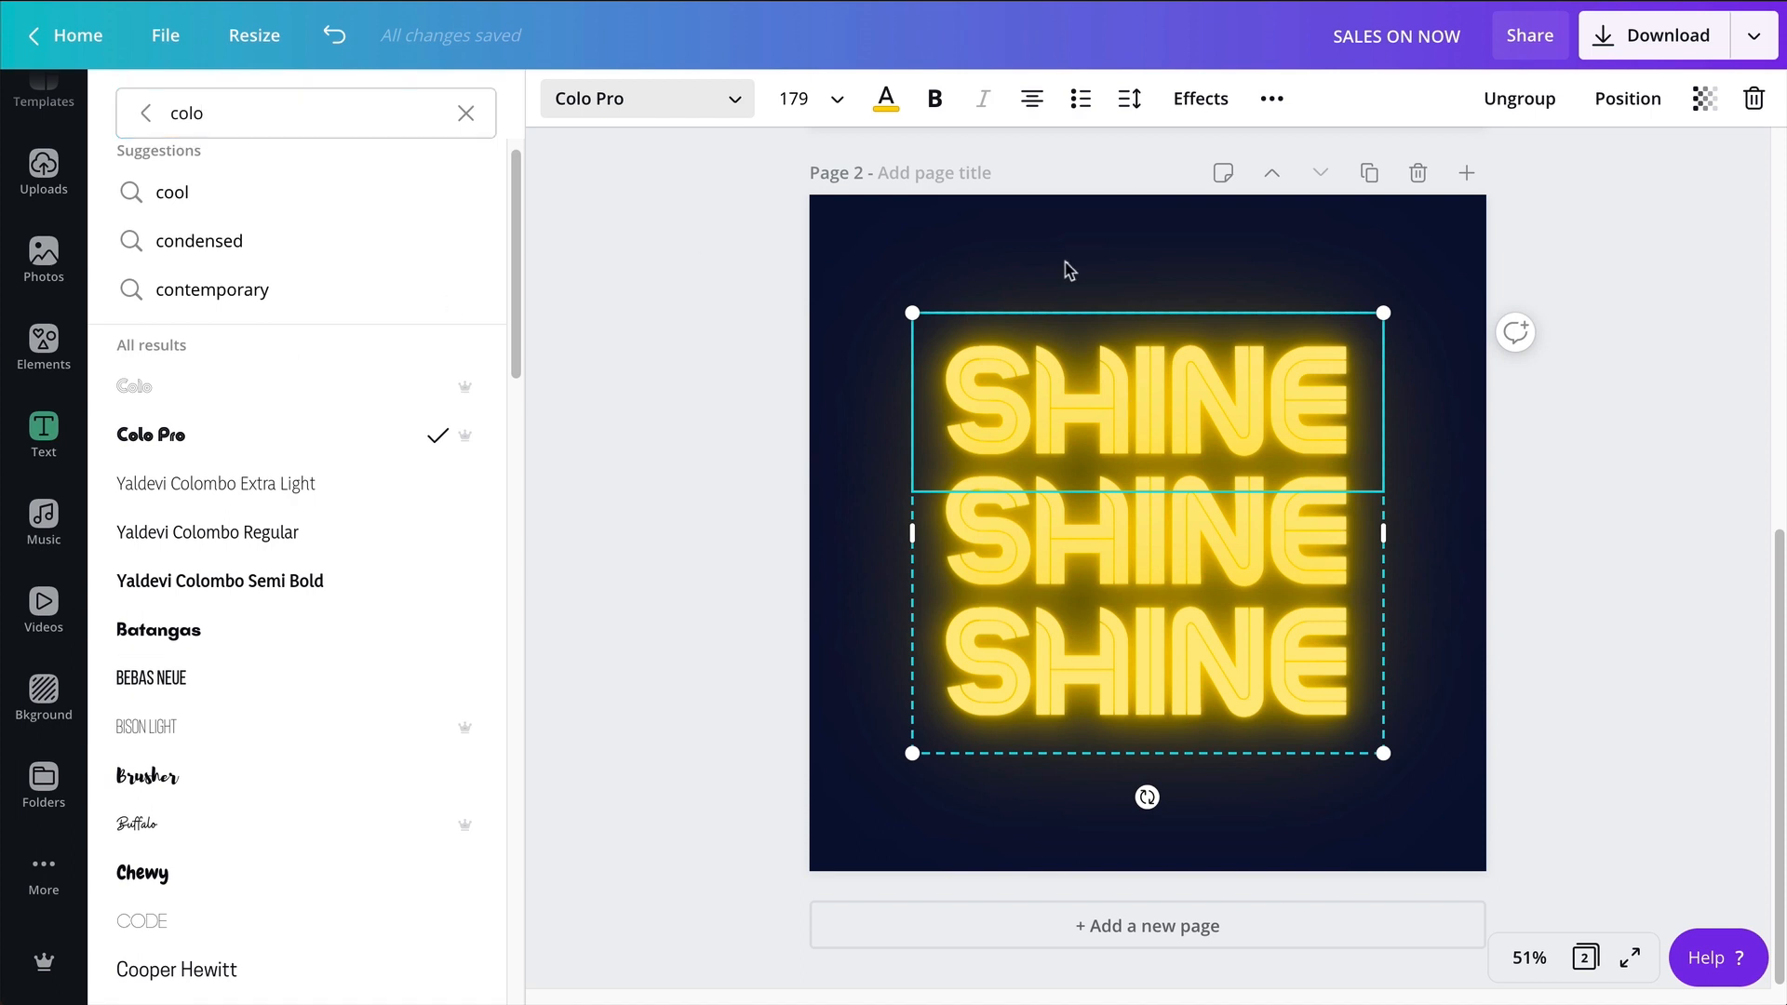
click(647, 99)
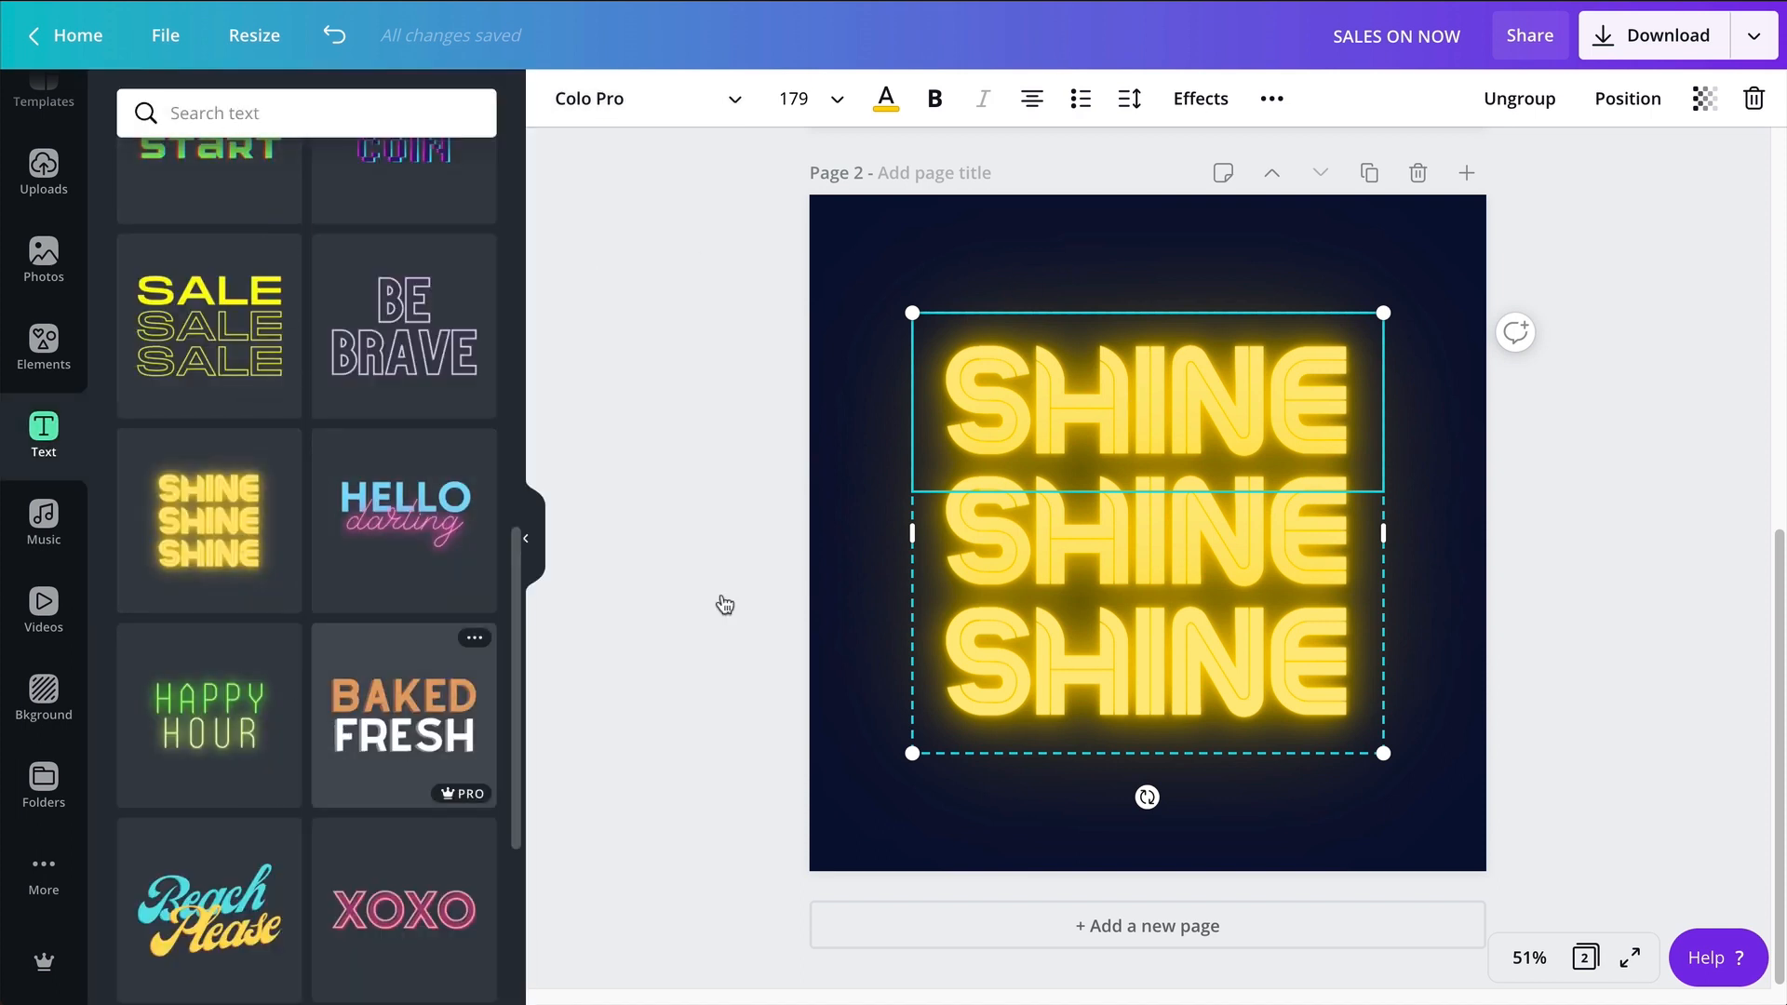
key(Delete)
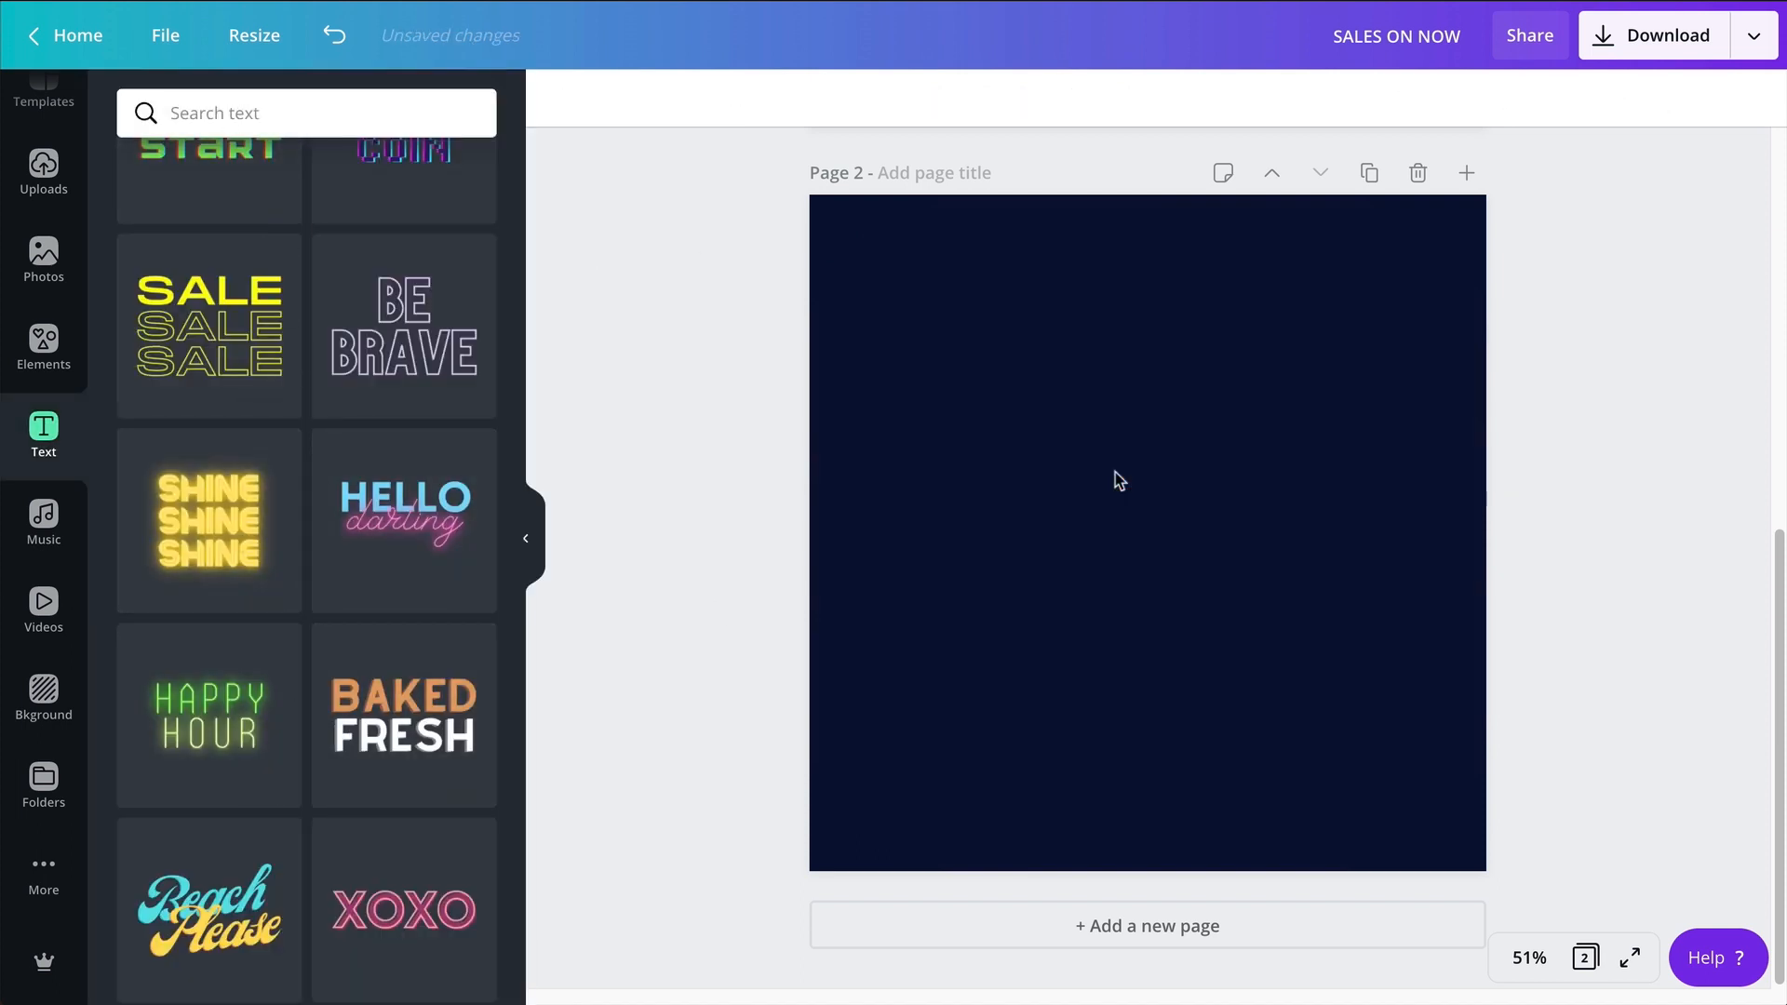
Add the "HAPPY HOUR" text style to page 2 and look up the font of "HOUR" by searching the font list for "oval light"
scroll(419, 689, down, 2)
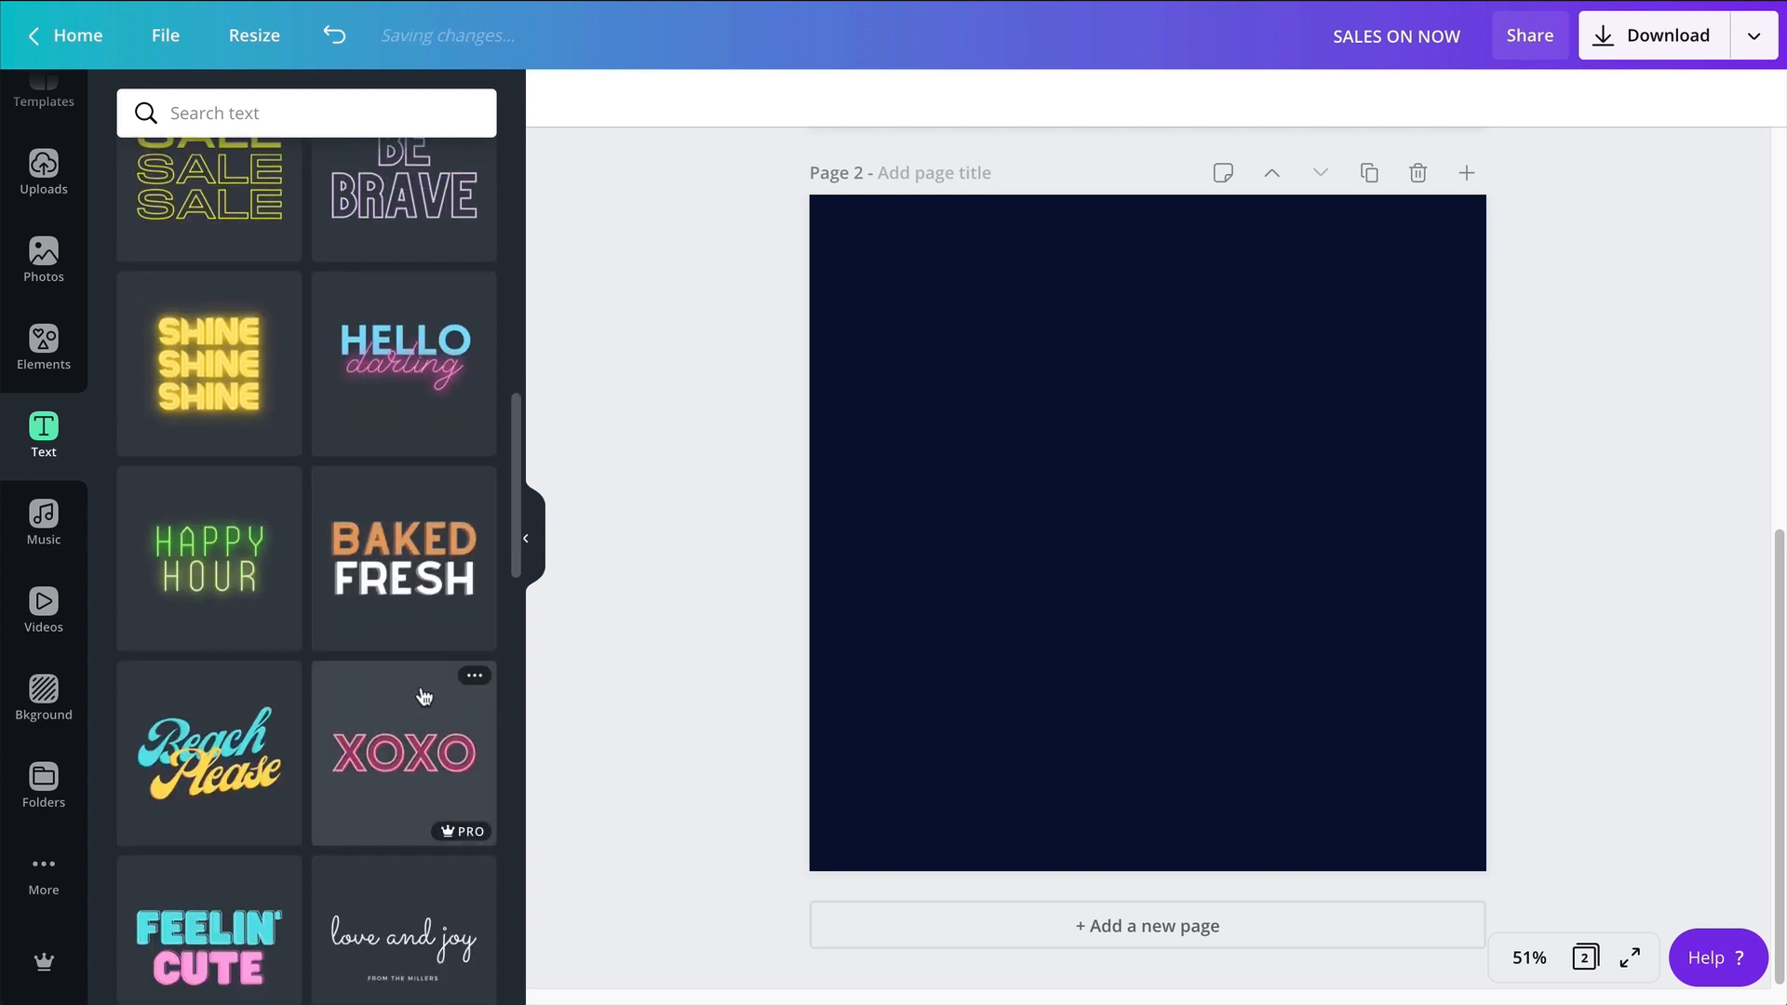
click(245, 569)
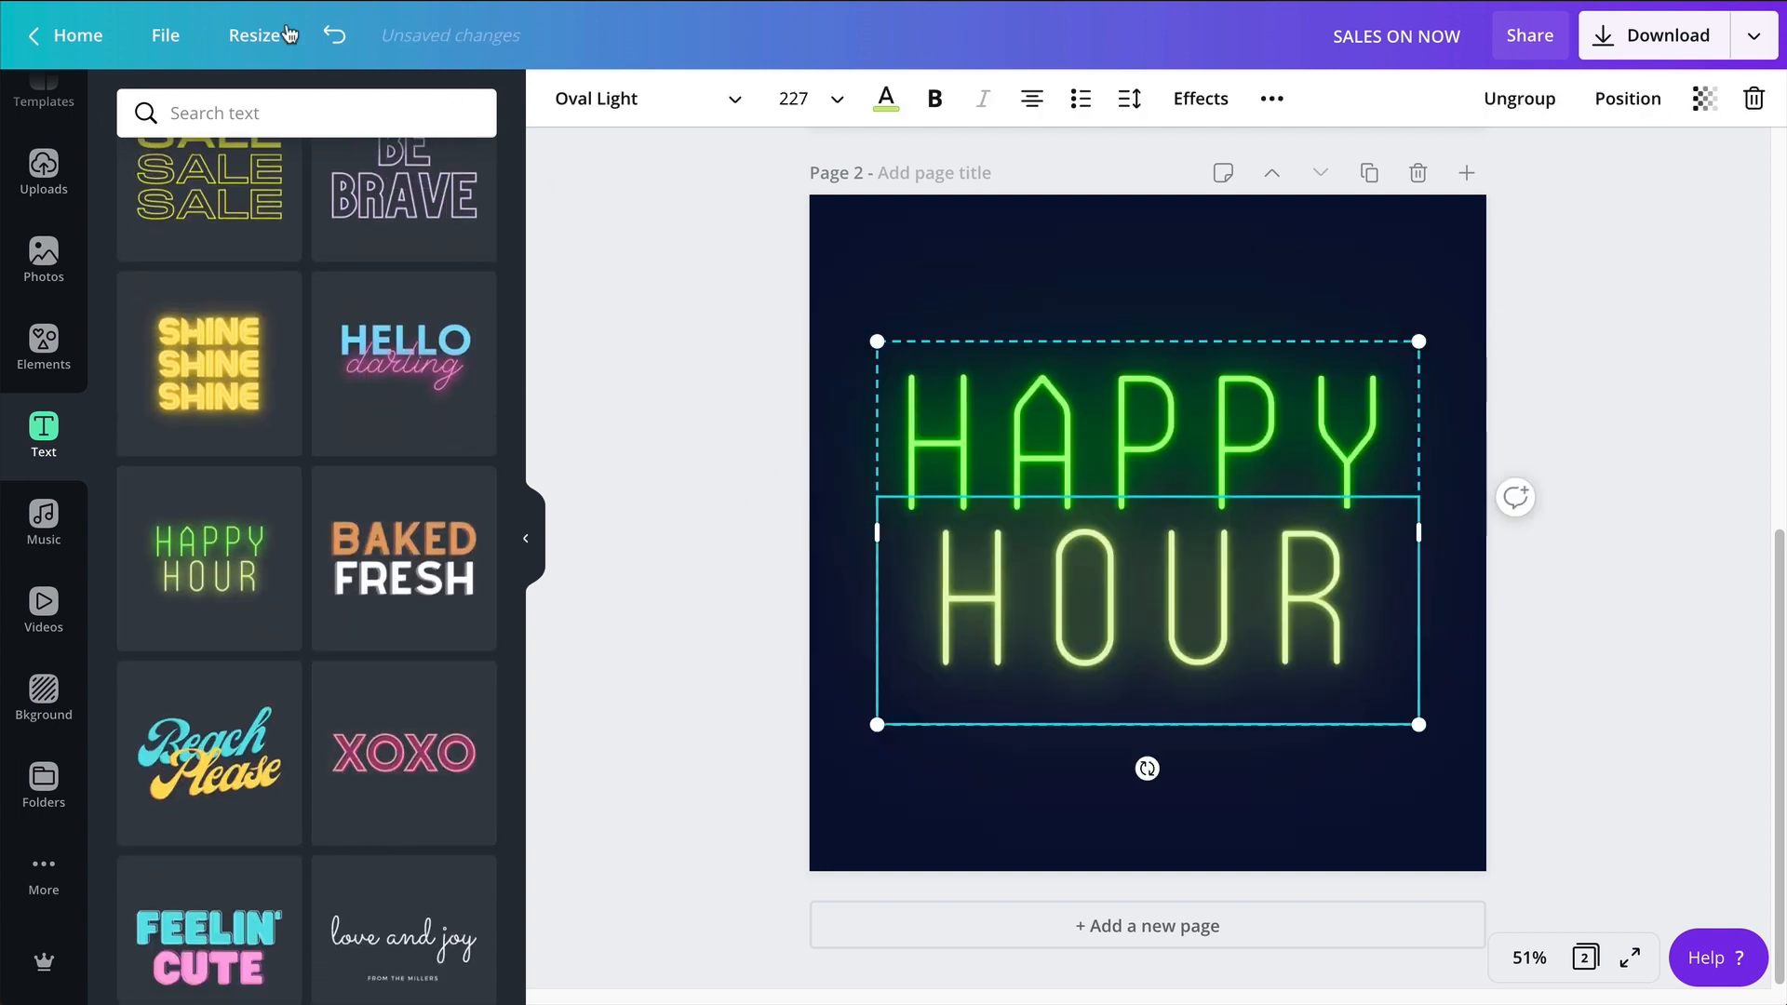
click(643, 99)
text(colo)
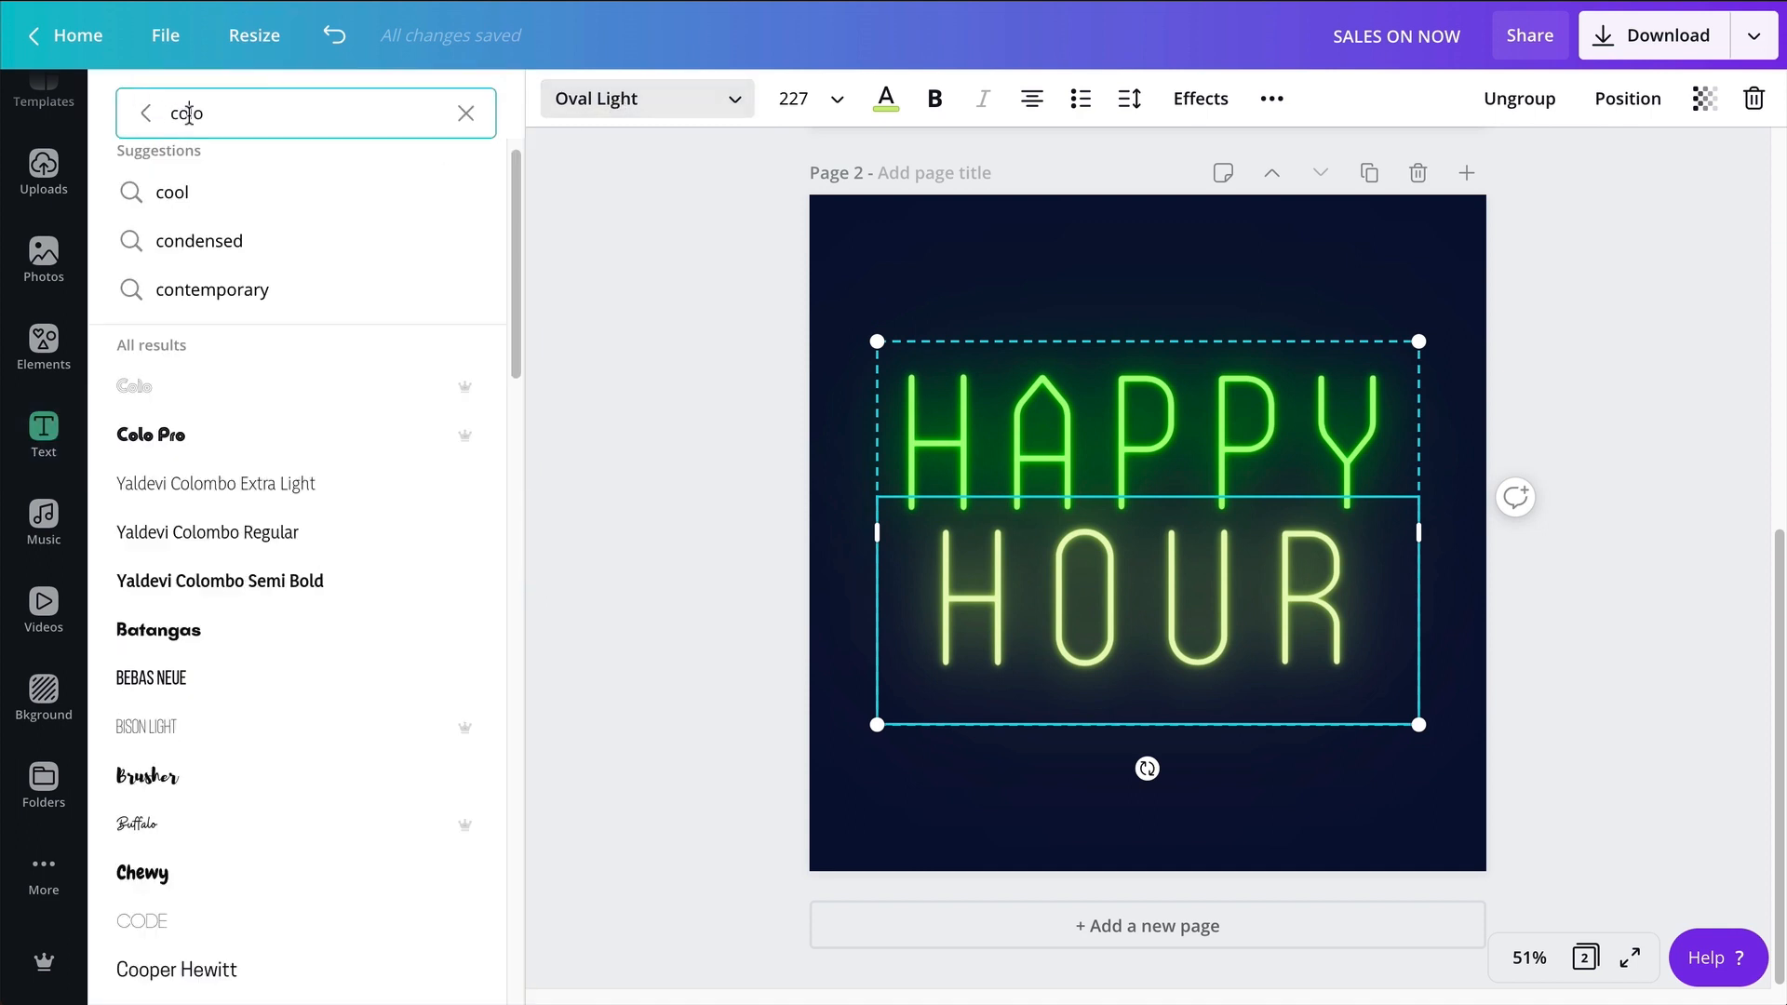
text(oval light)
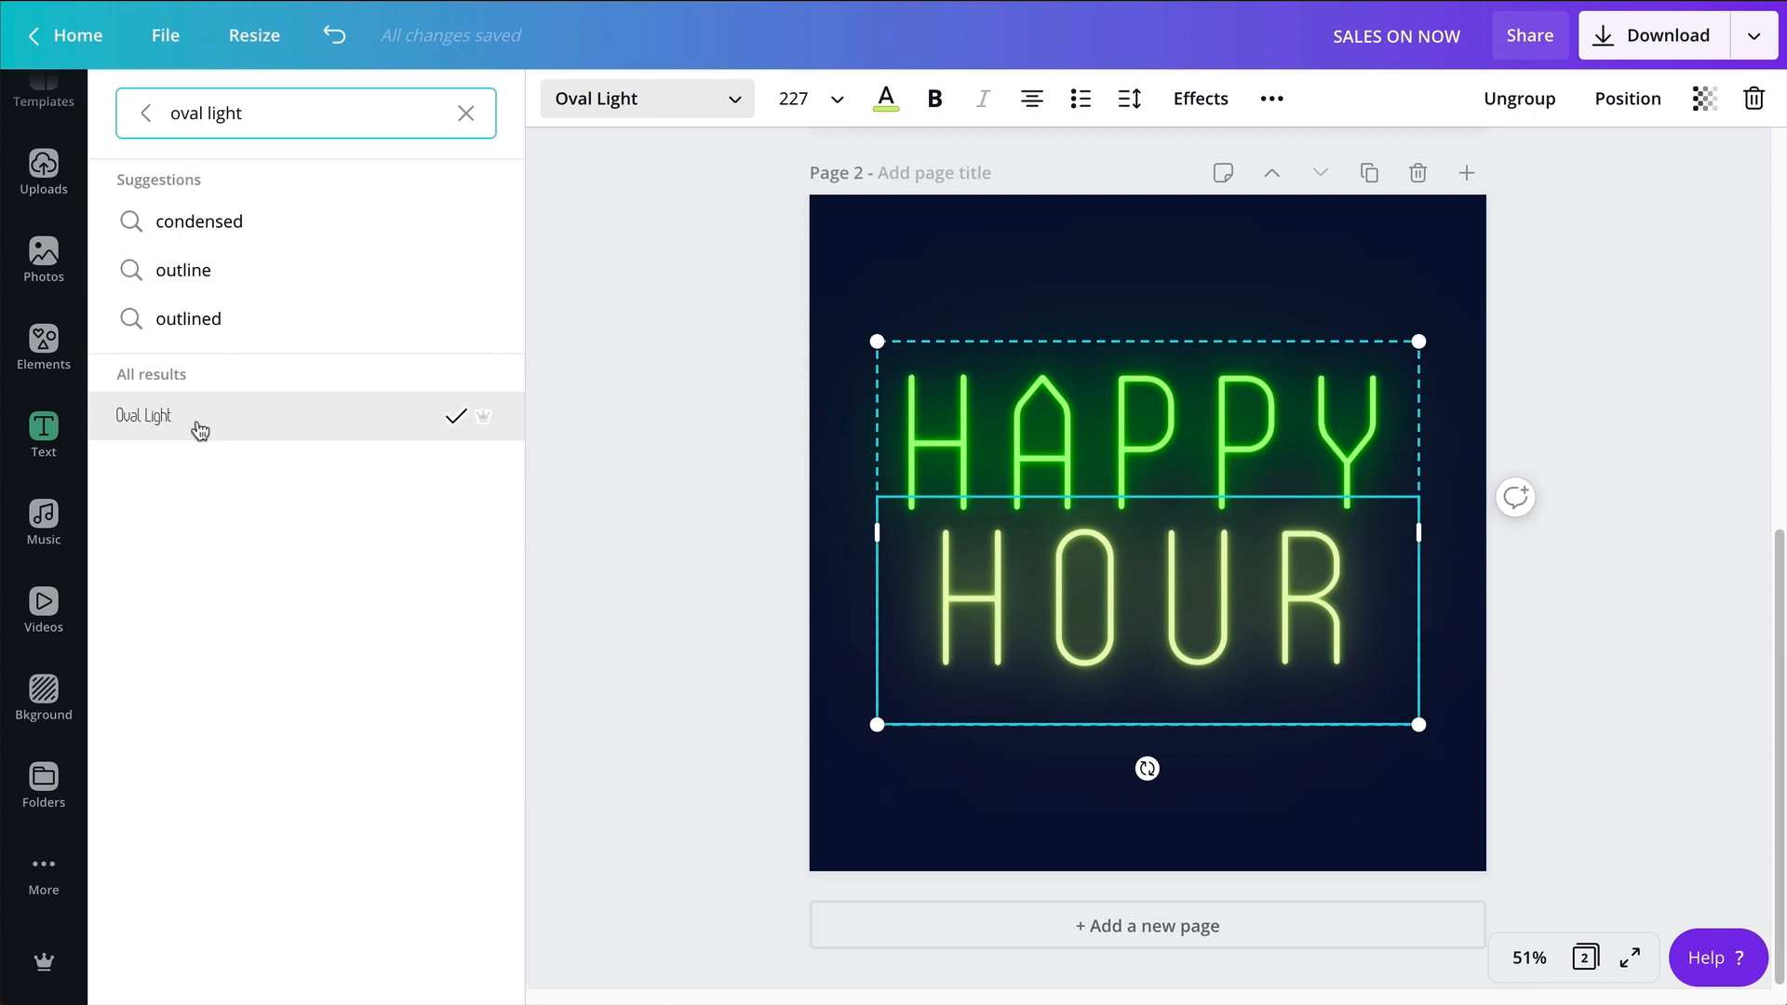
Leave the font list and delete the whole "HAPPY HOUR" group from page 2
click(536, 373)
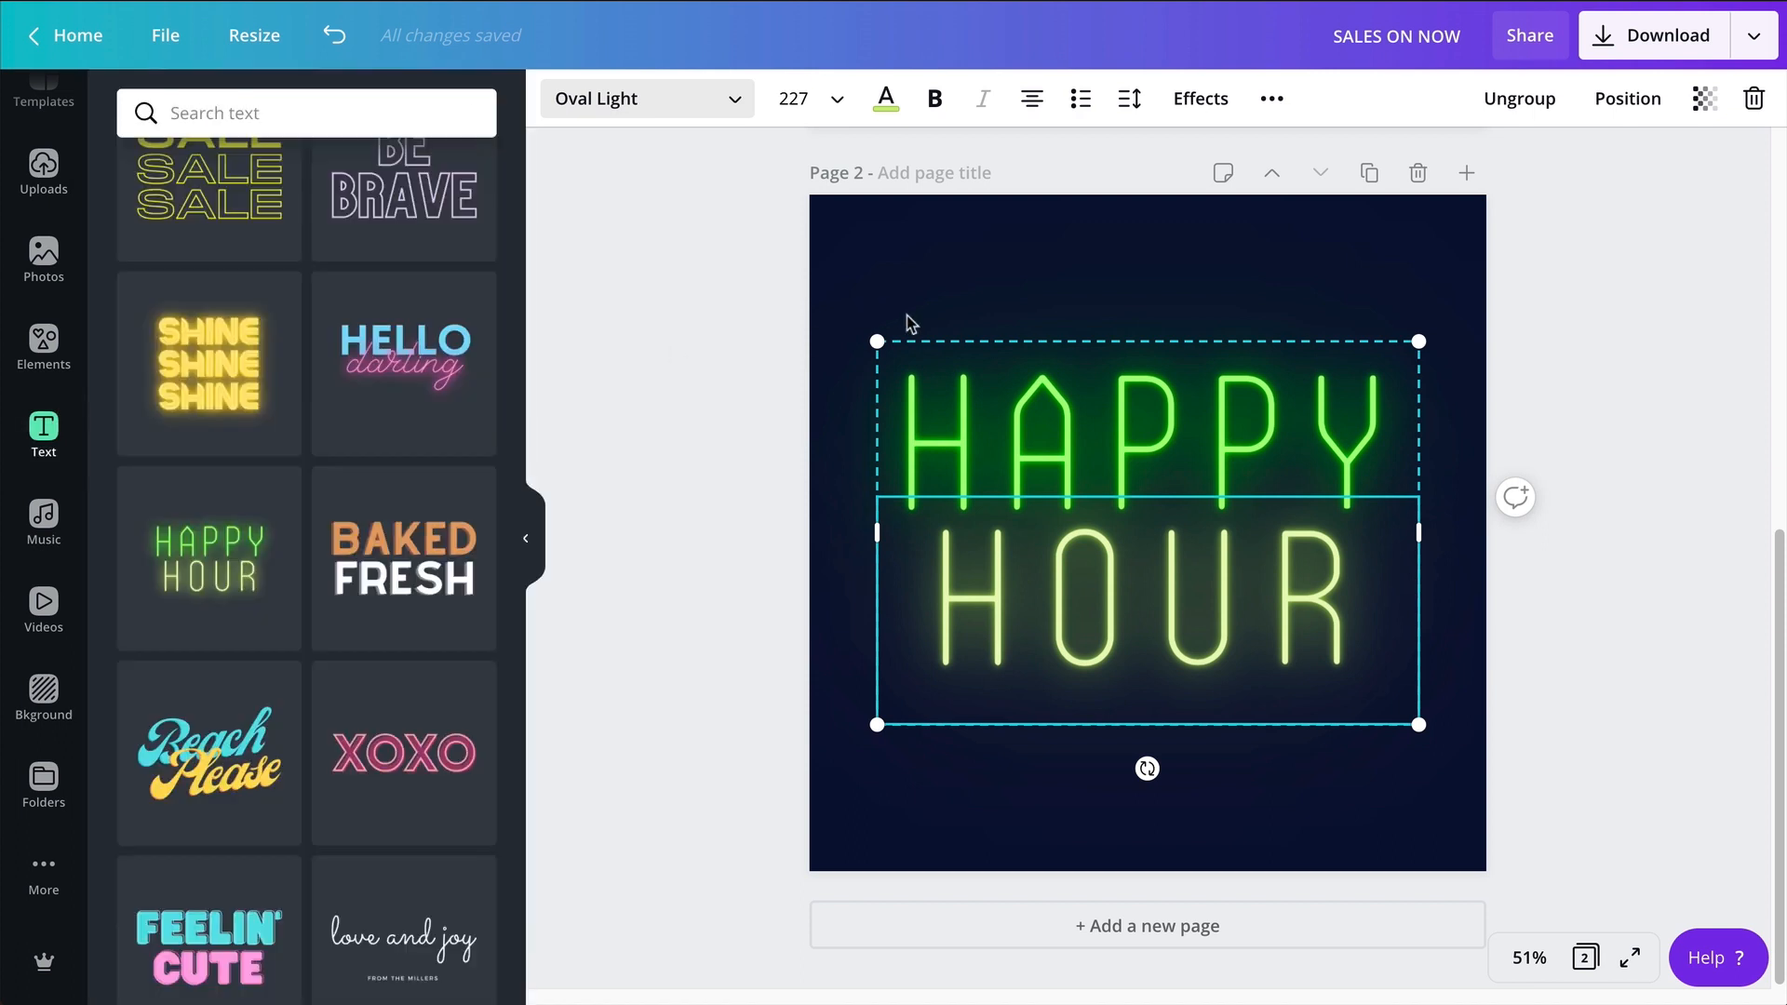
drag(909, 295, 1126, 750)
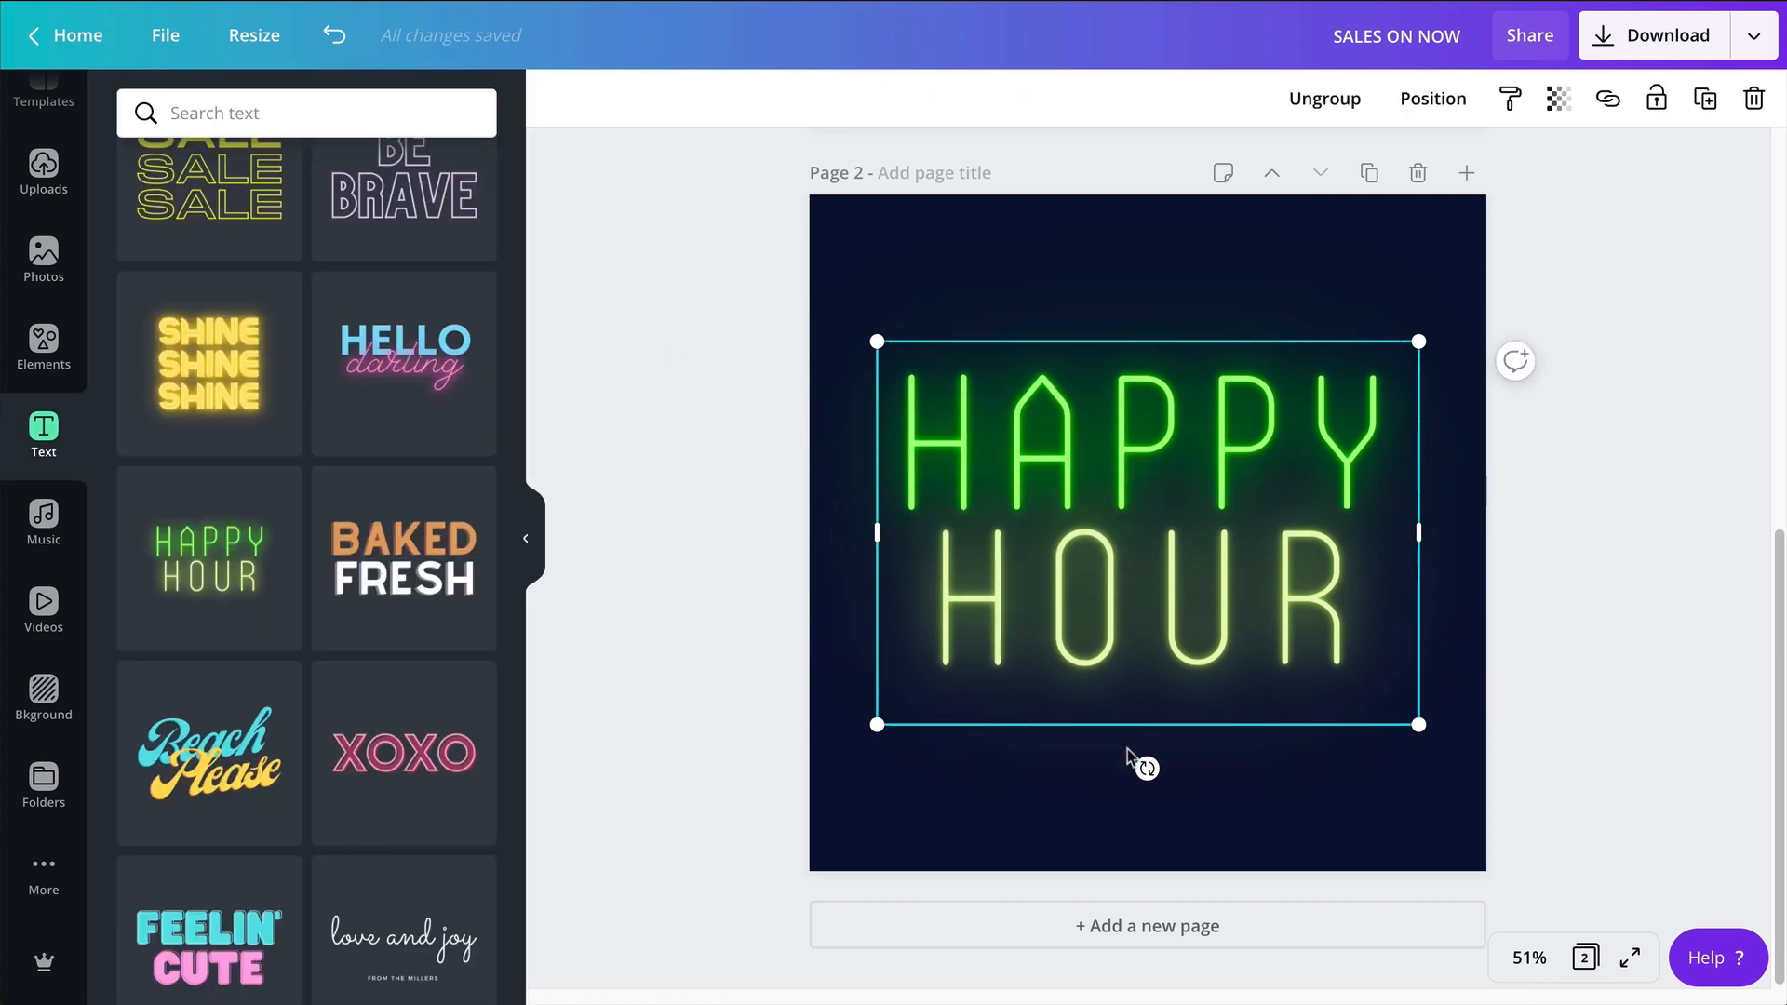
key(Delete)
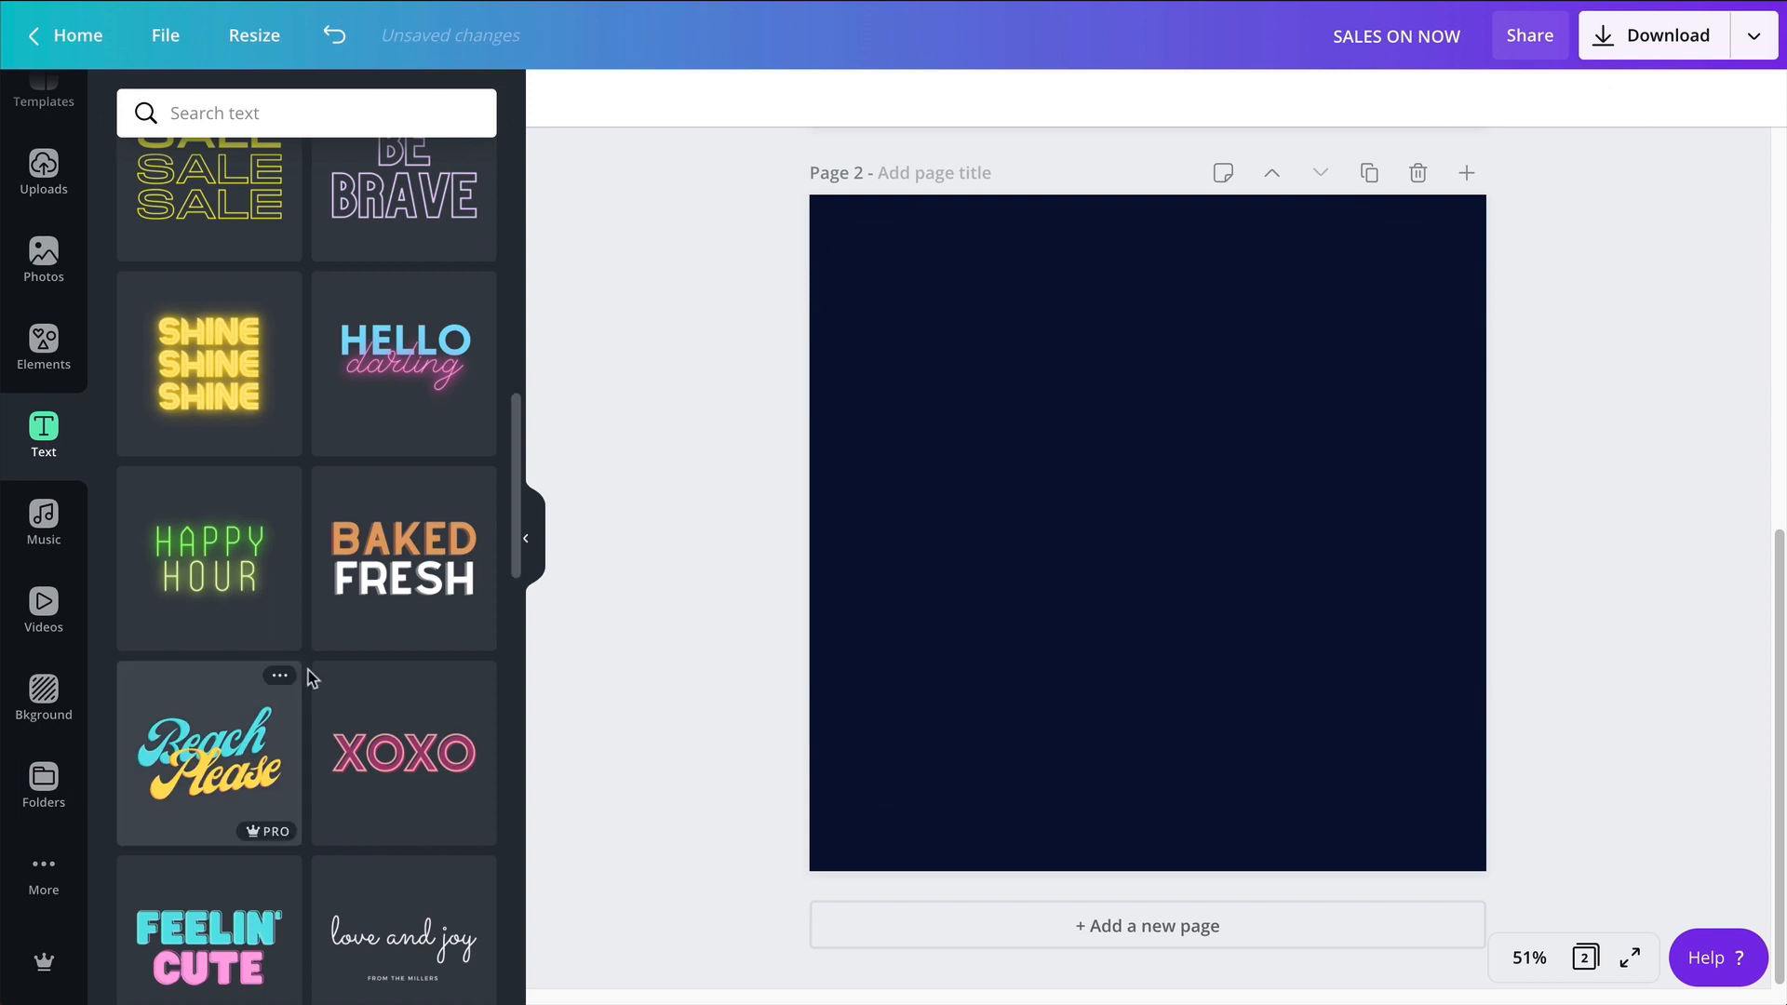
Find the blue and purple "LEVEL UP" style among the font combinations and add it to page 2
scroll(309, 675, down, 5)
scroll(310, 682, down, 10)
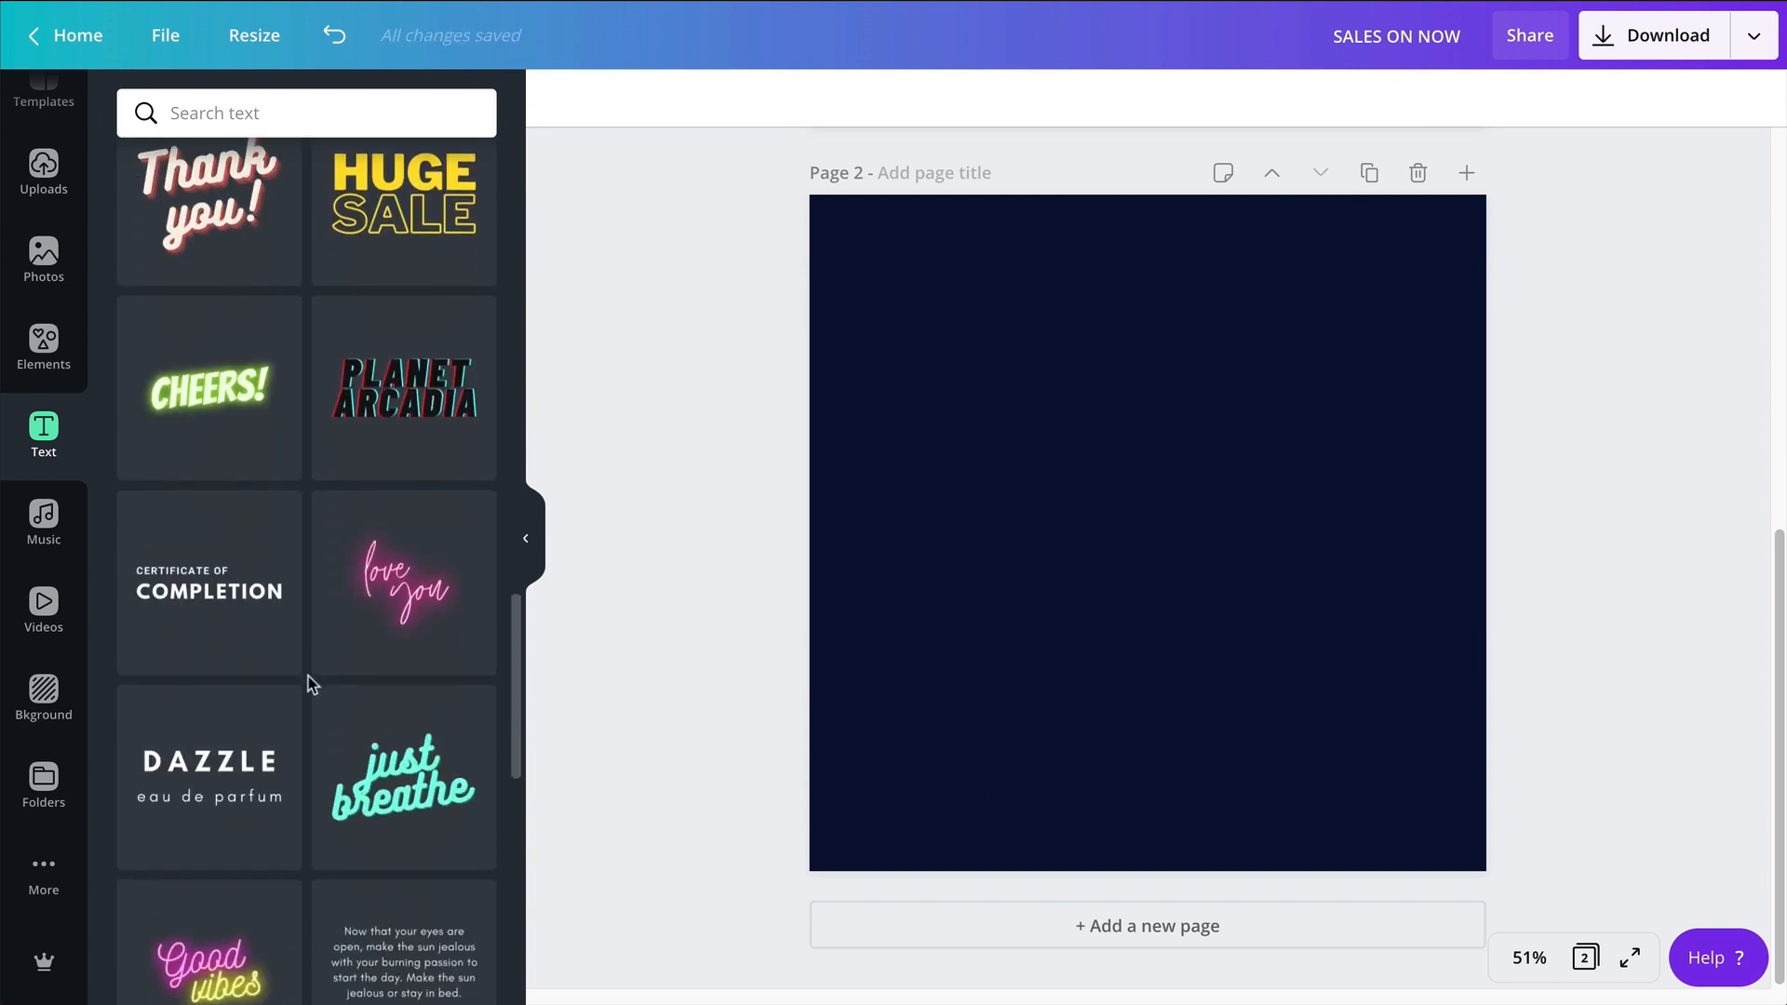
scroll(311, 685, down, 5)
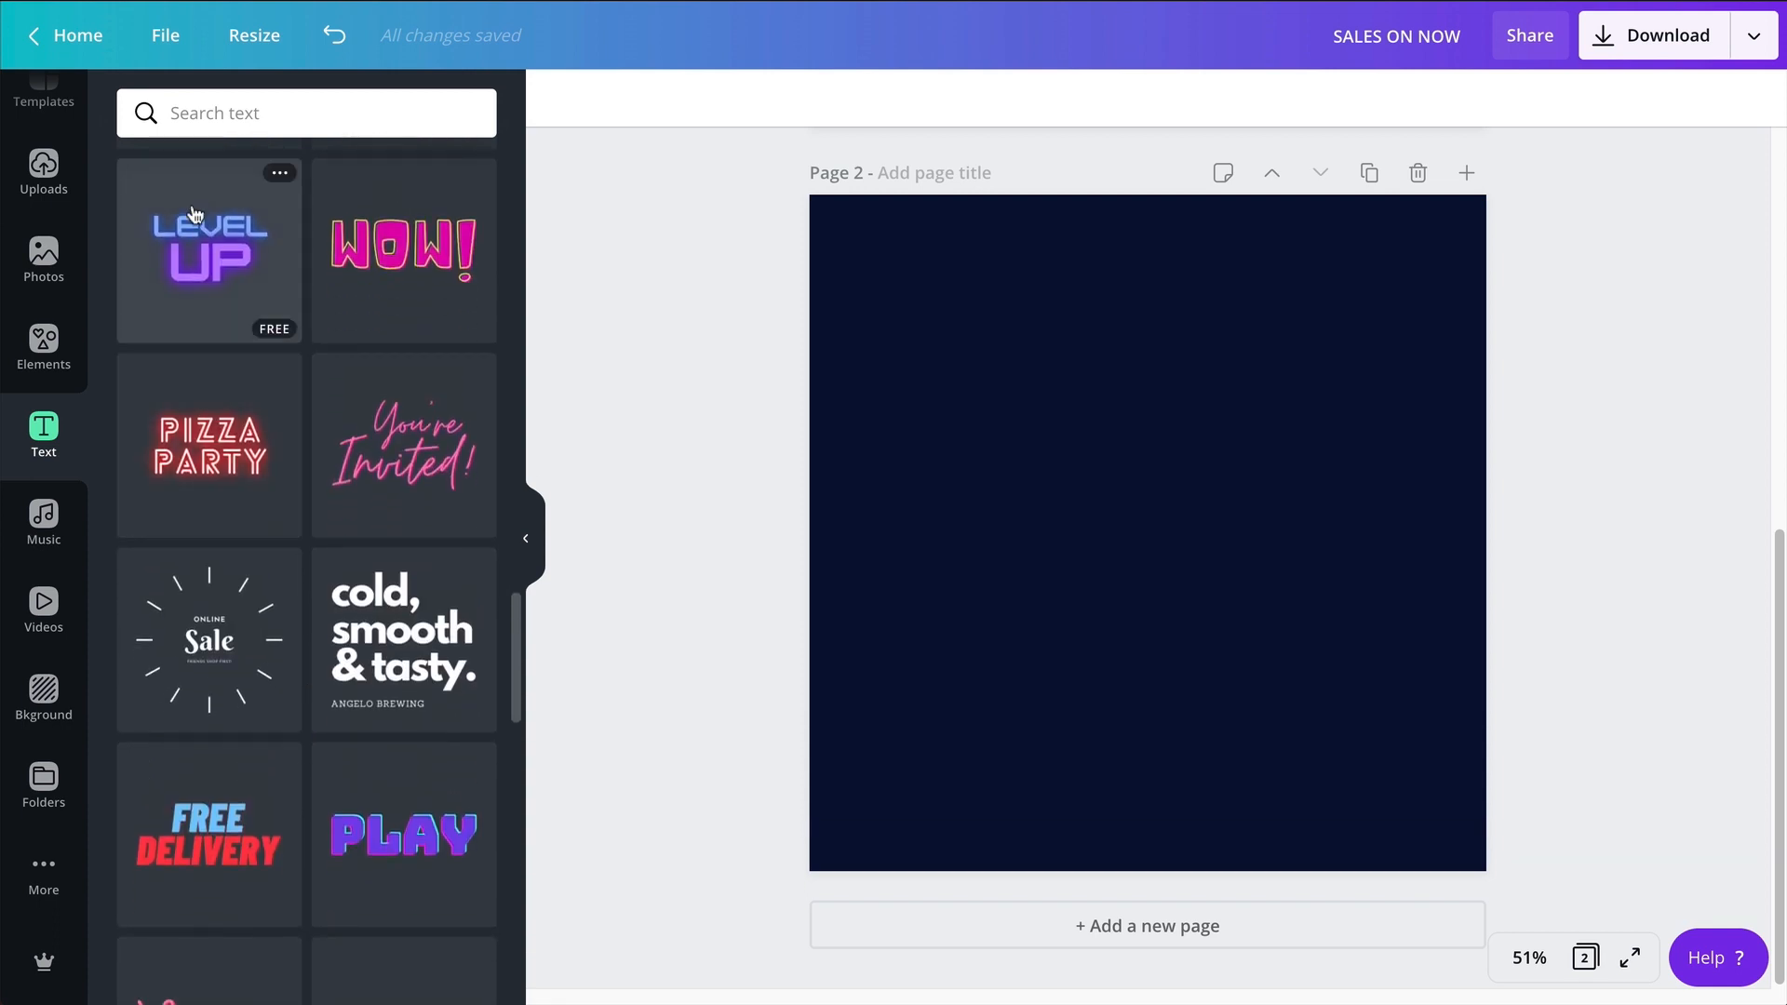
click(195, 214)
Look up the font of the purple "UP" text by searching the font list for "HK mo"
click(1190, 612)
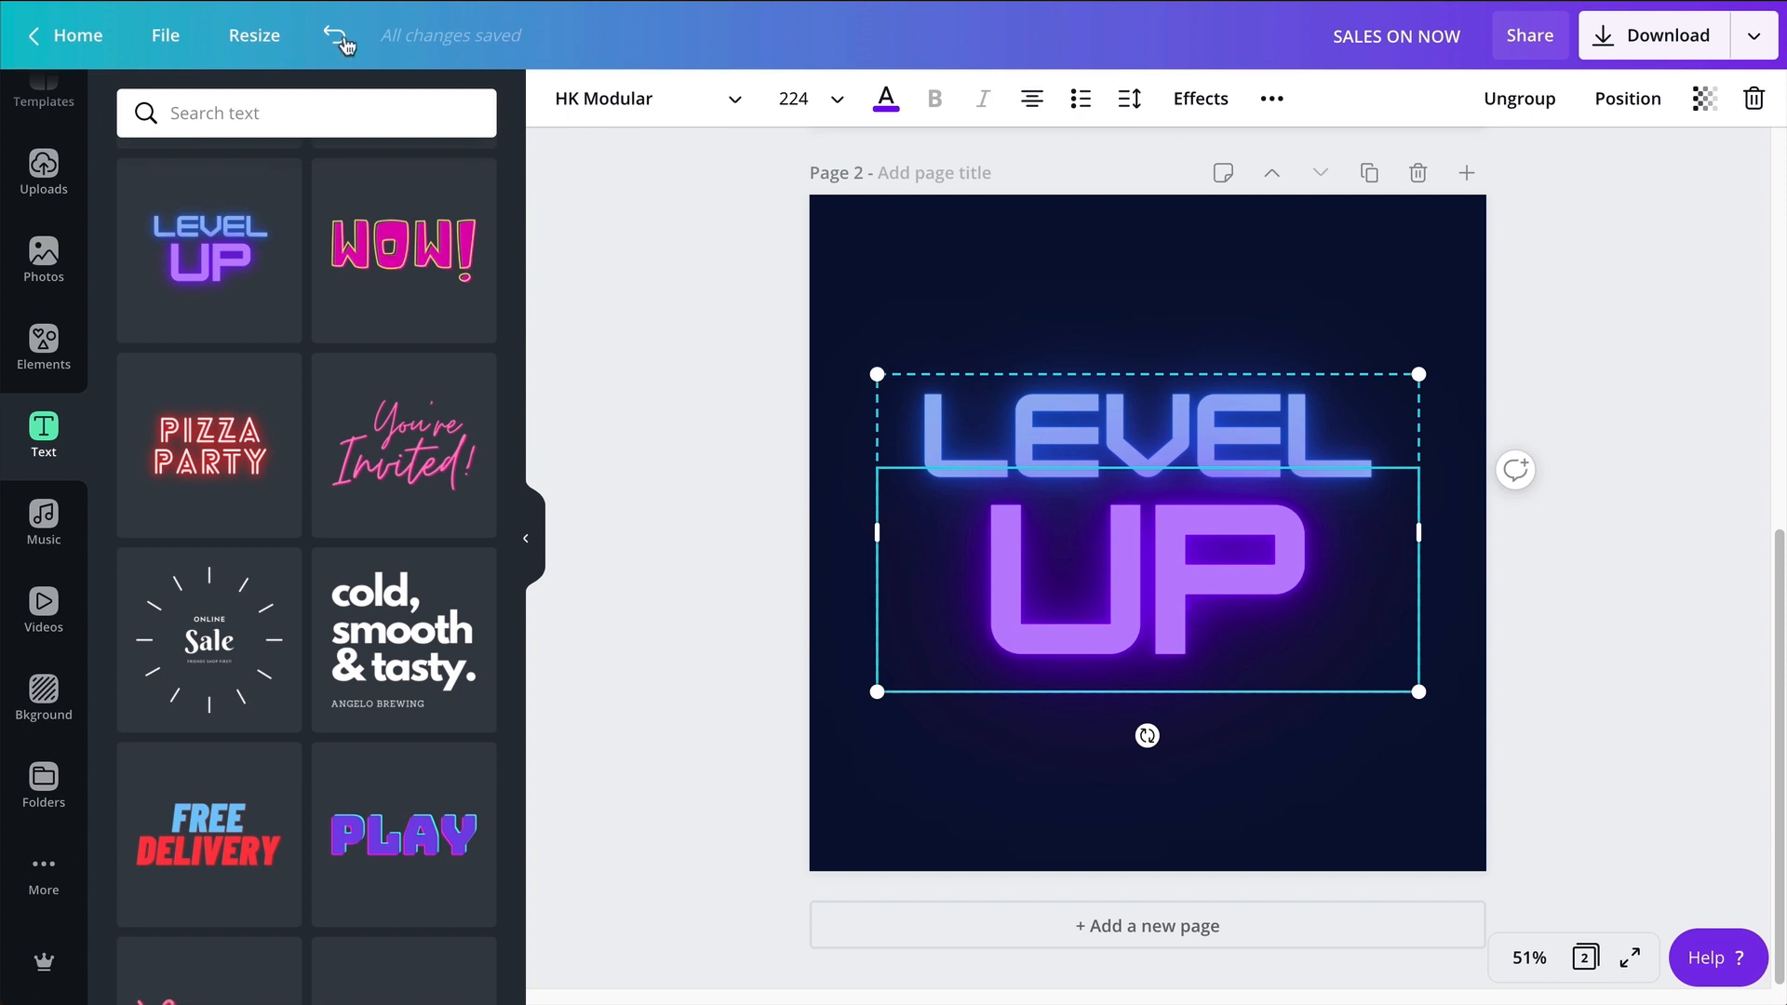
click(642, 98)
text(HK mo)
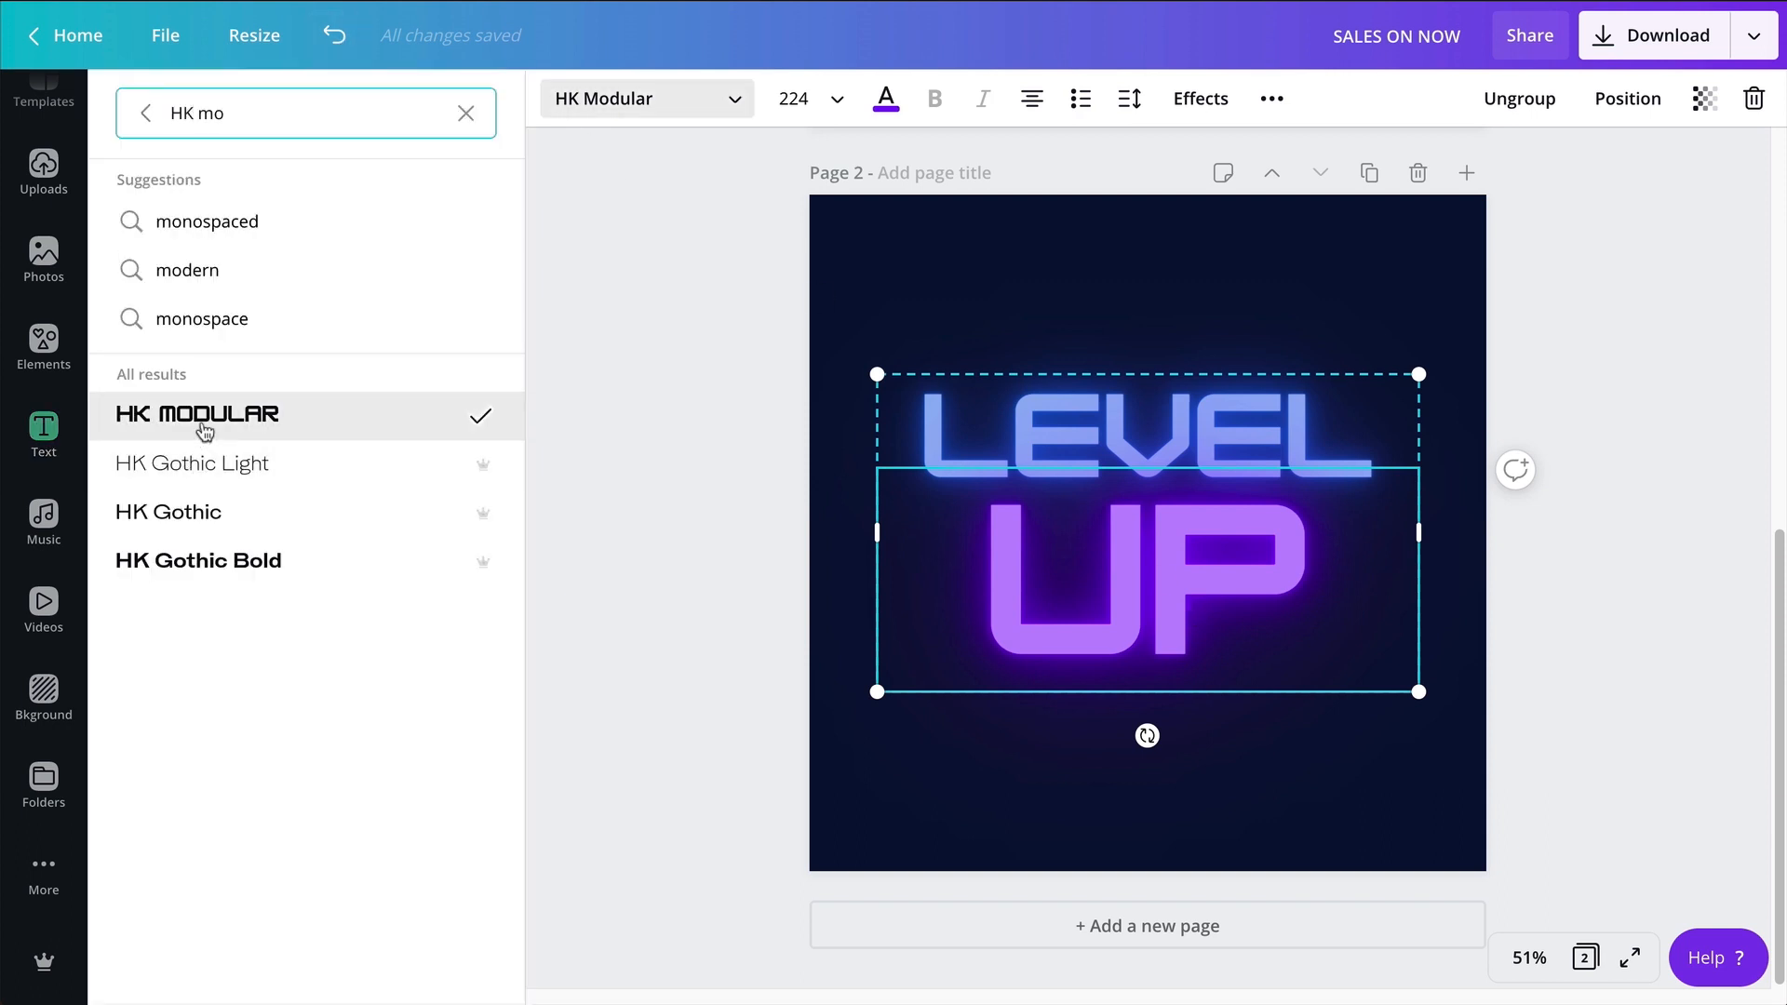
click(917, 327)
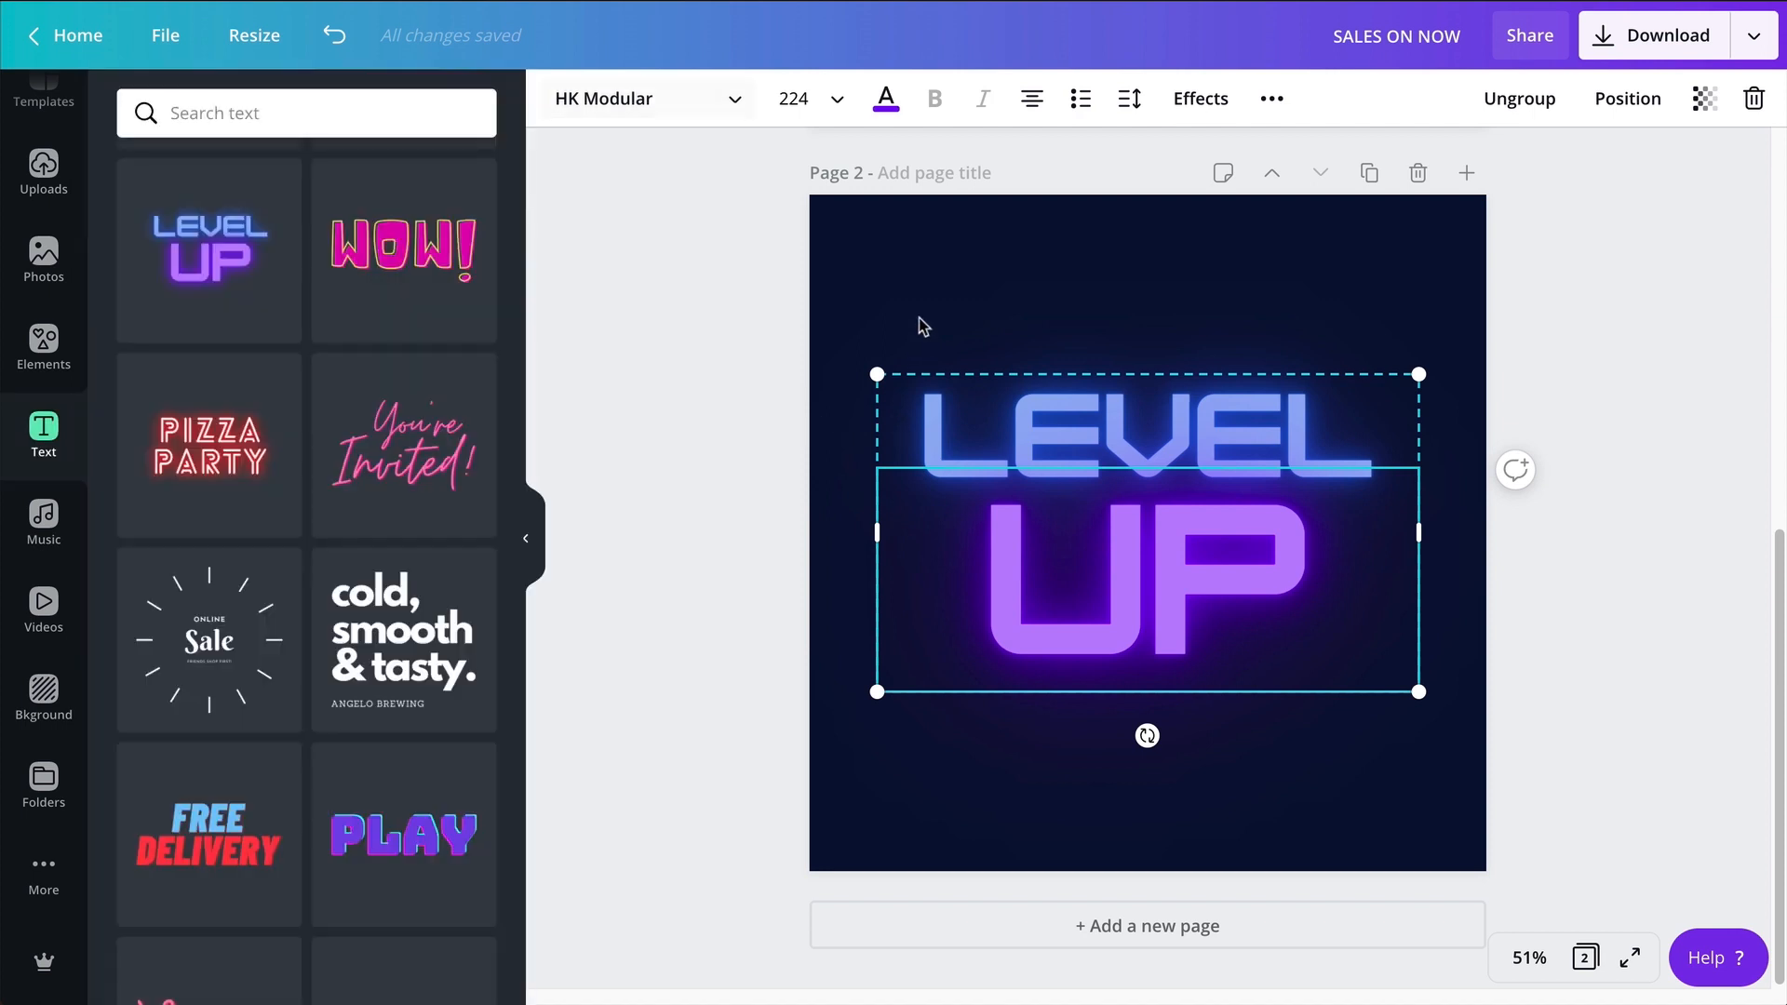
Browse the remaining ready-made font combinations for more neon text styles and return to the start of the text library
scroll(506, 687, down, 10)
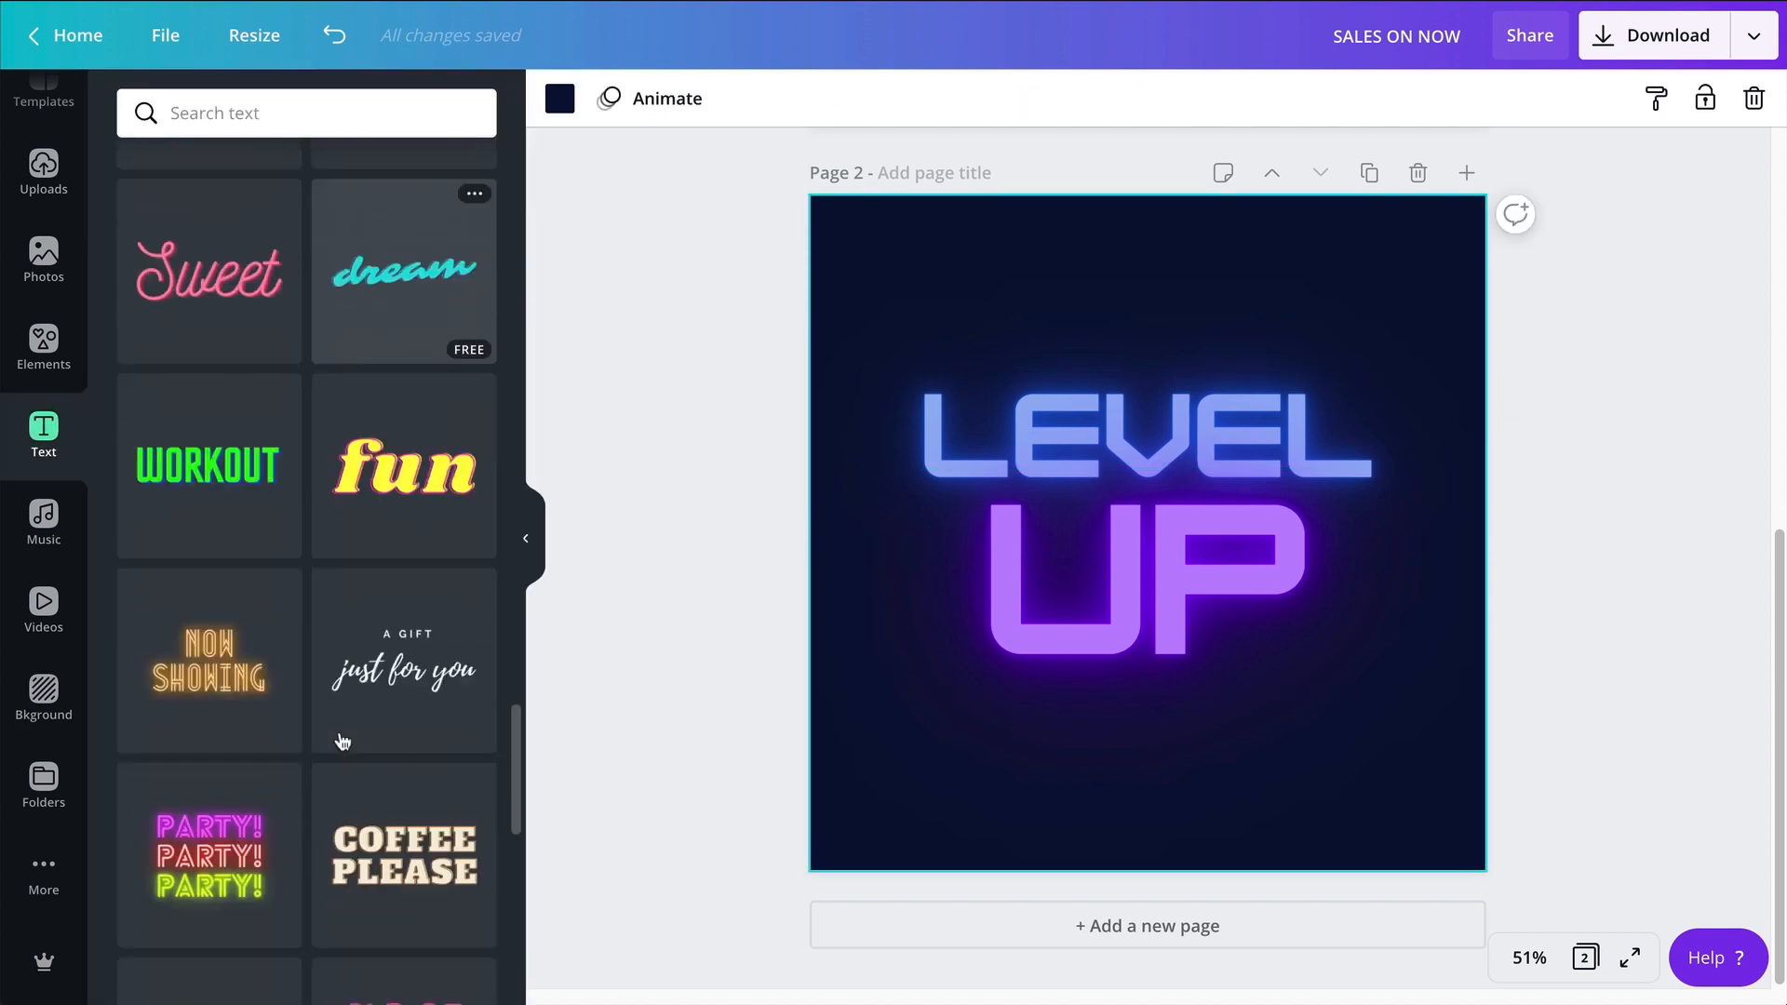
scroll(343, 740, down, 3)
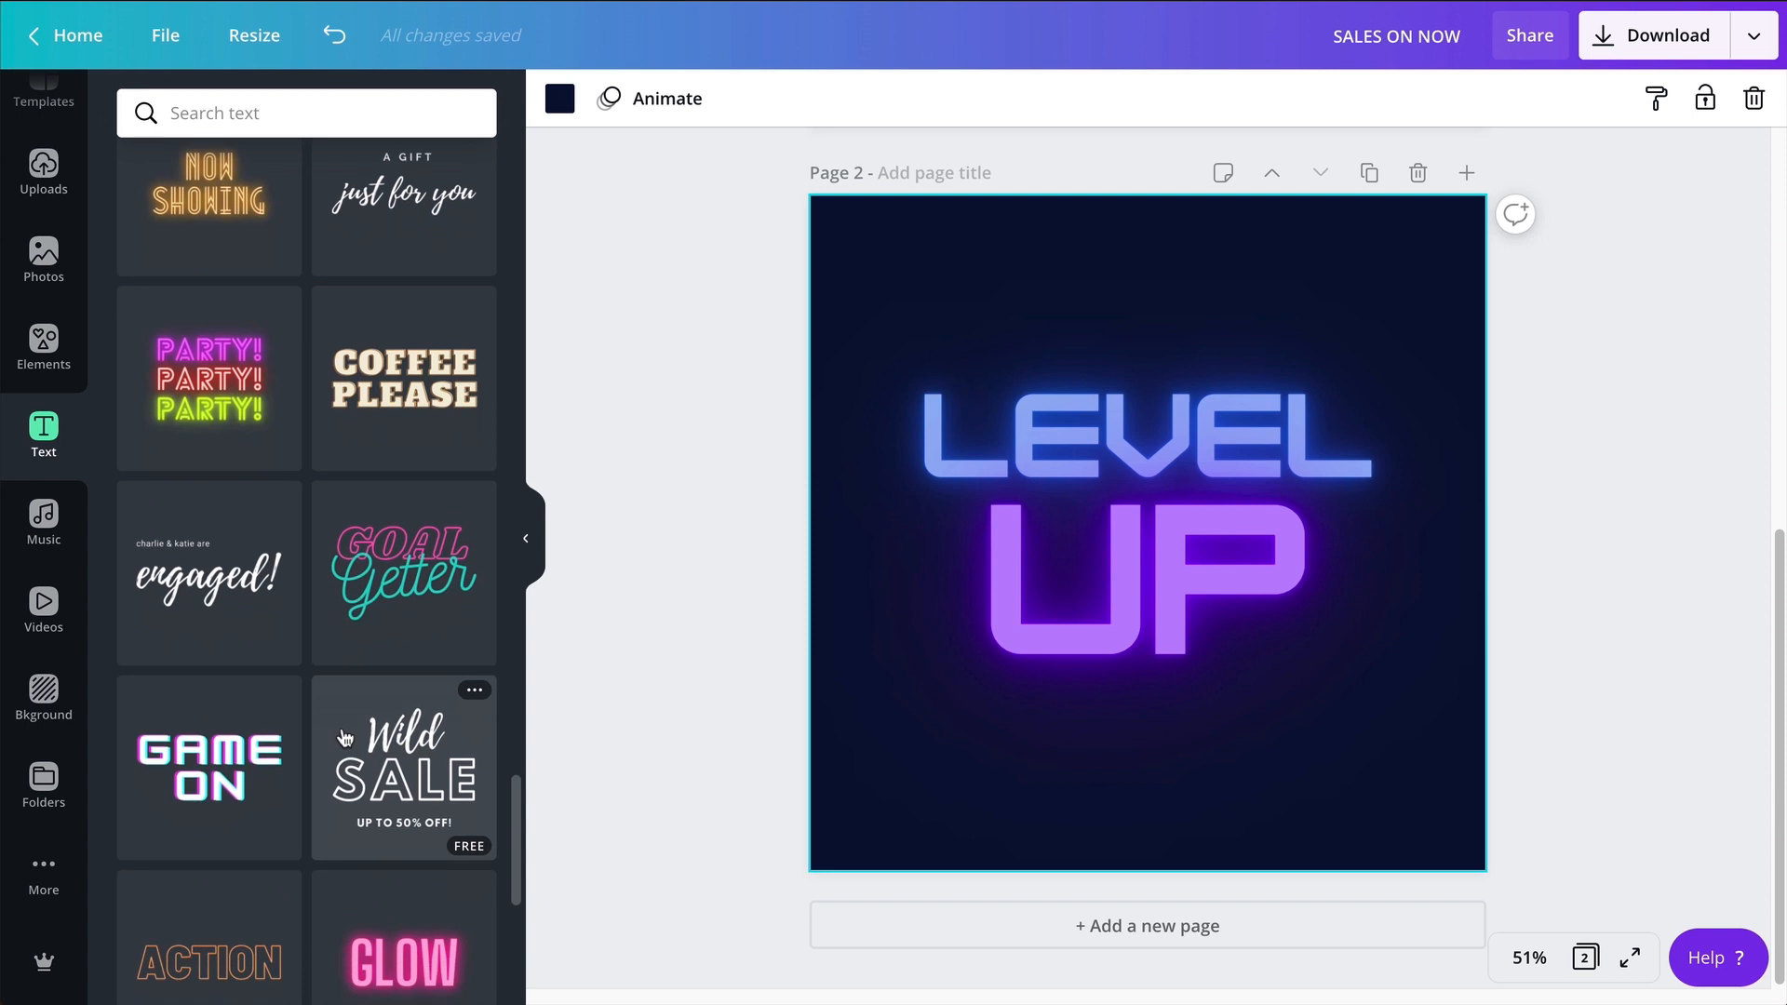
scroll(344, 737, up, 3)
scroll(344, 737, down, 8)
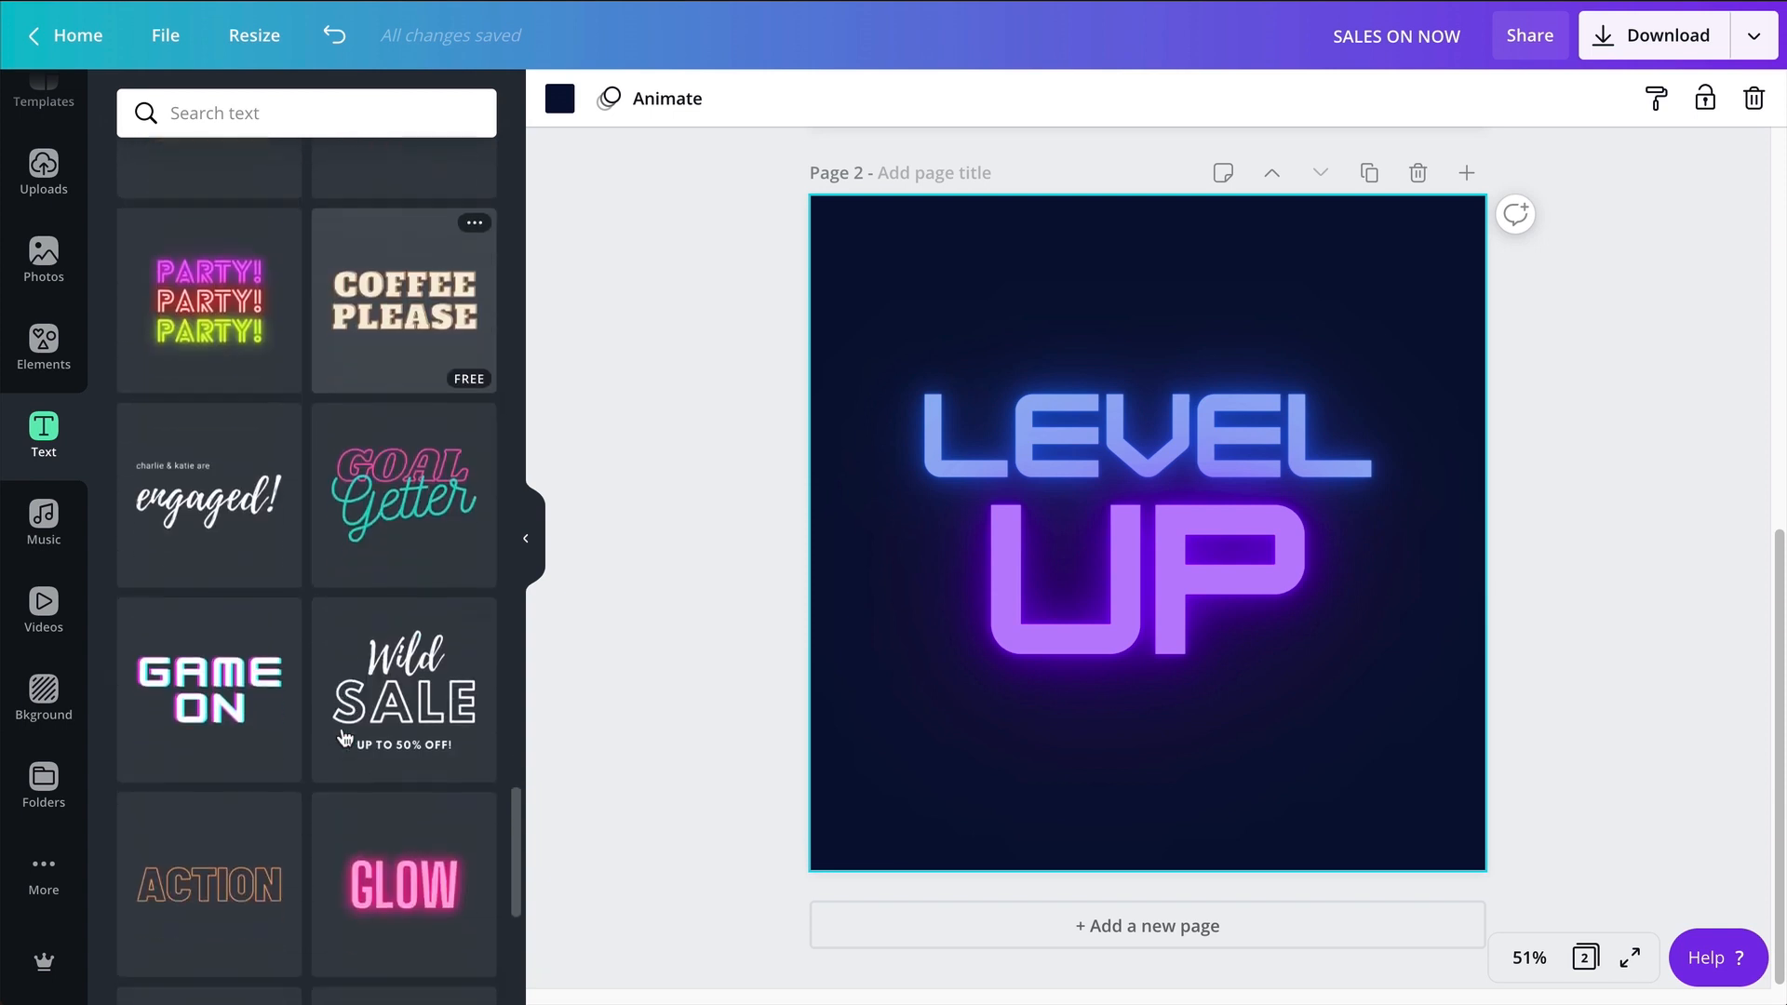
scroll(424, 886, down, 13)
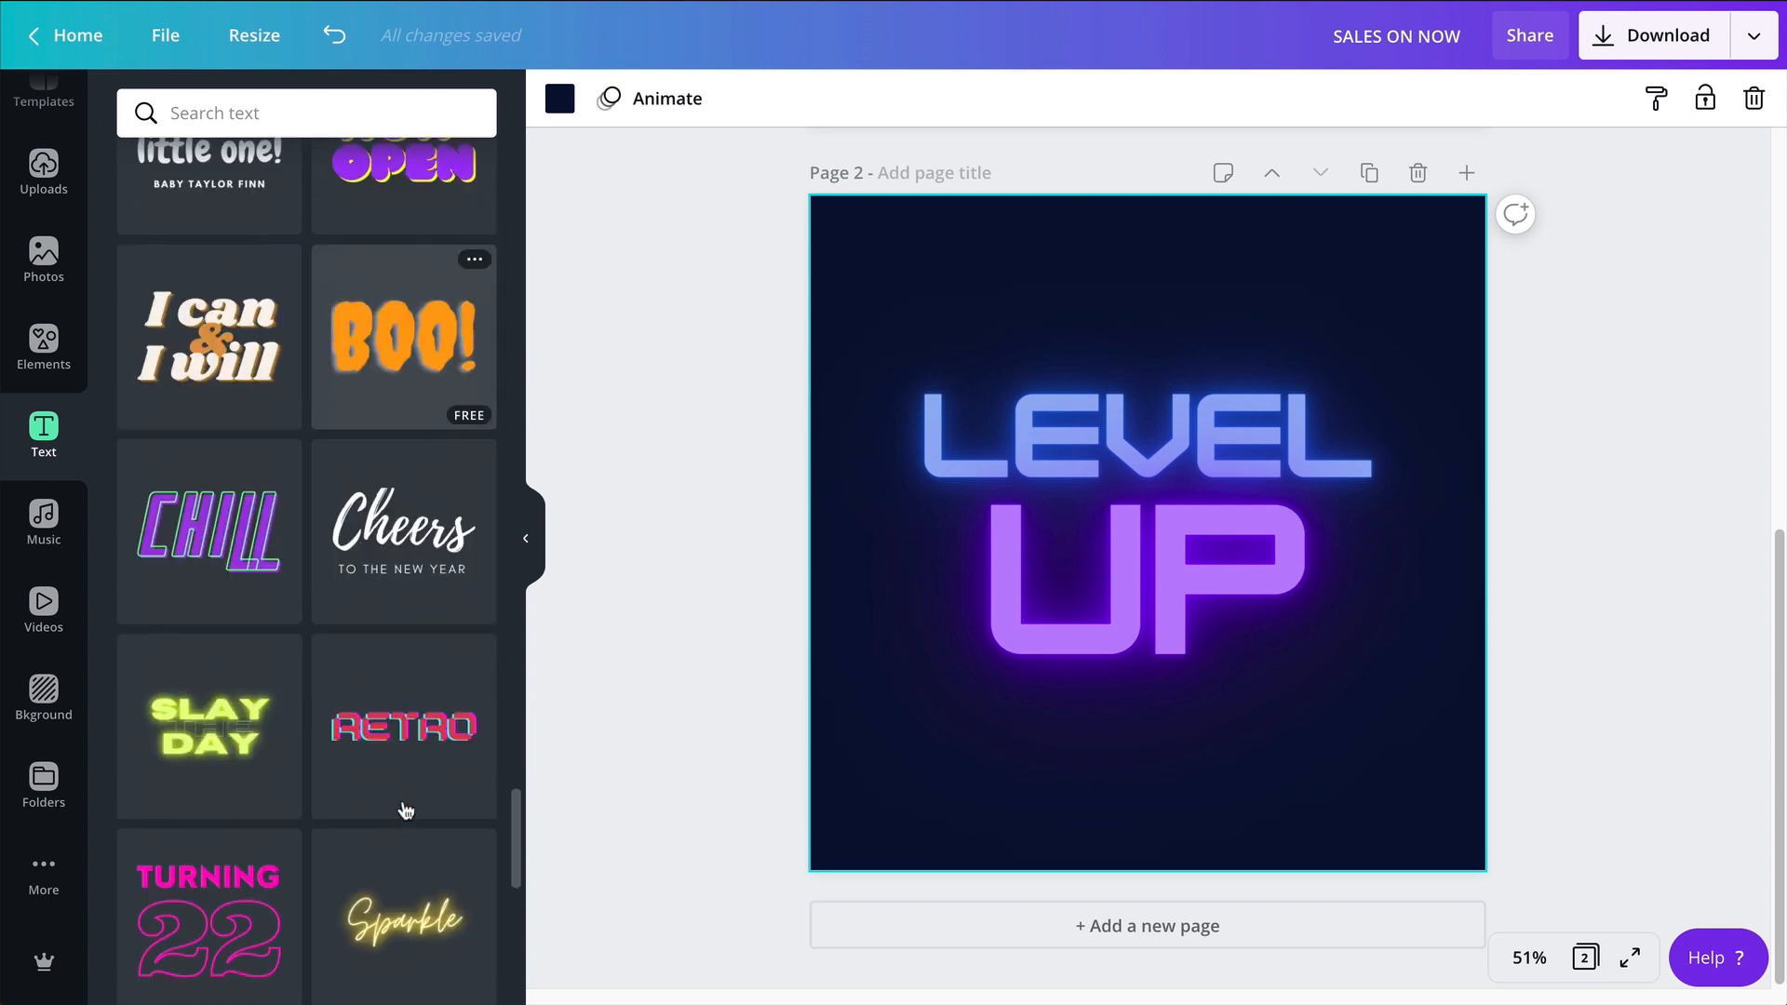
scroll(406, 809, down, 8)
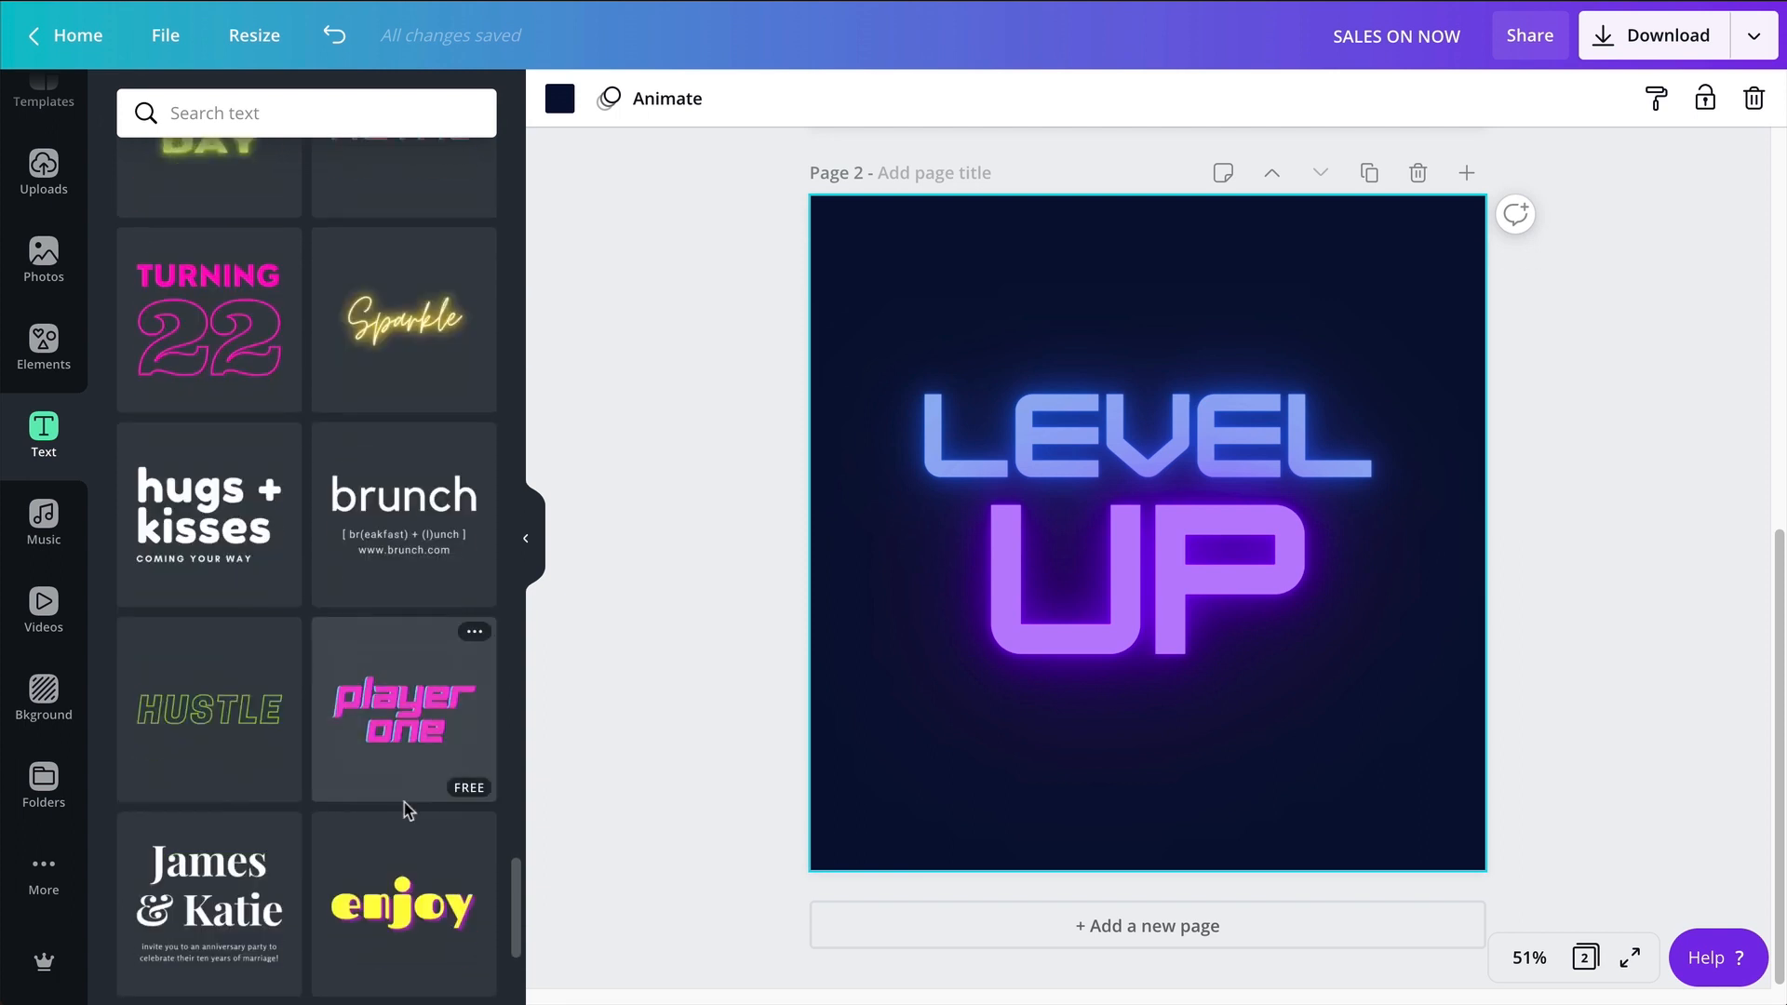
scroll(407, 808, down, 5)
scroll(492, 626, up, 20)
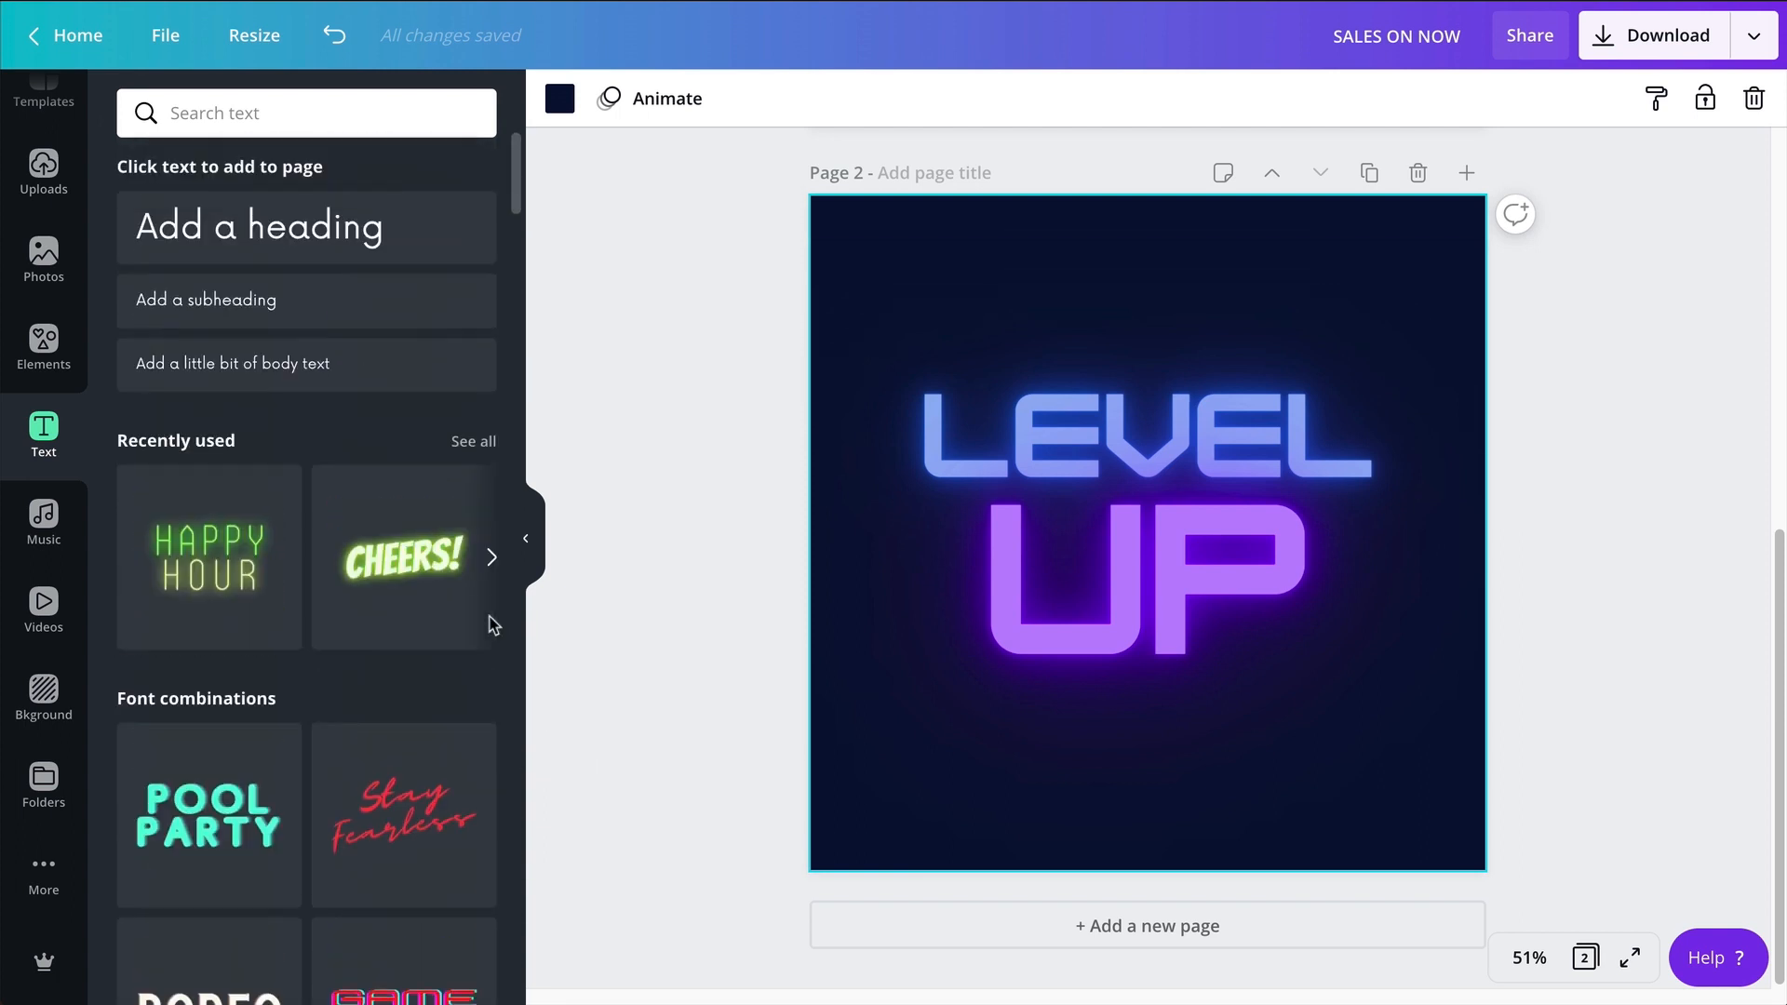